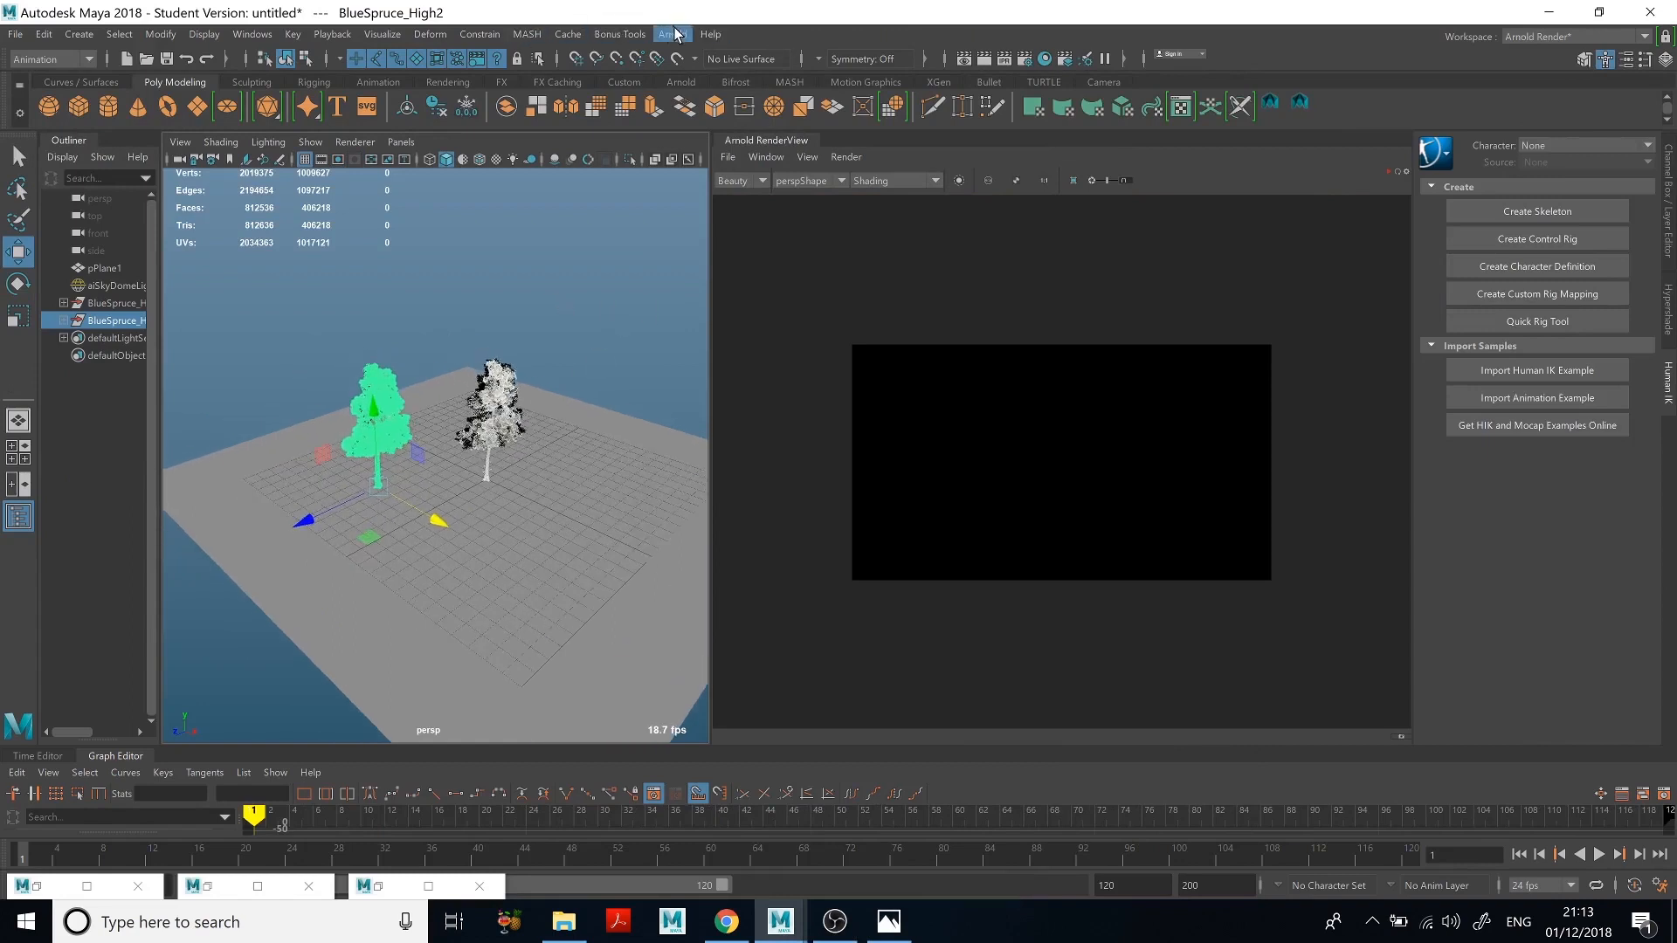
# Step: Create an aiFog atmosphere in the Arnold Renderer environment settings, and put the render settings away
pyautogui.click(1041, 59)
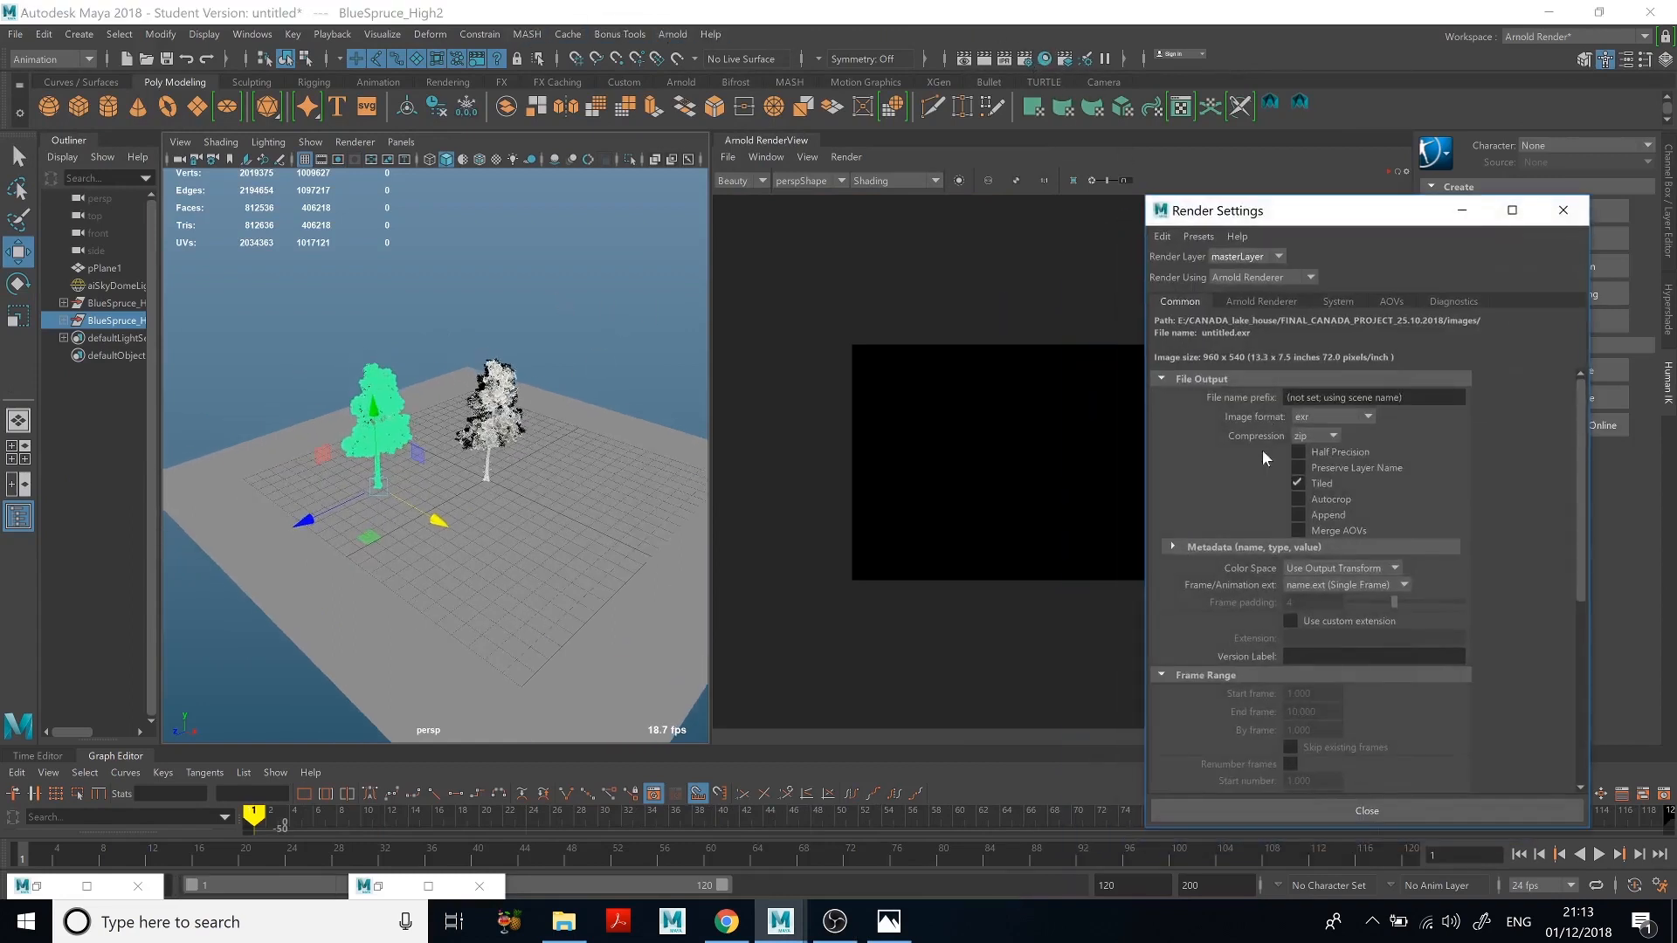
pyautogui.click(1262, 301)
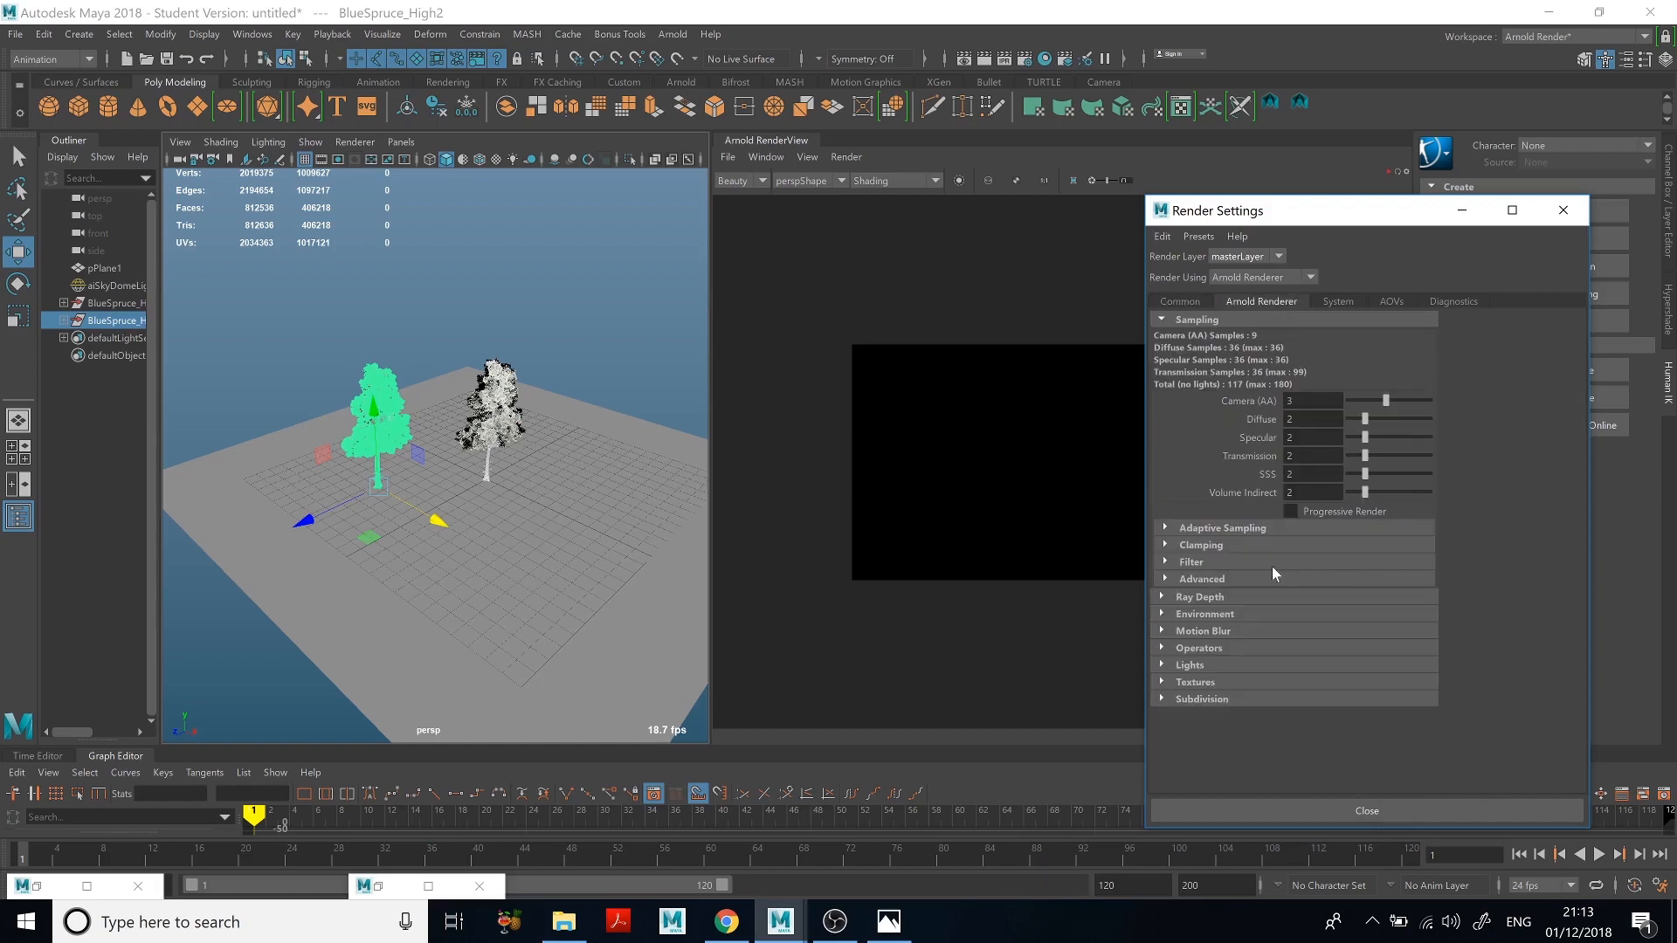
pyautogui.click(1205, 615)
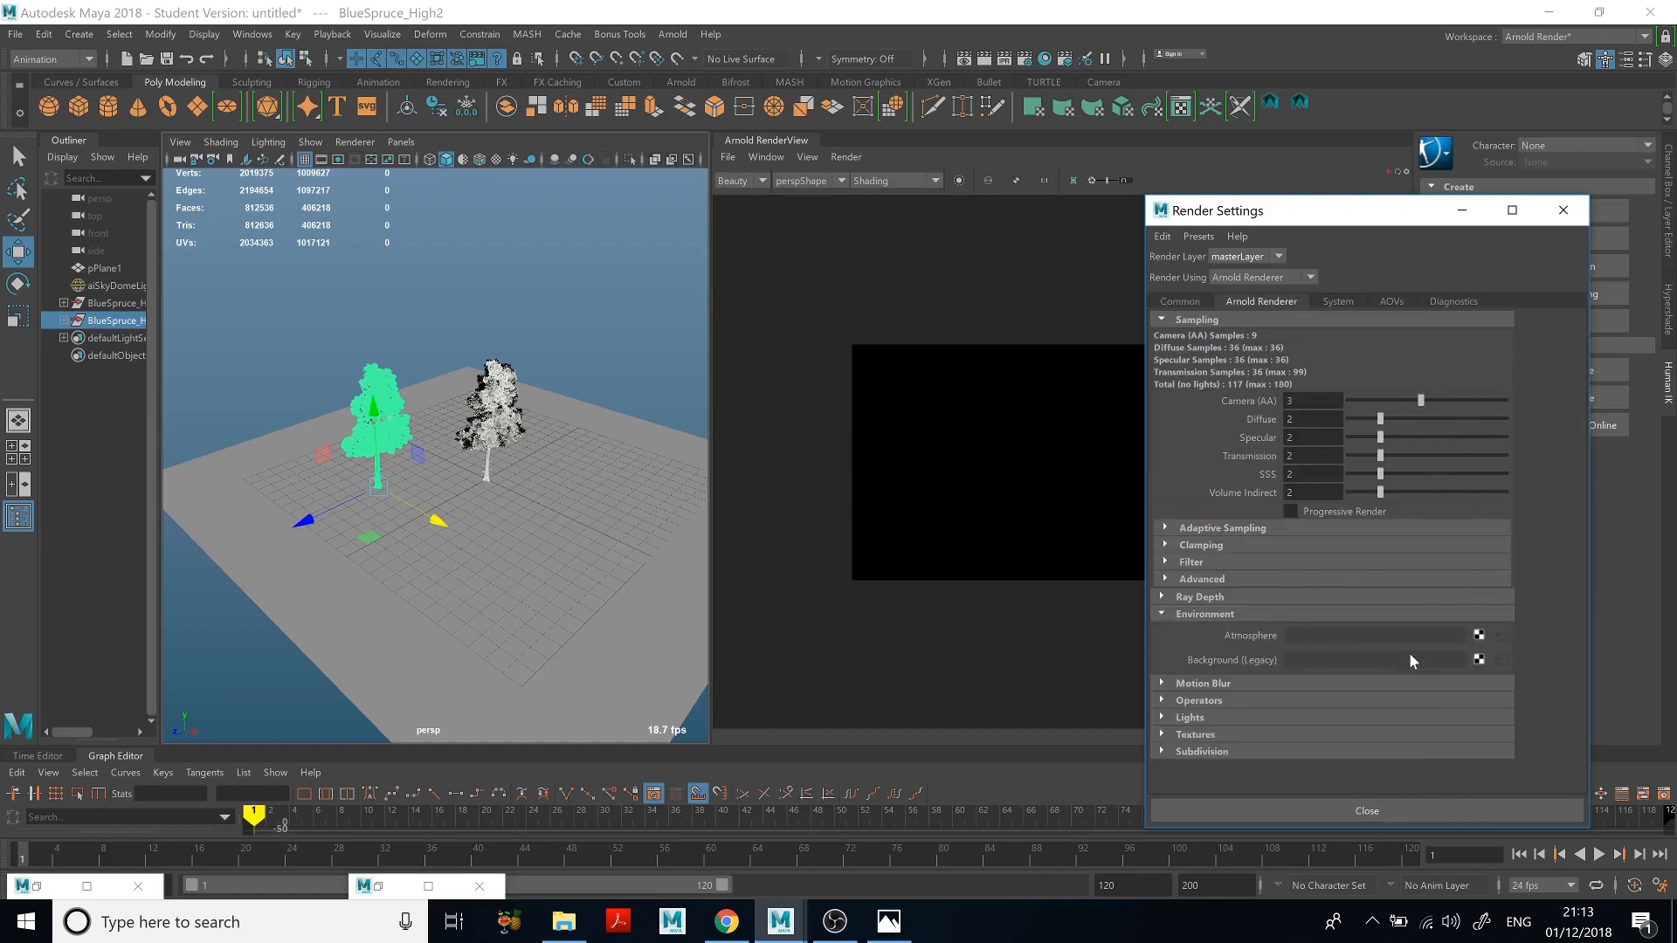
pyautogui.click(1479, 636)
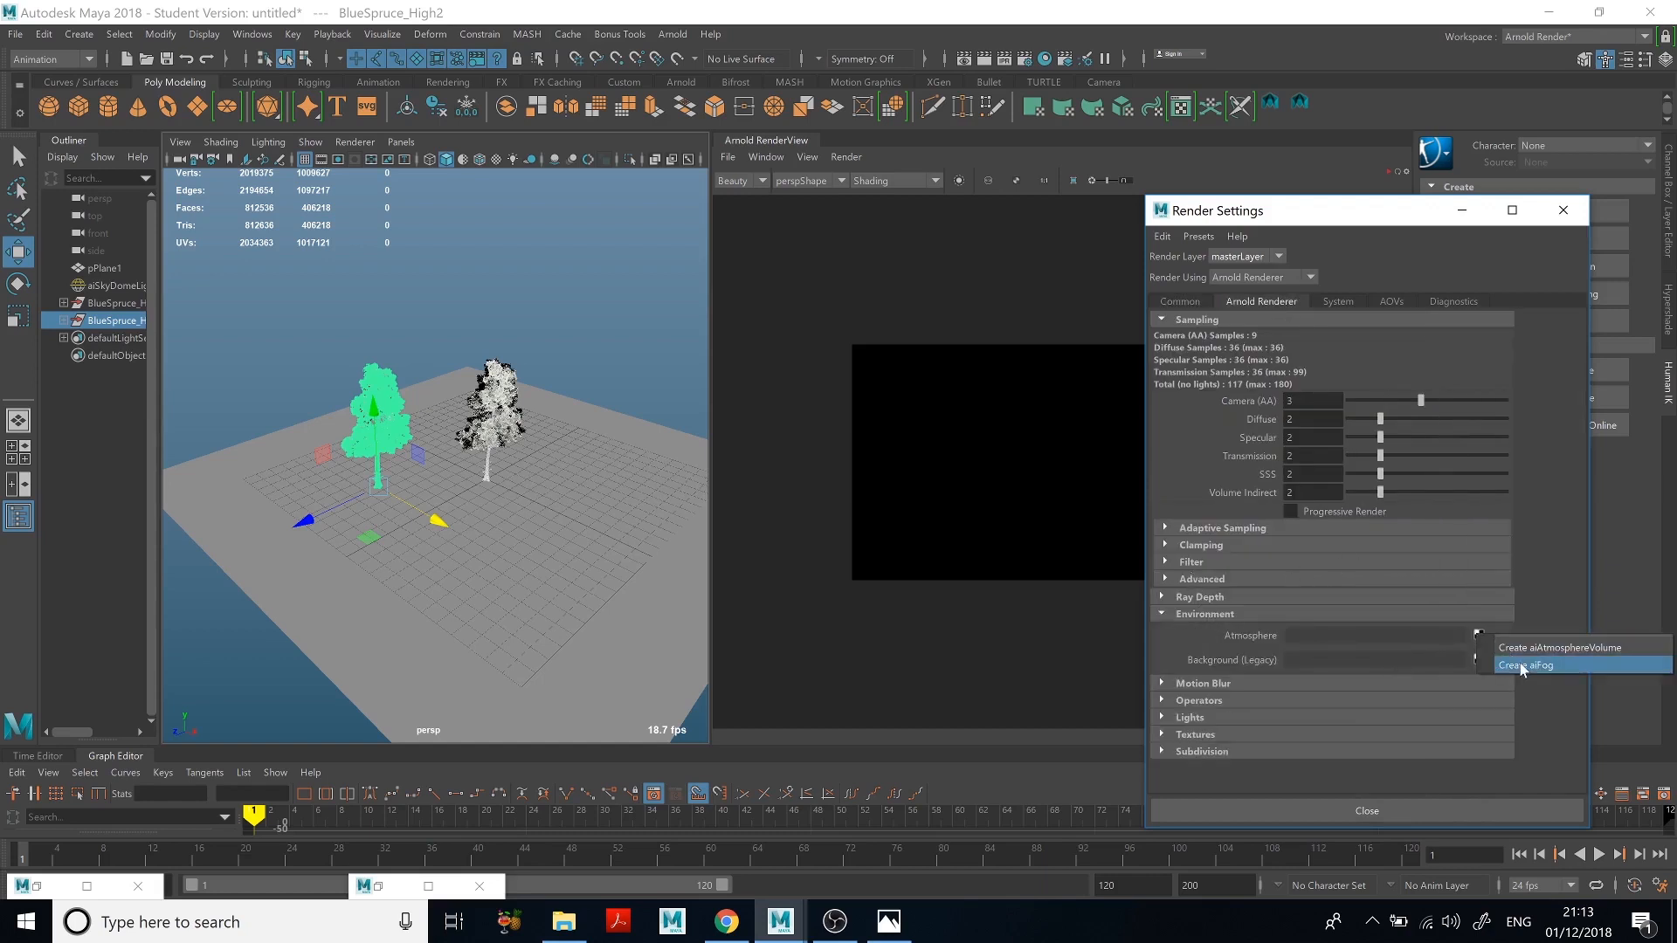
pyautogui.click(1520, 669)
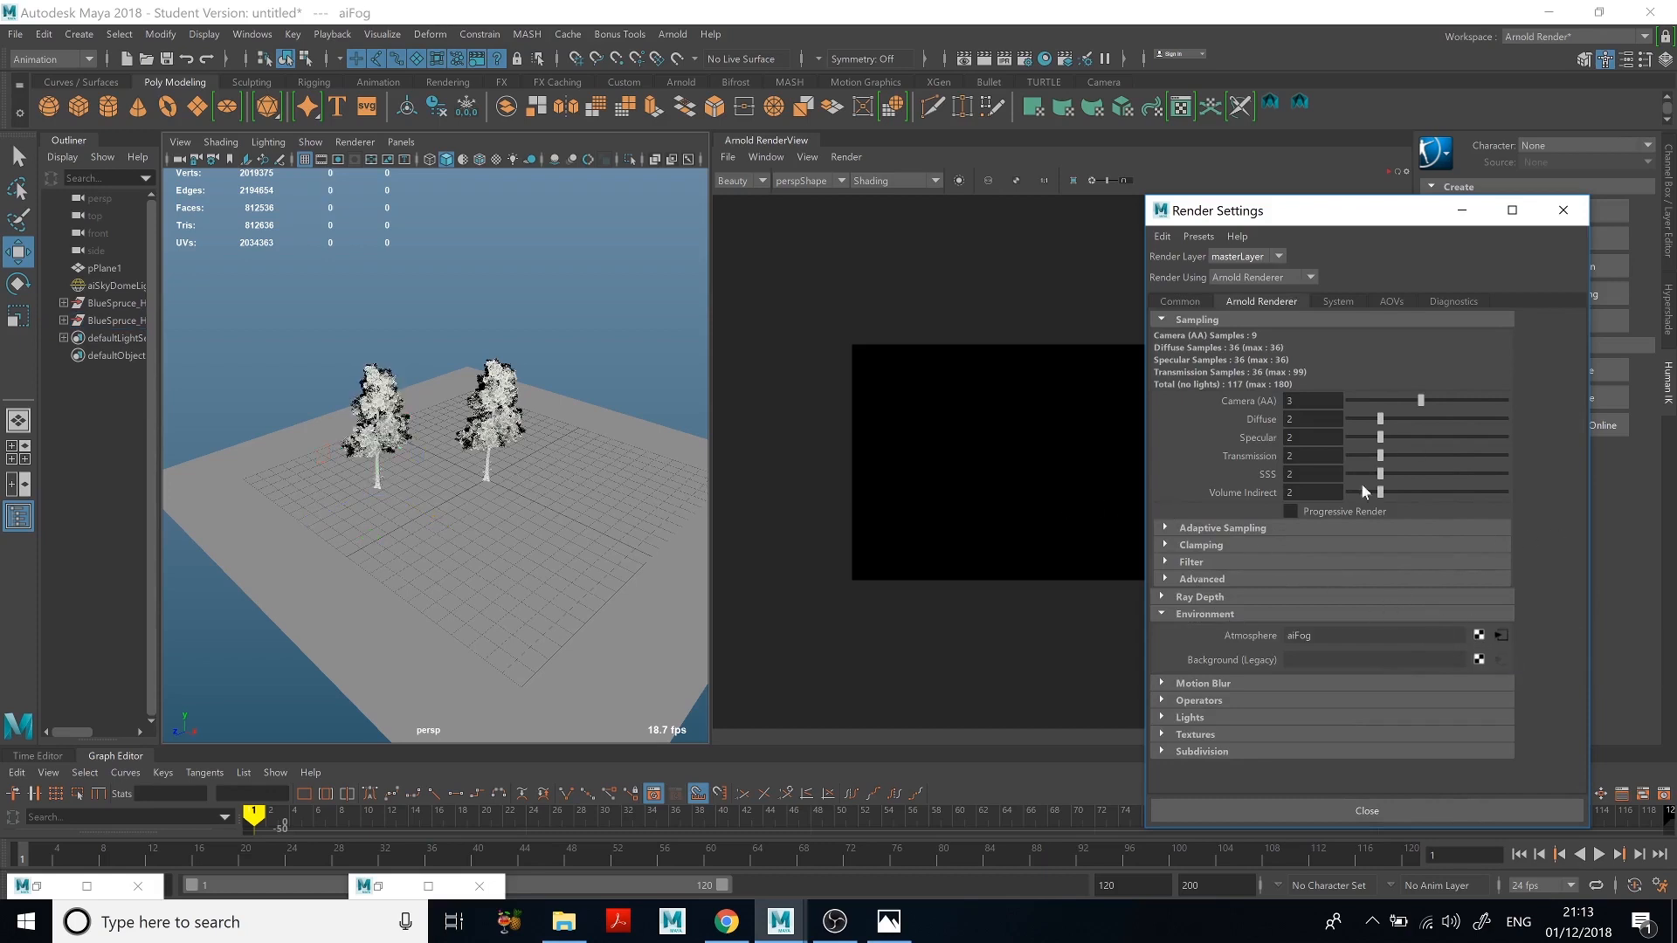
pyautogui.click(1461, 210)
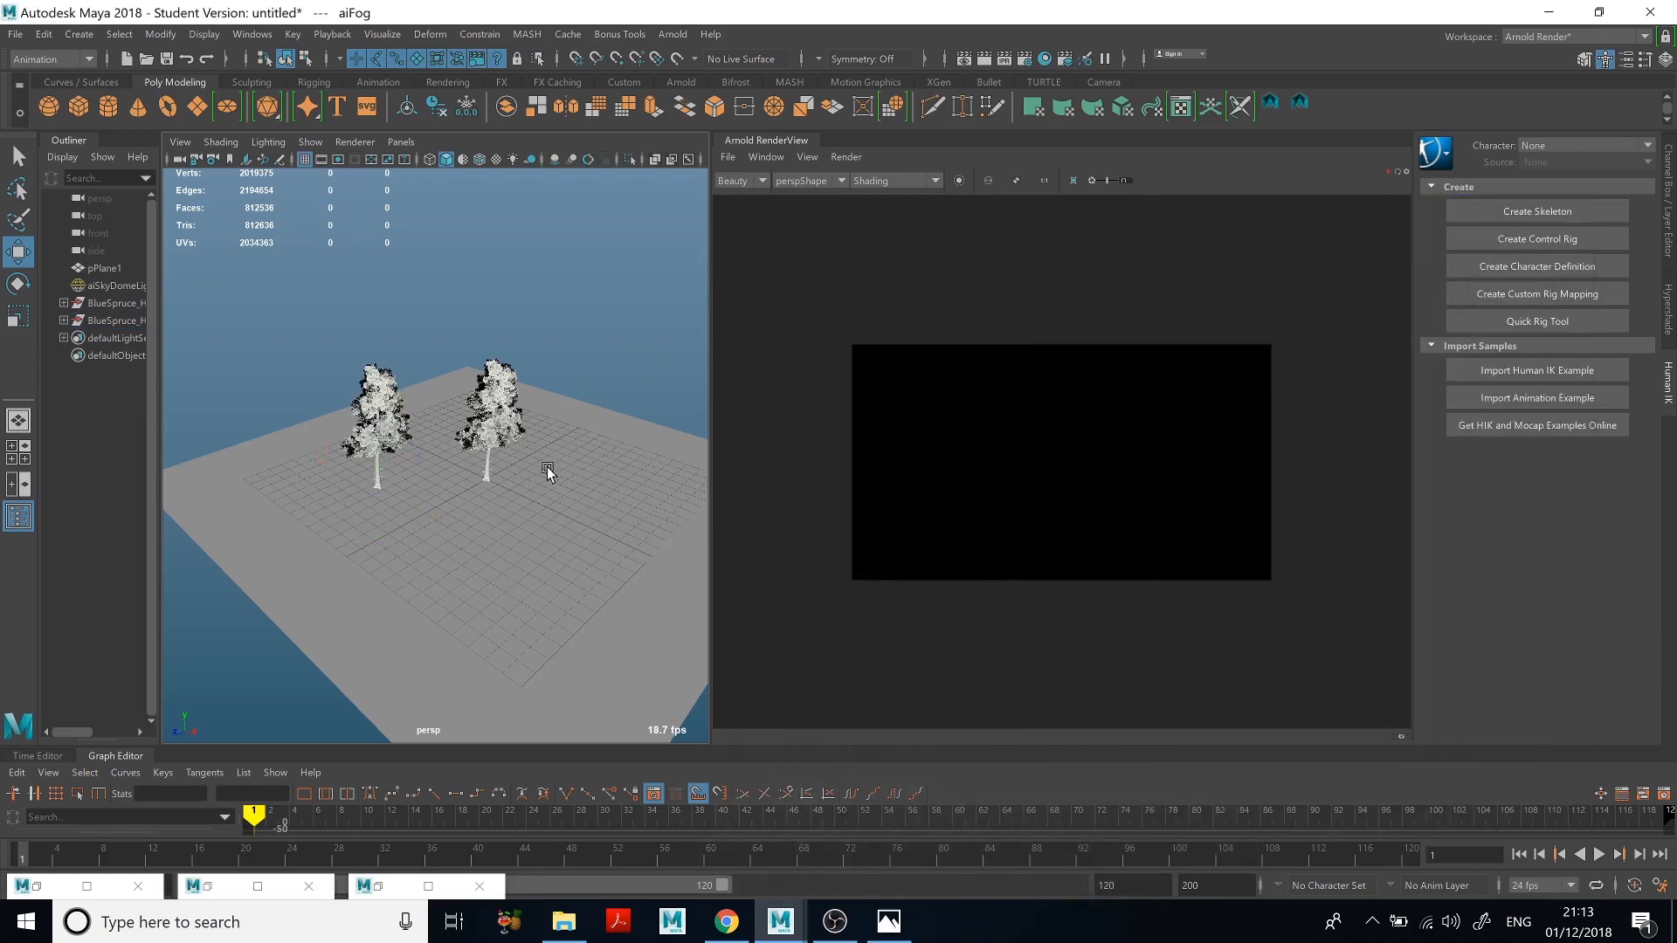
# Step: Set the fog's Distance to 5 and run the Arnold render to preview it
pyautogui.click(1389, 174)
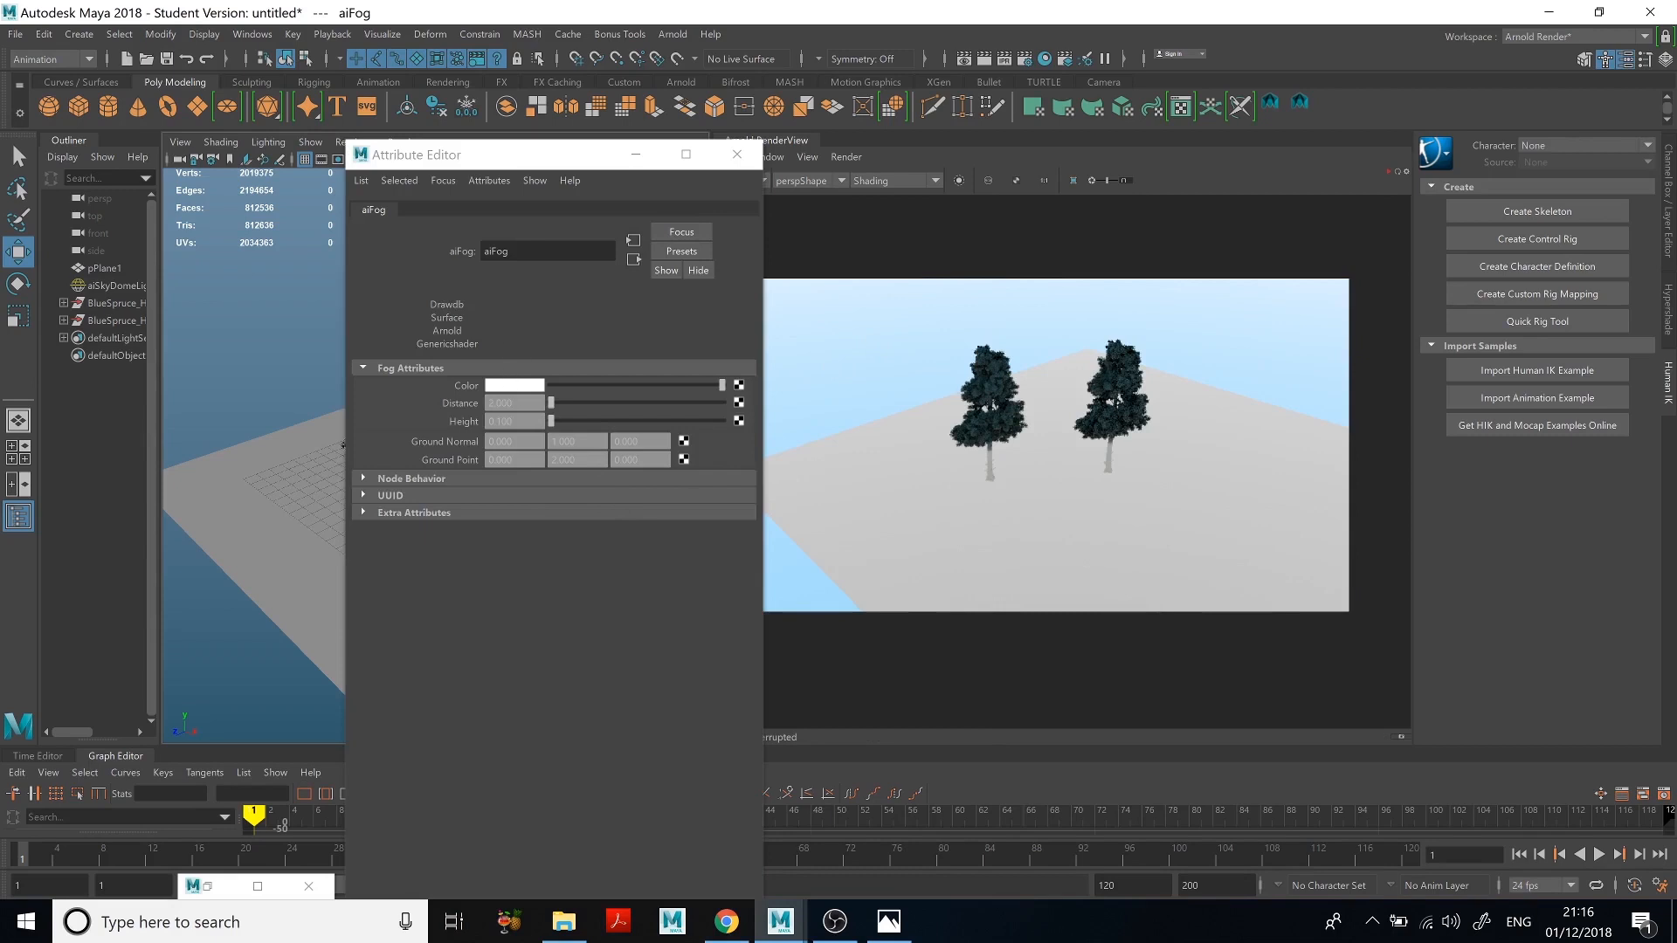
pyautogui.doubleClick(501, 404)
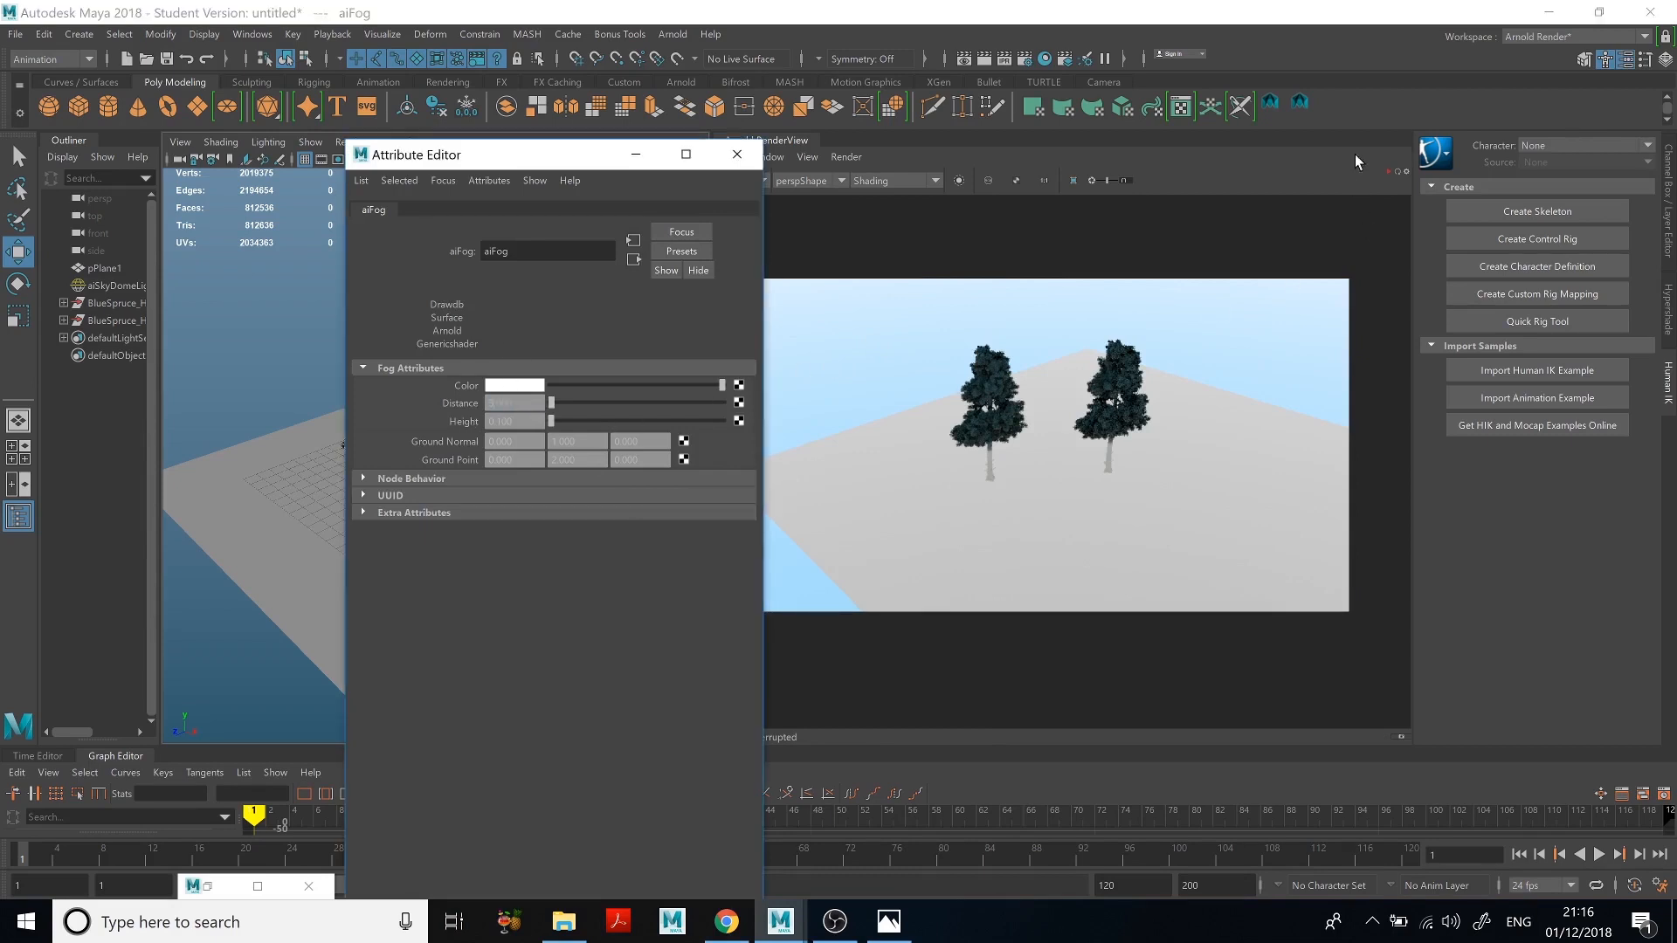
pyautogui.click(1389, 178)
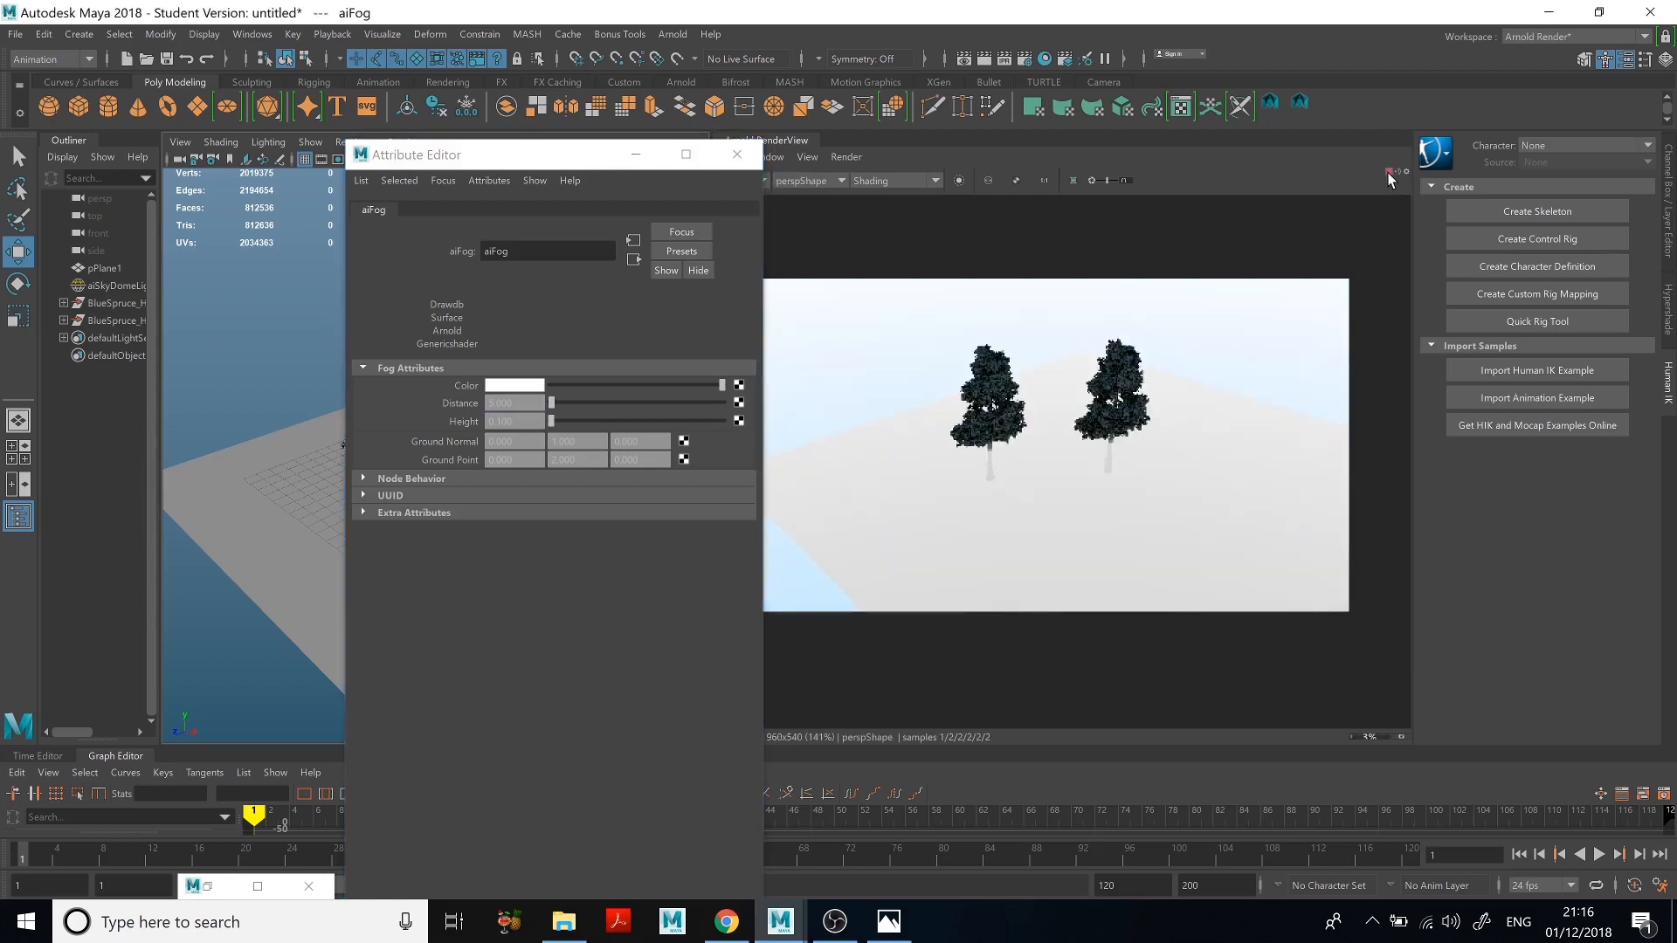
pyautogui.click(1390, 175)
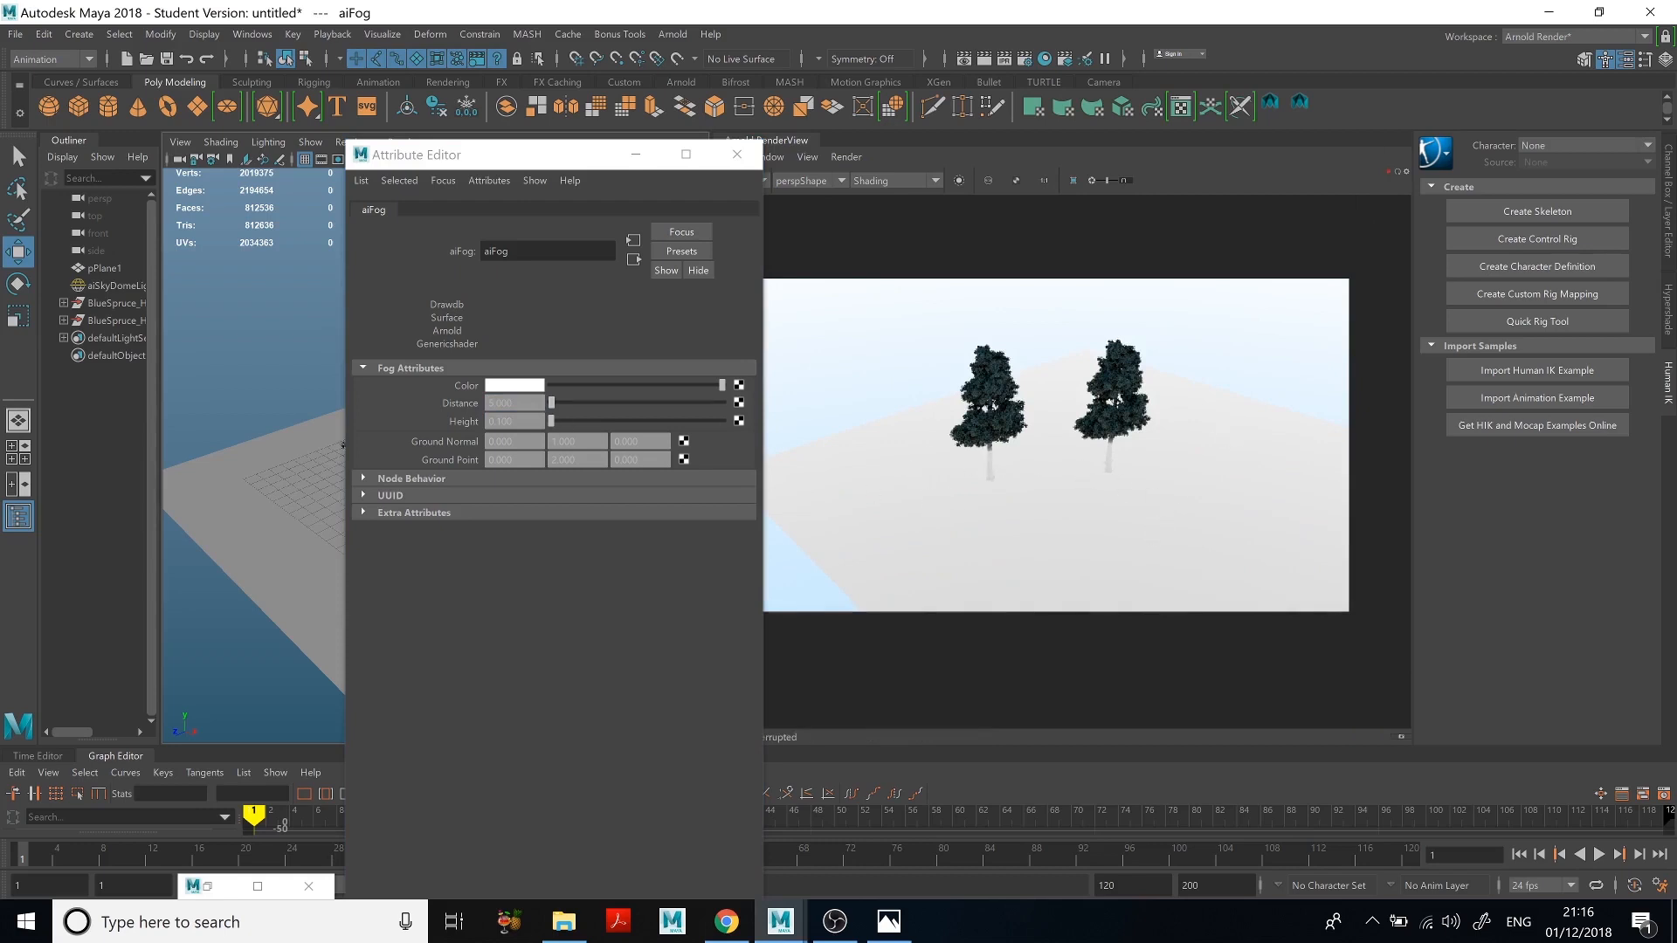
# Step: Set the fog's Distance to 20, preview the result in the Arnold render, and put the fog attributes away
pyautogui.click(514, 385)
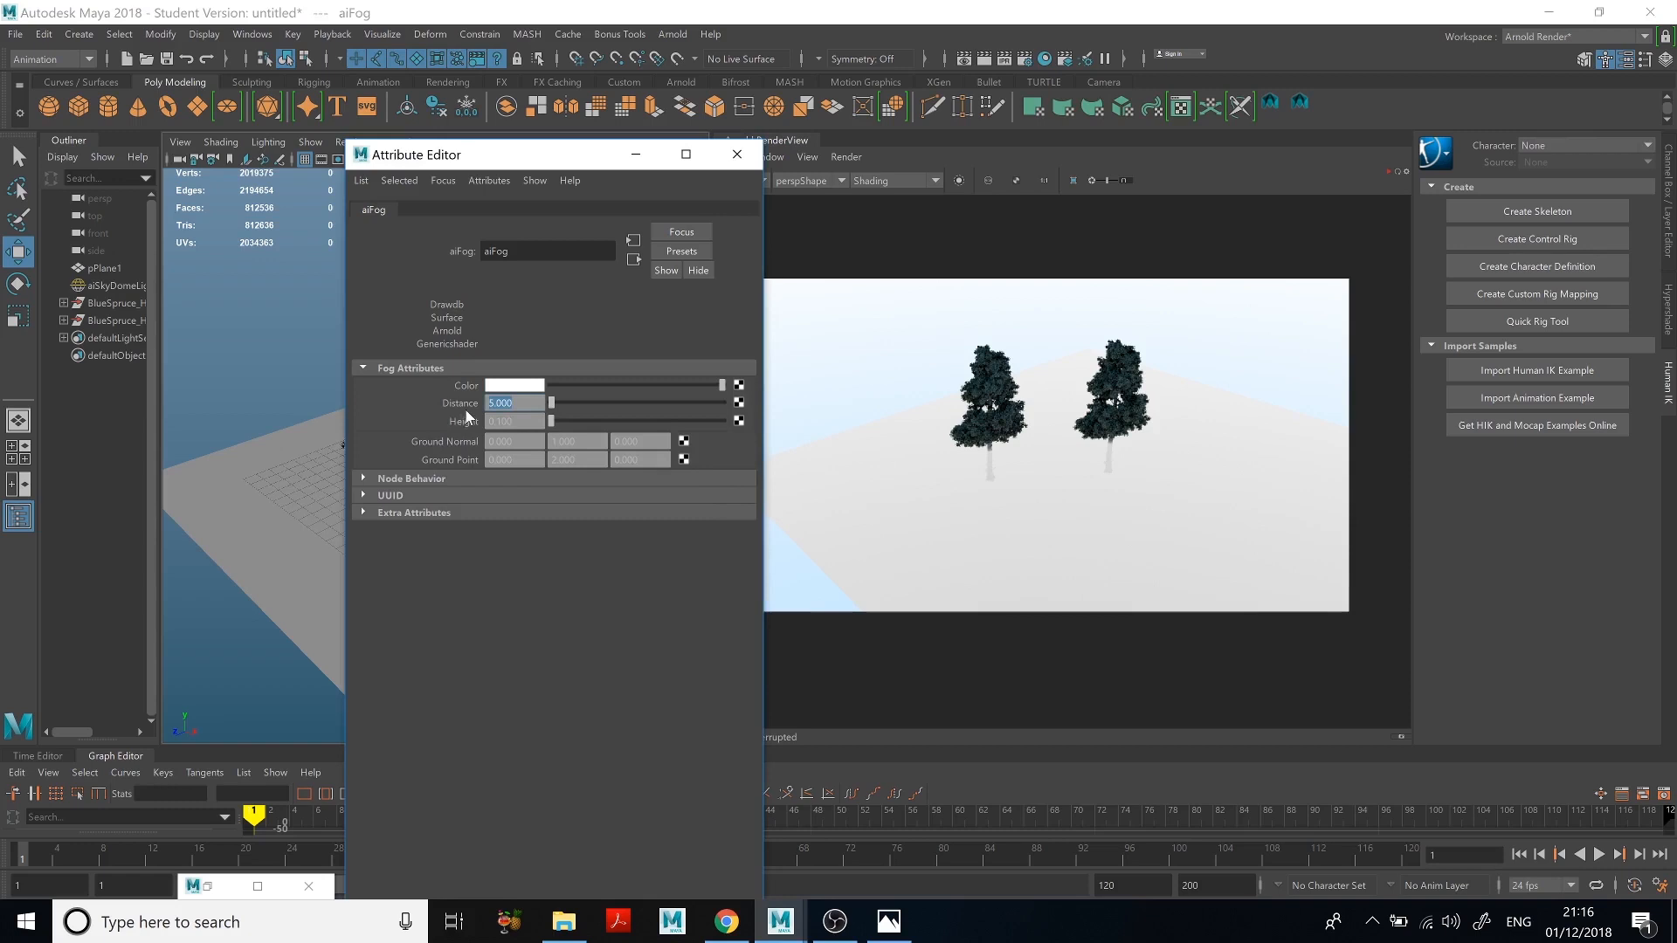
pyautogui.press('Return')
pyautogui.click(1389, 172)
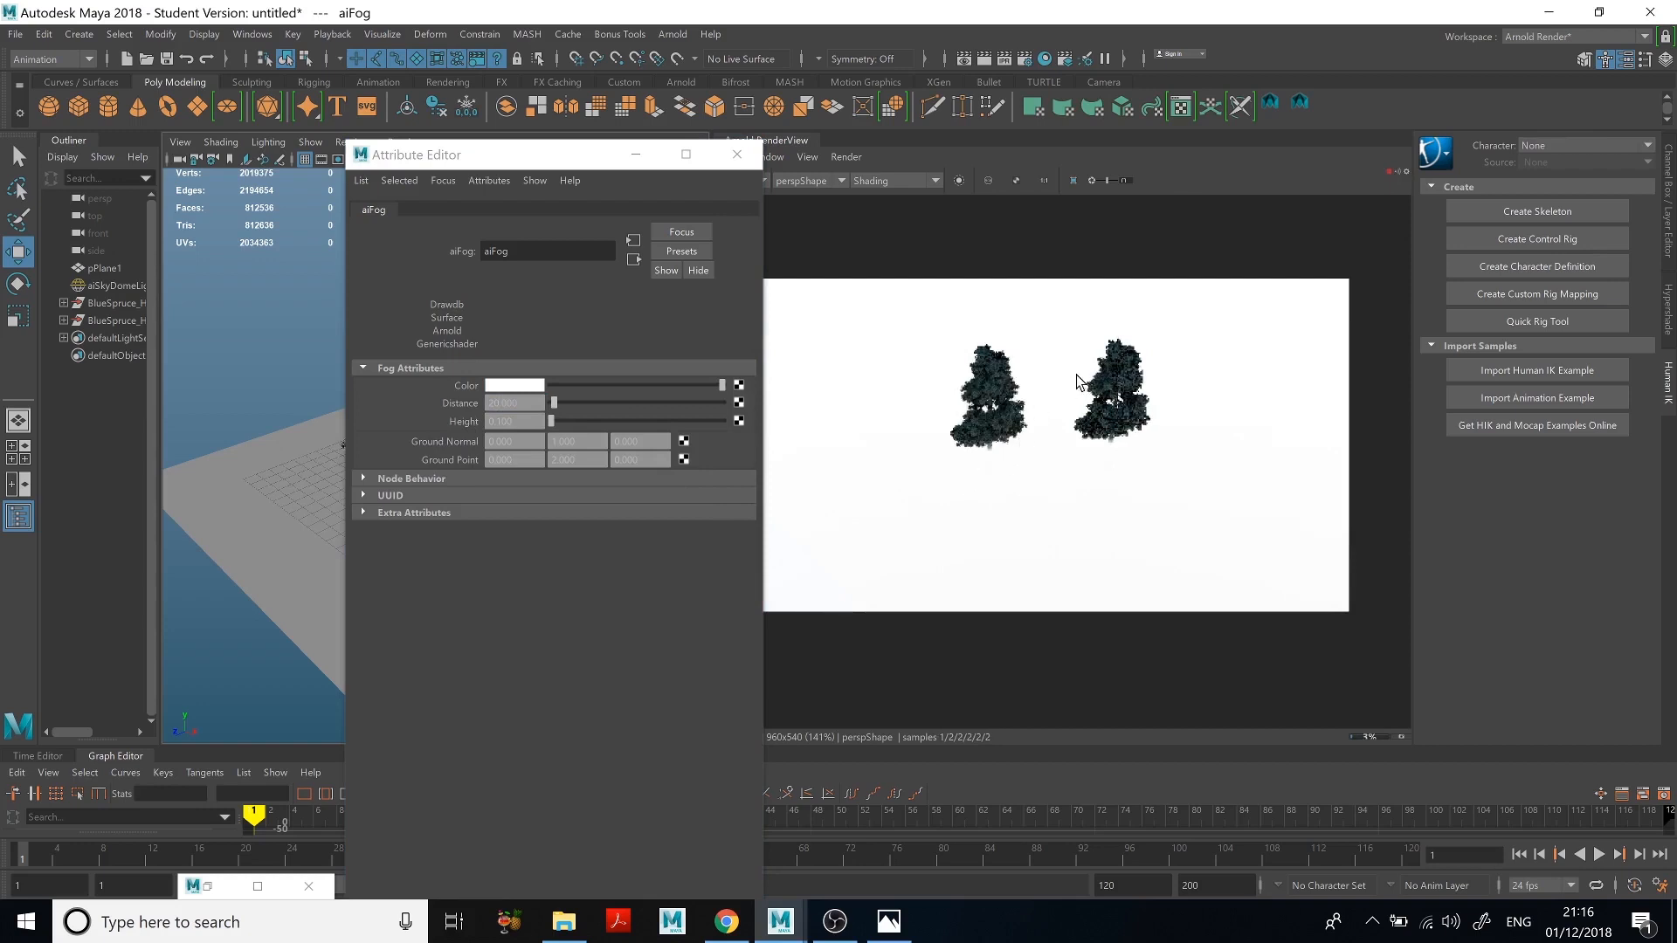
pyautogui.click(1389, 173)
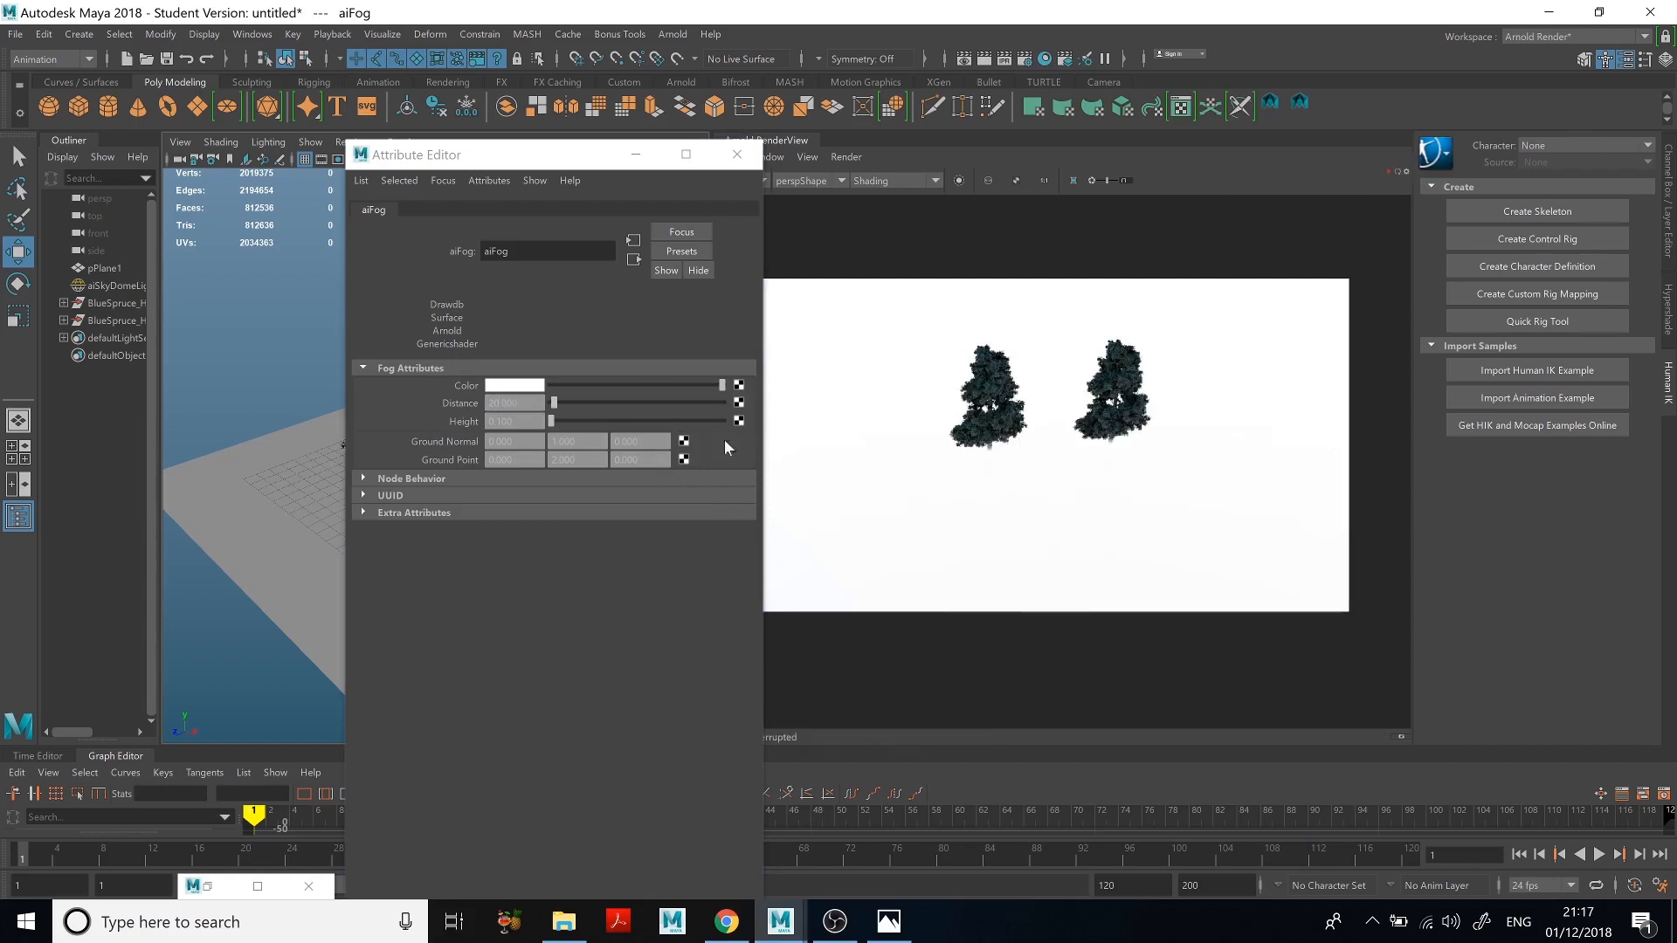
pyautogui.click(635, 160)
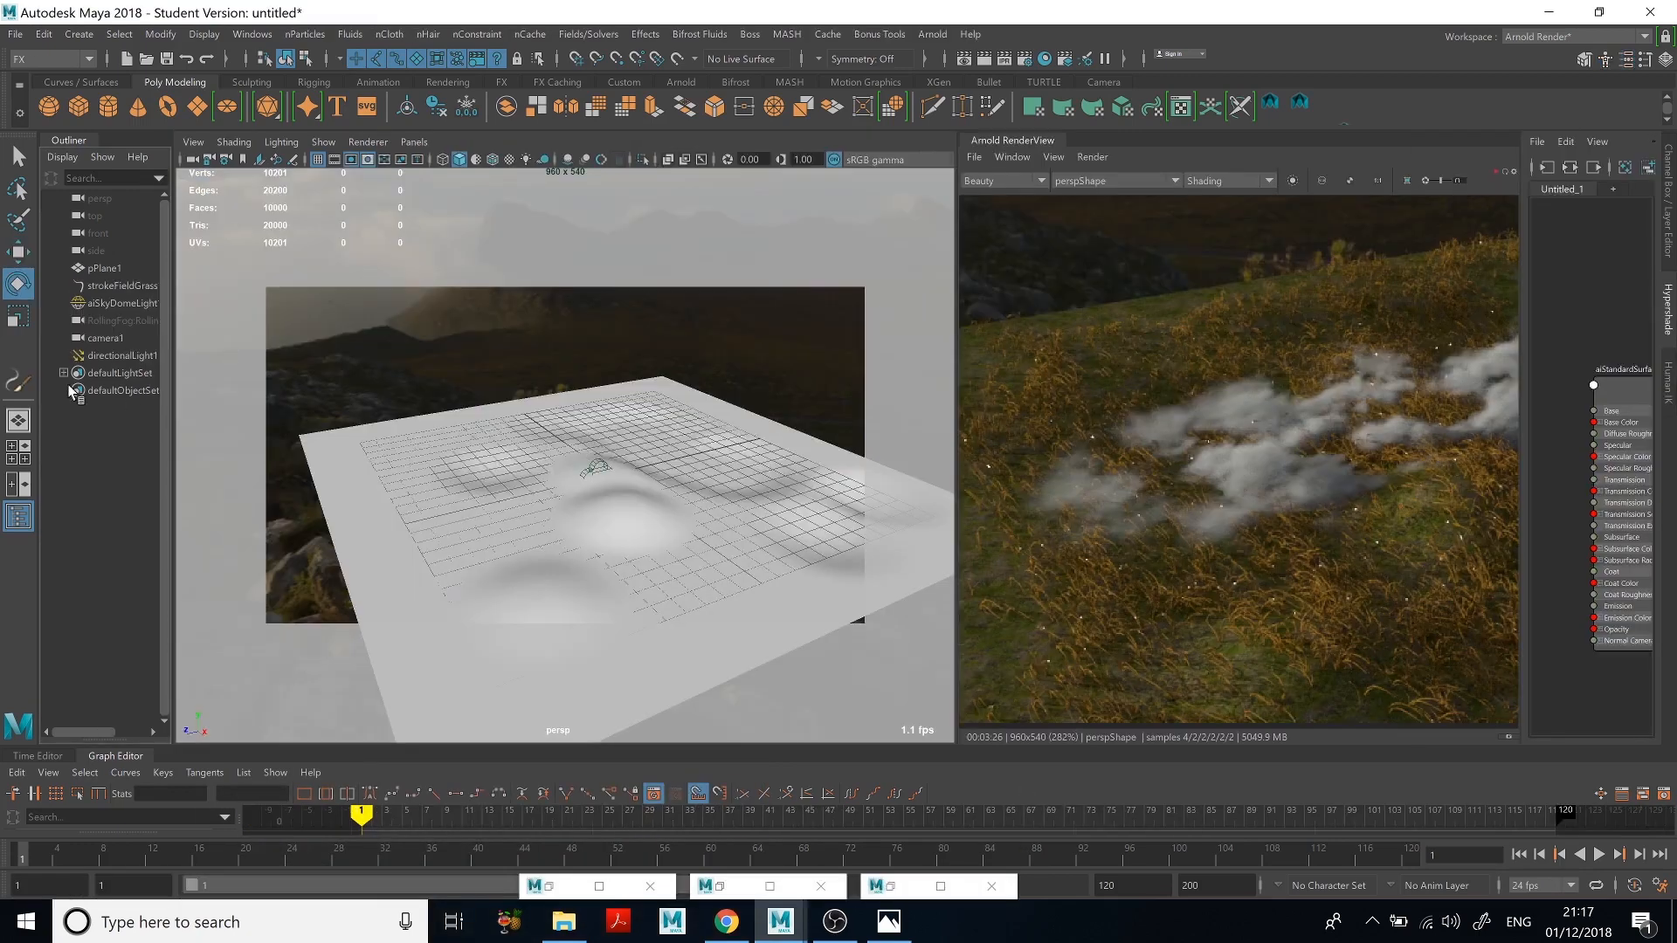
# Step: Delete the directional light and the existing field grass stroke from the hilly terrain scene
pyautogui.click(115, 357)
pyautogui.press('Delete')
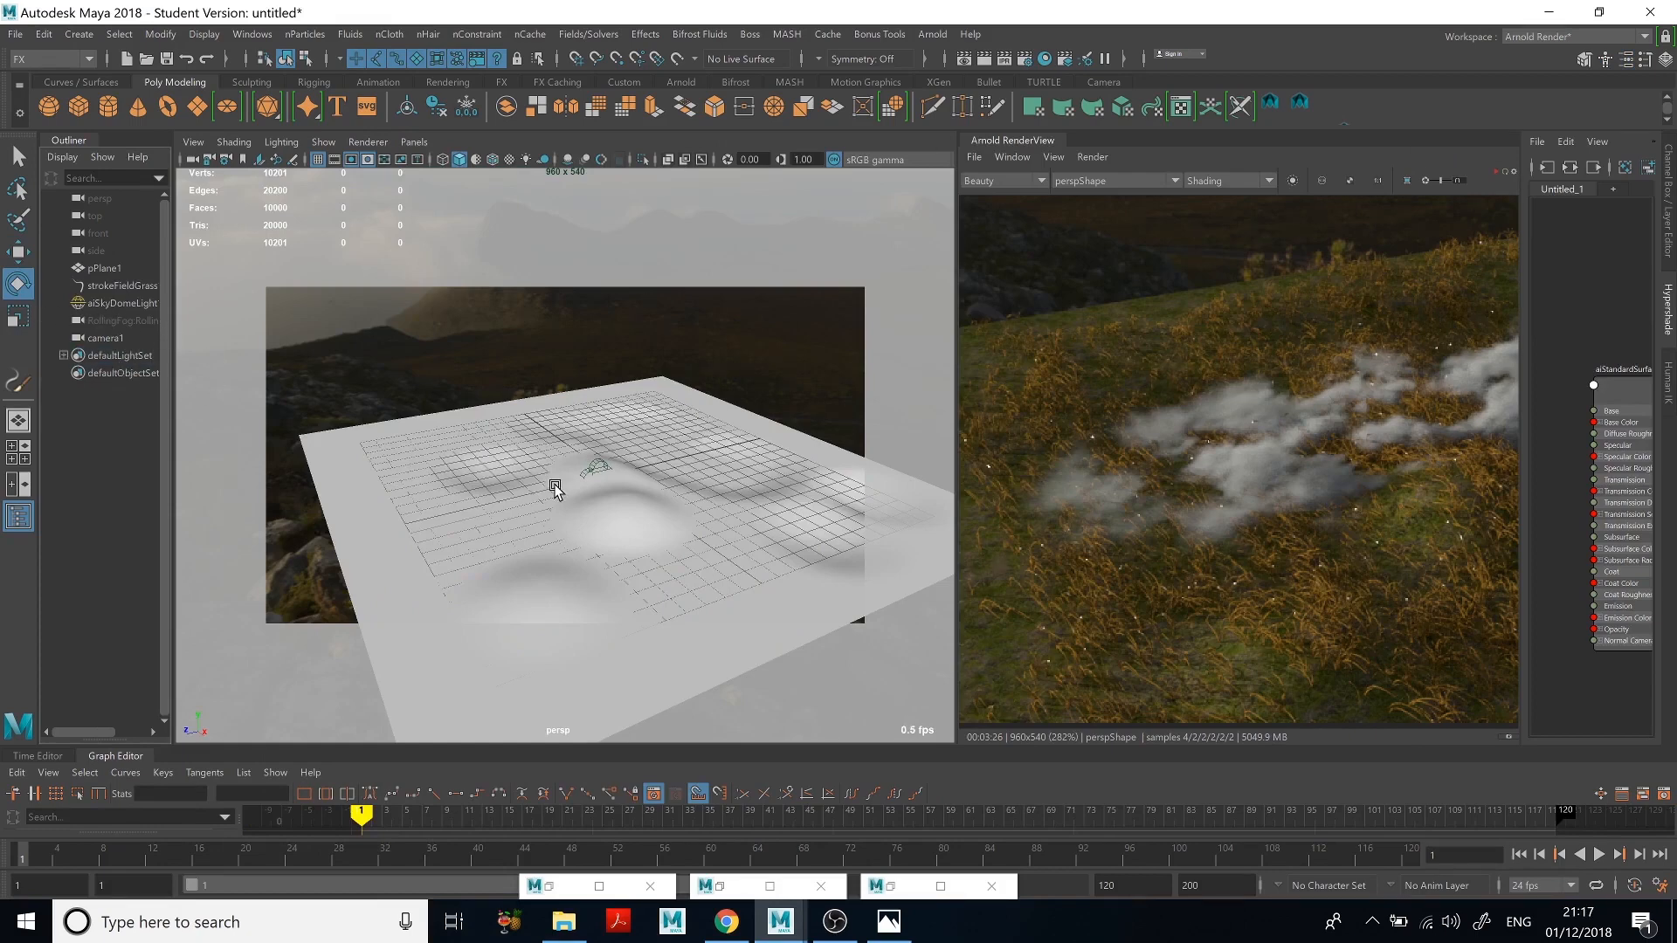
pyautogui.scroll(1, 555, 488)
pyautogui.click(566, 526)
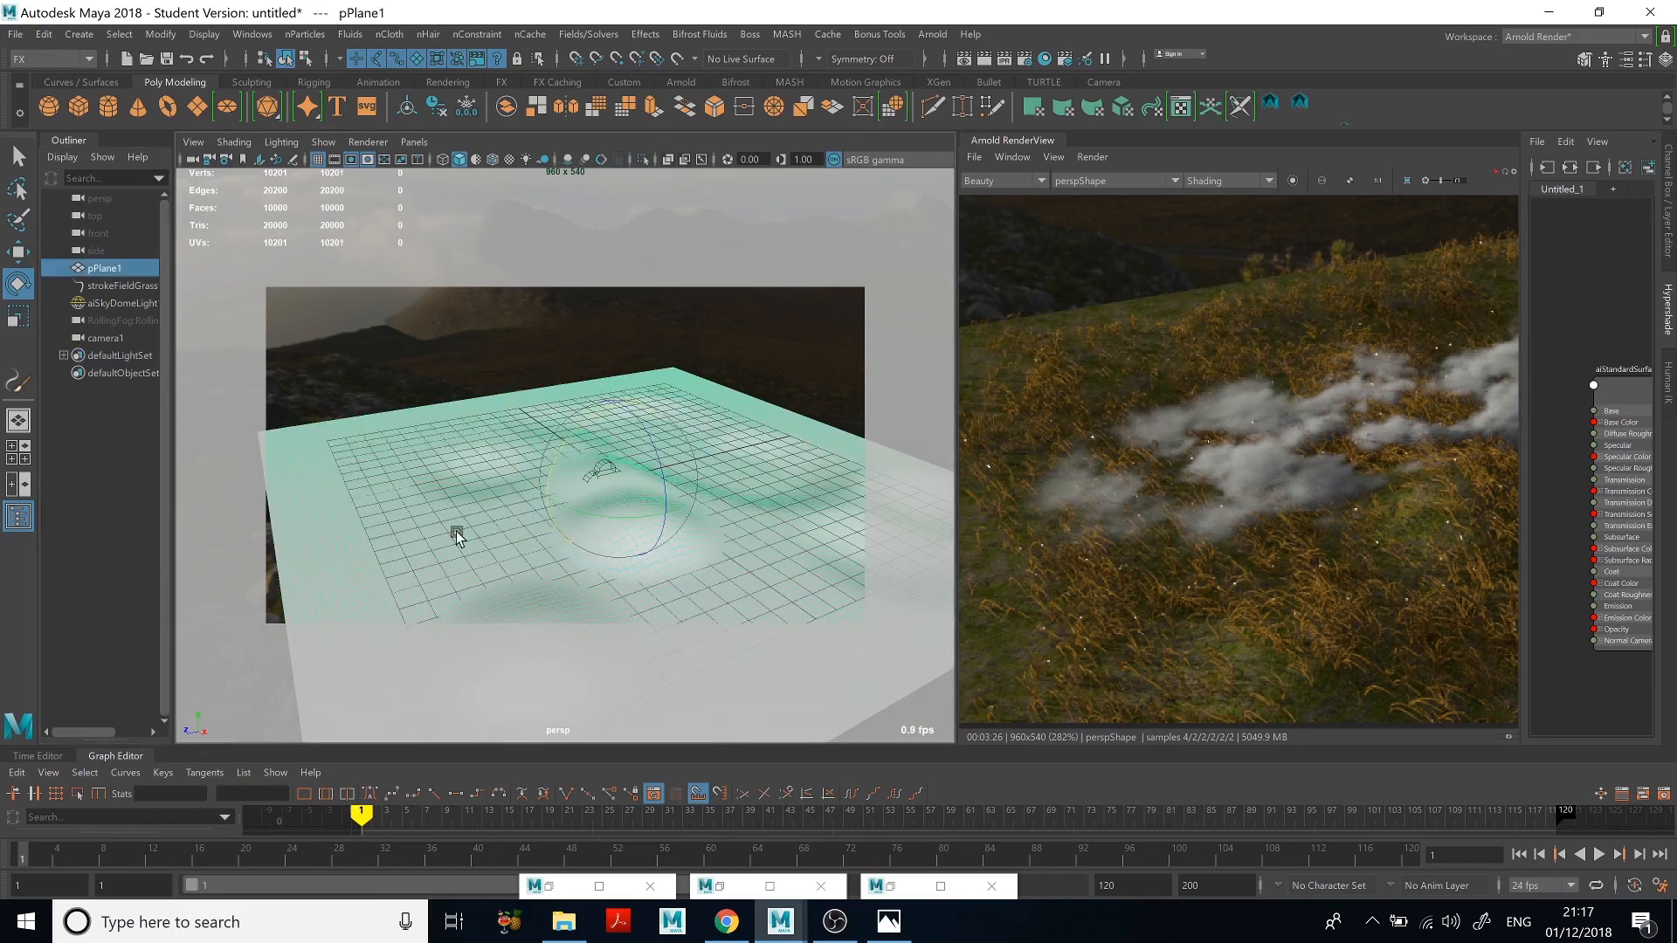
pyautogui.click(120, 286)
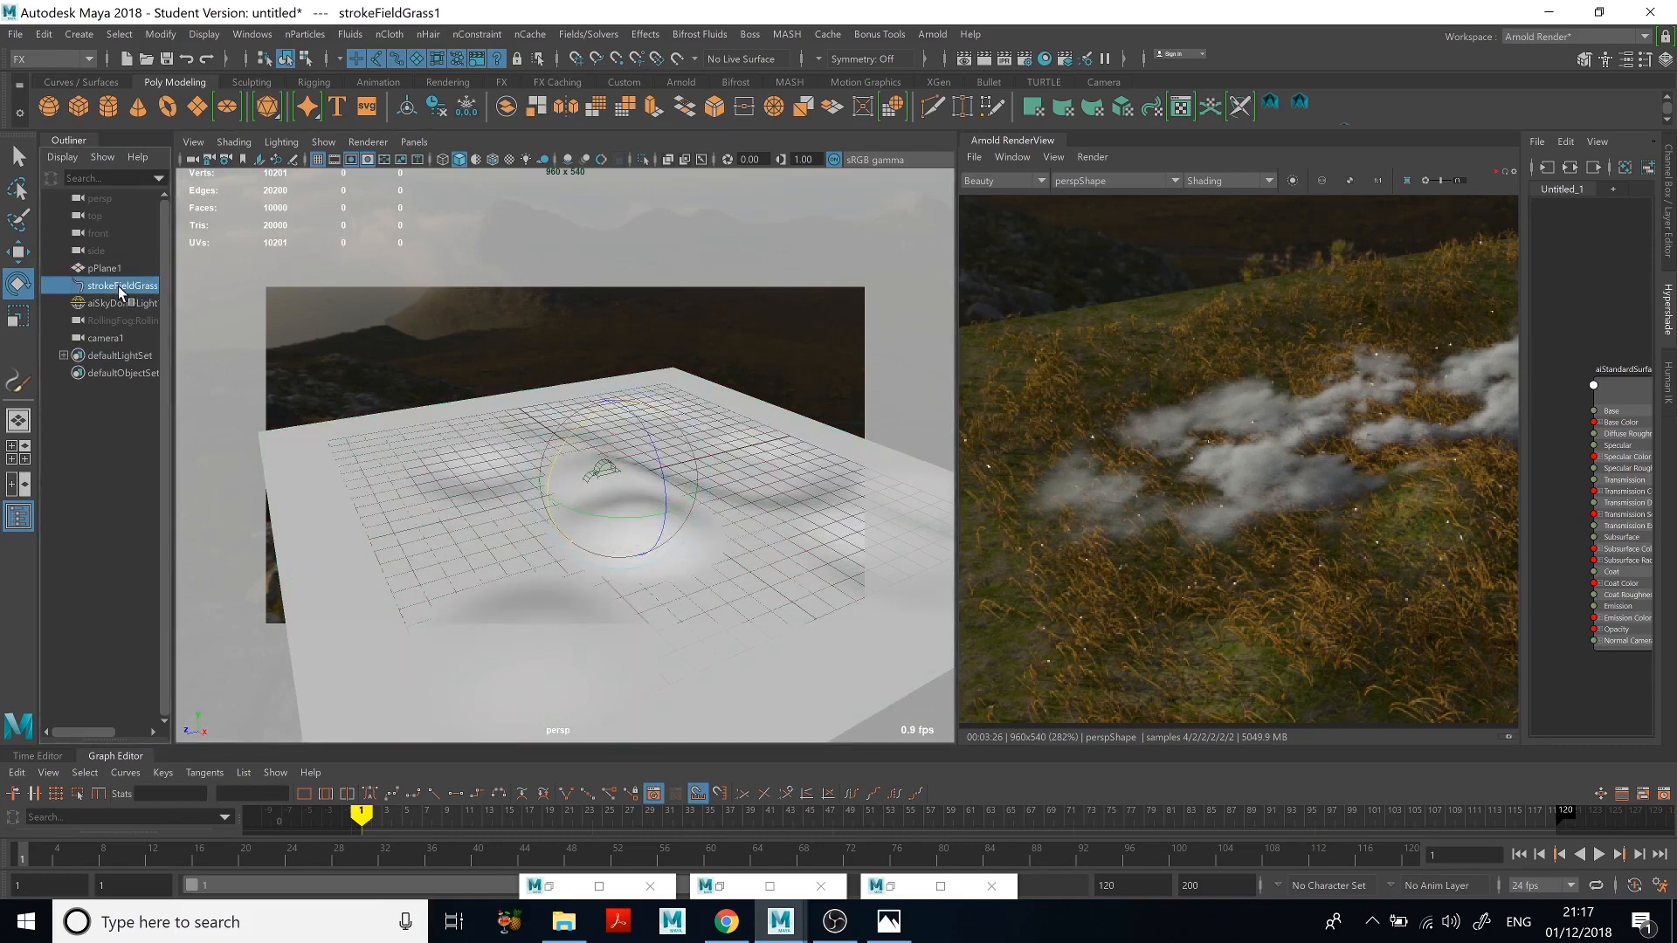
pyautogui.press('Delete')
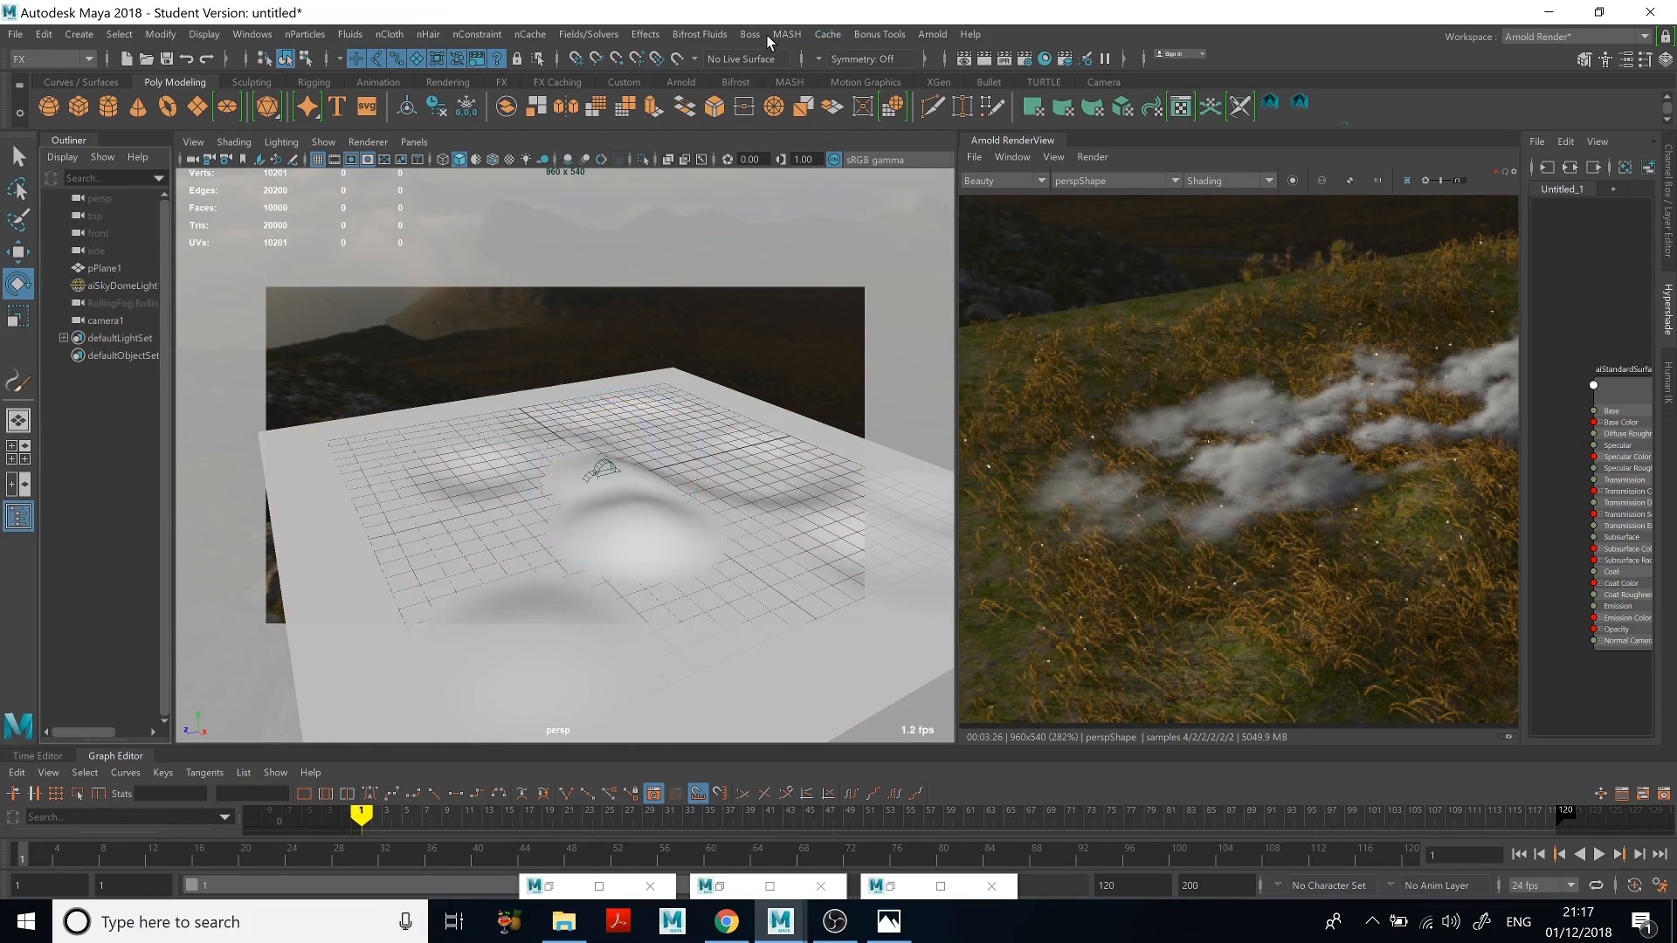
# Step: Make the terrain plane paintable for Paint Effects, using the Modeling menu set
pyautogui.click(643, 553)
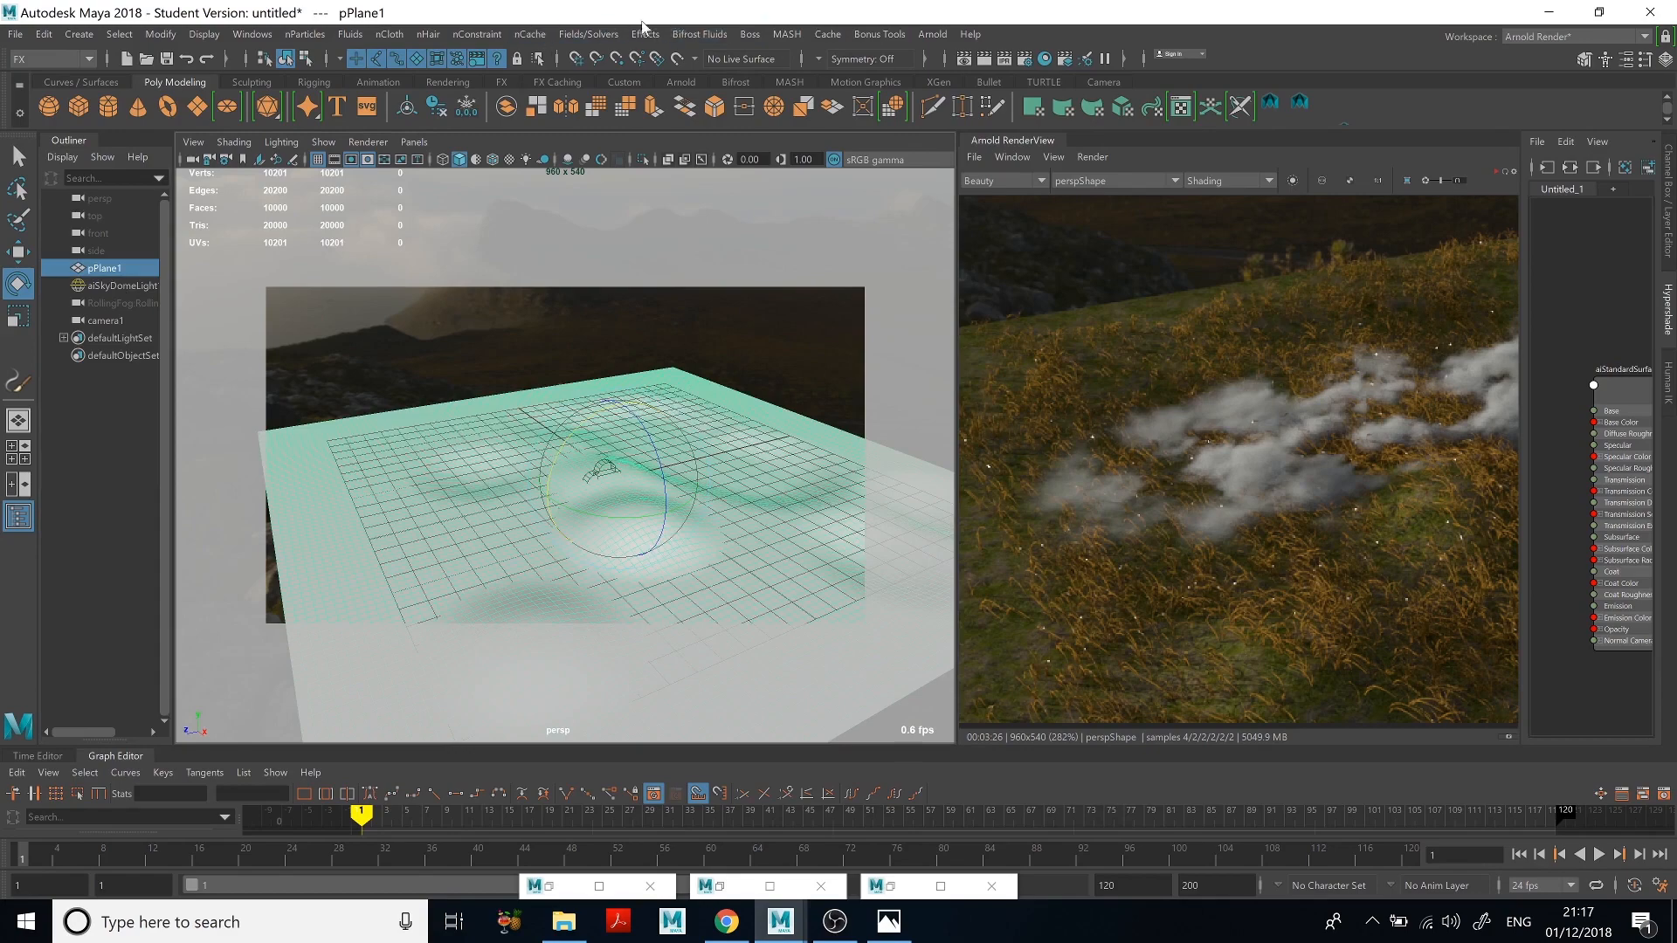
pyautogui.click(88, 58)
pyautogui.click(33, 79)
pyautogui.click(707, 37)
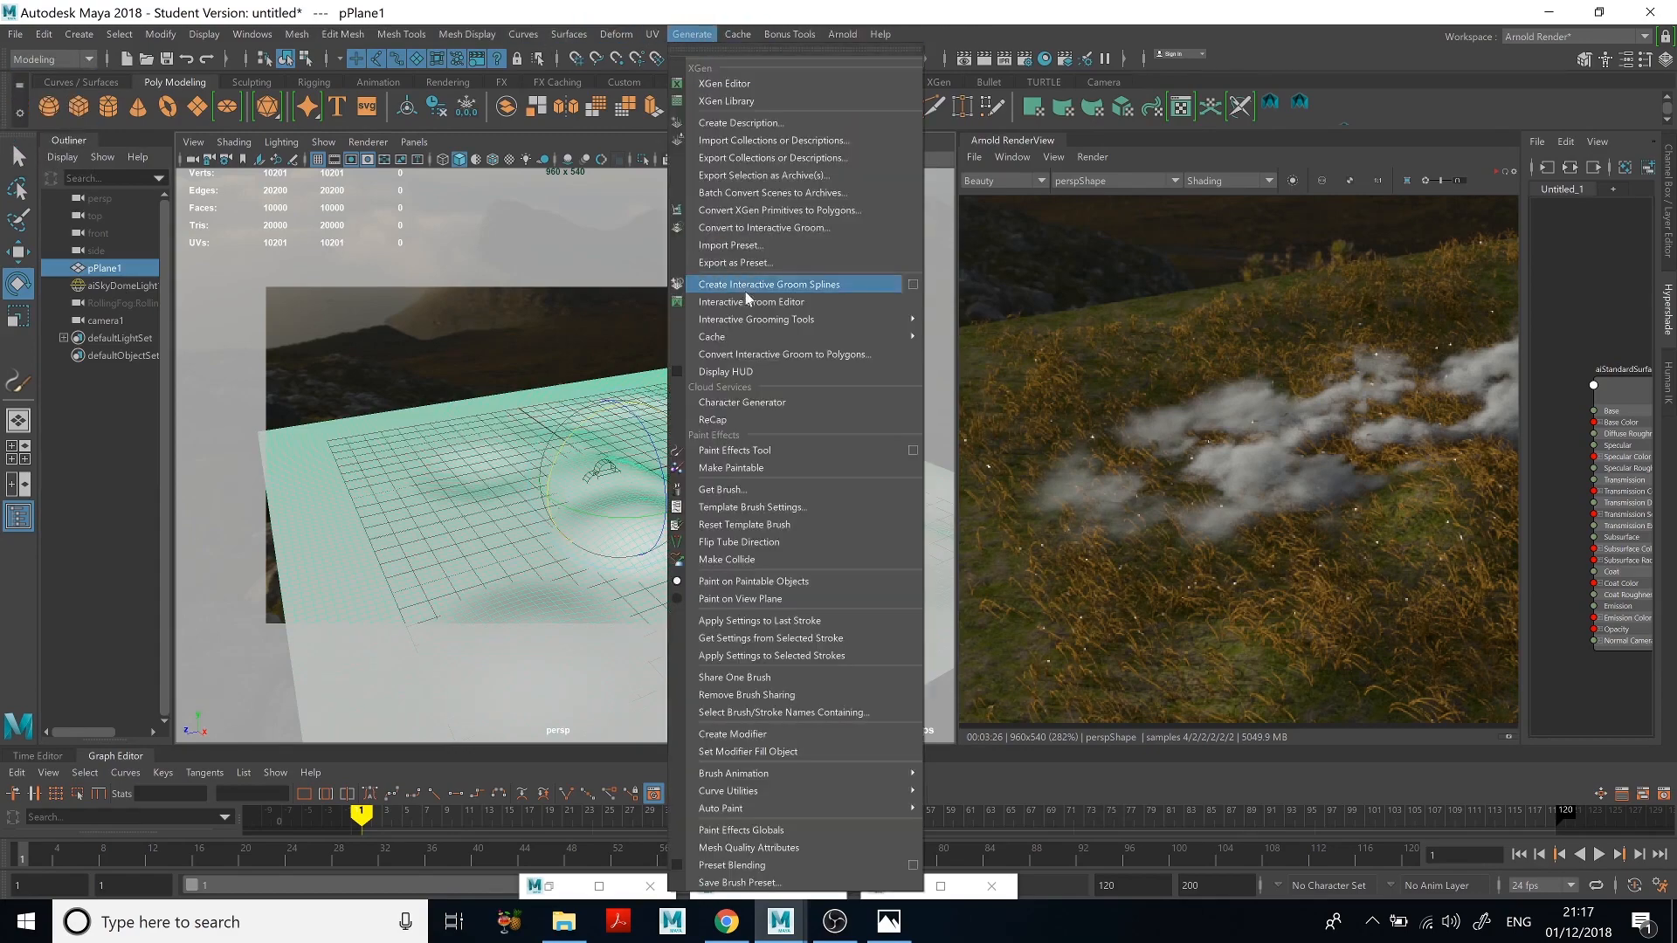
pyautogui.click(758, 470)
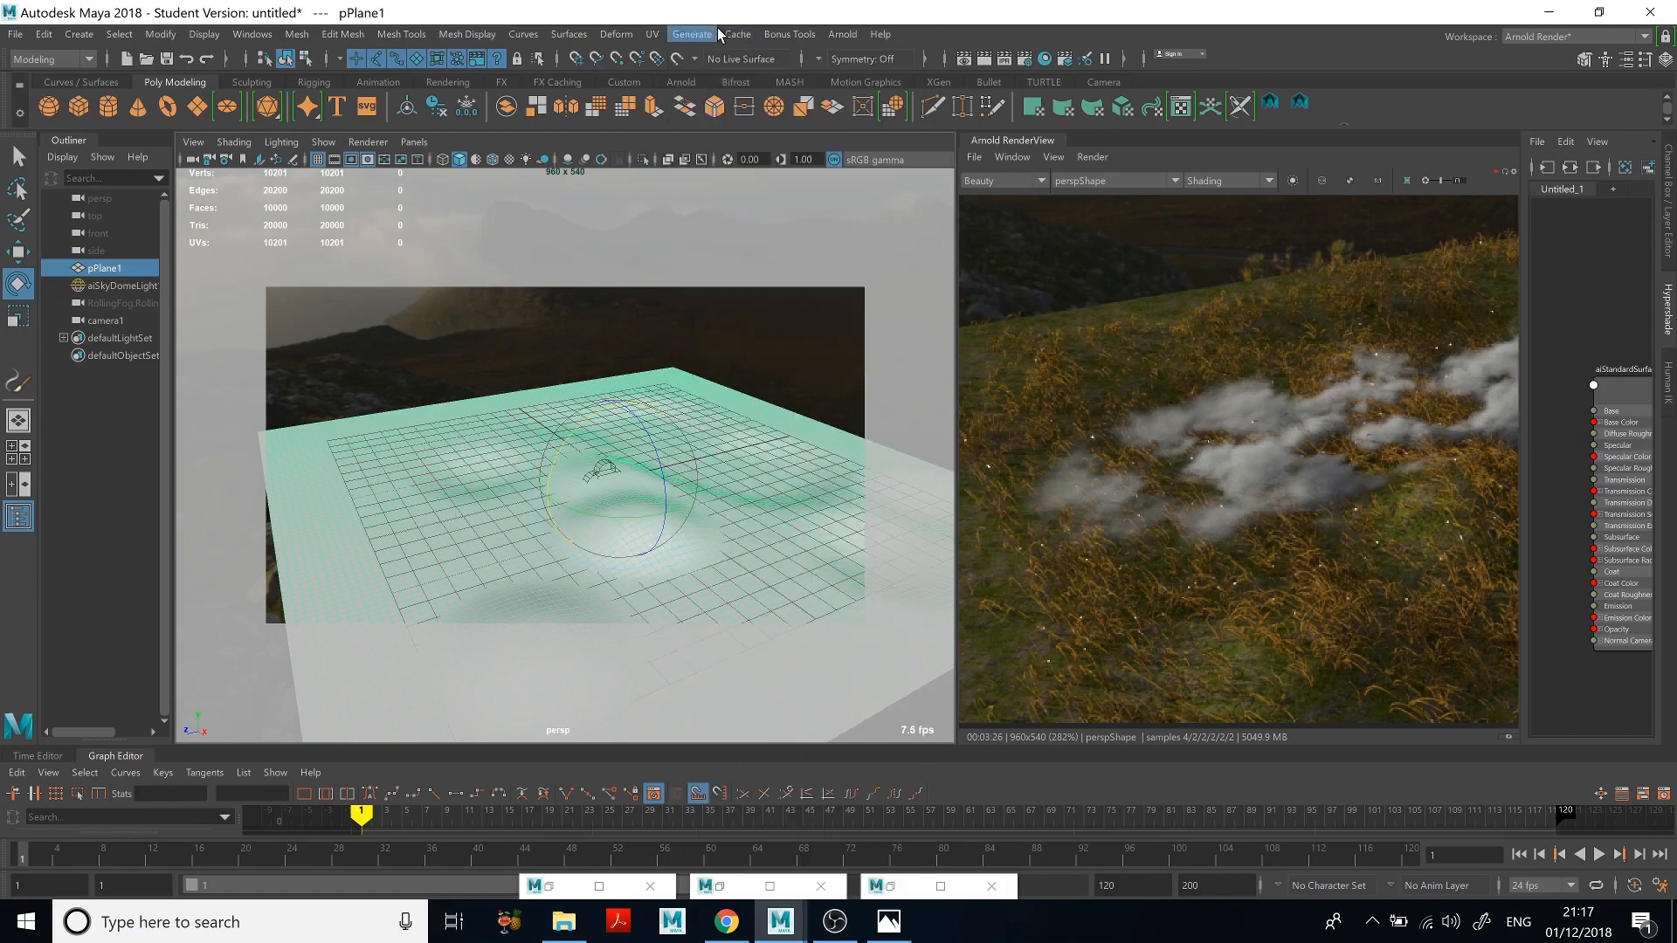
# Step: Load the fieldGrass brush from the Grasses folder of the Paint Effects examples
pyautogui.click(692, 35)
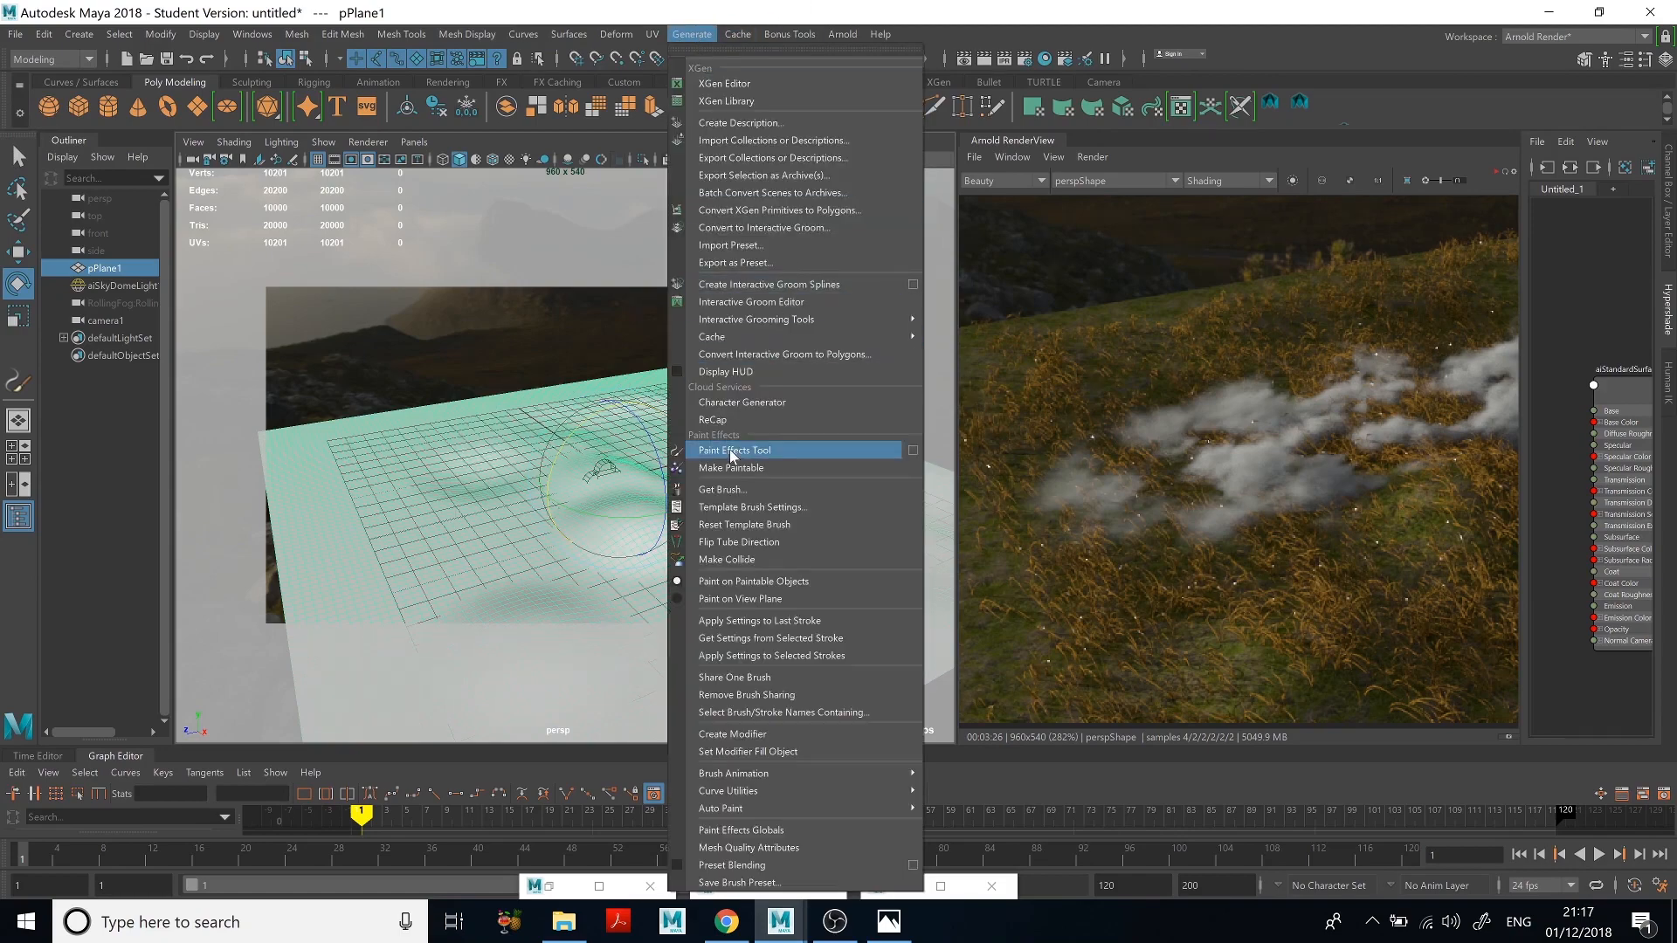
pyautogui.click(753, 492)
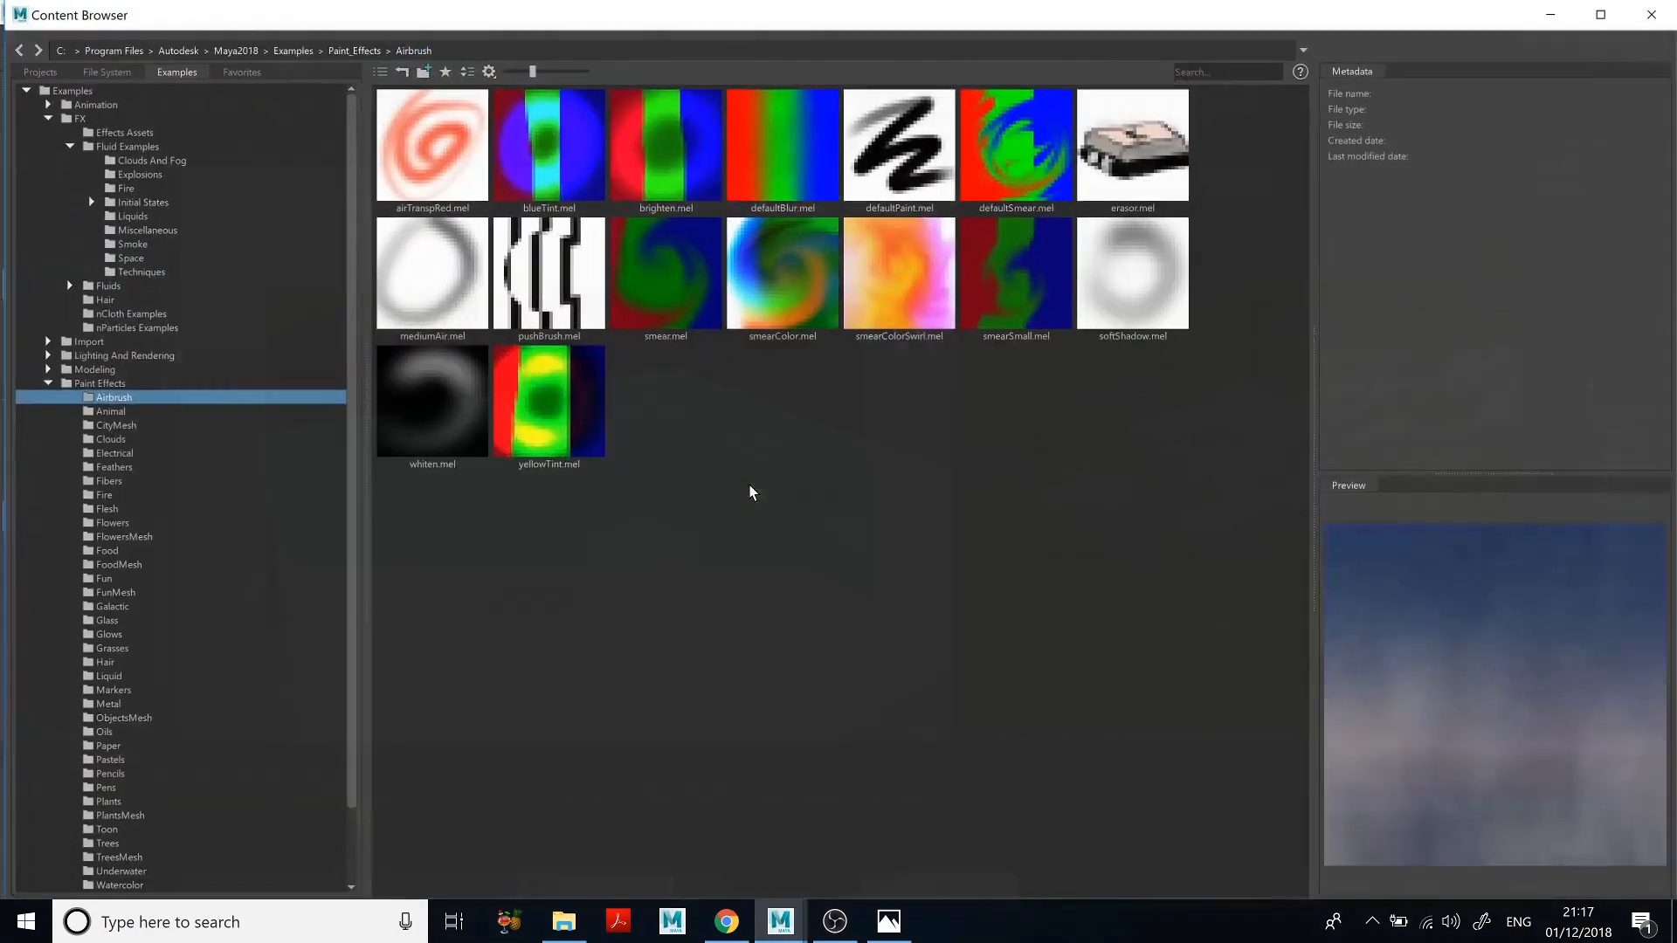
pyautogui.scroll(-2, 81, 516)
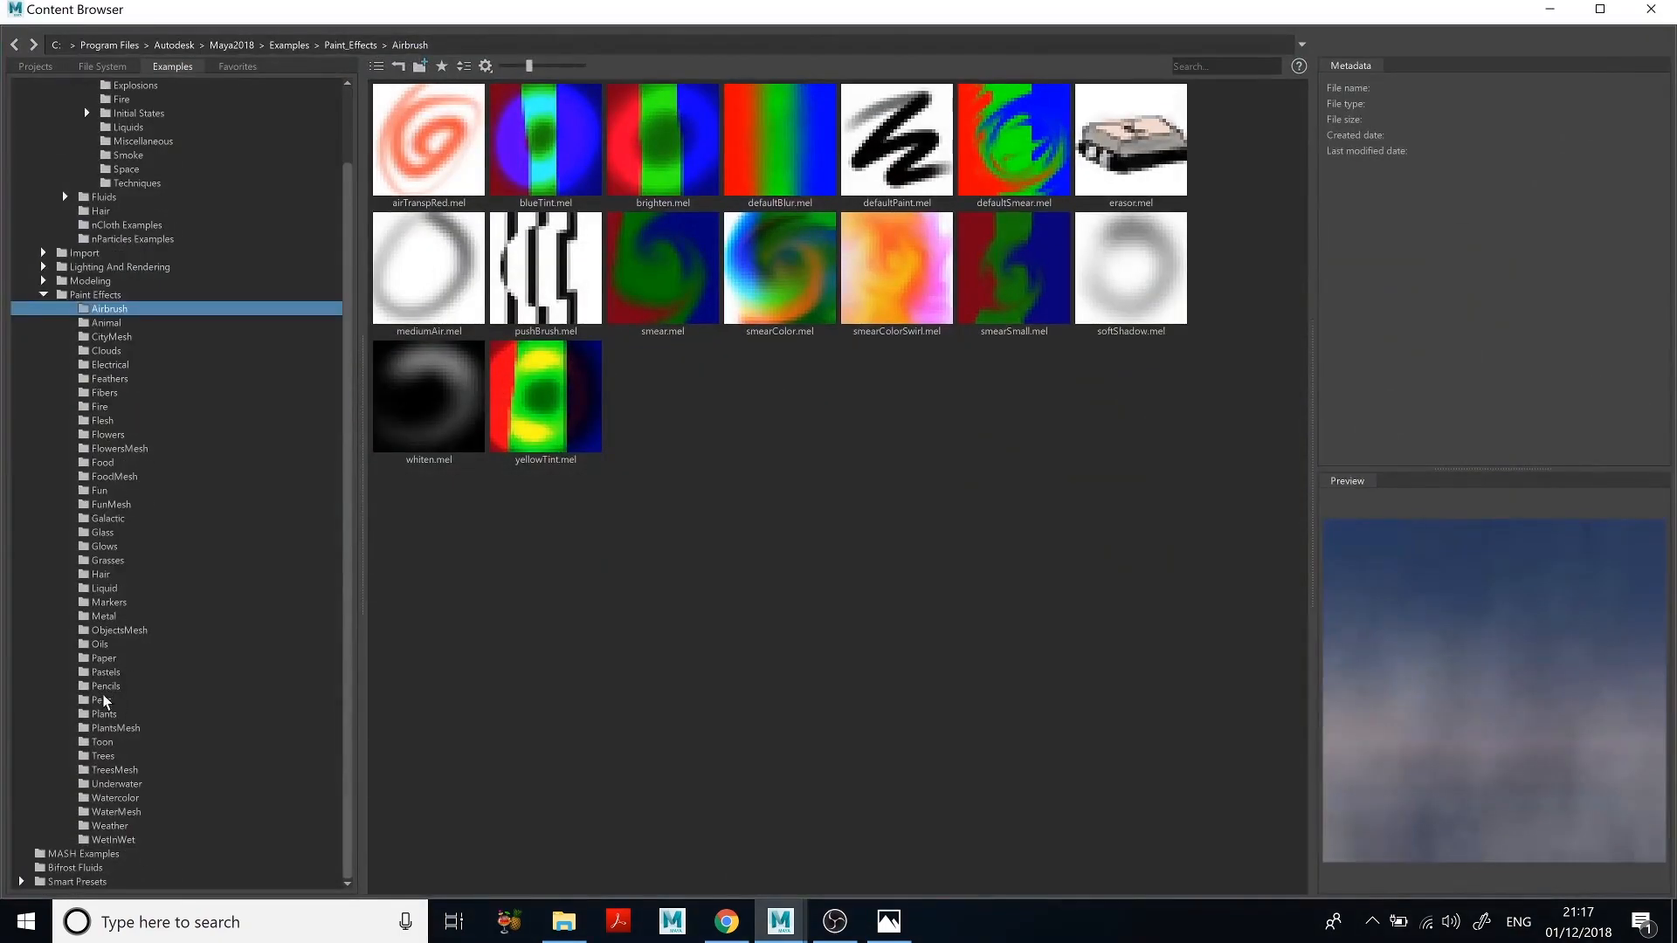
pyautogui.click(112, 562)
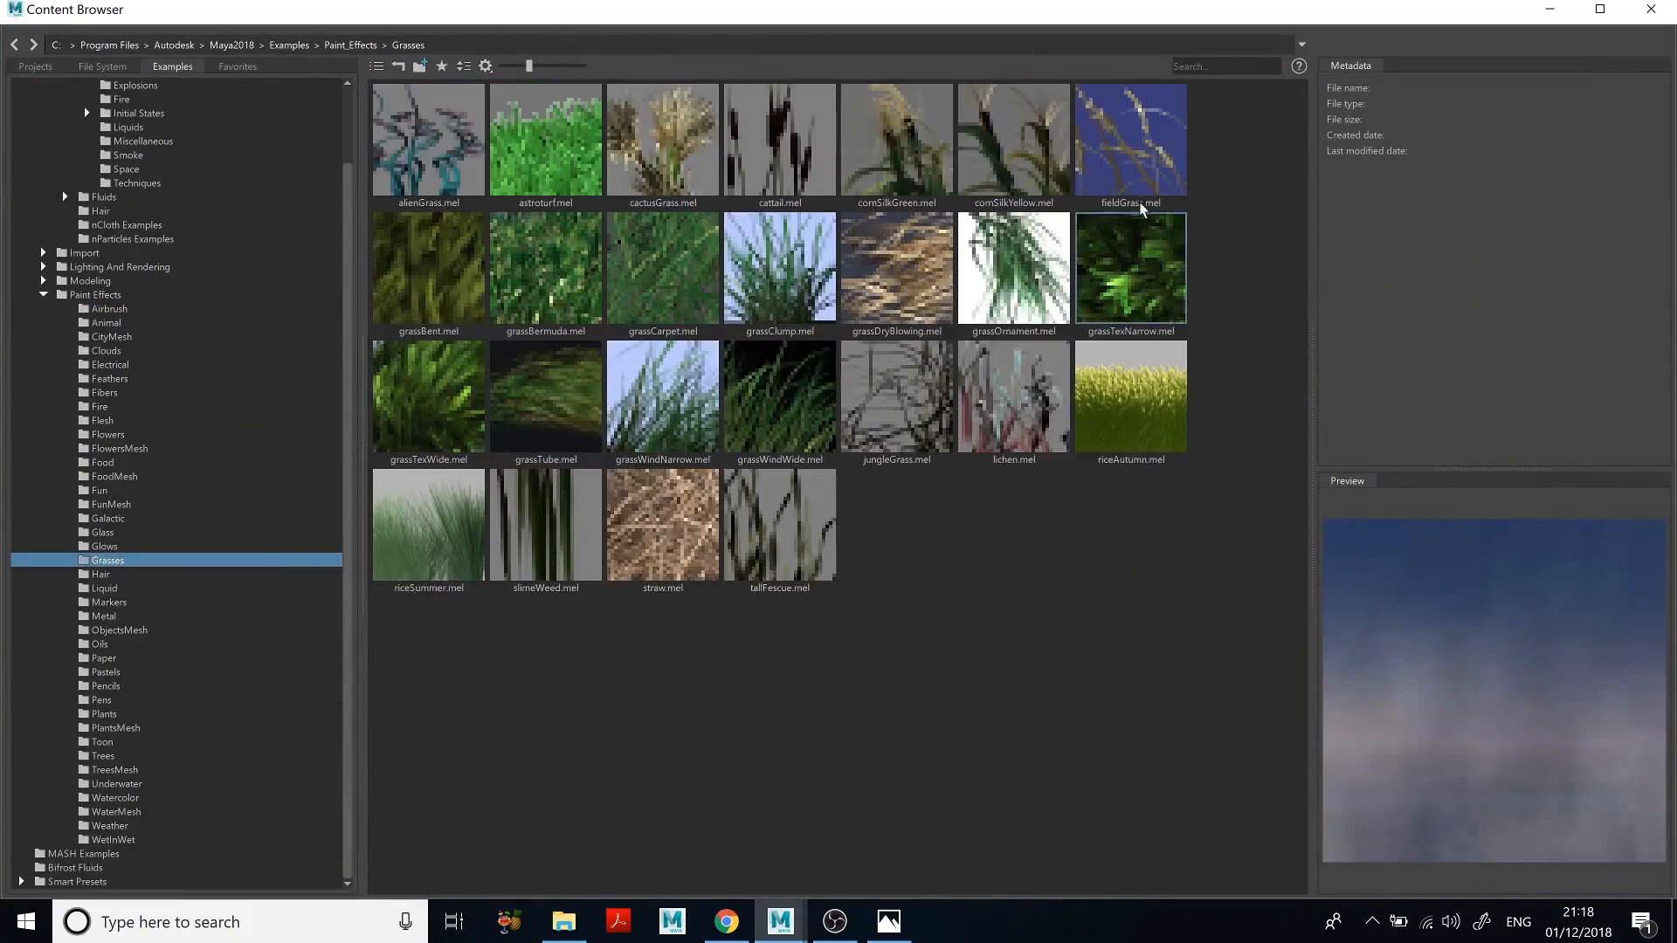
pyautogui.click(1124, 133)
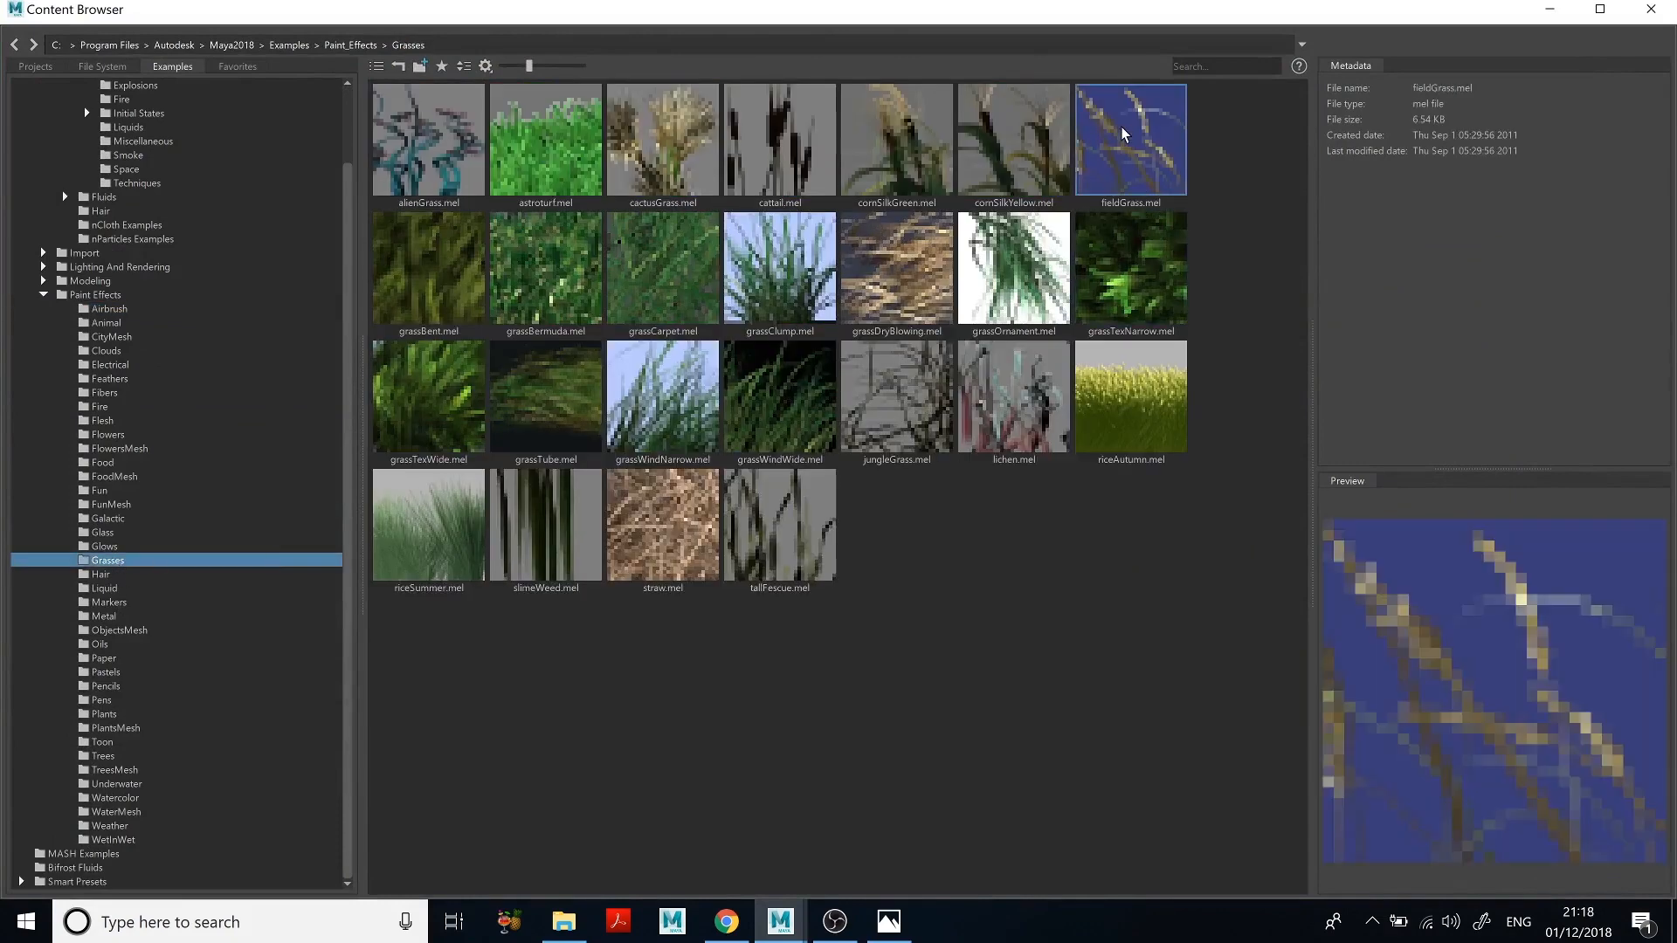
pyautogui.click(1550, 9)
# Step: Paint field grass strokes across the terrain plane until most of its surface is covered
pyautogui.moveTo(354, 419)
pyautogui.mouseDown()
pyautogui.moveTo(646, 391)
pyautogui.moveTo(477, 416)
pyautogui.mouseUp()
pyautogui.keyDown('alt'); pyautogui.moveTo(611, 445); pyautogui.dragTo(587, 506); pyautogui.keyUp('alt')
pyautogui.scroll(-4, 582, 478)
pyautogui.moveTo(639, 340)
pyautogui.mouseDown()
pyautogui.moveTo(462, 392)
pyautogui.moveTo(434, 418)
pyautogui.moveTo(493, 450)
pyautogui.moveTo(611, 410)
pyautogui.moveTo(493, 476)
pyautogui.moveTo(505, 505)
pyautogui.moveTo(722, 402)
pyautogui.moveTo(750, 520)
pyautogui.moveTo(732, 563)
pyautogui.moveTo(685, 437)
pyautogui.moveTo(682, 544)
pyautogui.moveTo(651, 485)
pyautogui.moveTo(579, 601)
pyautogui.moveTo(502, 432)
pyautogui.moveTo(489, 542)
pyautogui.moveTo(441, 406)
pyautogui.moveTo(466, 500)
pyautogui.moveTo(450, 528)
pyautogui.moveTo(423, 406)
pyautogui.moveTo(450, 330)
pyautogui.moveTo(638, 279)
pyautogui.moveTo(550, 305)
pyautogui.moveTo(712, 288)
pyautogui.moveTo(521, 314)
pyautogui.moveTo(530, 301)
pyautogui.moveTo(447, 350)
pyautogui.moveTo(437, 524)
pyautogui.moveTo(579, 550)
pyautogui.moveTo(542, 585)
pyautogui.moveTo(624, 602)
pyautogui.moveTo(698, 585)
pyautogui.moveTo(773, 508)
pyautogui.moveTo(751, 541)
pyautogui.moveTo(602, 568)
pyautogui.moveTo(693, 494)
pyautogui.moveTo(638, 450)
pyautogui.moveTo(546, 452)
pyautogui.moveTo(594, 380)
pyautogui.moveTo(500, 405)
pyautogui.moveTo(419, 354)
pyautogui.moveTo(730, 382)
pyautogui.moveTo(773, 502)
pyautogui.moveTo(724, 445)
pyautogui.moveTo(577, 417)
pyautogui.moveTo(573, 349)
pyautogui.moveTo(678, 301)
pyautogui.moveTo(684, 341)
pyautogui.moveTo(723, 374)
pyautogui.moveTo(559, 486)
pyautogui.moveTo(572, 461)
pyautogui.mouseUp()
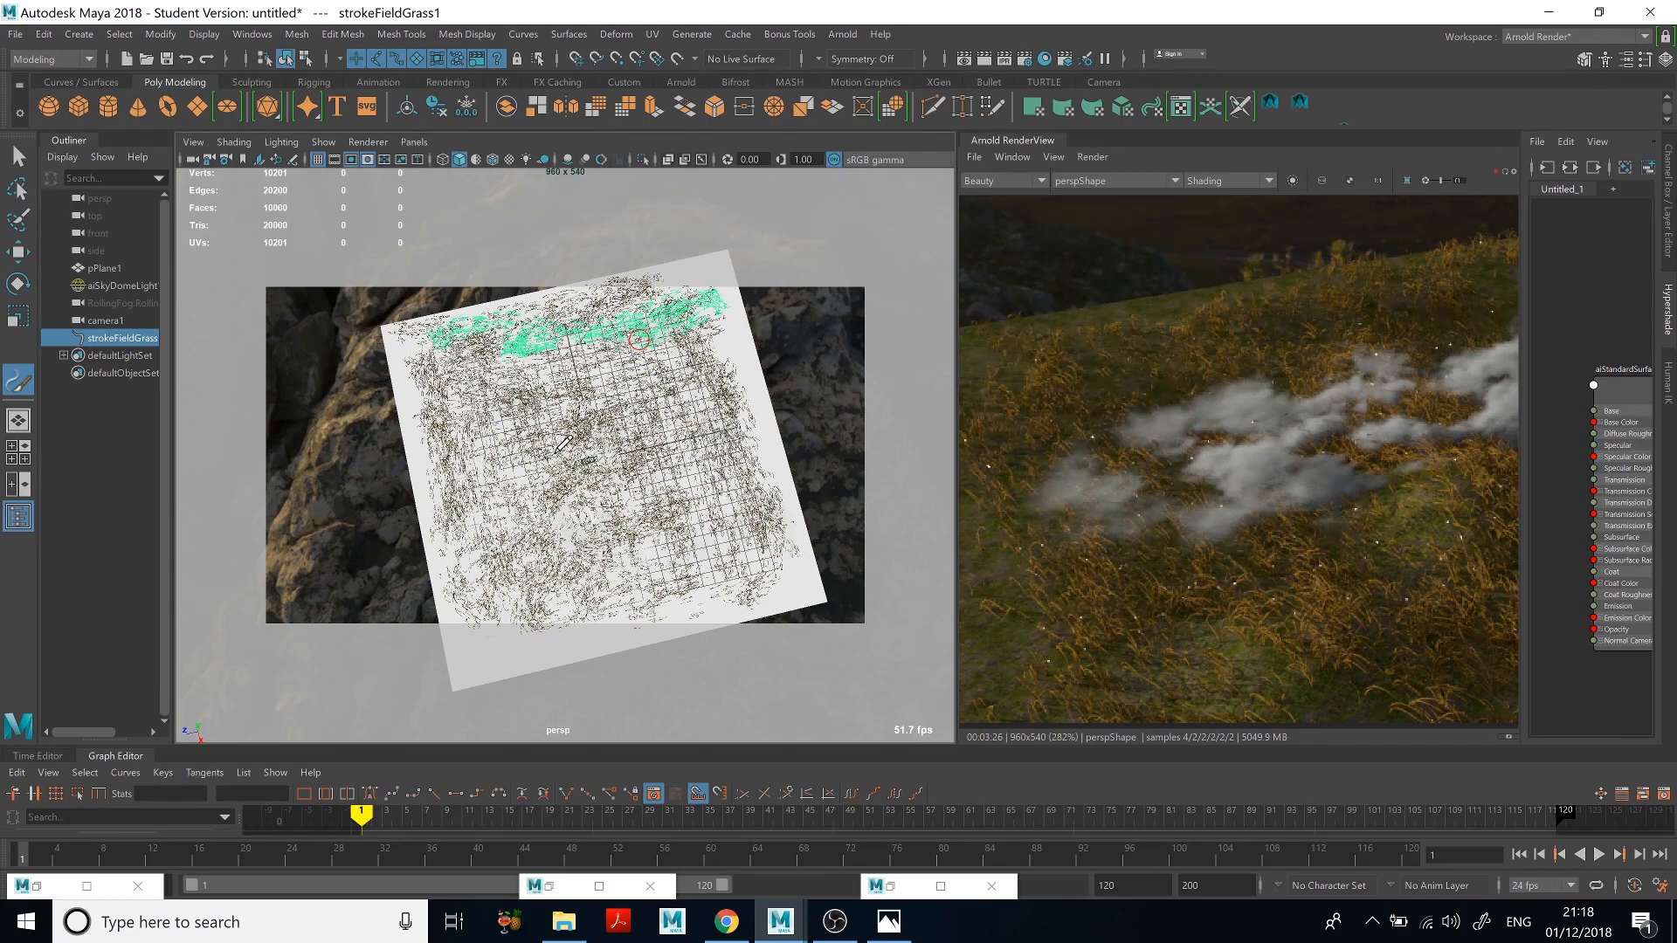
pyautogui.scroll(5, 555, 453)
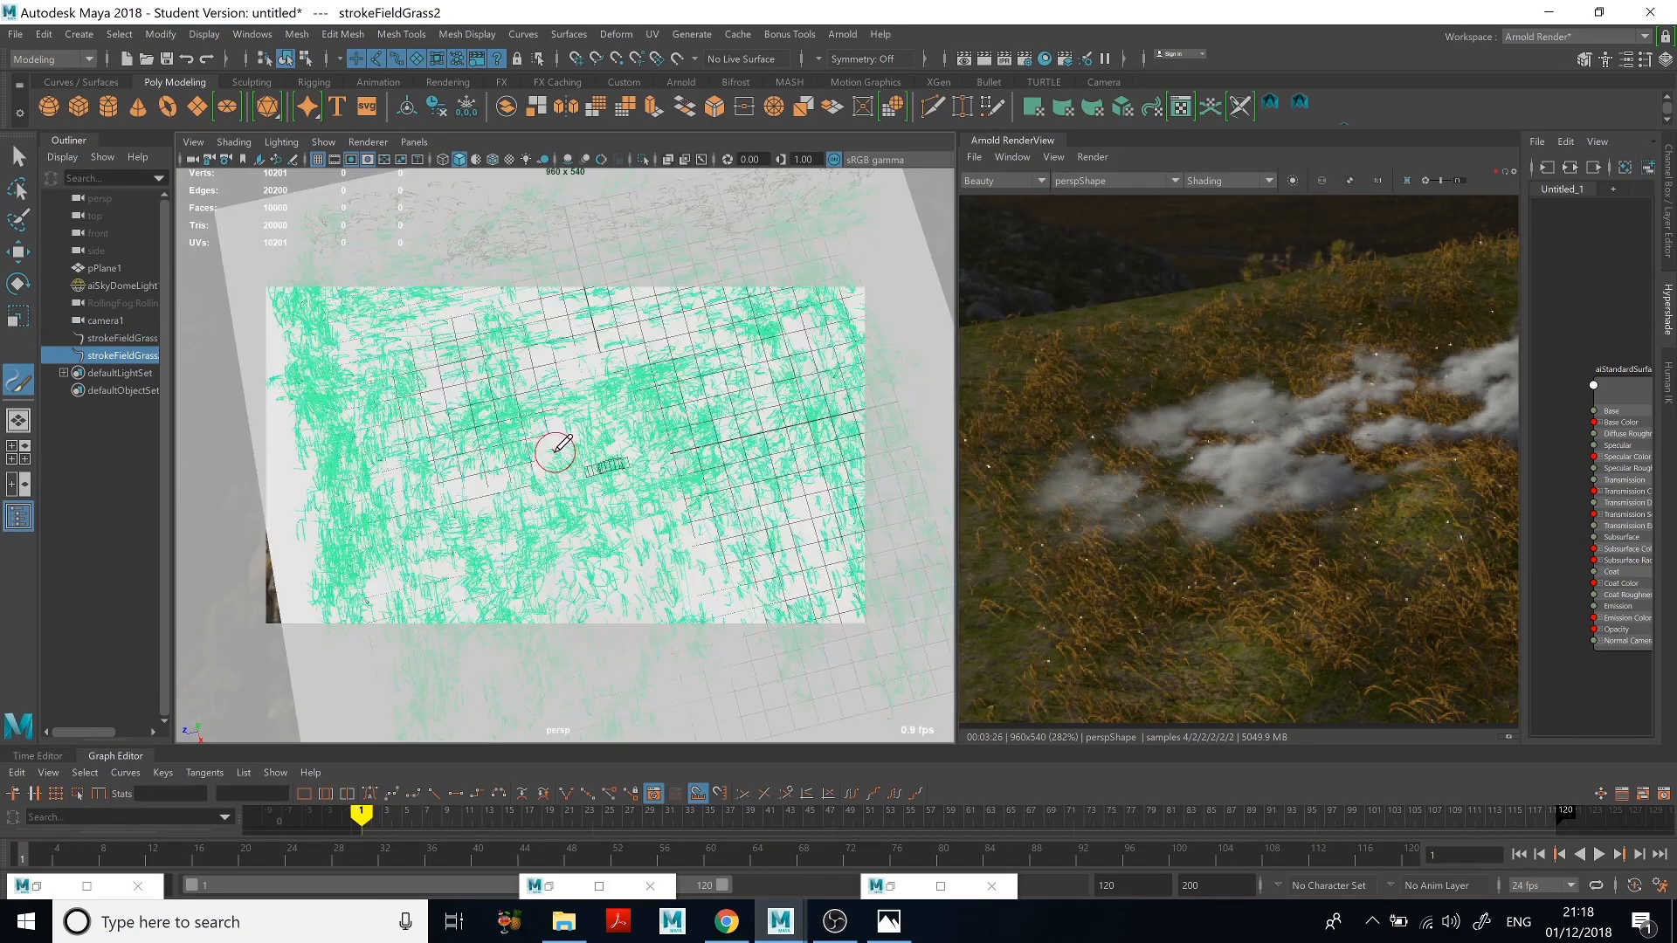
pyautogui.moveTo(556, 451)
pyautogui.keyDown('alt'); pyautogui.mouseDown()
pyautogui.moveTo(653, 314)
pyautogui.moveTo(673, 412)
pyautogui.moveTo(656, 384)
pyautogui.moveTo(625, 448)
pyautogui.moveTo(647, 445)
pyautogui.moveTo(603, 436)
pyautogui.moveTo(700, 372)
pyautogui.moveTo(637, 400)
pyautogui.moveTo(696, 413)
pyautogui.moveTo(606, 445)
pyautogui.moveTo(636, 431)
pyautogui.moveTo(660, 444)
pyautogui.mouseUp(); pyautogui.keyUp('alt')
pyautogui.scroll(4, 599, 412)
# Step: Widen the Hypershade and convert the selected field grass stroke from Paint Effects to polygons
pyautogui.moveTo(1517, 313); pyautogui.dragTo(1167, 332)
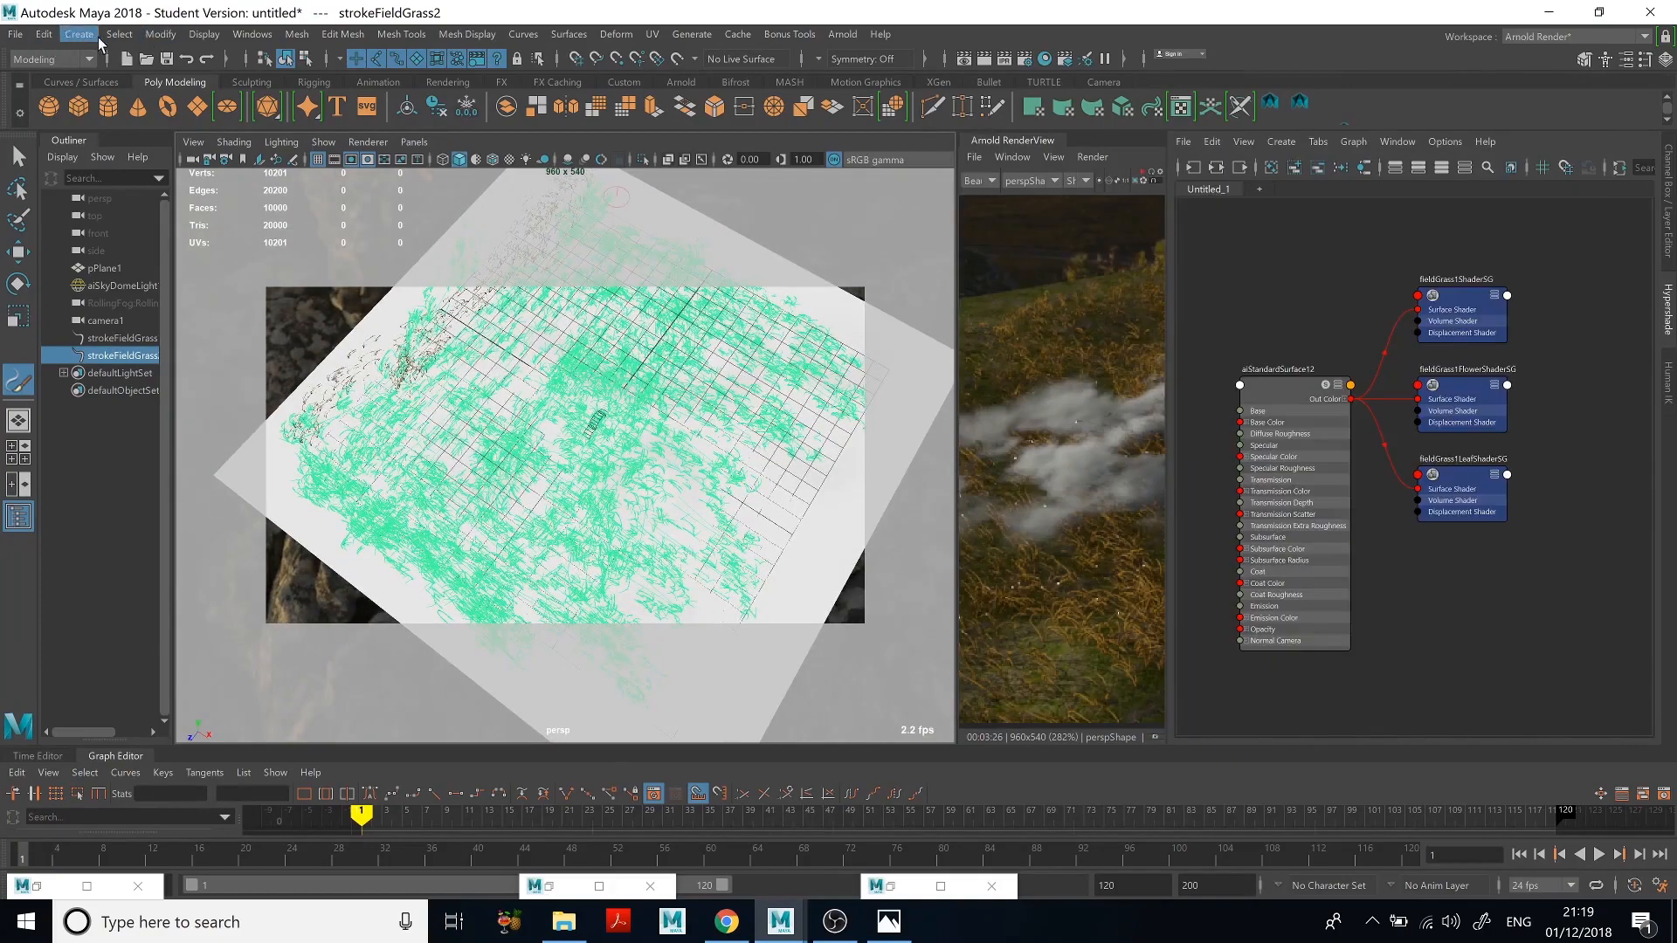
pyautogui.click(161, 34)
pyautogui.moveTo(189, 459)
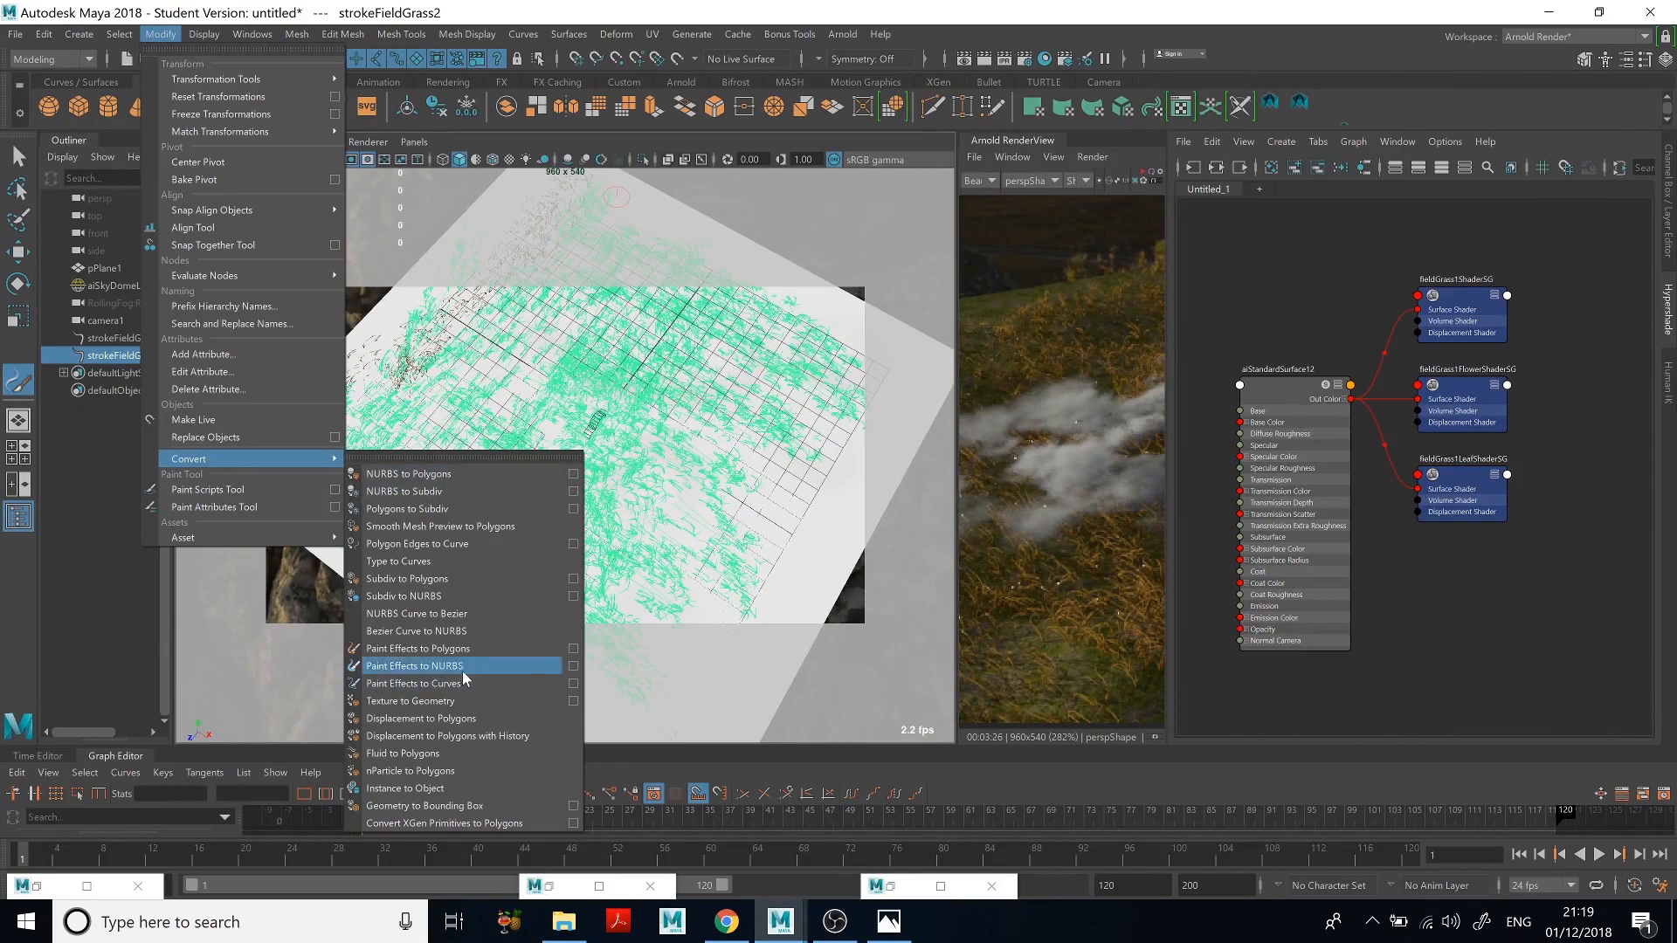
pyautogui.click(427, 652)
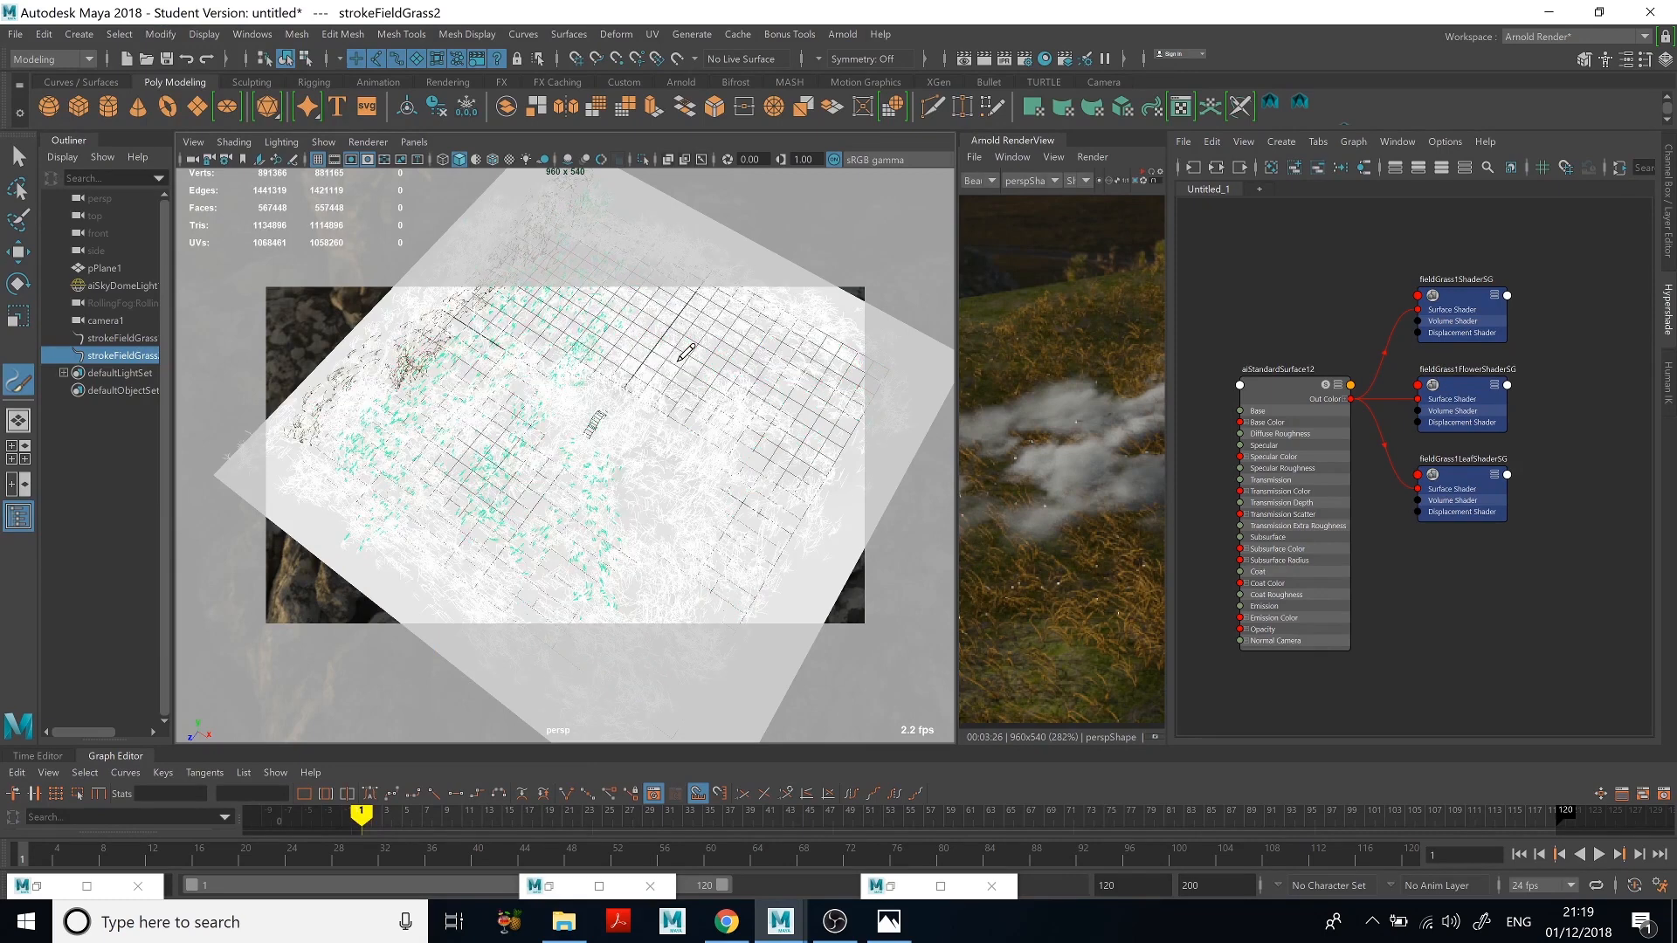
# Step: Graph the shading nodes of the three fieldGrass3 meshes together in the Hypershade
pyautogui.click(1215, 167)
pyautogui.click(63, 373)
pyautogui.click(127, 390)
pyautogui.keyDown('shift'); pyautogui.click(127, 425); pyautogui.keyUp('shift')
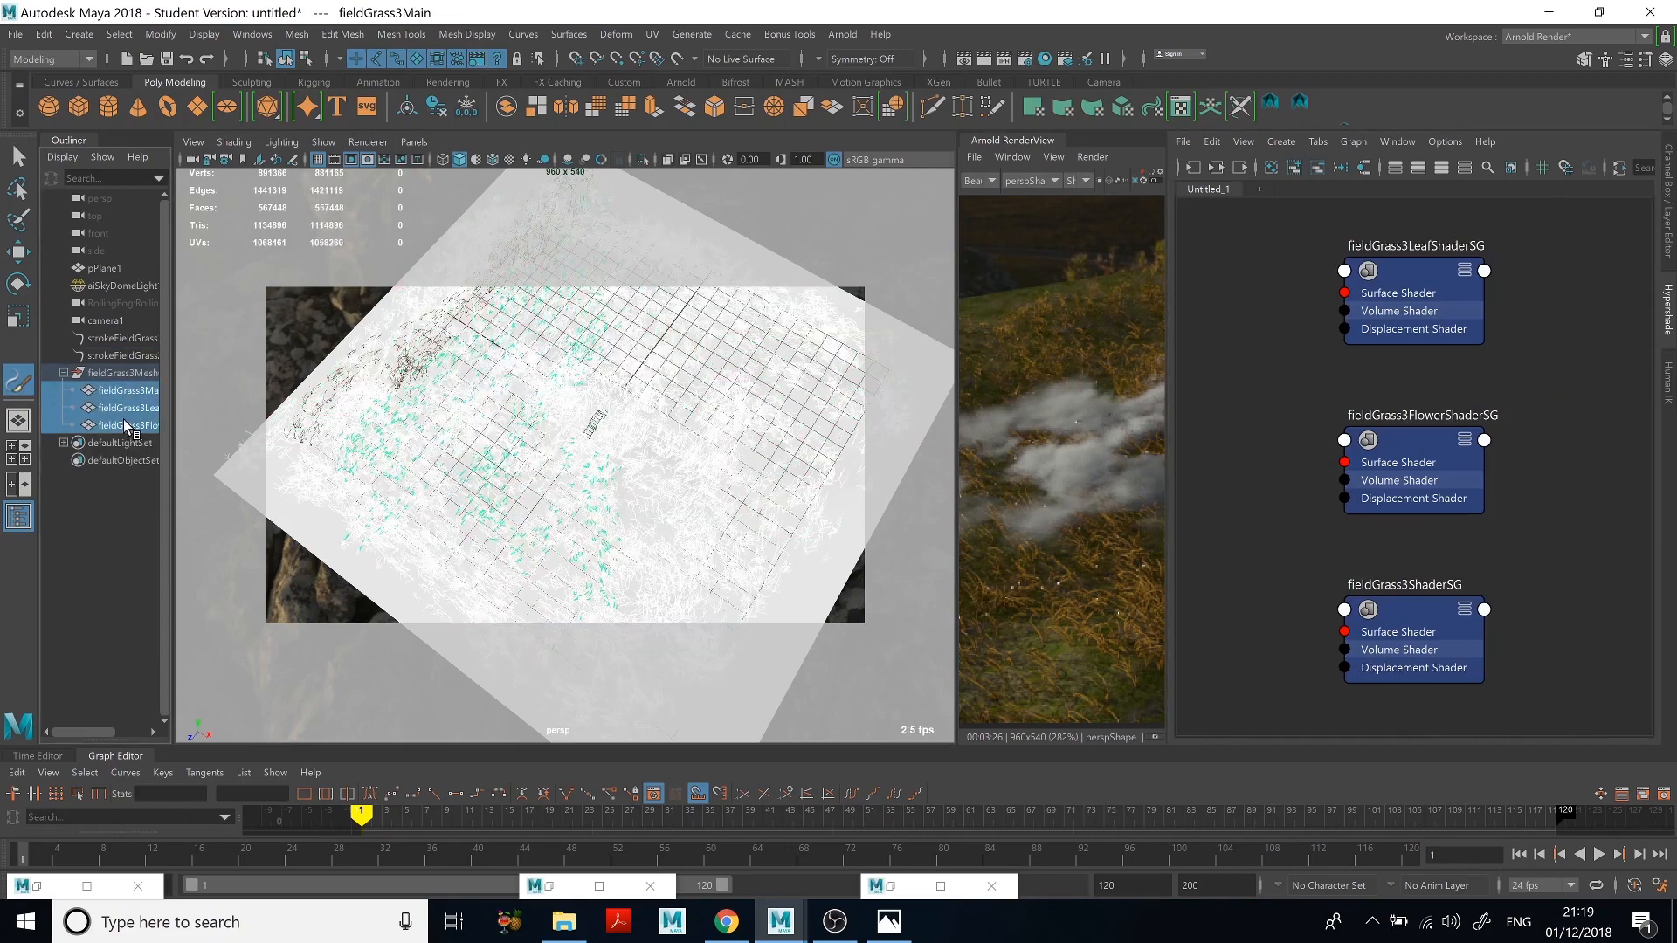
pyautogui.click(1214, 170)
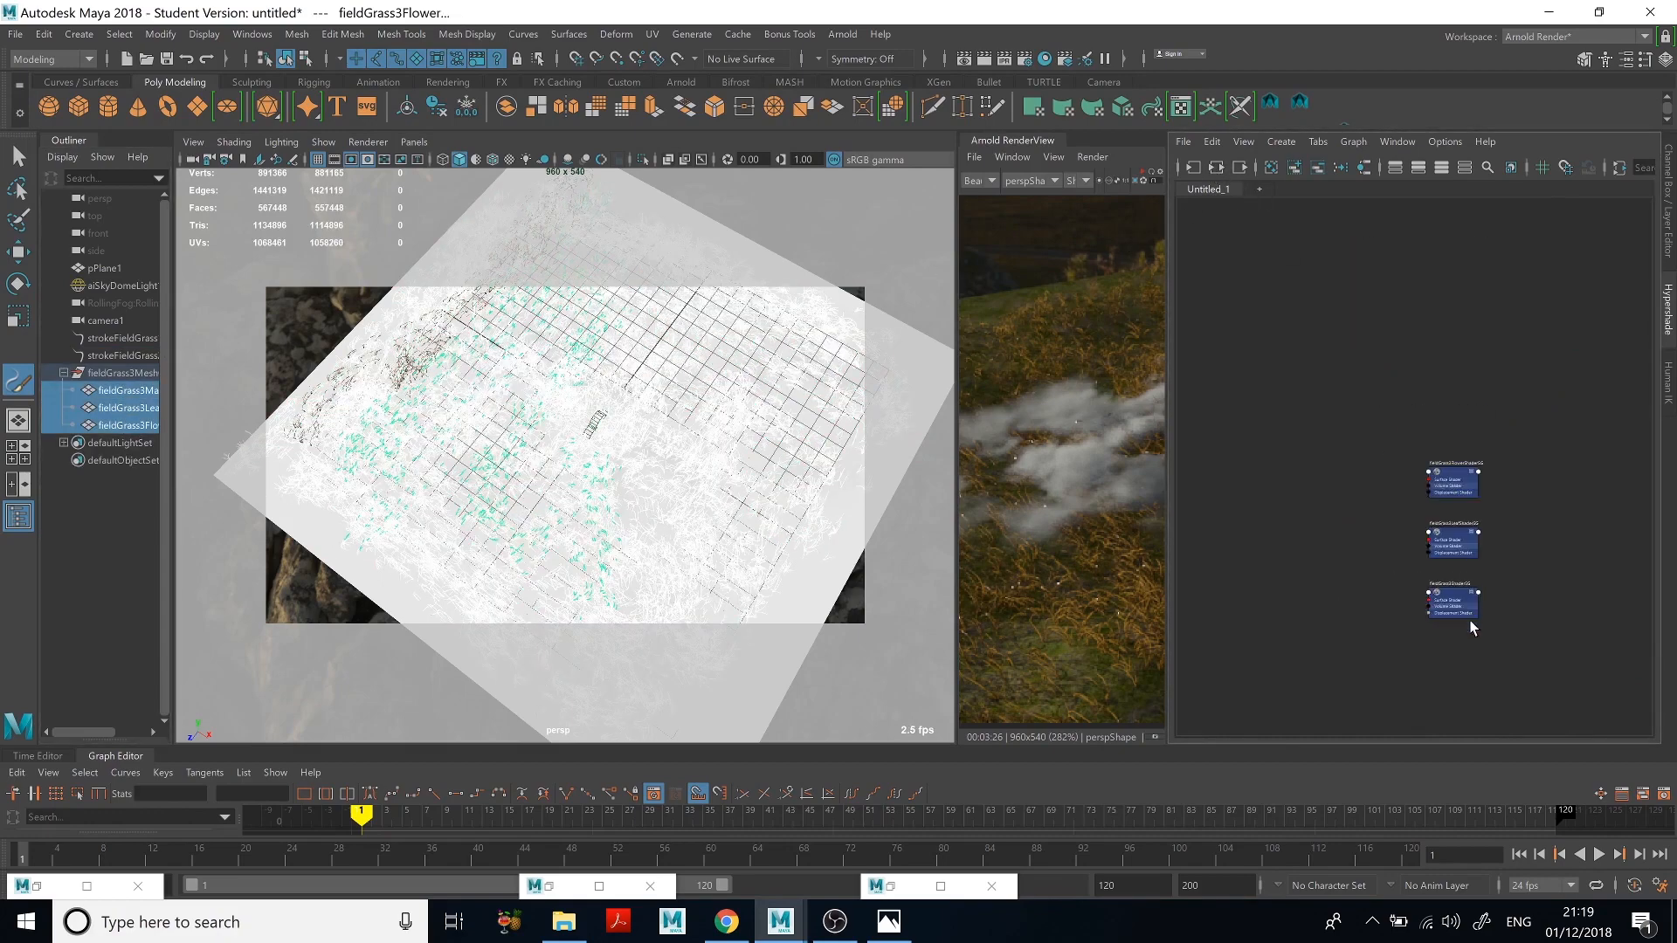
pyautogui.scroll(-2, 1455, 435)
pyautogui.scroll(4, 1495, 472)
# Step: Create an aiStandardSurface material in the Hypershade and place it beside the field grass shader networks
pyautogui.keyDown('alt'); pyautogui.moveTo(1567, 410); pyautogui.dragTo(1387, 535, button='middle'); pyautogui.keyUp('alt')
pyautogui.press('Tab')
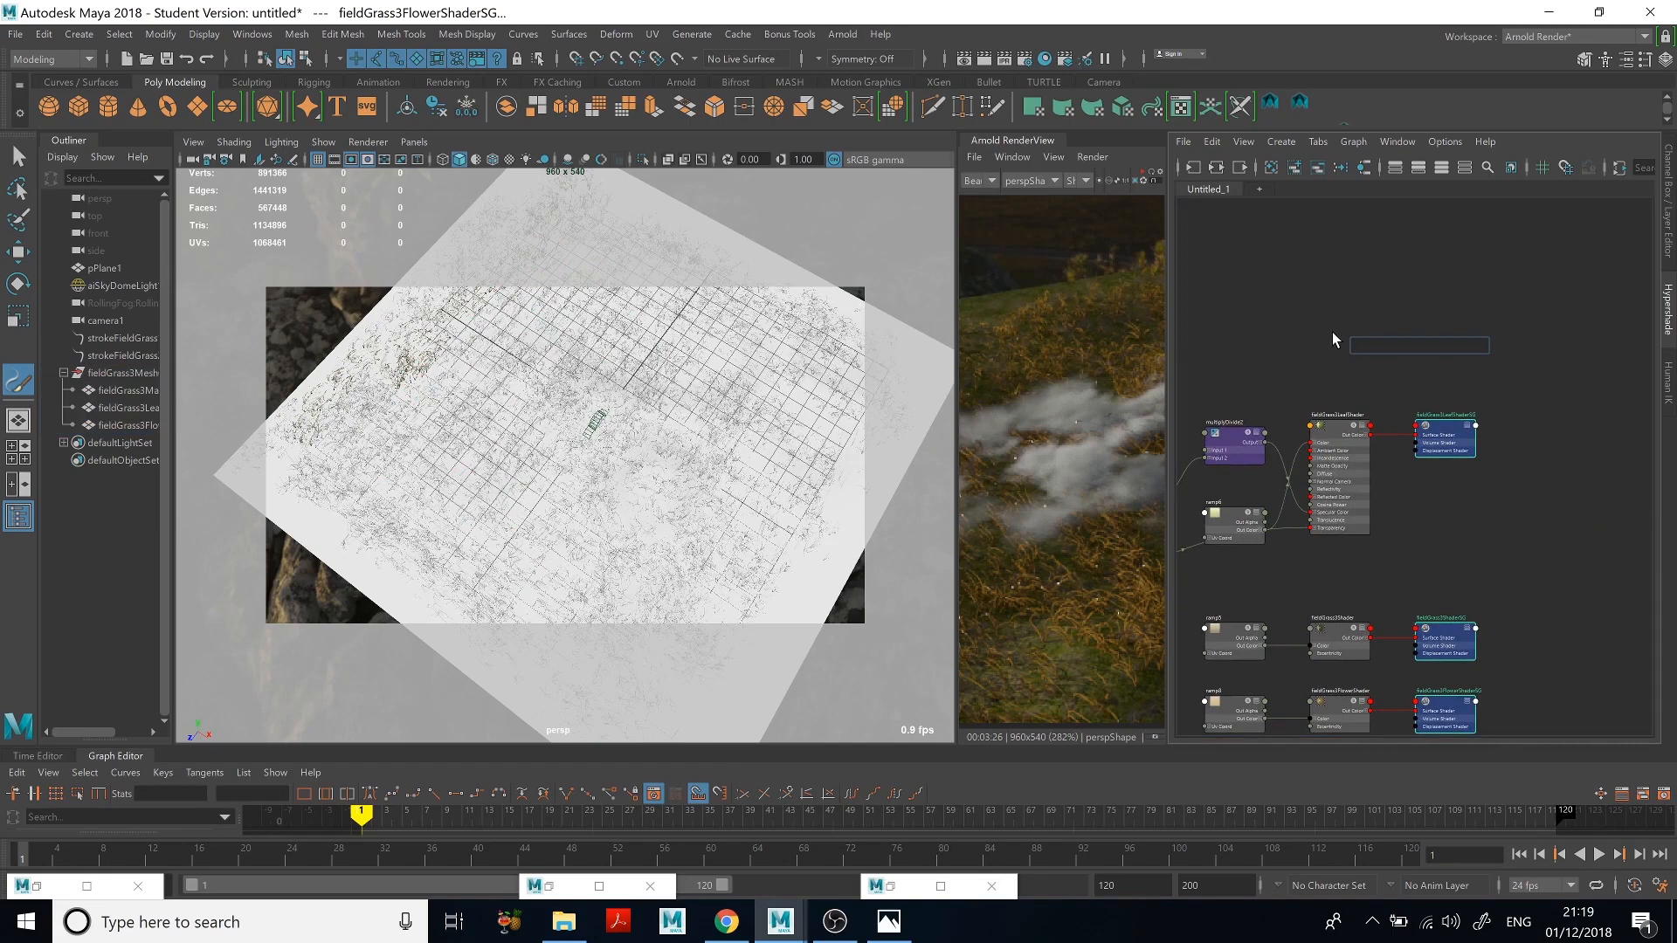
pyautogui.write('stan')
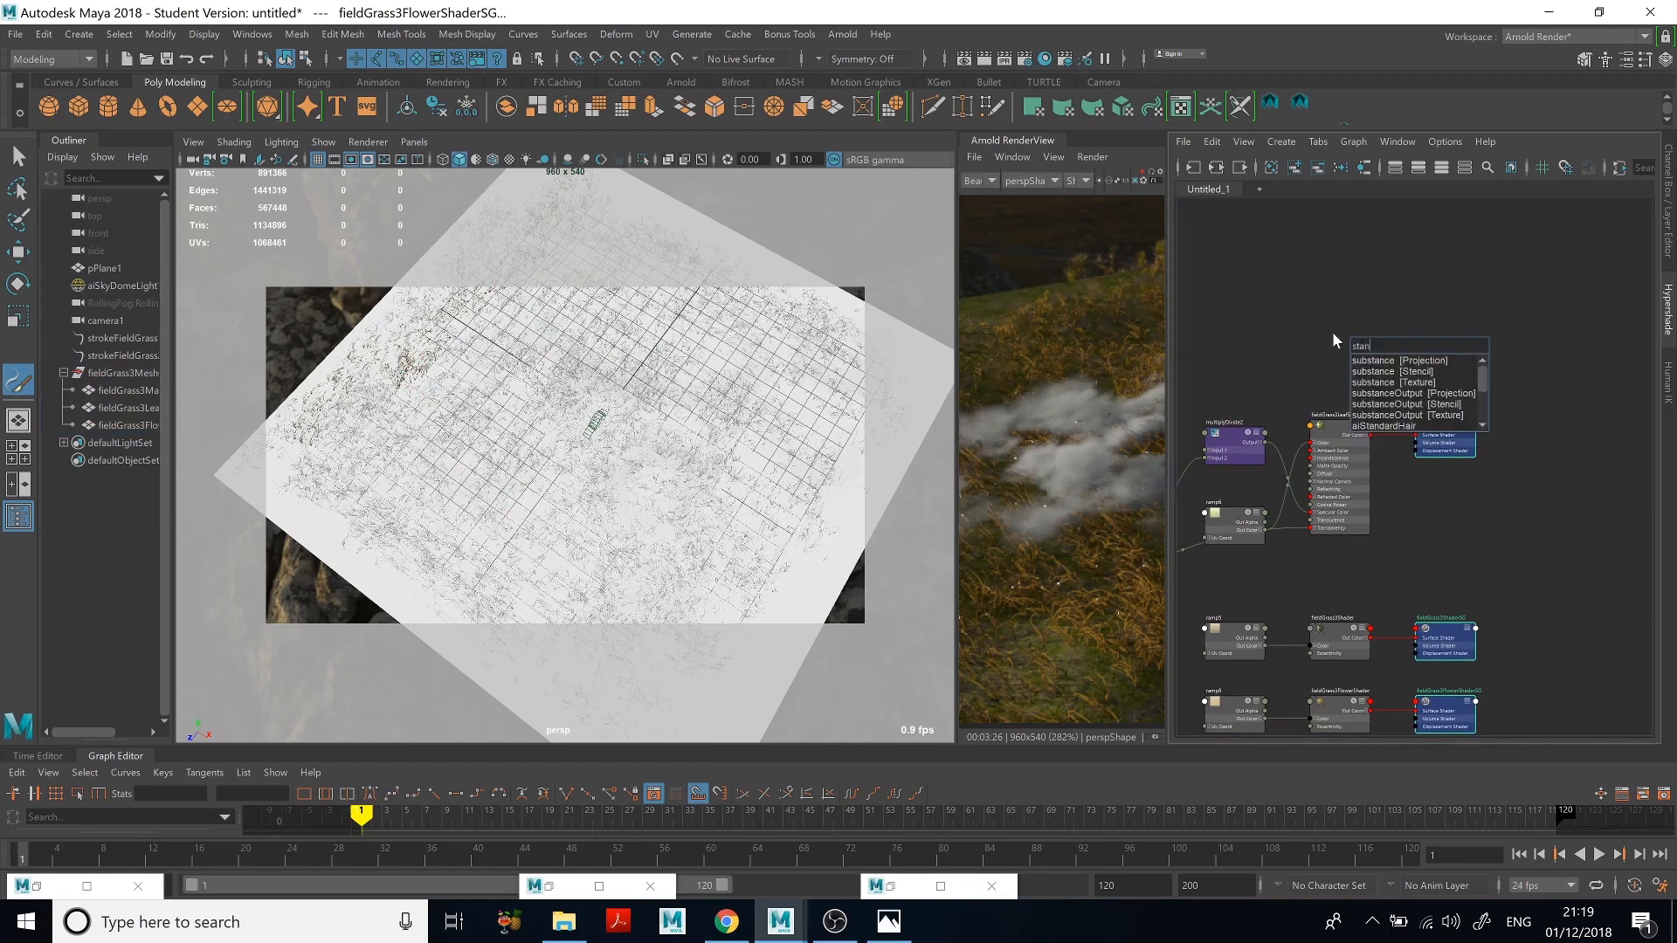
pyautogui.write('dart')
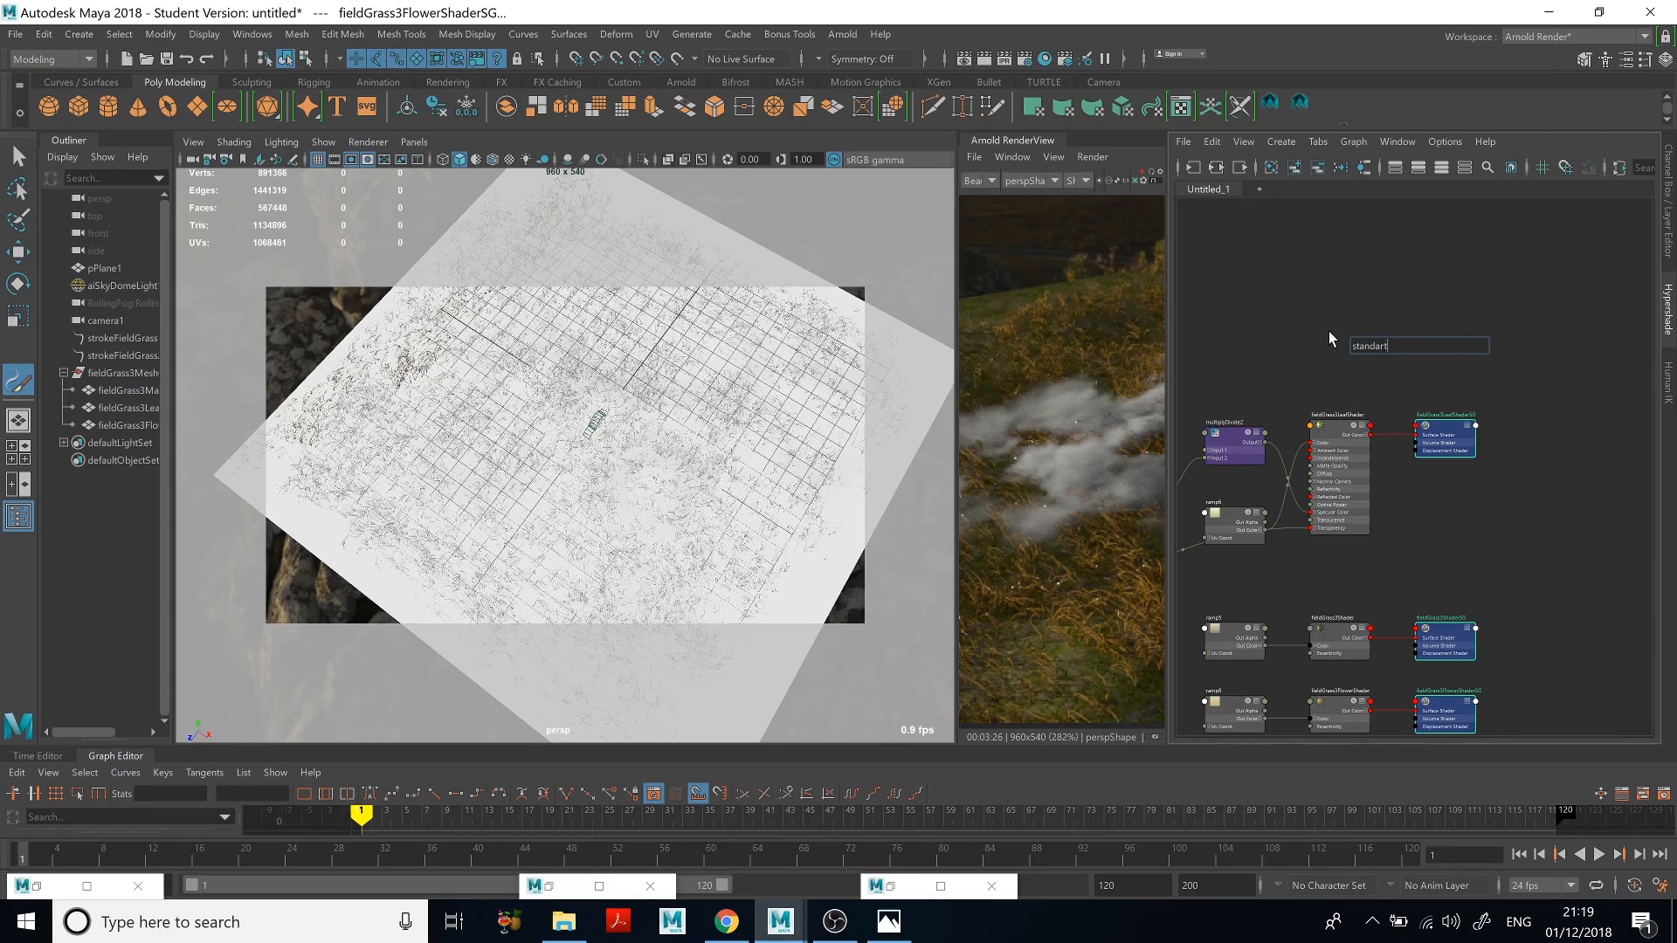
pyautogui.press('BackSpace')
pyautogui.press('BackSpace')
pyautogui.press('BackSpace')
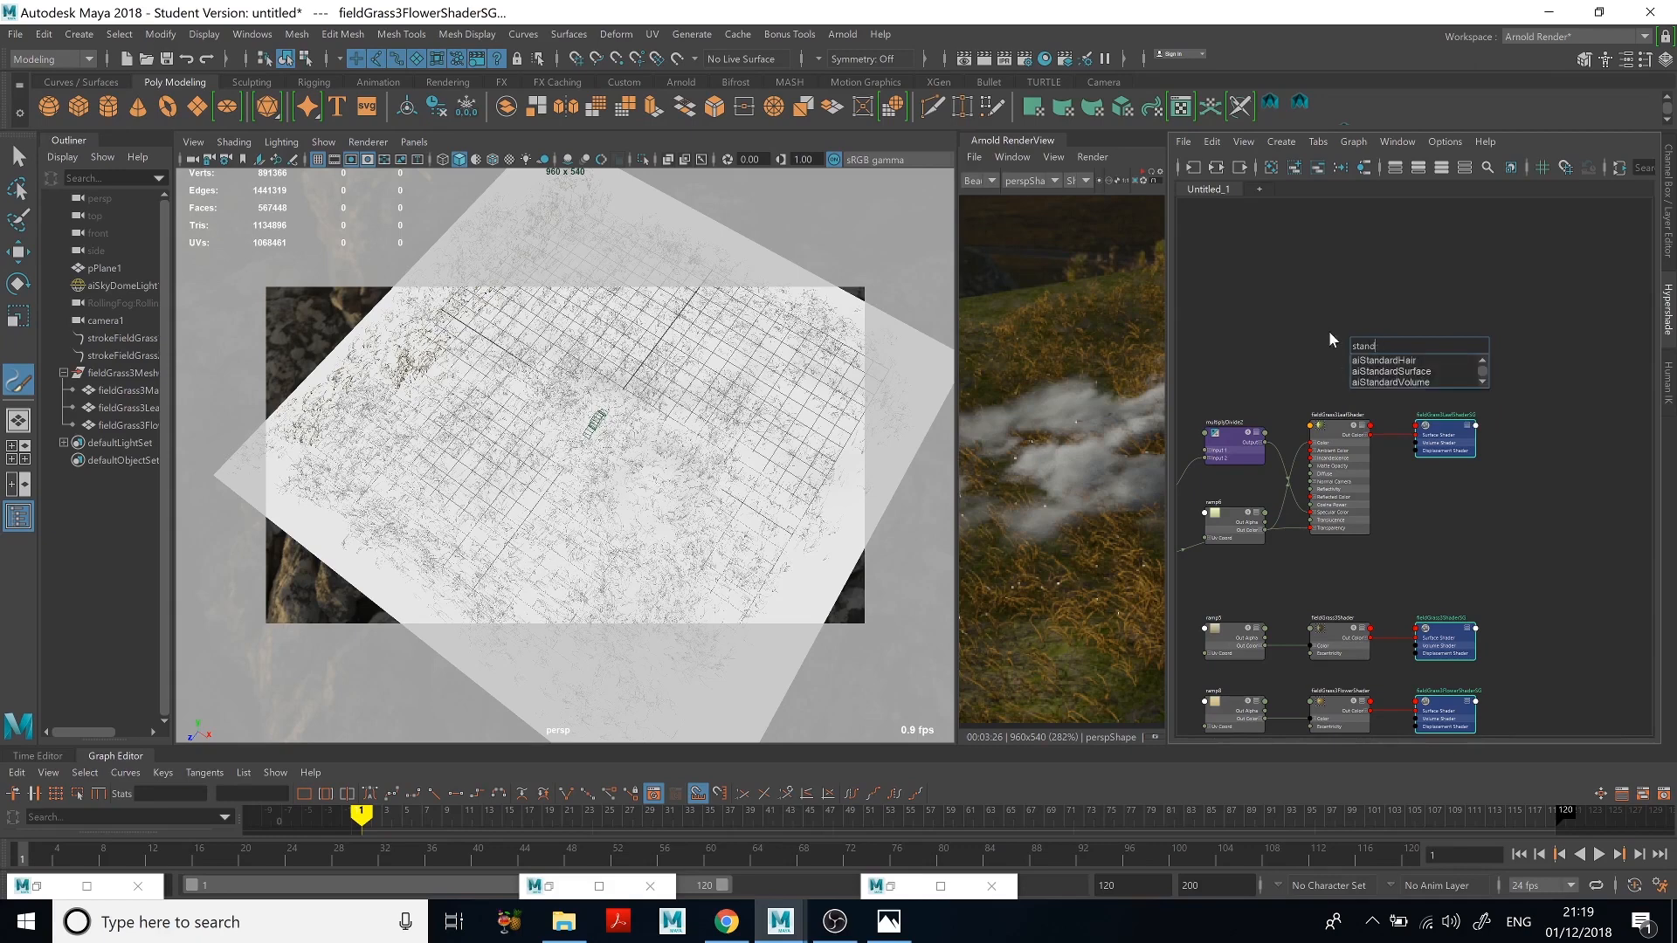
pyautogui.click(1396, 373)
pyautogui.moveTo(1364, 375); pyautogui.dragTo(1262, 376)
# Step: Connect the new aiStandardSurface's Out Color to the Surface Shader input of all three fieldGrass3 shading groups
pyautogui.scroll(1, 1343, 337)
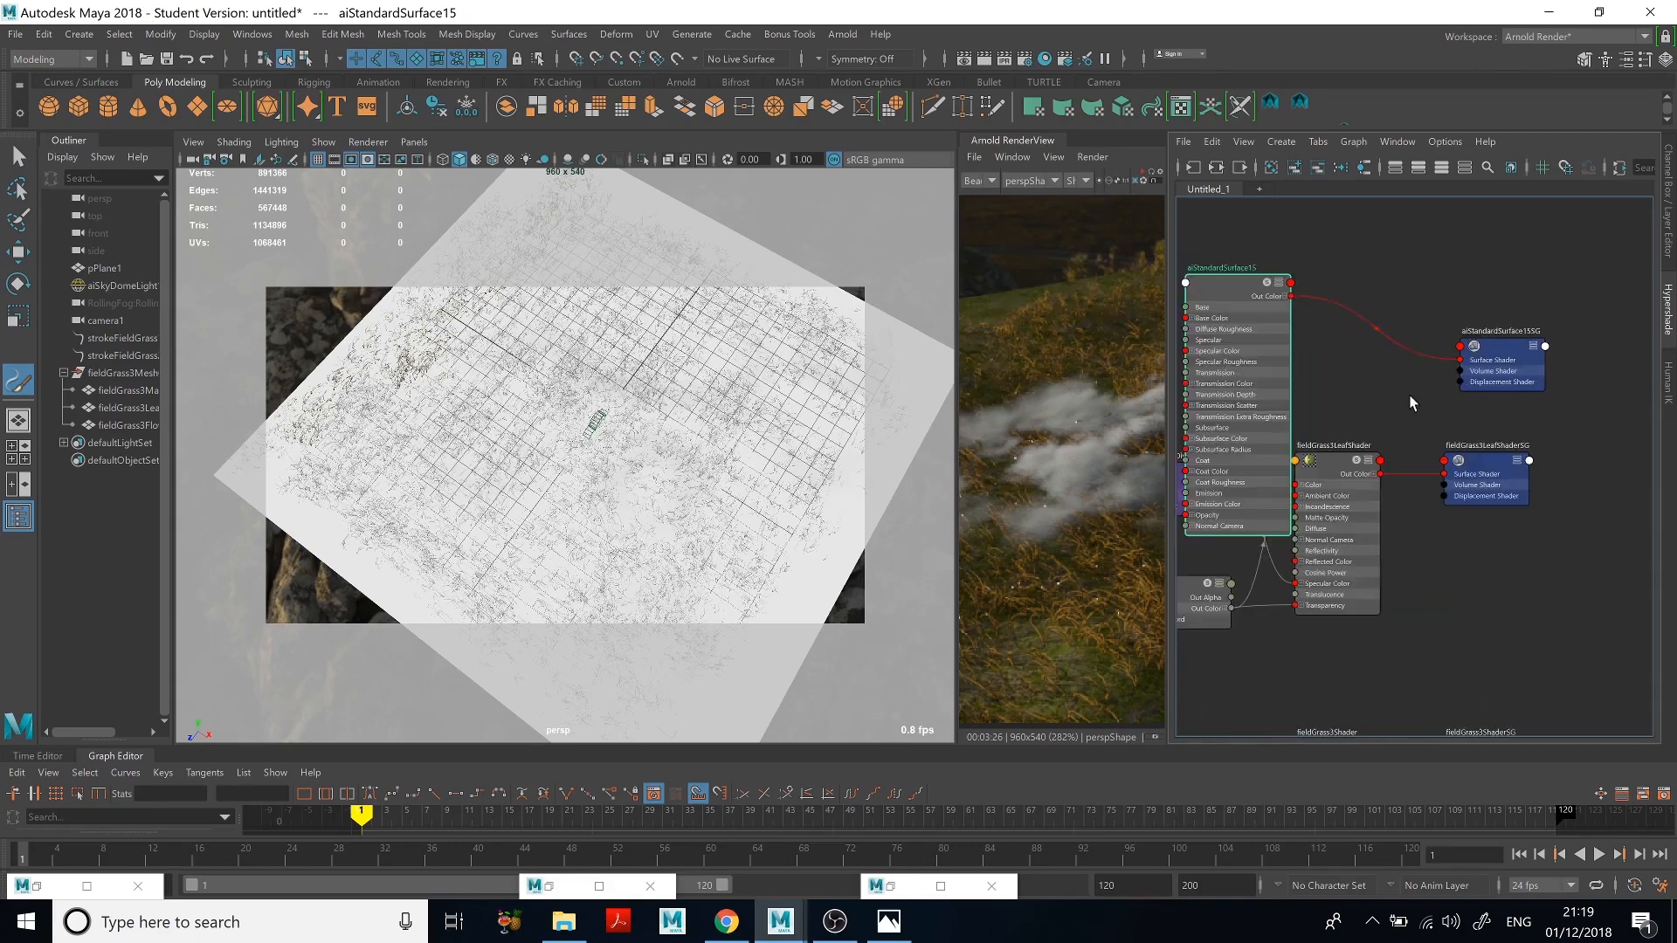
pyautogui.scroll(-2, 1409, 395)
pyautogui.scroll(1, 1408, 394)
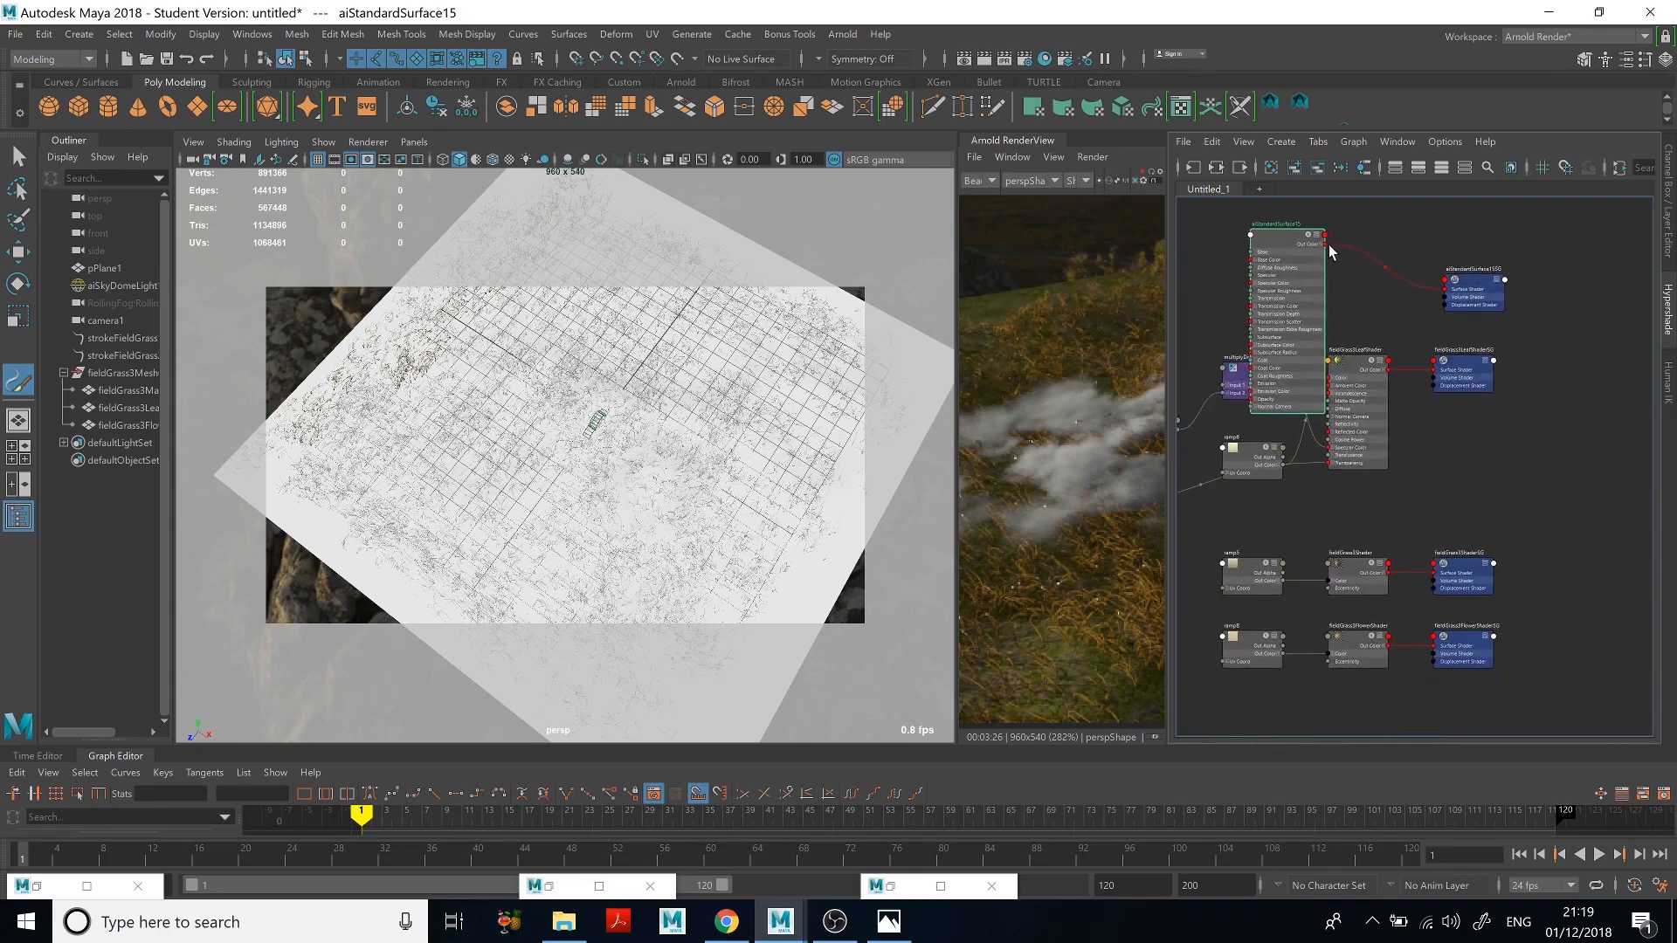
pyautogui.moveTo(1441, 349); pyautogui.dragTo(1437, 368)
pyautogui.moveTo(1419, 528); pyautogui.dragTo(1437, 572)
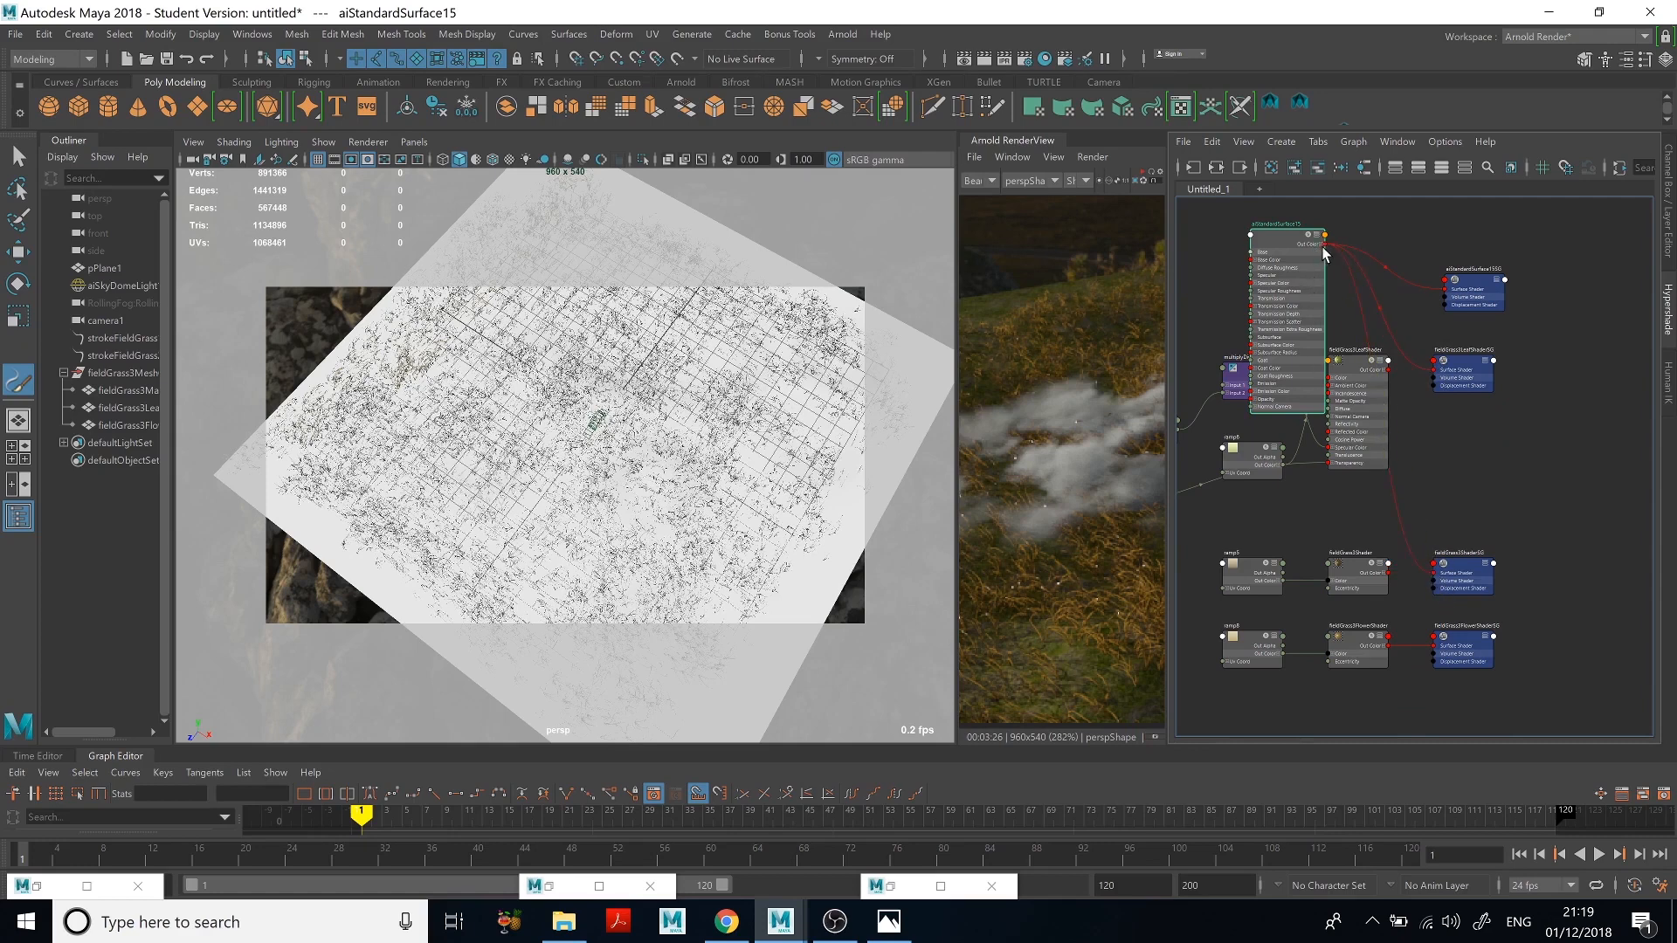
pyautogui.moveTo(1324, 245); pyautogui.dragTo(1444, 648)
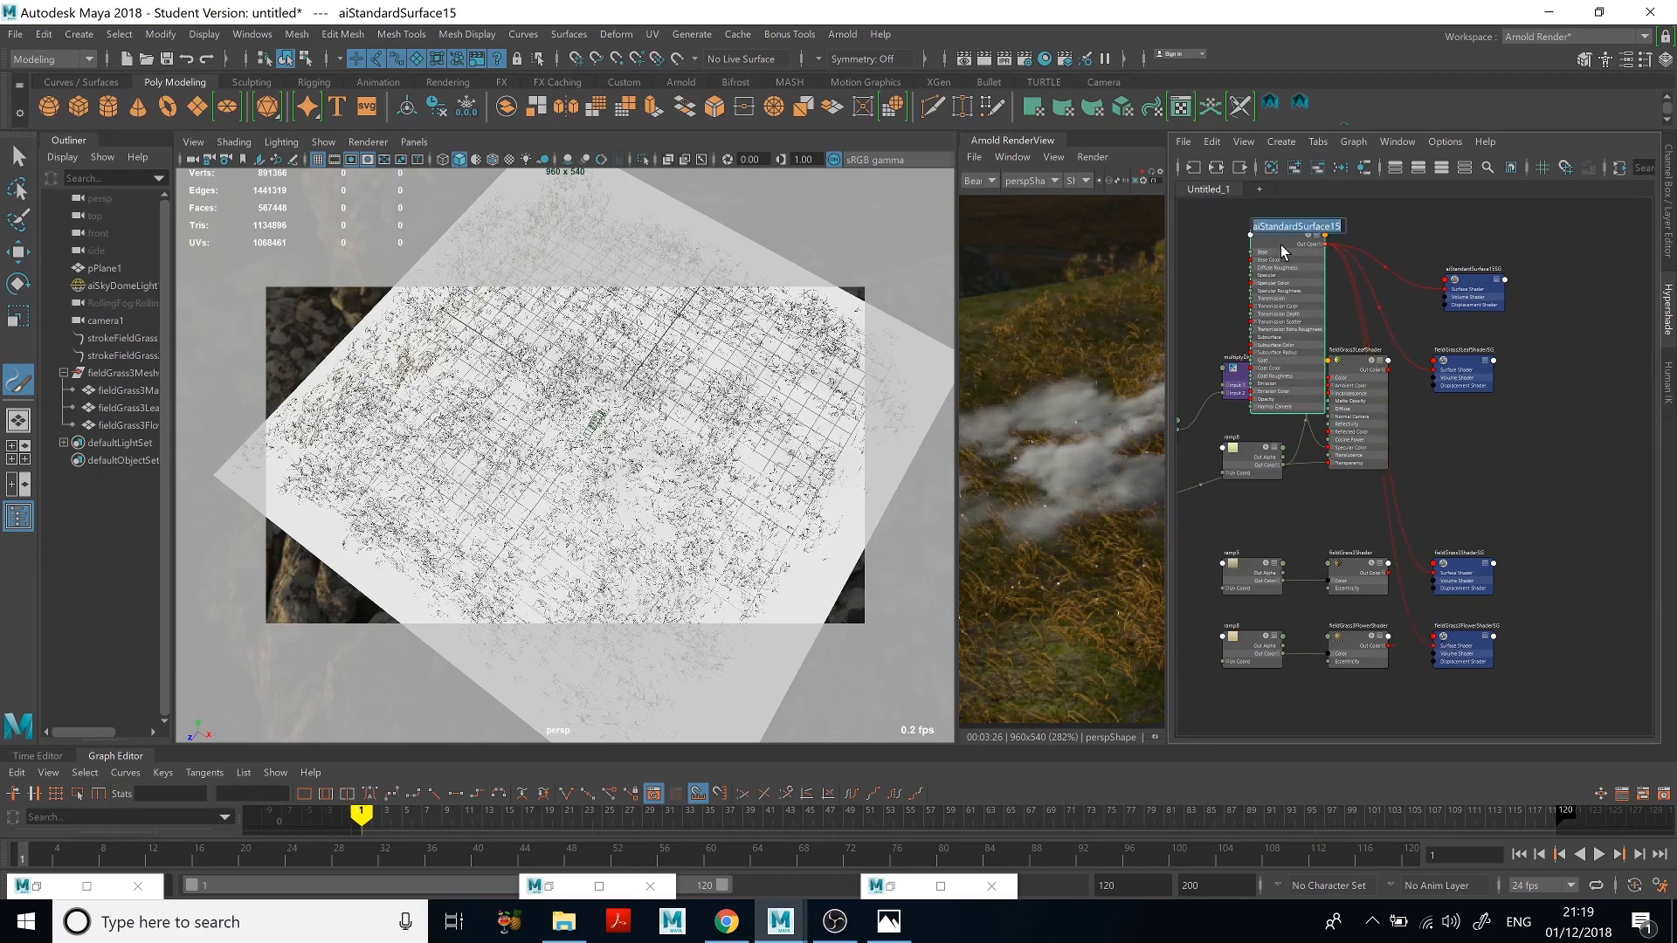
# Step: Set the aiStandardSurface base colour to a golden ochre with hue 36.706, saturation 0.894 and value 0.605
pyautogui.click(1626, 60)
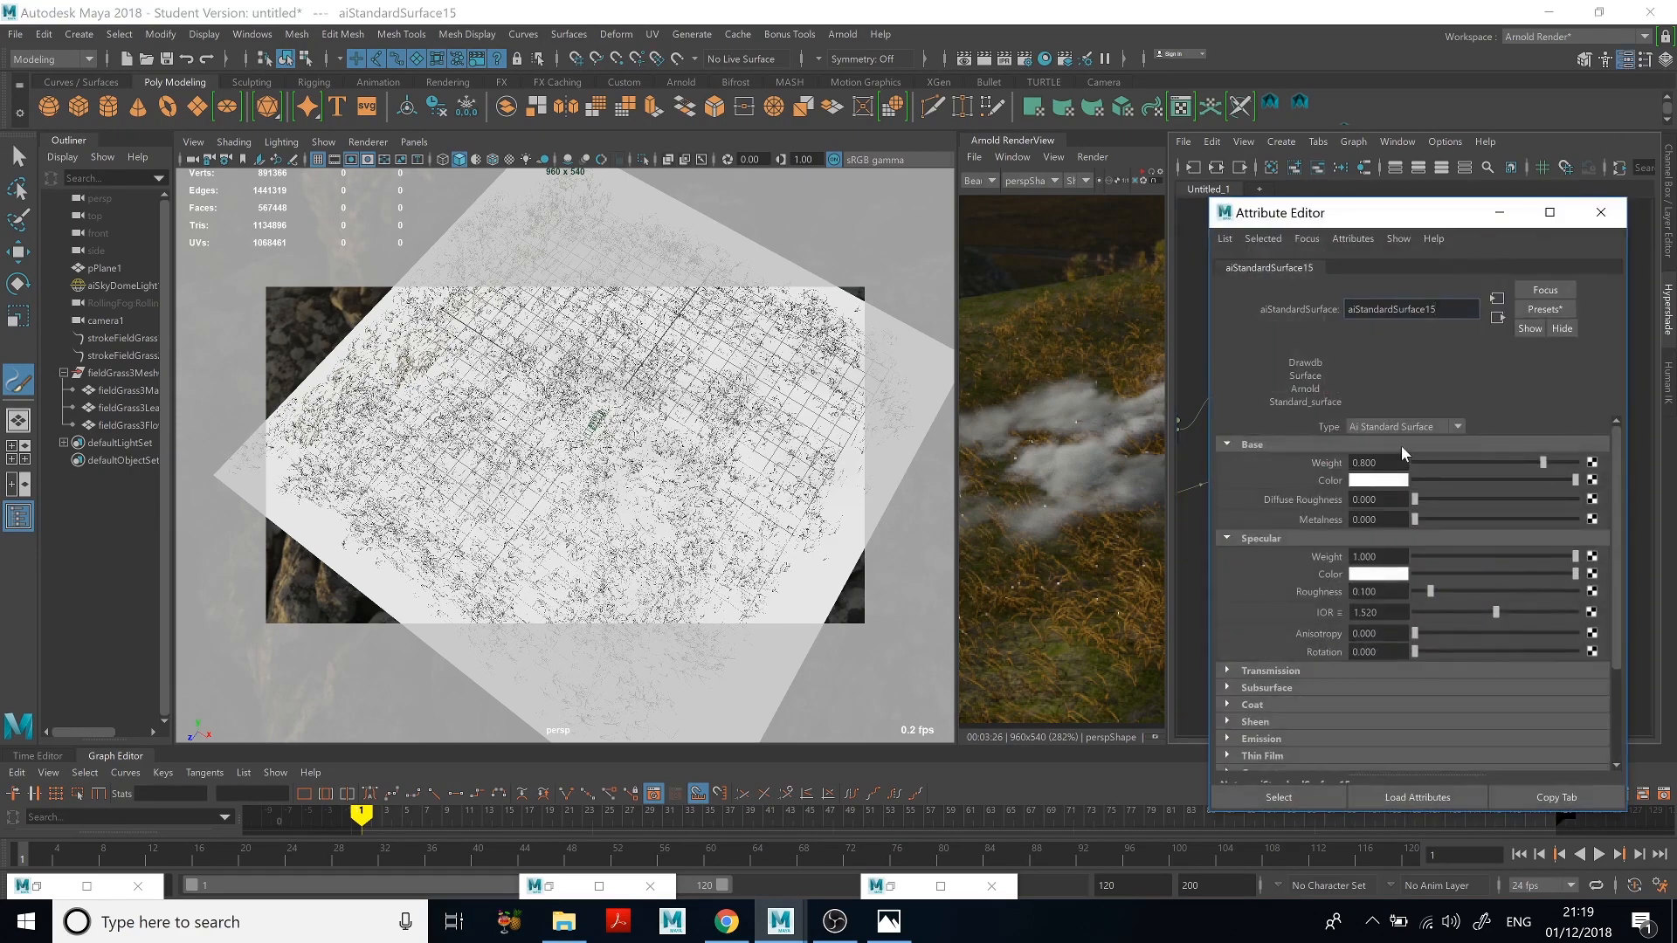
pyautogui.scroll(-3, 1328, 585)
pyautogui.scroll(3, 1345, 559)
pyautogui.click(1383, 482)
pyautogui.moveTo(1413, 584); pyautogui.dragTo(1442, 609)
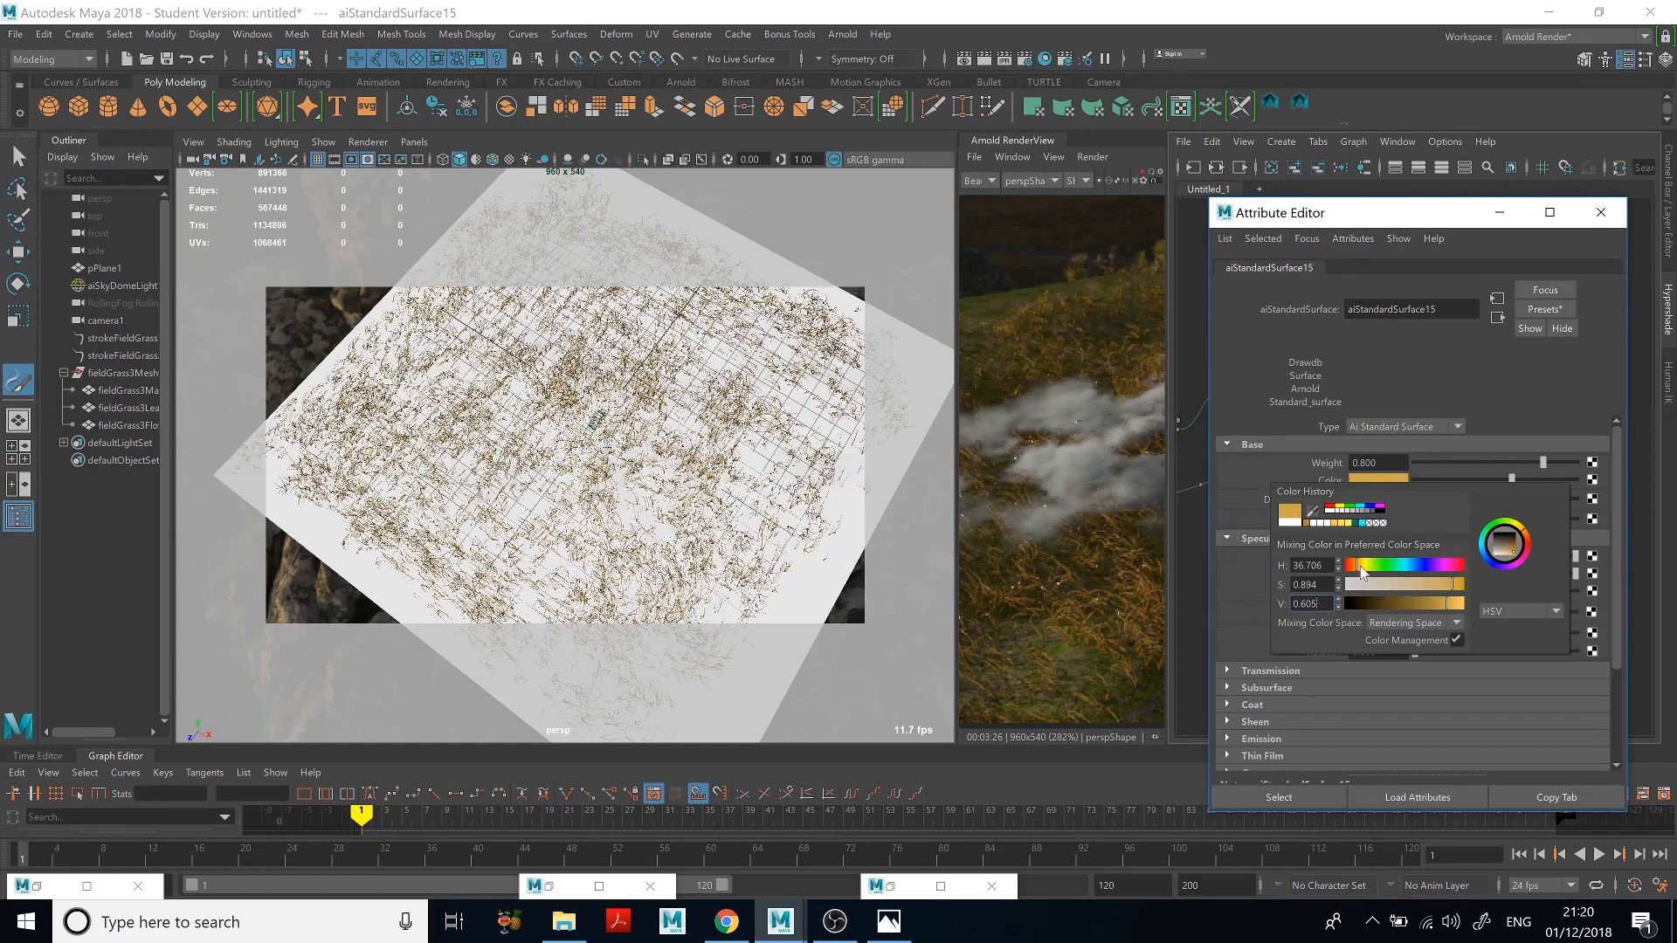
pyautogui.click(1499, 212)
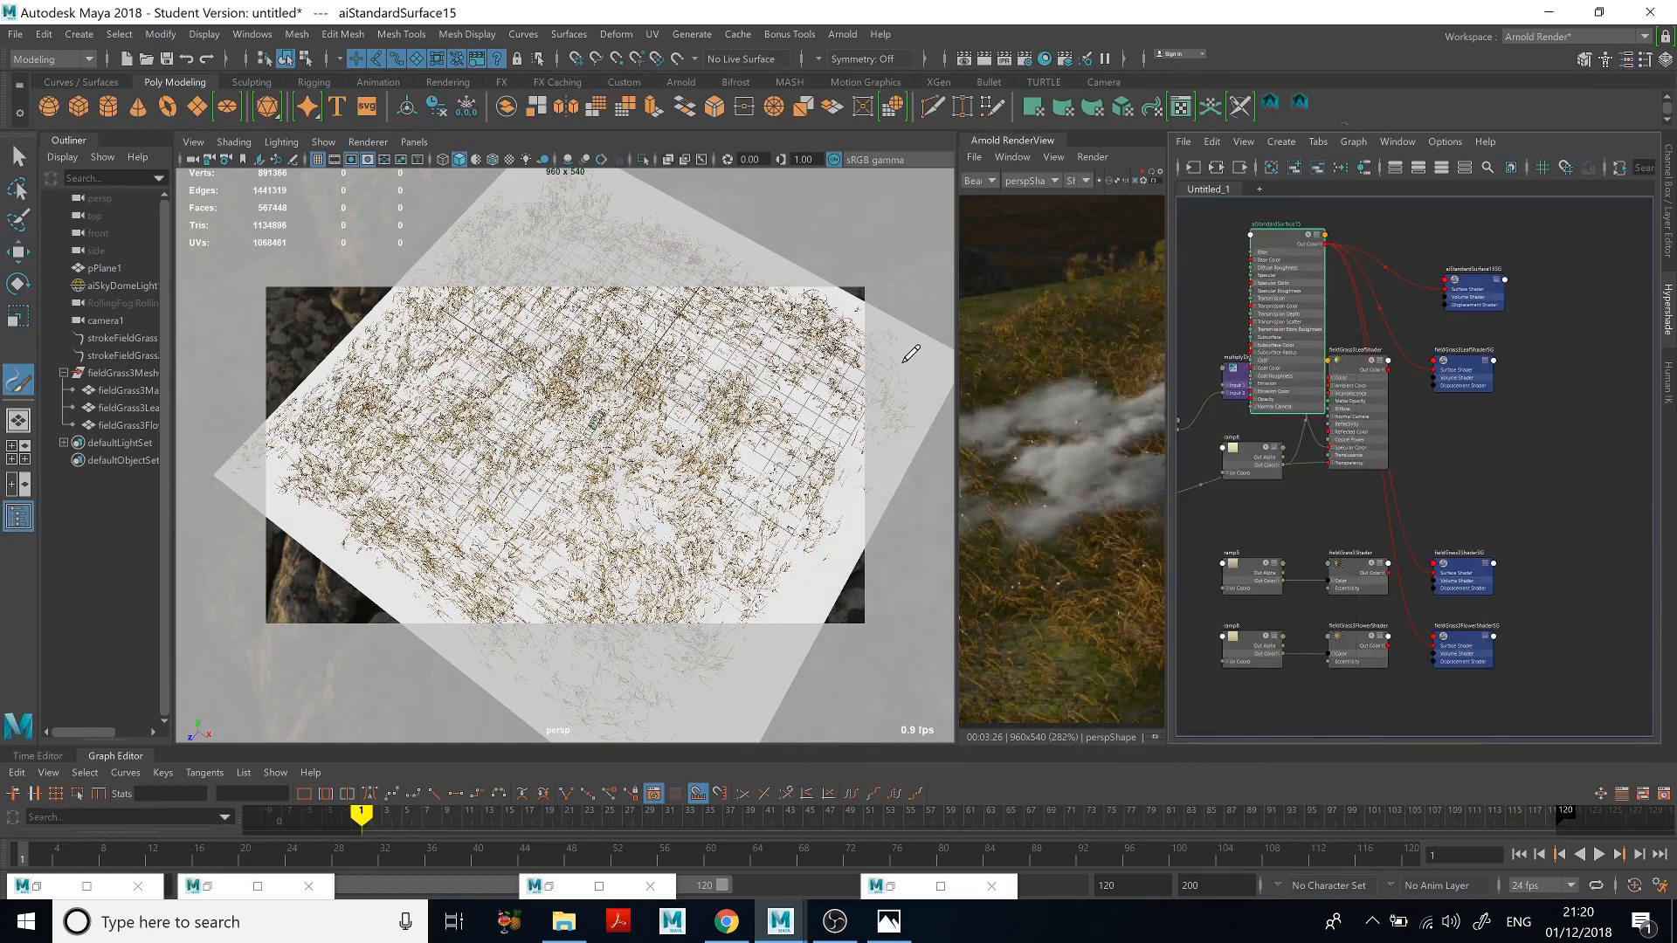
# Step: Widen the Arnold RenderView and add a directional light to the scene
pyautogui.moveTo(962, 326); pyautogui.dragTo(720, 328)
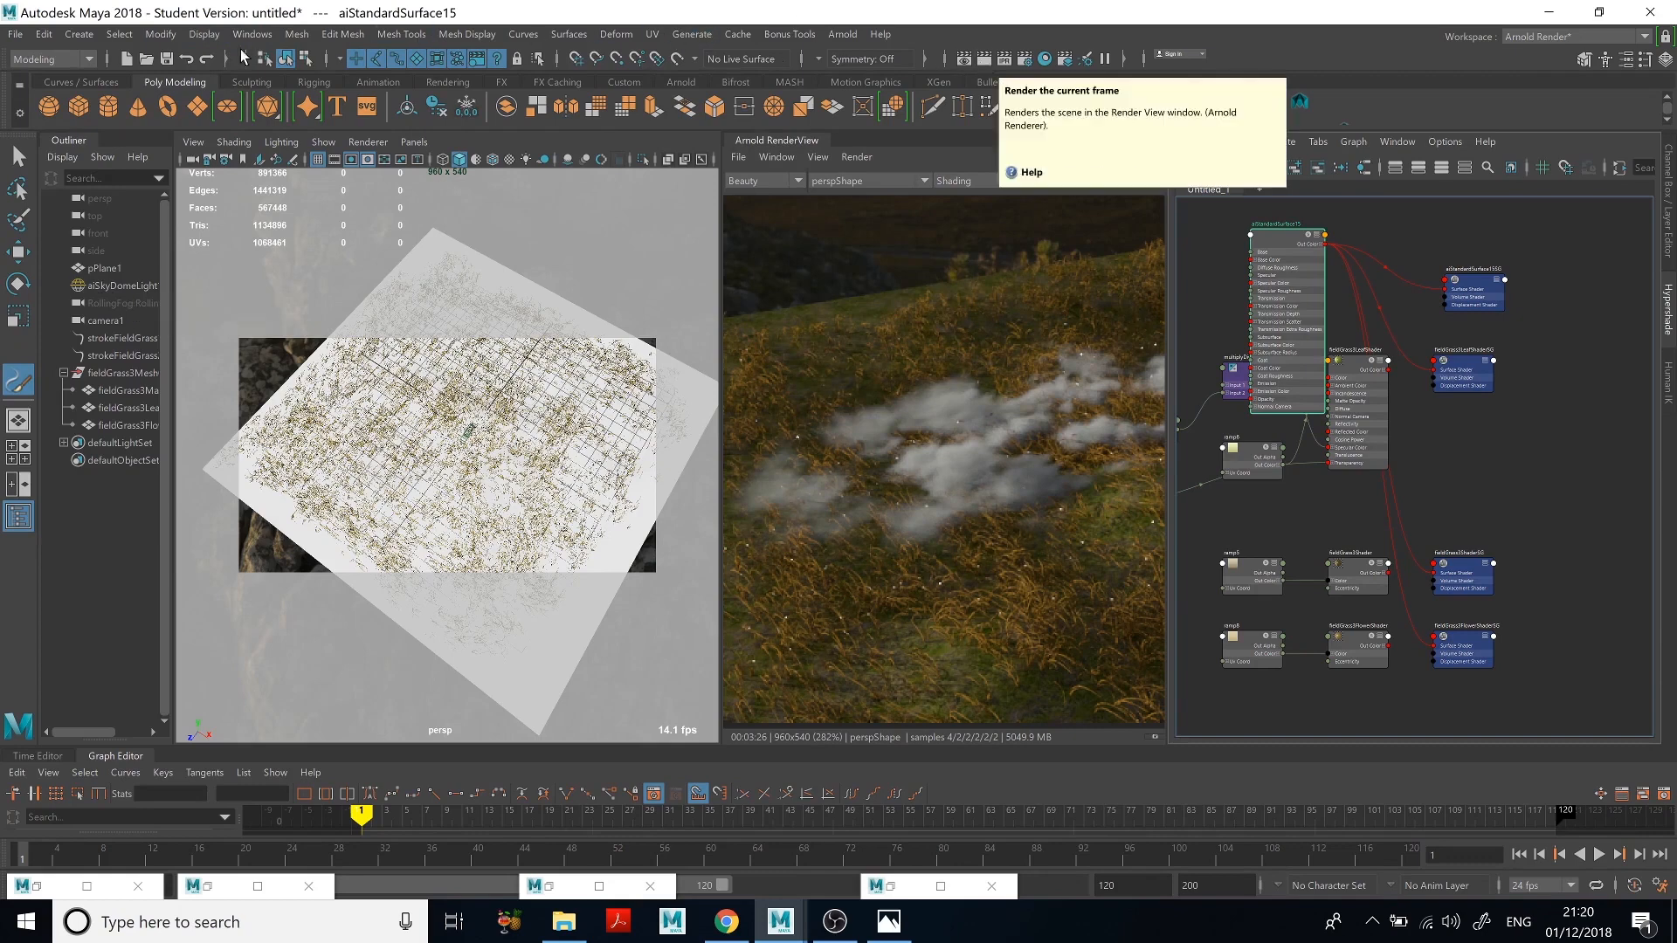
pyautogui.click(75, 35)
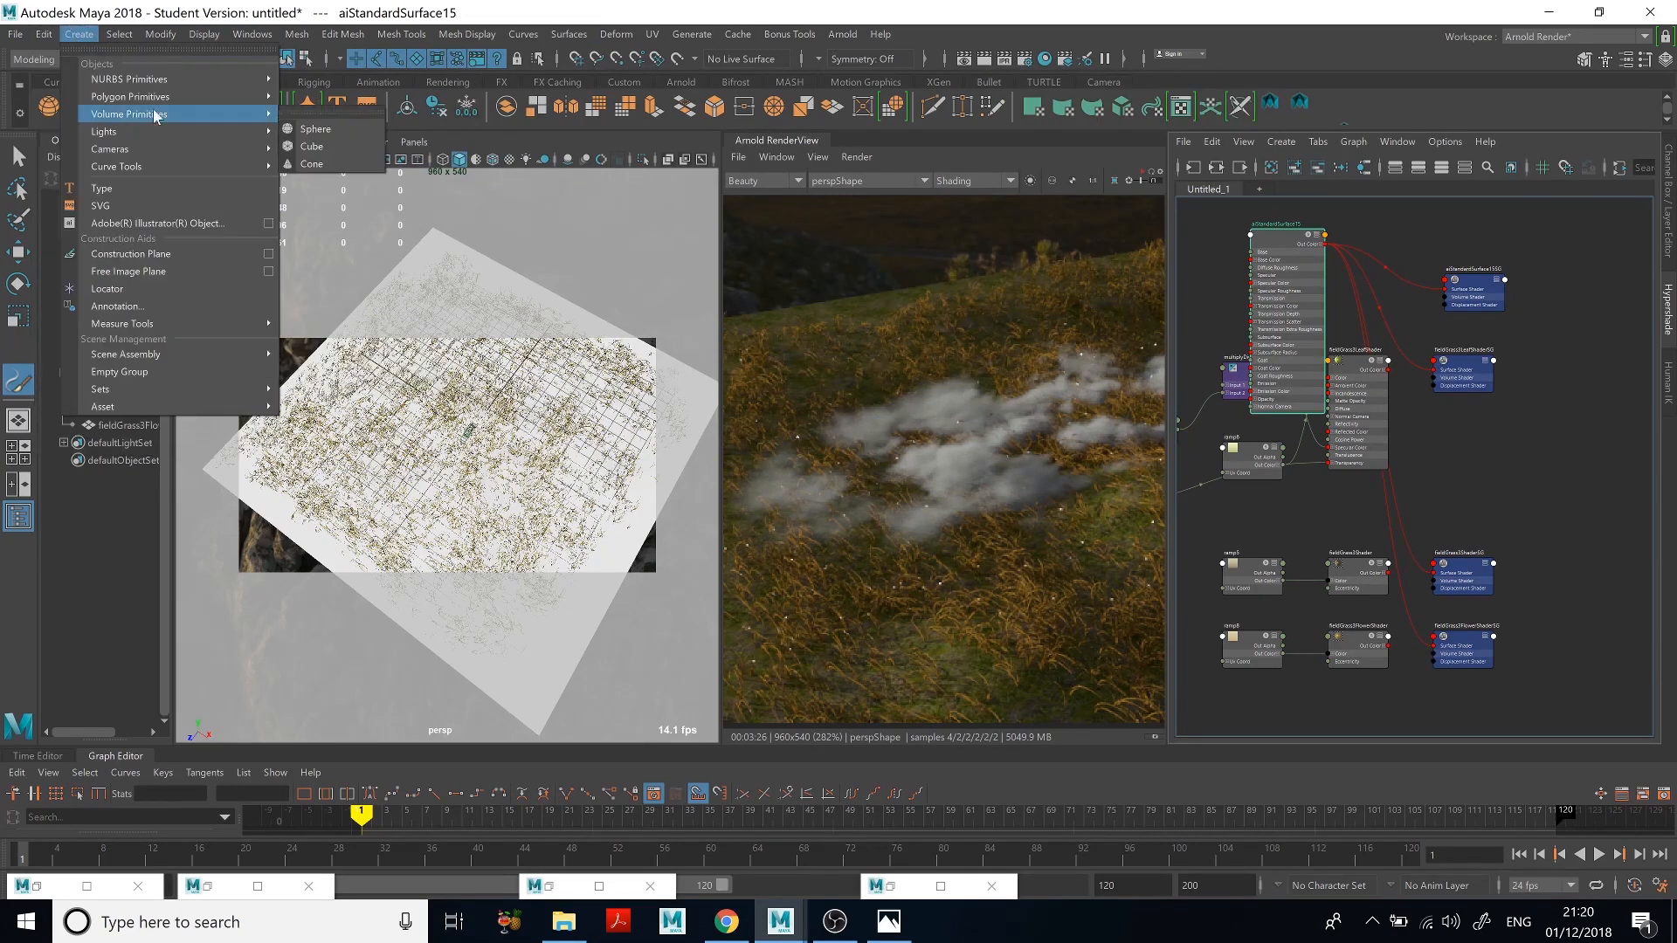
pyautogui.click(354, 165)
pyautogui.keyDown('alt'); pyautogui.moveTo(515, 463); pyautogui.dragTo(525, 409); pyautogui.keyUp('alt')
pyautogui.scroll(-5, 525, 408)
pyautogui.scroll(5, 525, 408)
pyautogui.keyDown('alt'); pyautogui.moveTo(525, 408); pyautogui.dragTo(541, 476, button='middle'); pyautogui.keyUp('alt')
pyautogui.keyDown('alt'); pyautogui.moveTo(541, 477); pyautogui.dragTo(524, 448); pyautogui.keyUp('alt')
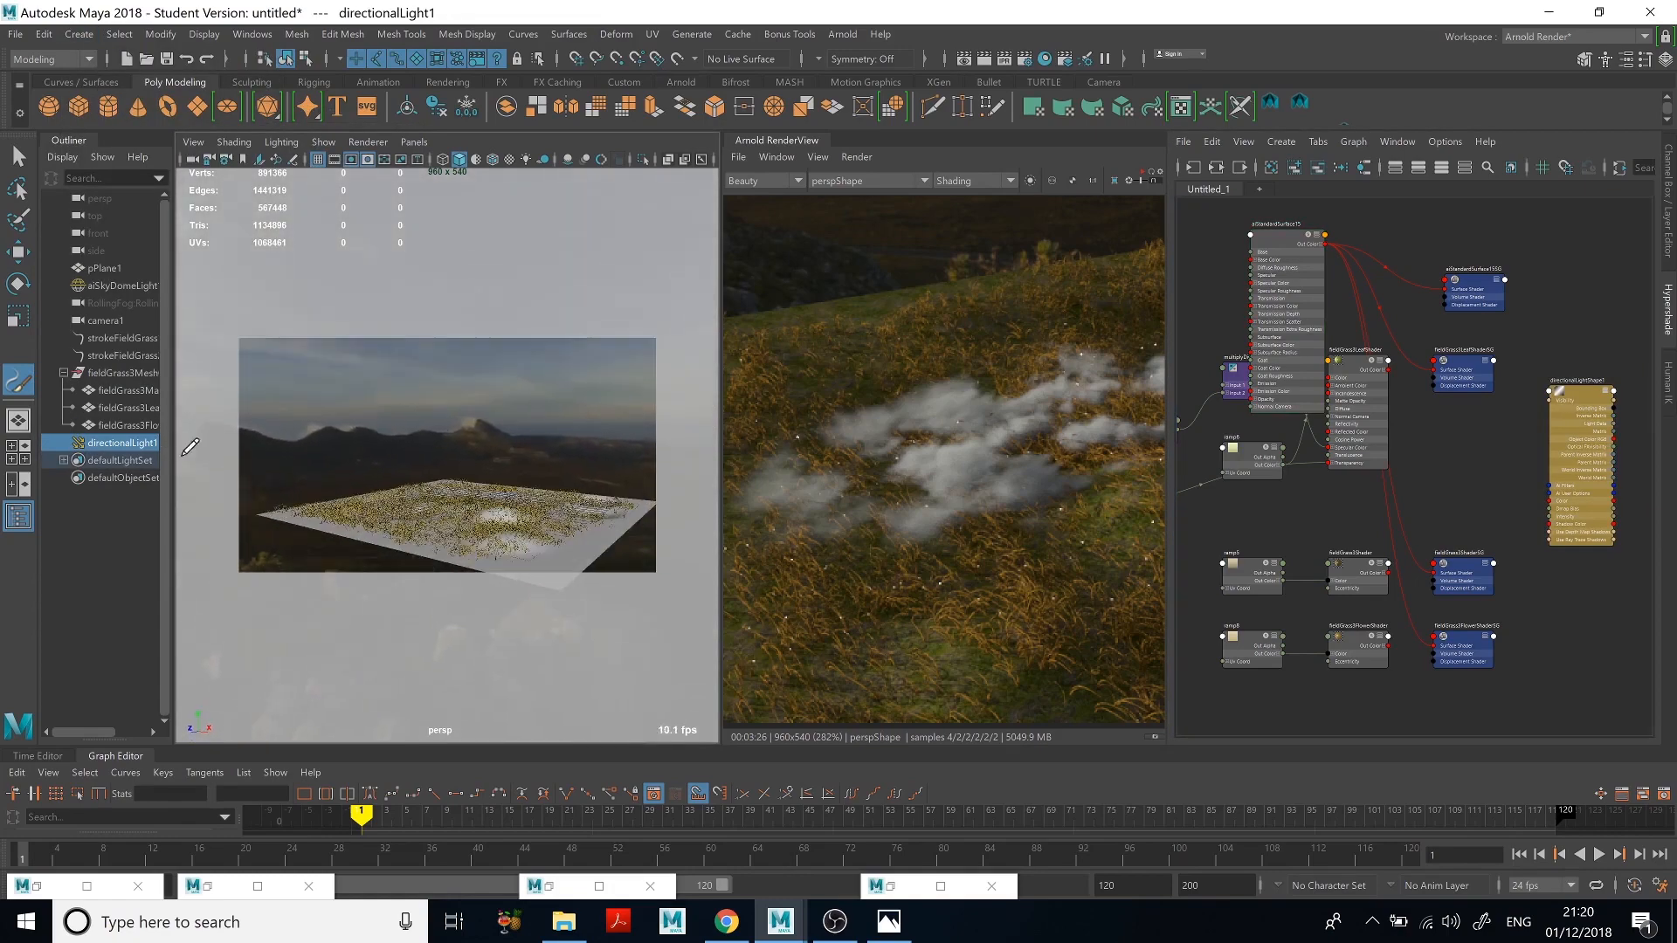
# Step: Move the directional light off the terrain into the sky area near the sunset
pyautogui.press('w')
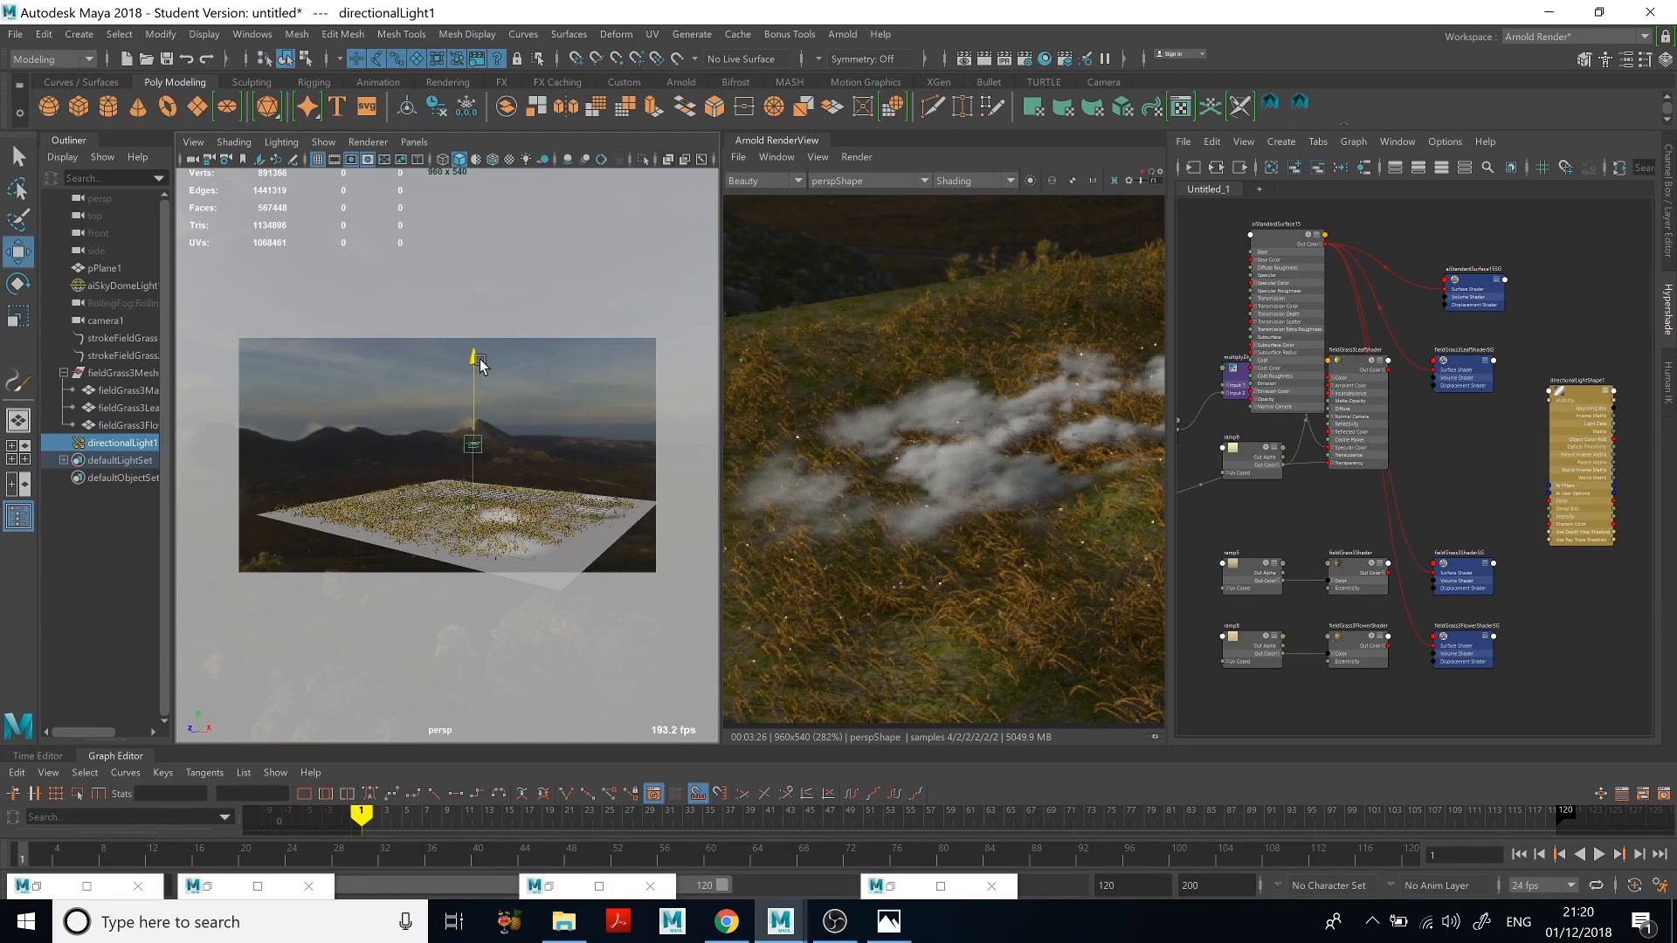
pyautogui.press('e')
pyautogui.press('r')
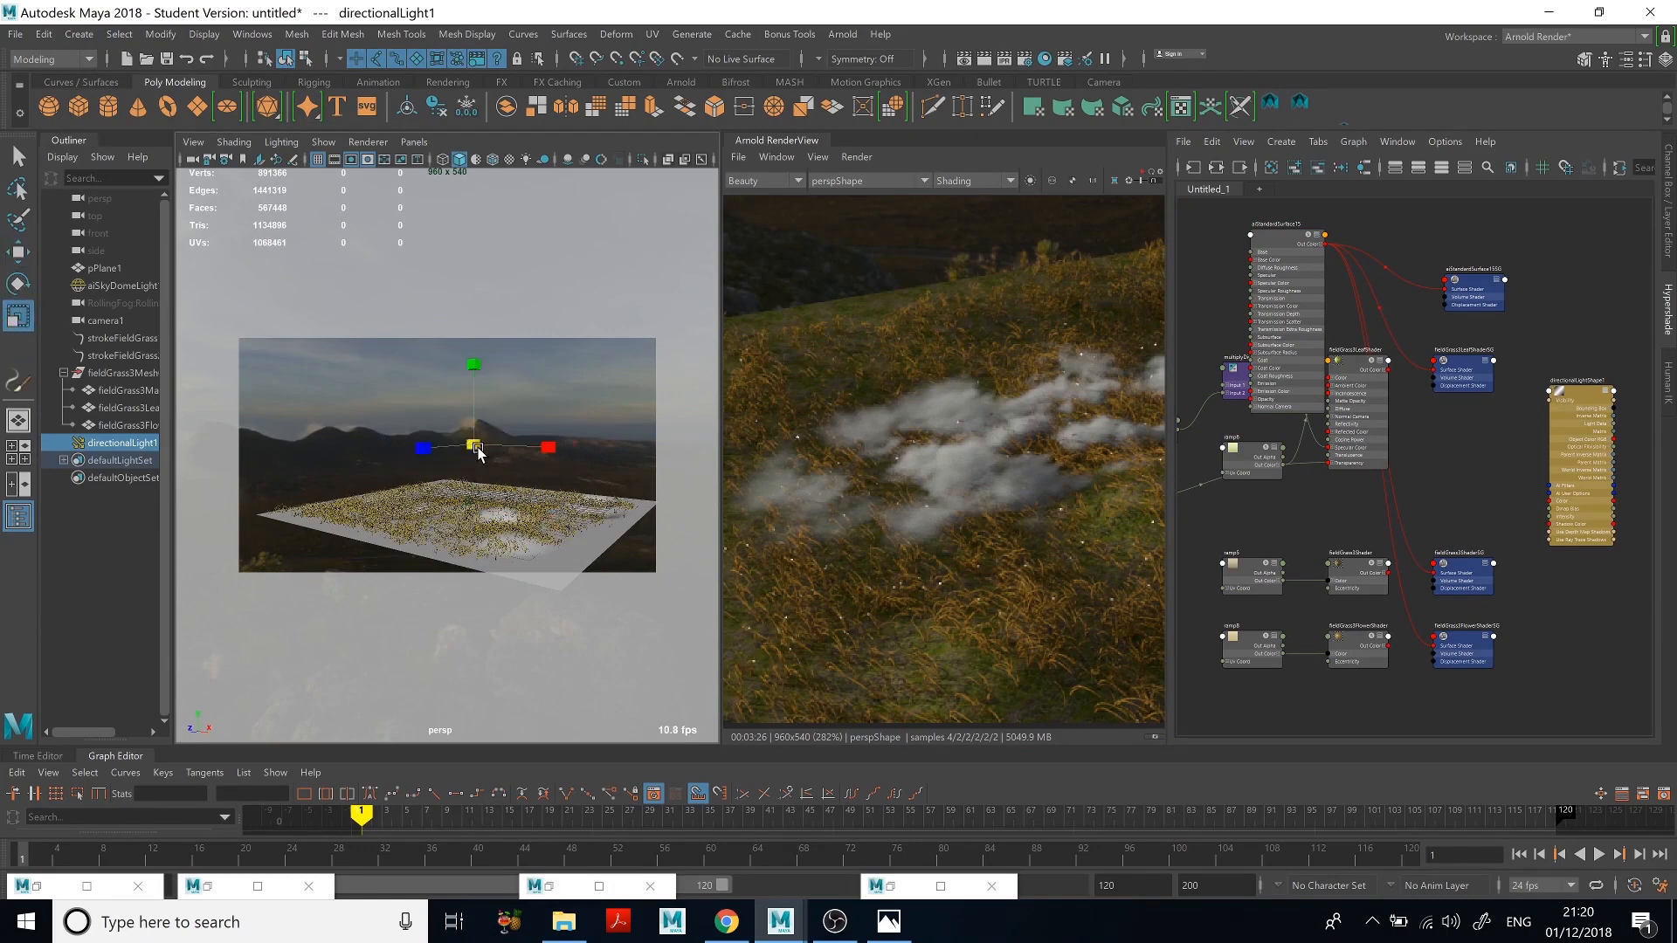
pyautogui.press('e')
pyautogui.keyDown('alt'); pyautogui.moveTo(617, 494); pyautogui.dragTo(463, 480); pyautogui.keyUp('alt')
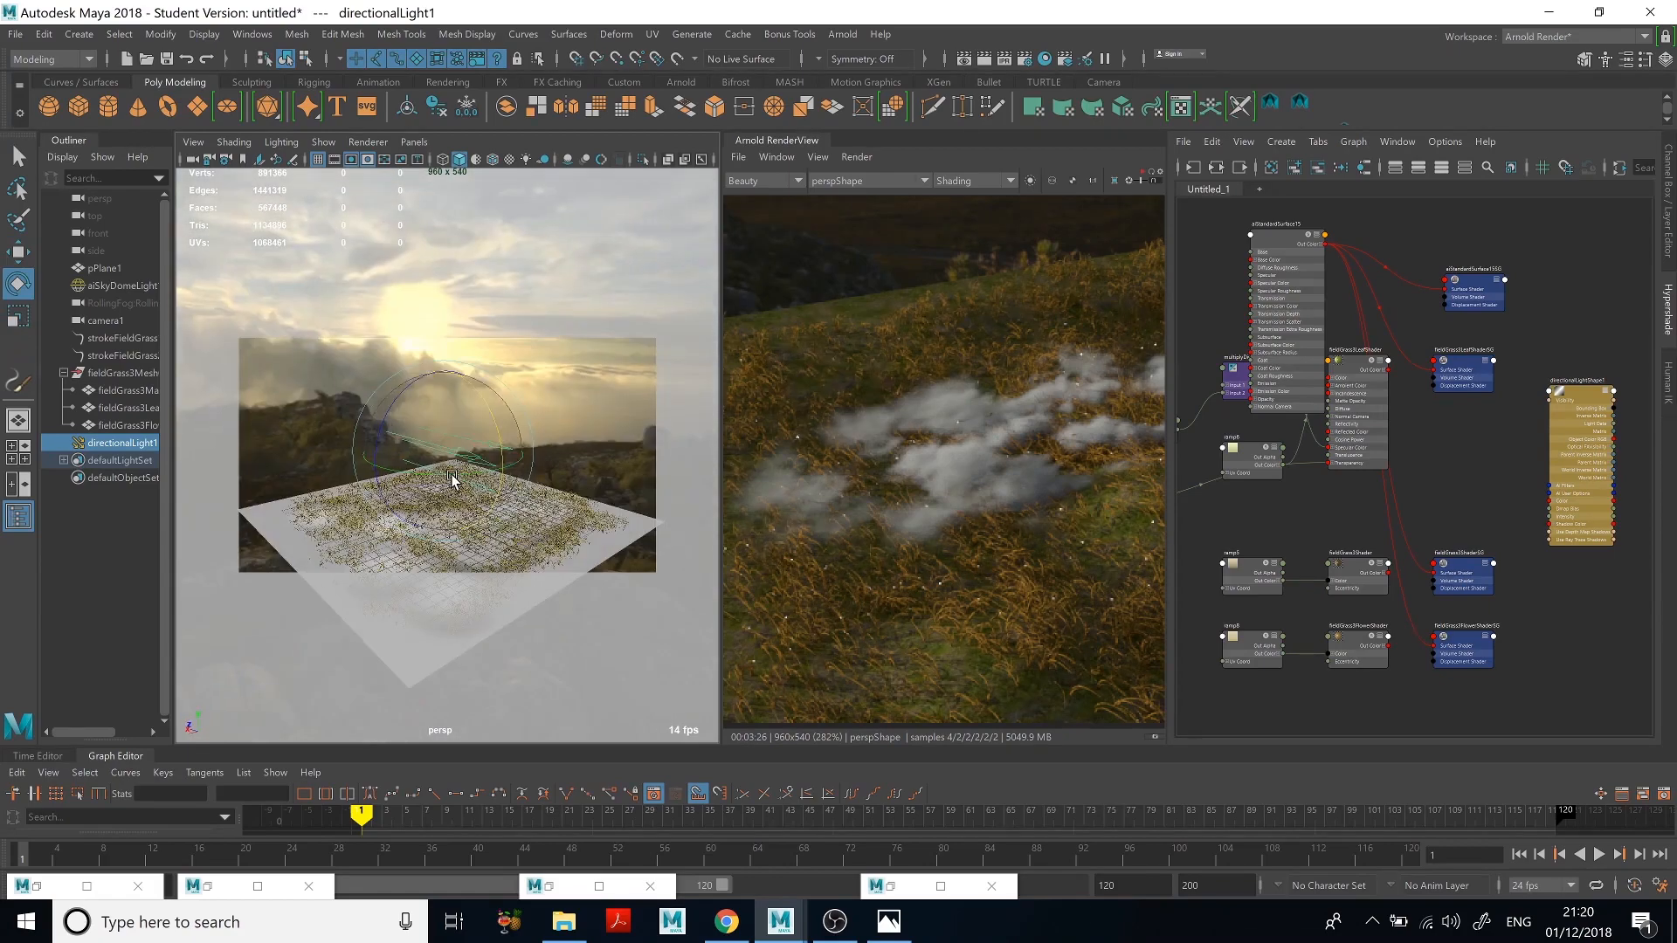
pyautogui.keyDown('alt'); pyautogui.moveTo(411, 485); pyautogui.dragTo(522, 506); pyautogui.keyUp('alt')
pyautogui.press('w')
pyautogui.moveTo(470, 456); pyautogui.dragTo(345, 432)
pyautogui.press('e')
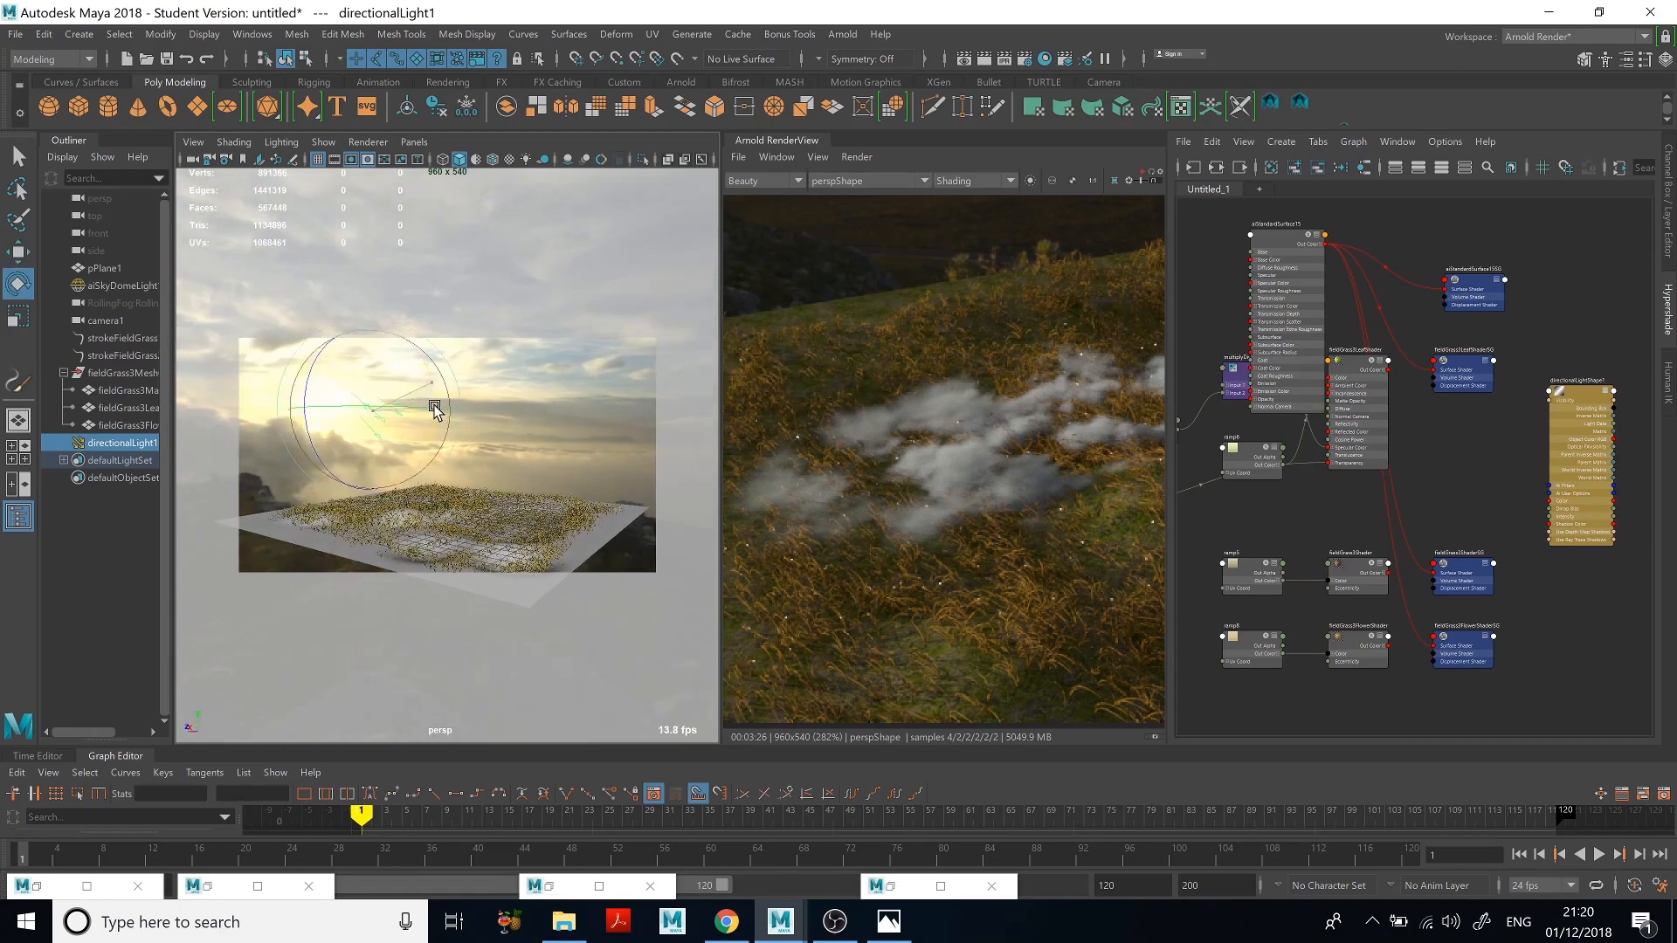
pyautogui.press('w')
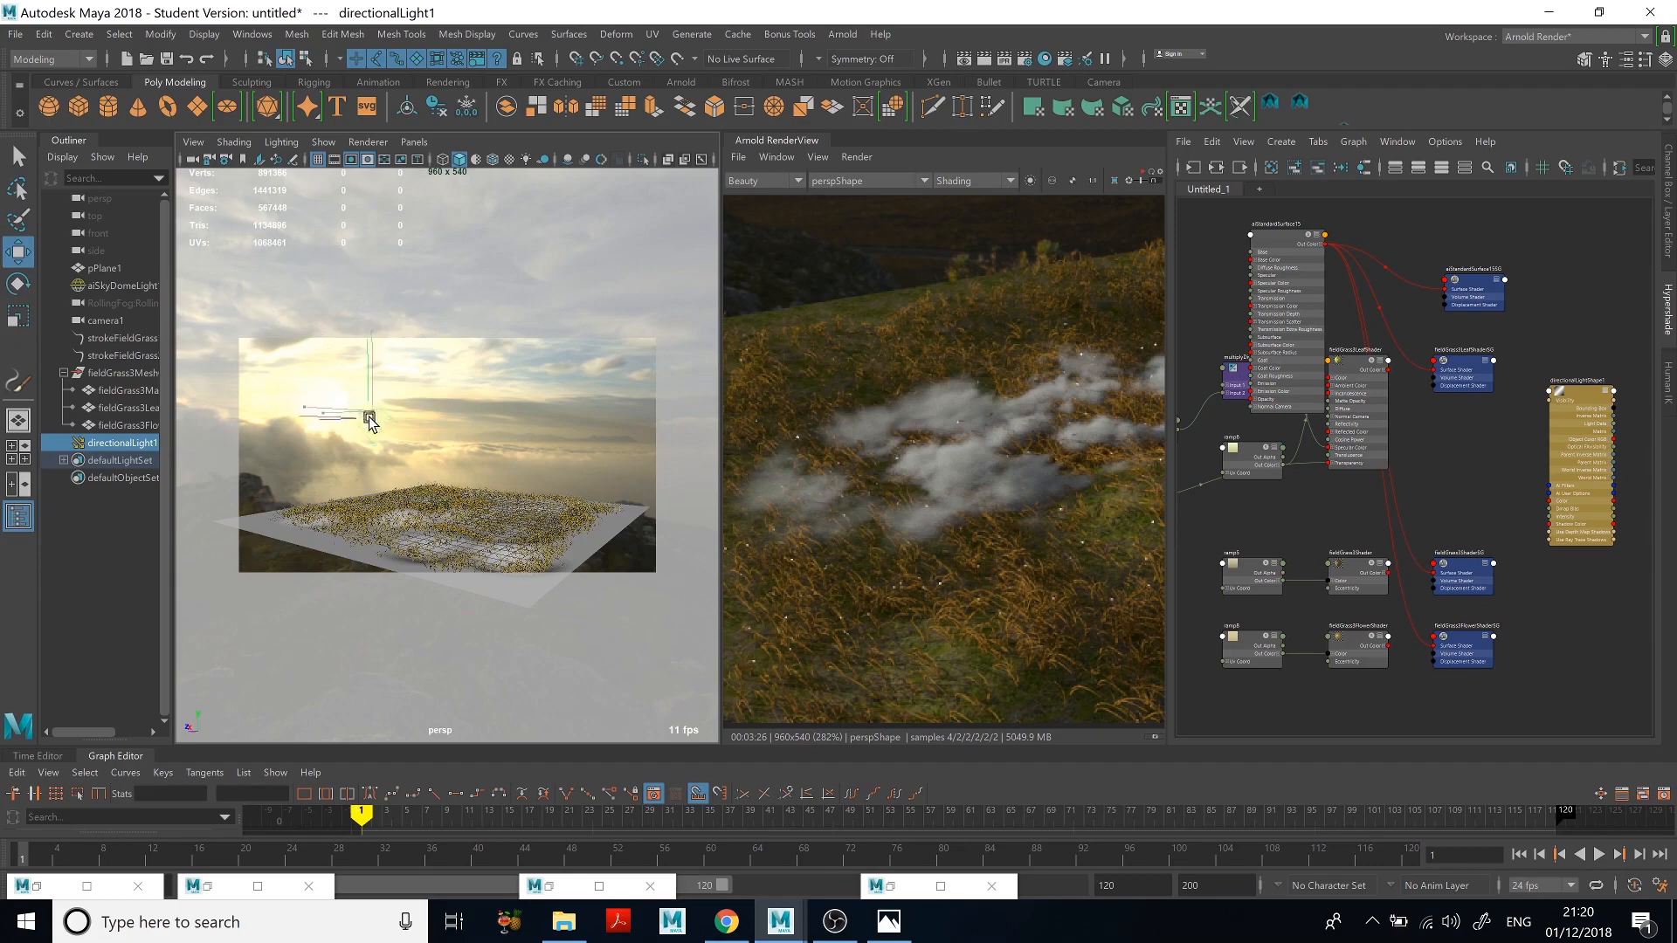
# Step: Lower the directional light slightly and shift it toward the sun behind the grass horizon
pyautogui.keyDown('alt'); pyautogui.moveTo(516, 490); pyautogui.dragTo(433, 508); pyautogui.keyUp('alt')
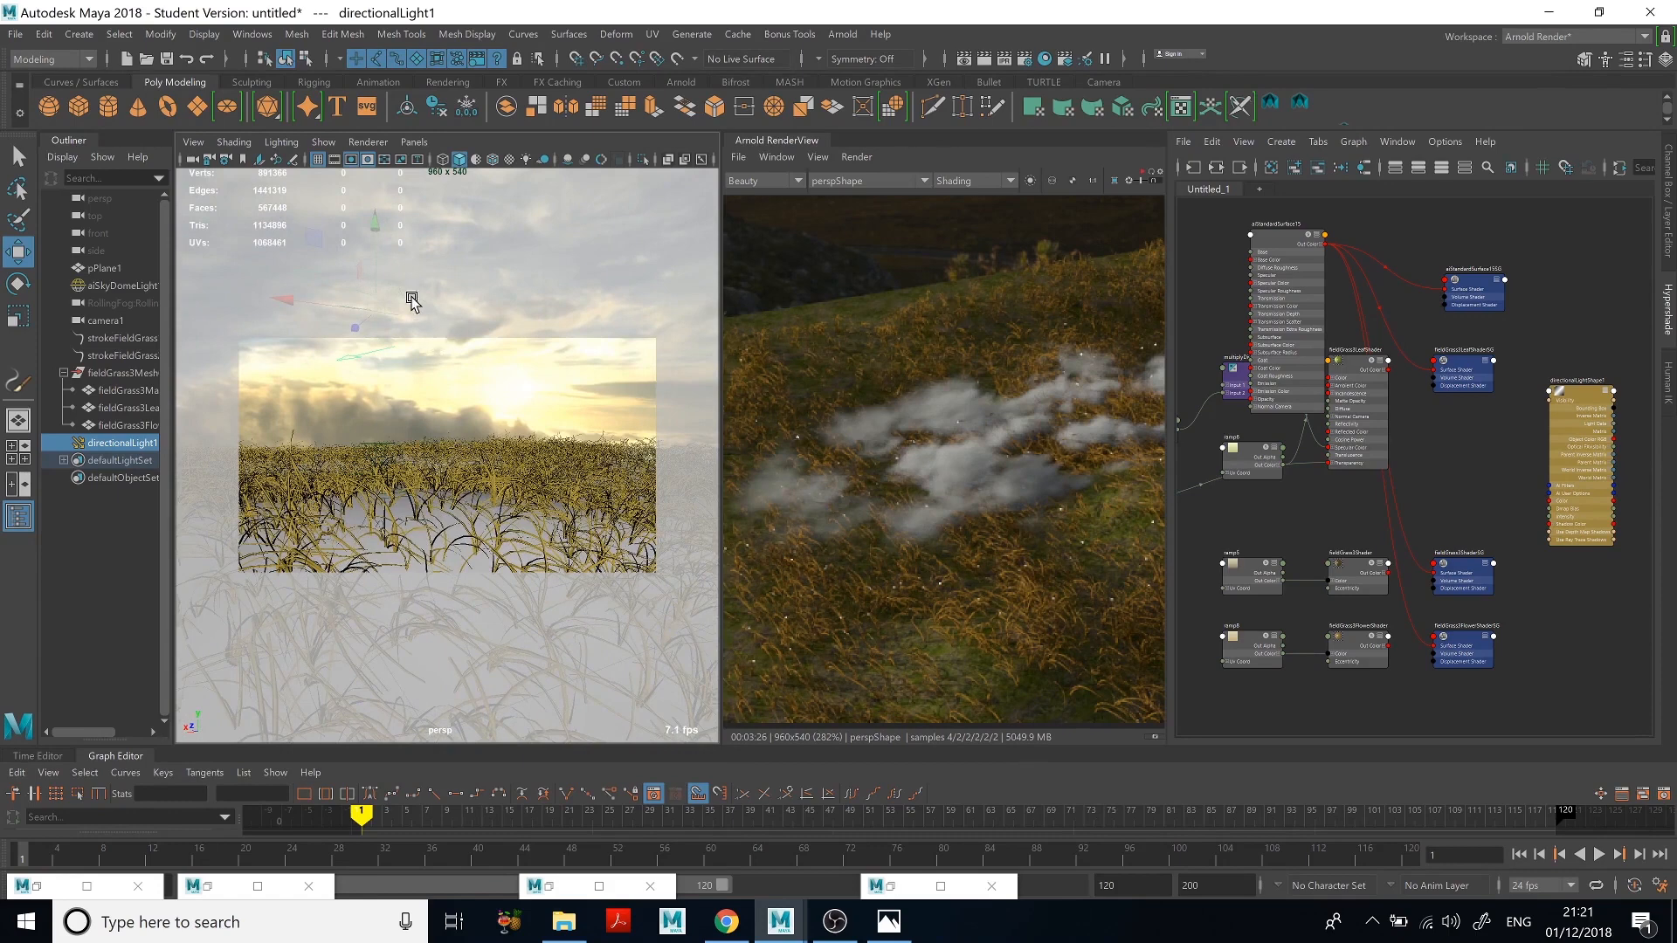
pyautogui.moveTo(378, 222); pyautogui.dragTo(374, 272)
pyautogui.moveTo(302, 351); pyautogui.dragTo(422, 369)
# Step: Enlarge the Arnold RenderView and test-render the grass field from ground level, stopping before it completes
pyautogui.moveTo(724, 350); pyautogui.dragTo(567, 351)
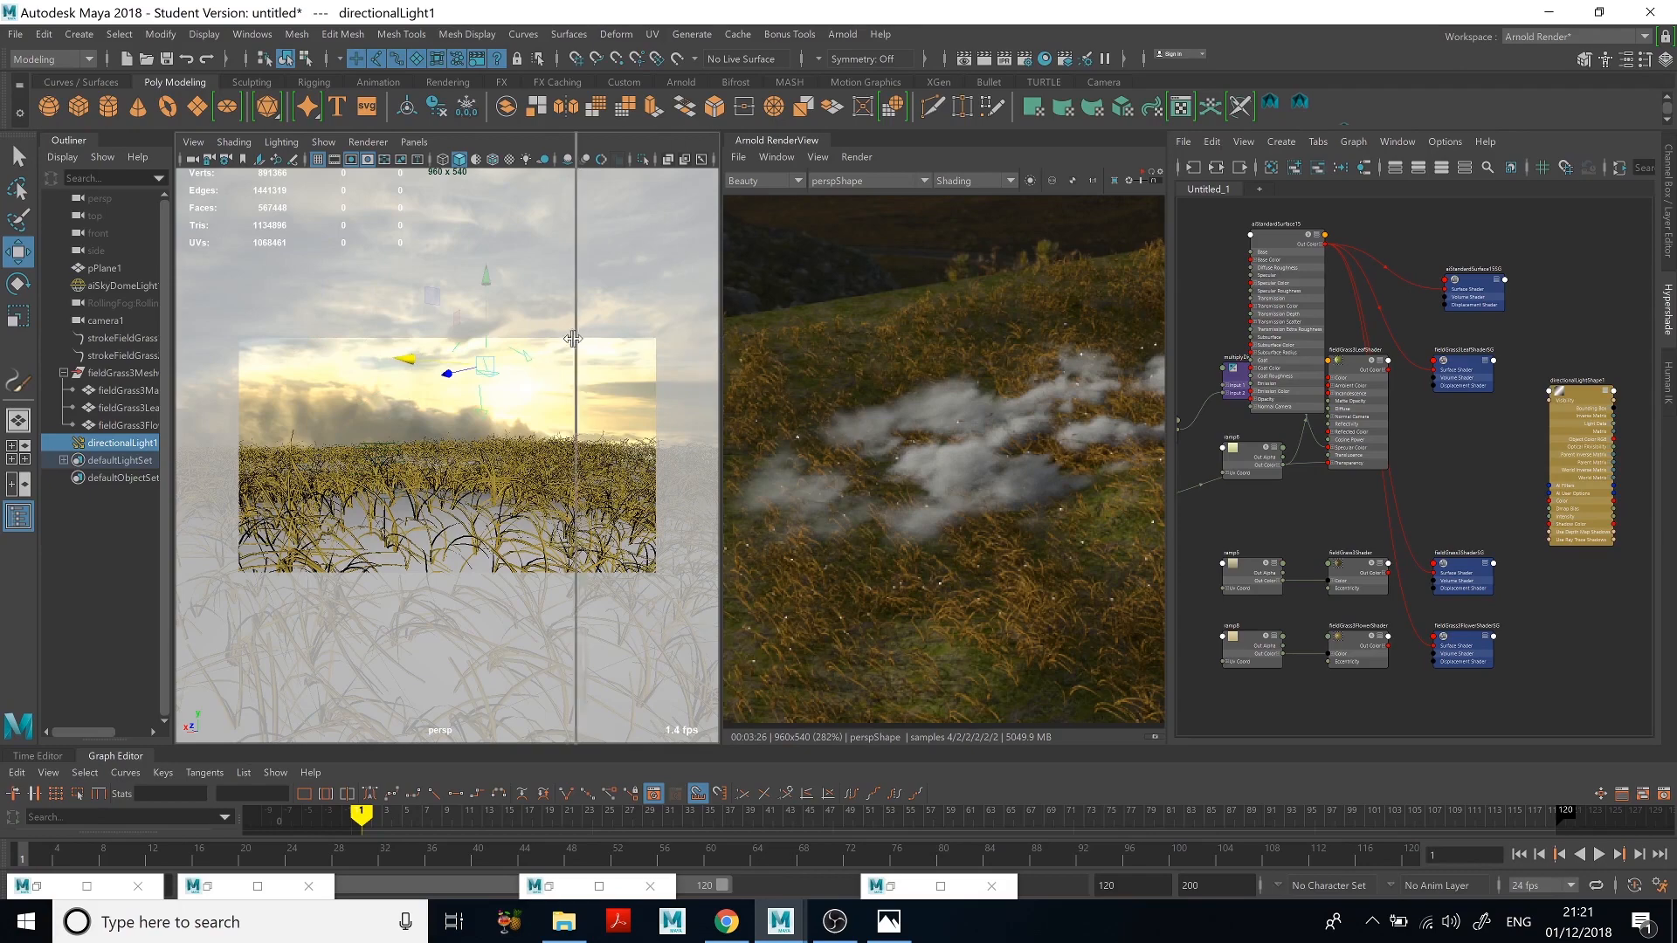
pyautogui.moveTo(1169, 341); pyautogui.dragTo(1325, 341)
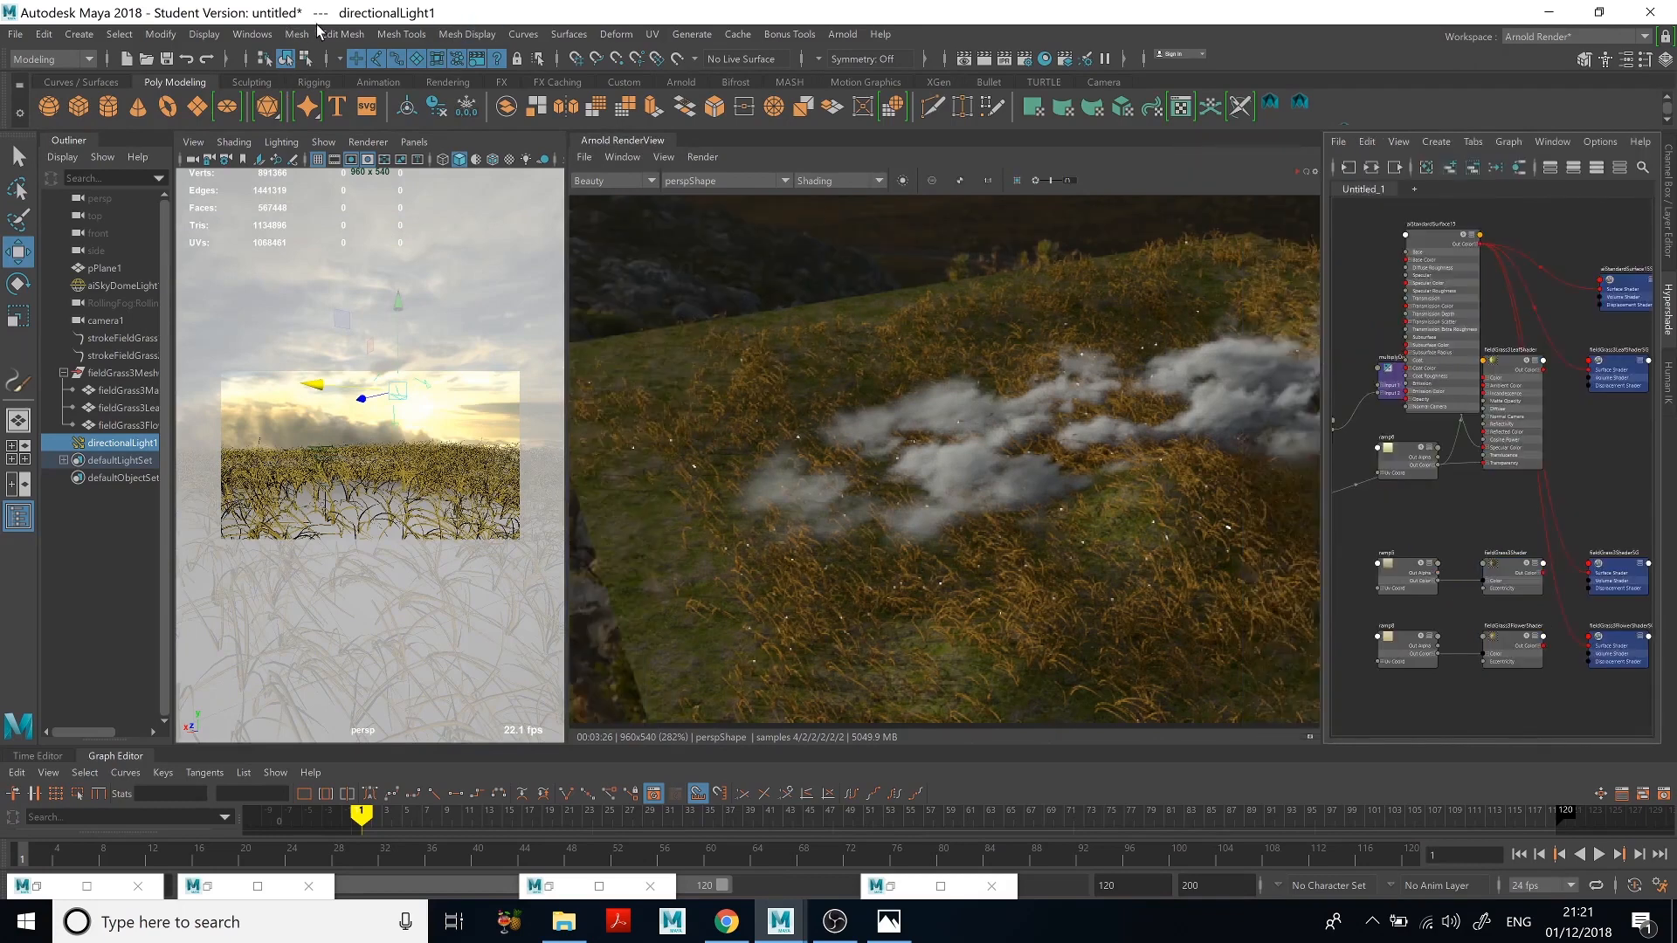
pyautogui.click(1296, 172)
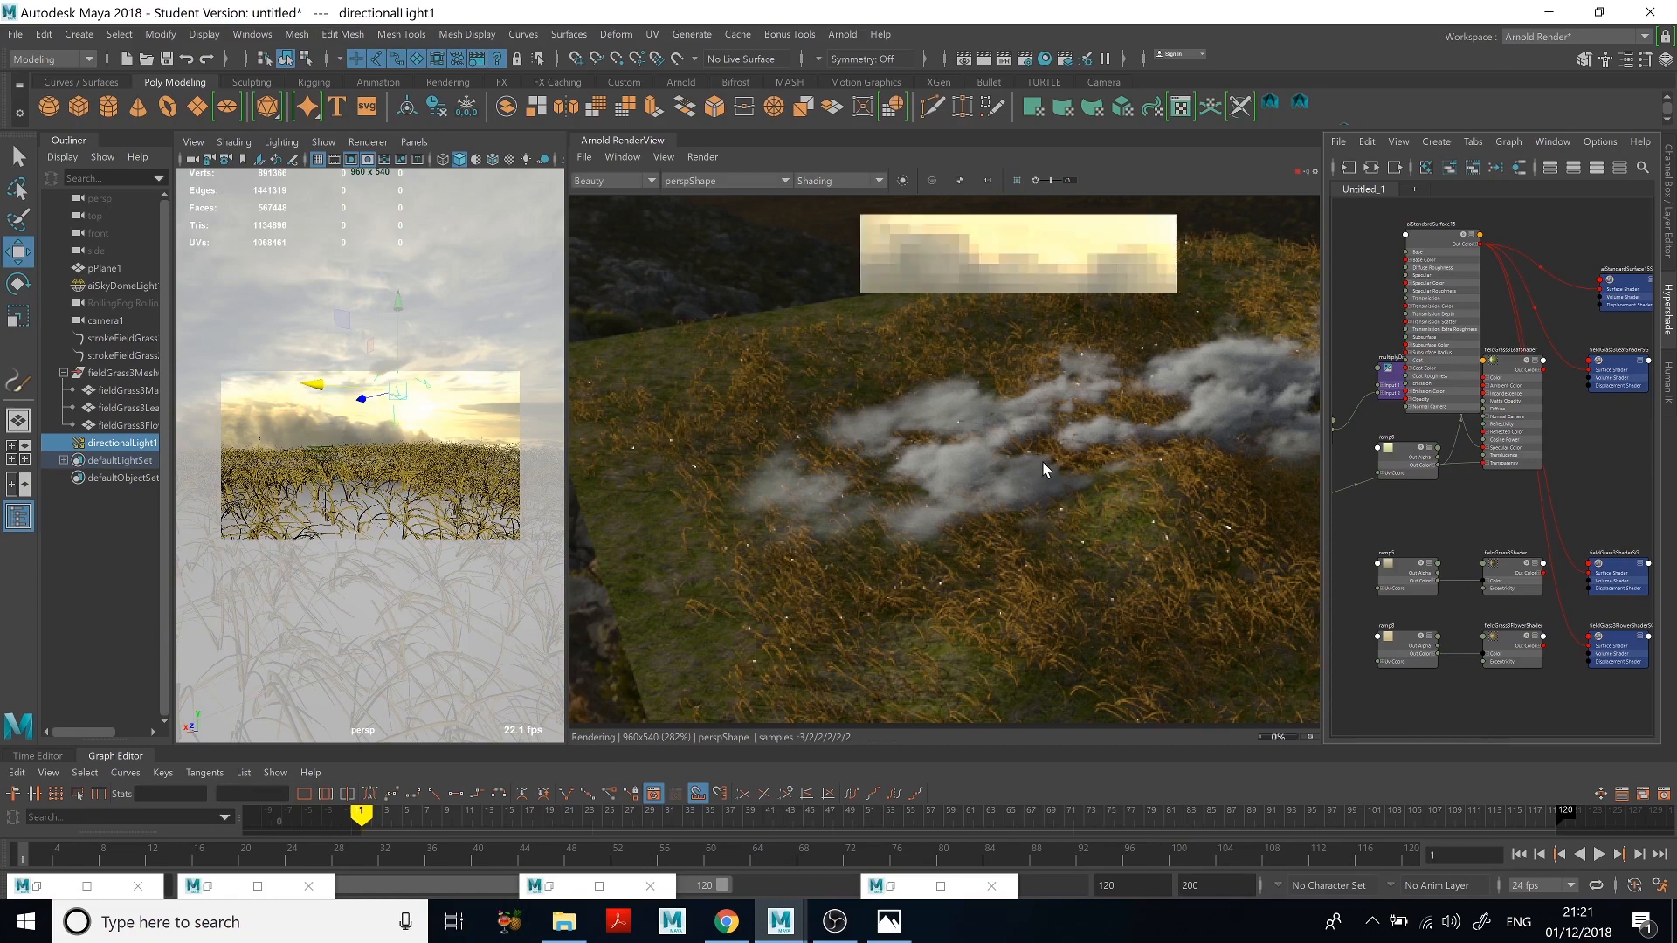
pyautogui.moveTo(1134, 426); pyautogui.dragTo(1055, 462, button='middle')
pyautogui.scroll(-2, 1030, 445)
pyautogui.scroll(1, 1055, 447)
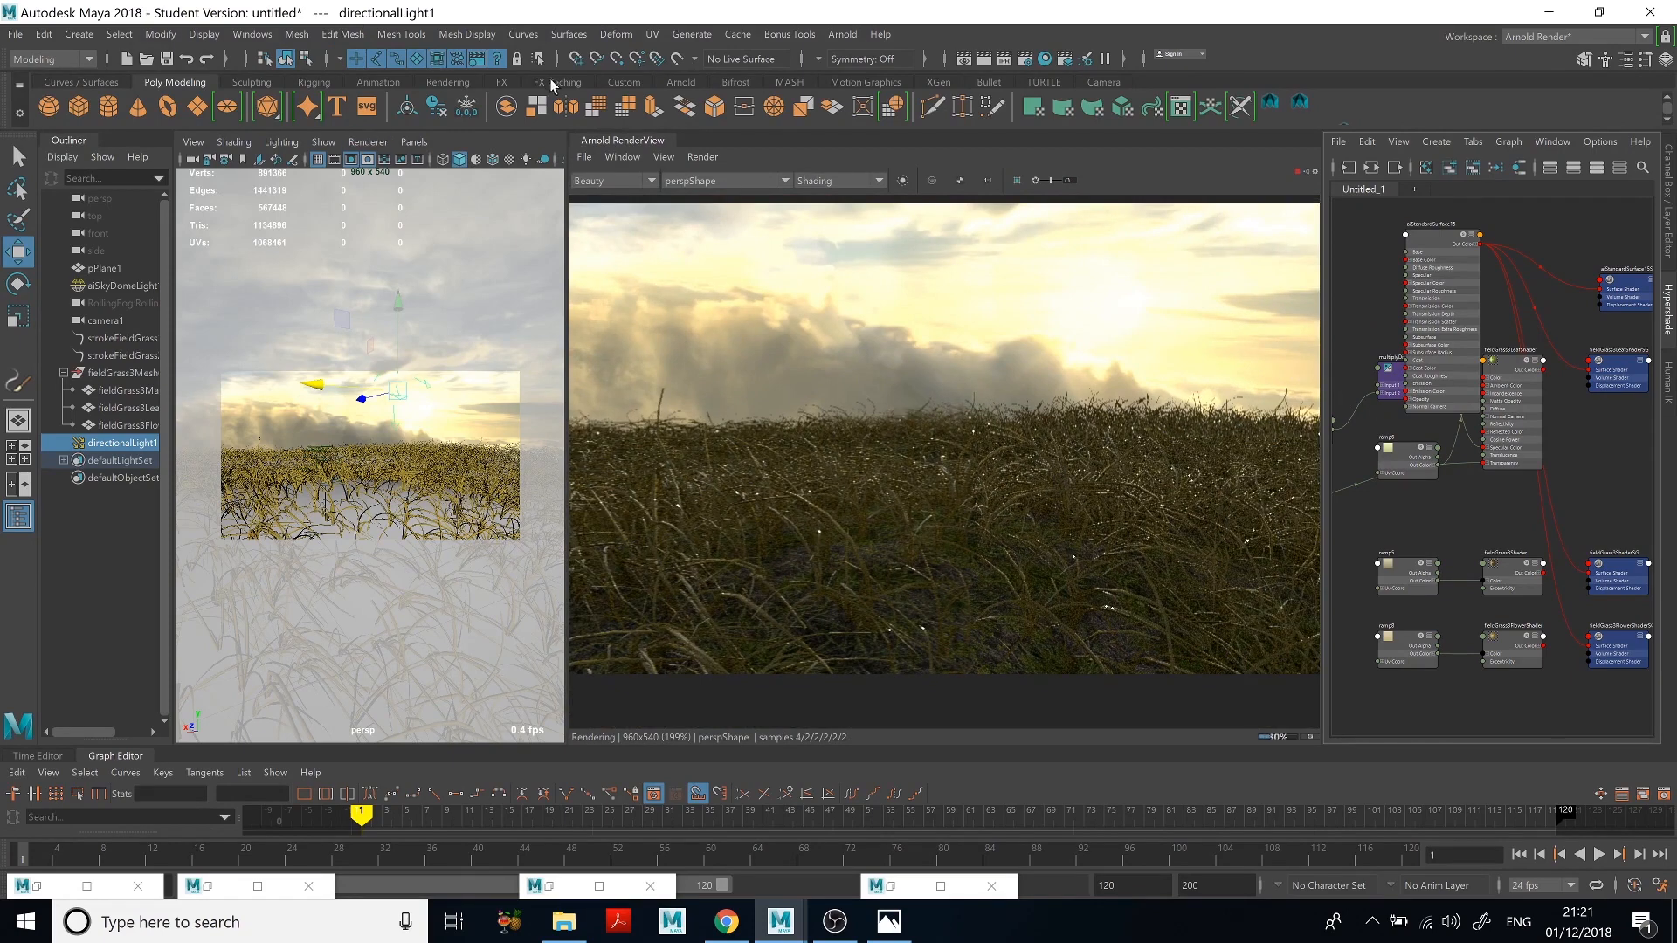
pyautogui.click(1299, 173)
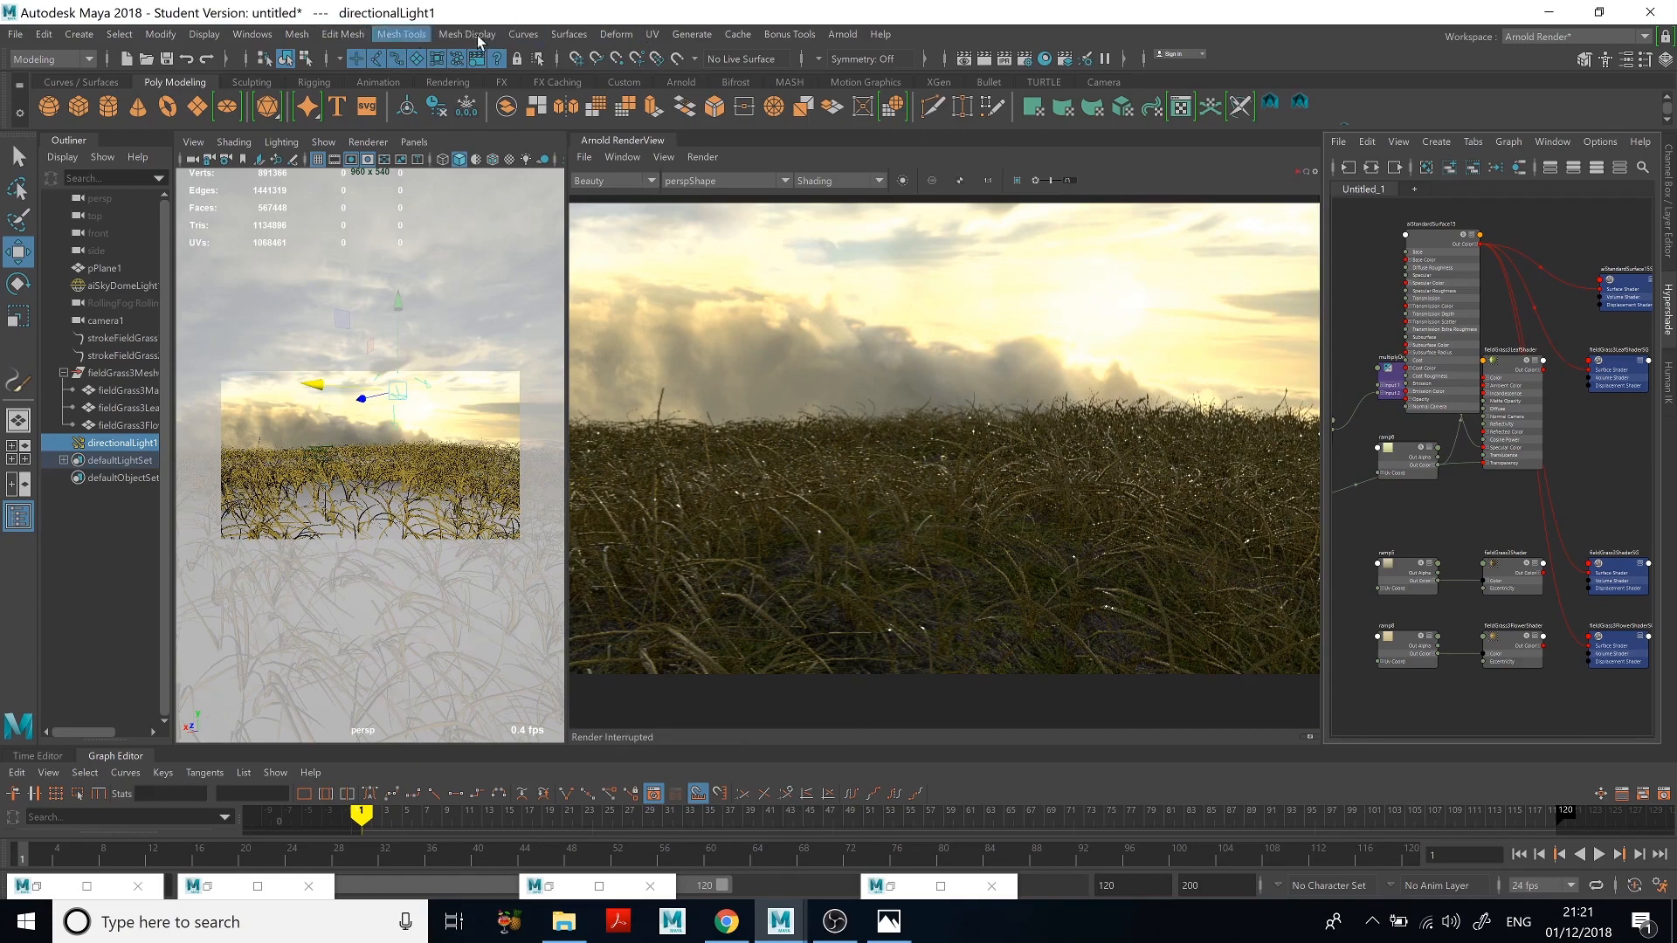
# Step: Import the RollingFog.ma fluid example from the Clouds And Fog folder into the scene
pyautogui.click(29, 61)
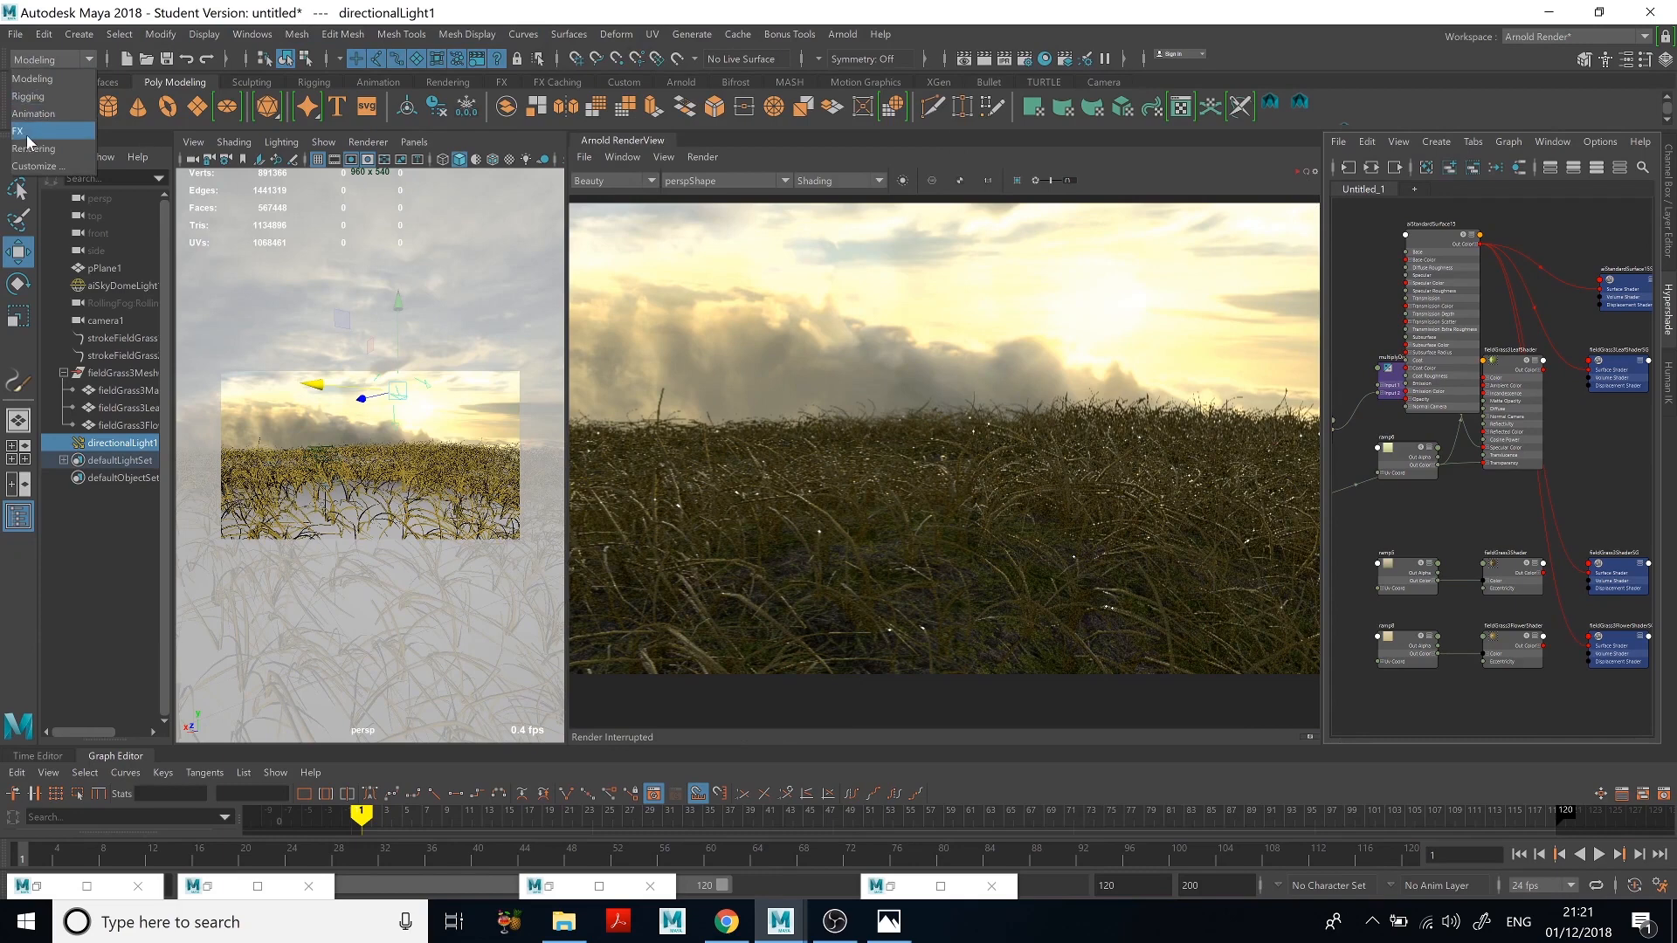
pyautogui.click(29, 131)
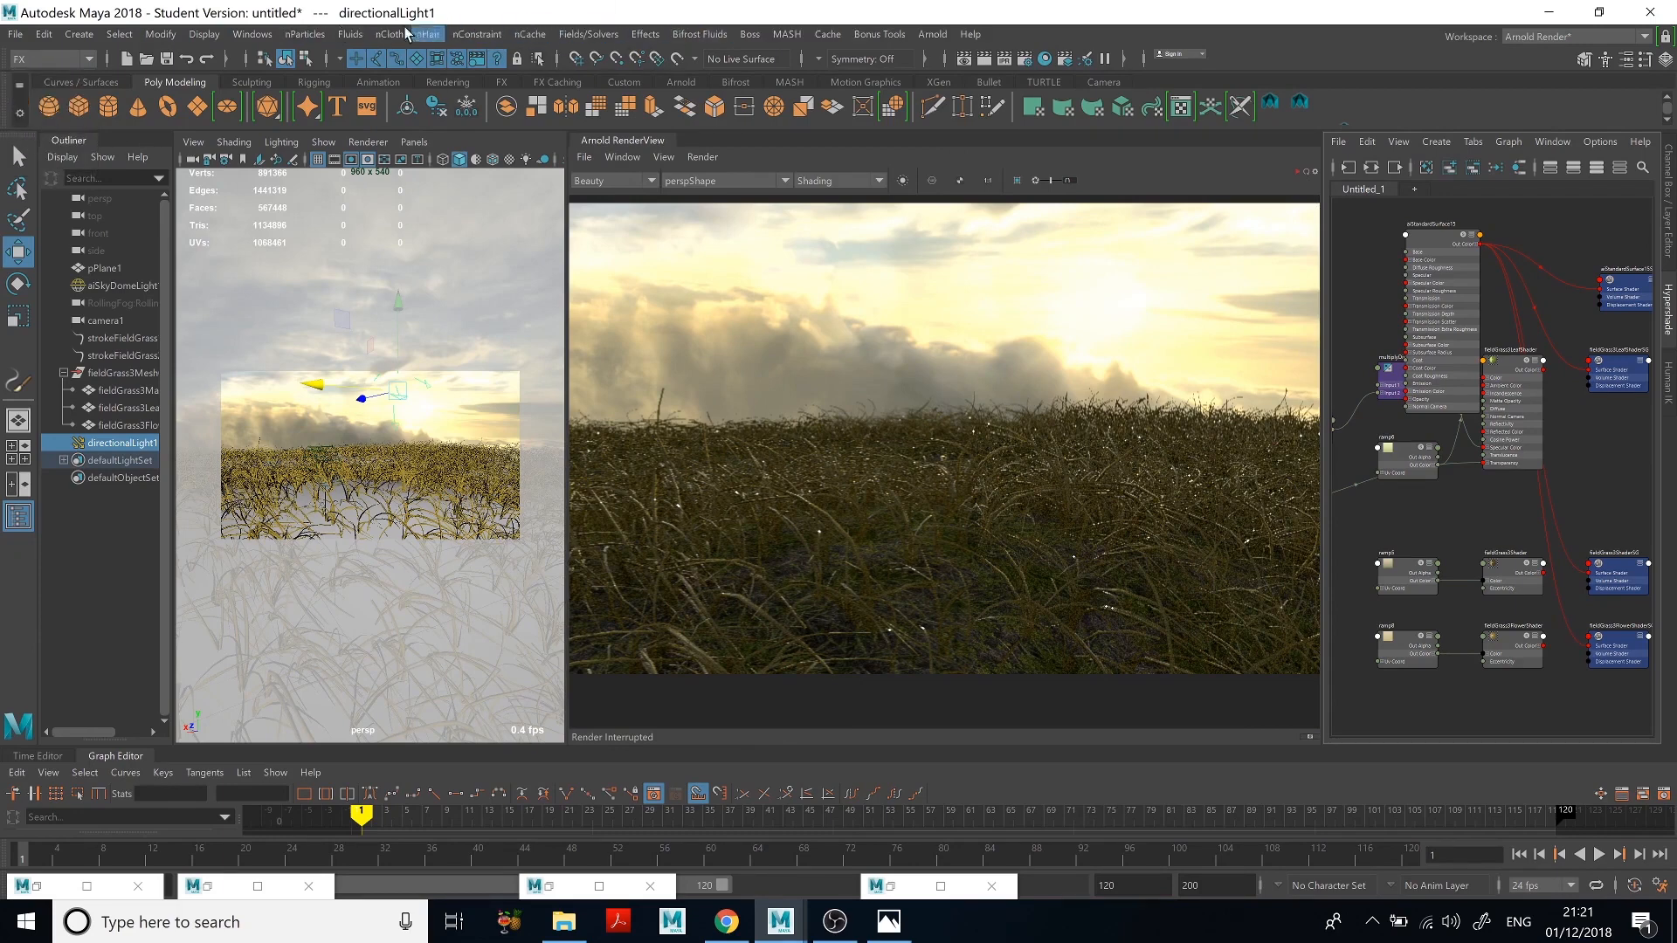
pyautogui.click(349, 34)
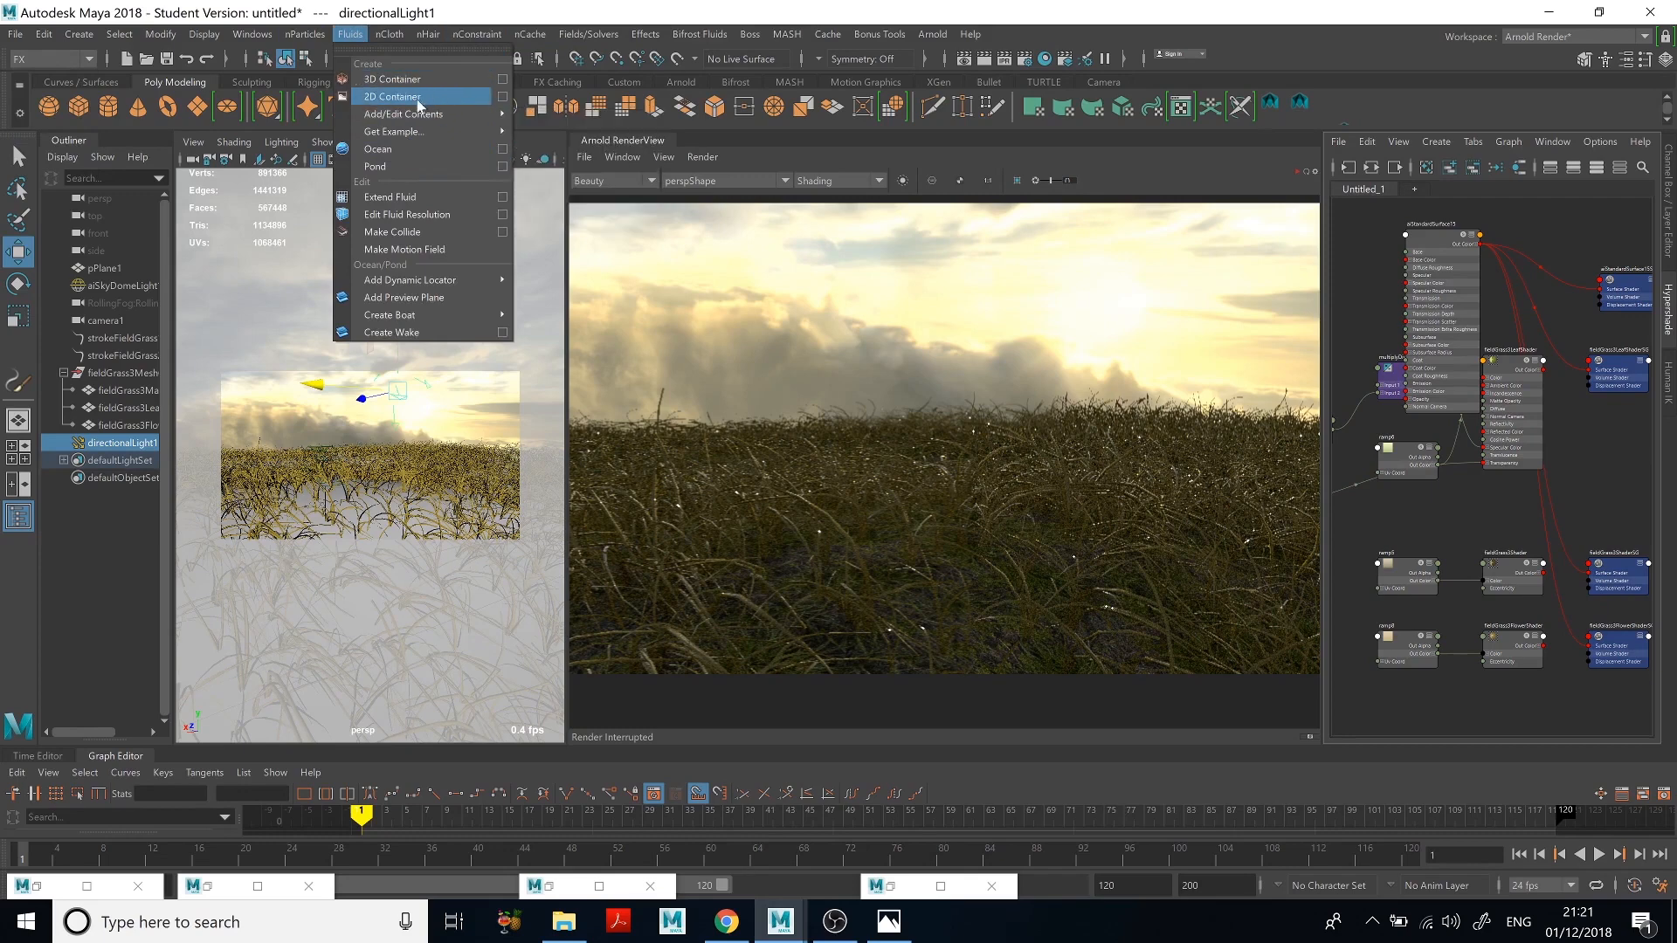
pyautogui.moveTo(415, 138)
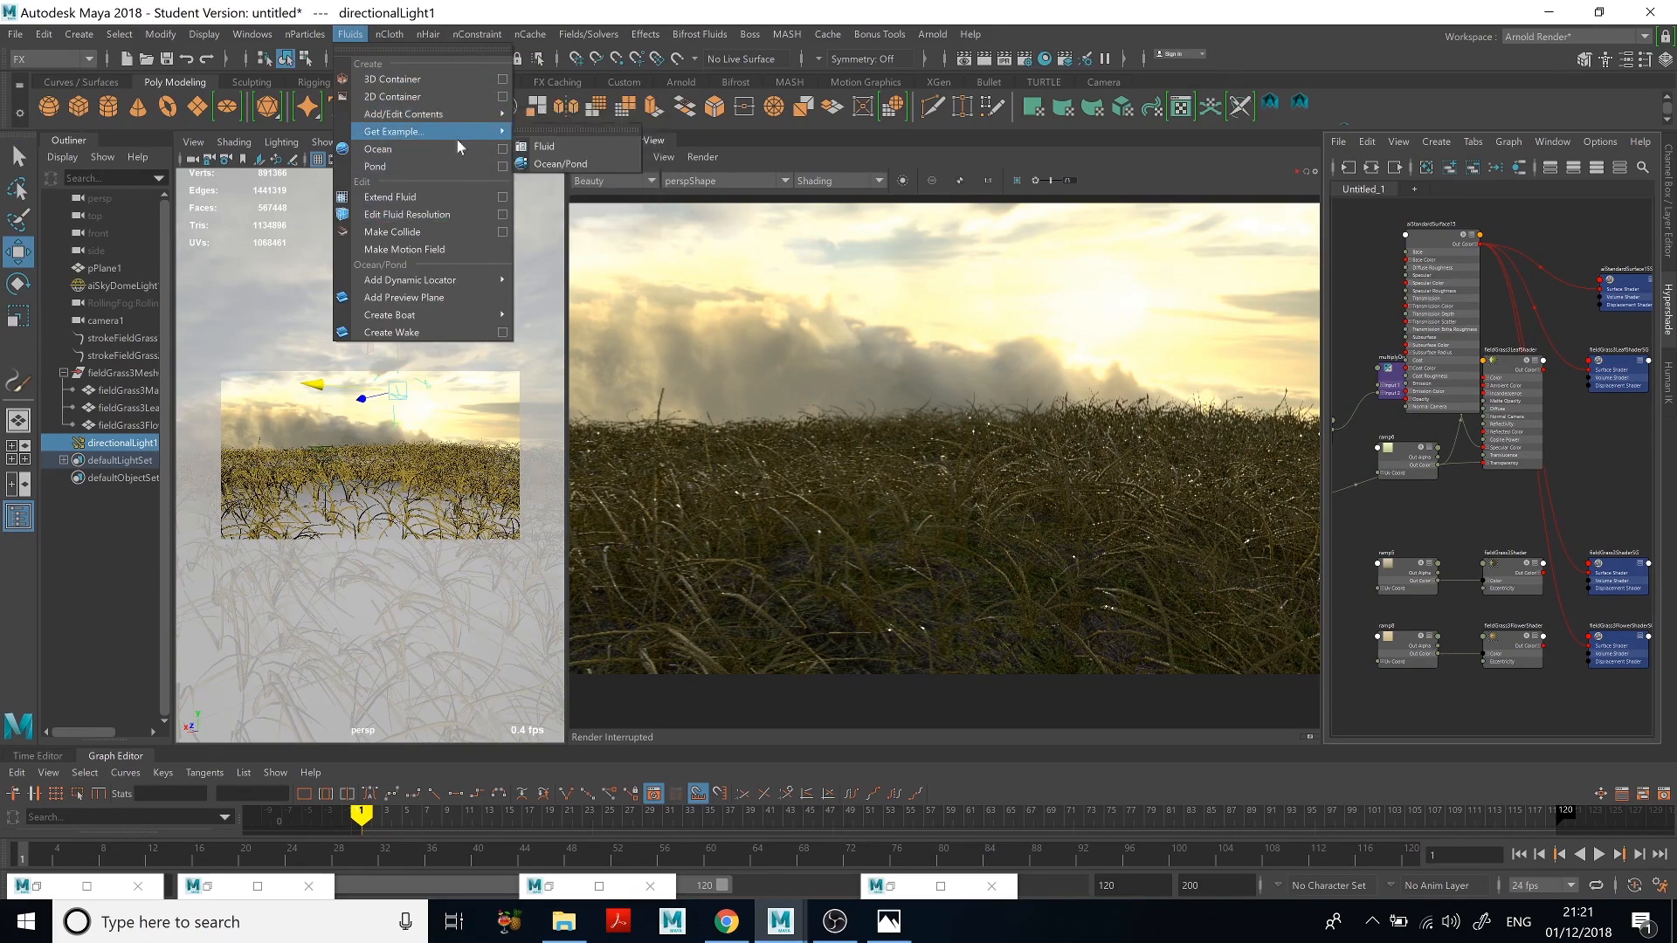
pyautogui.click(569, 144)
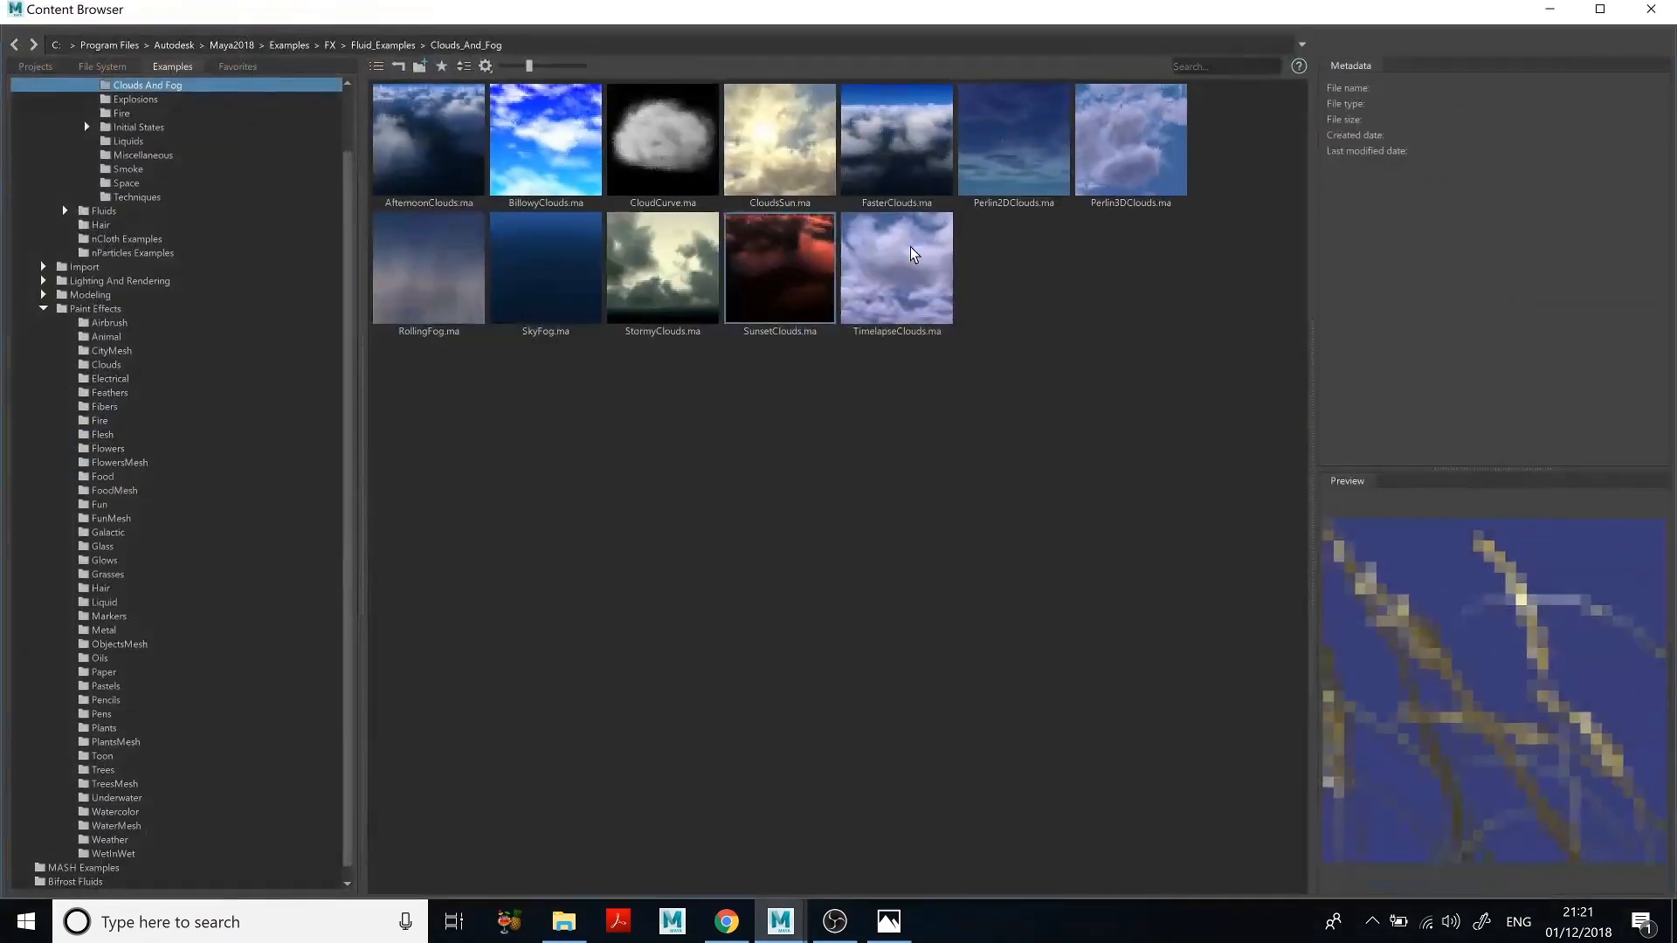
pyautogui.click(436, 271)
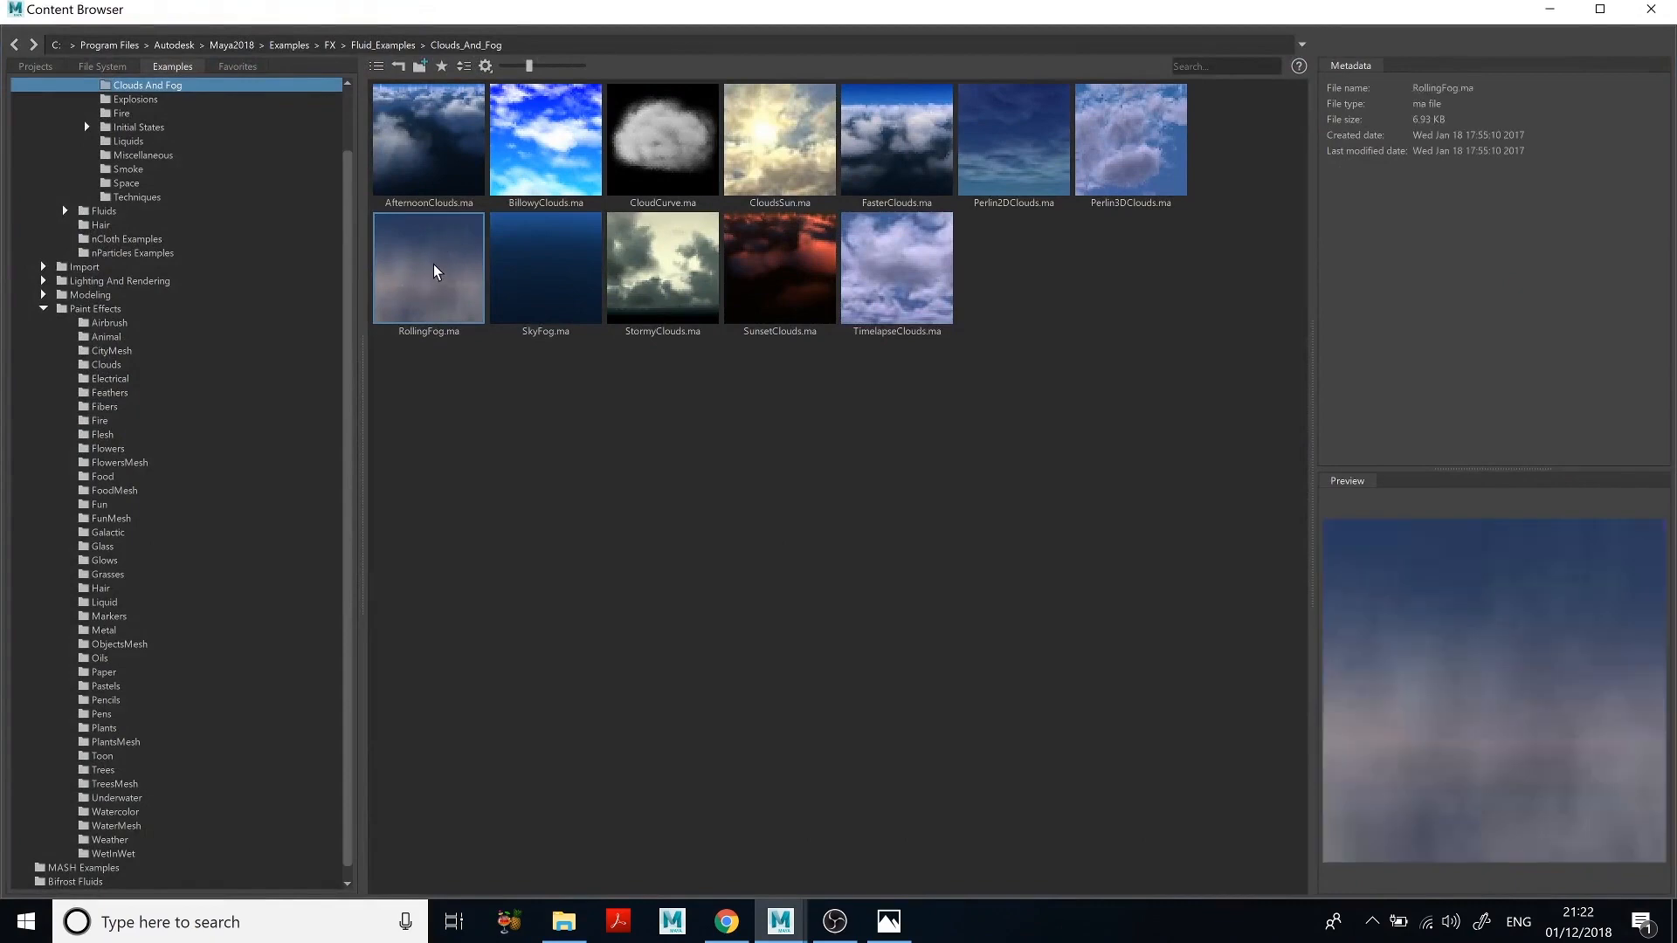
pyautogui.click(1549, 10)
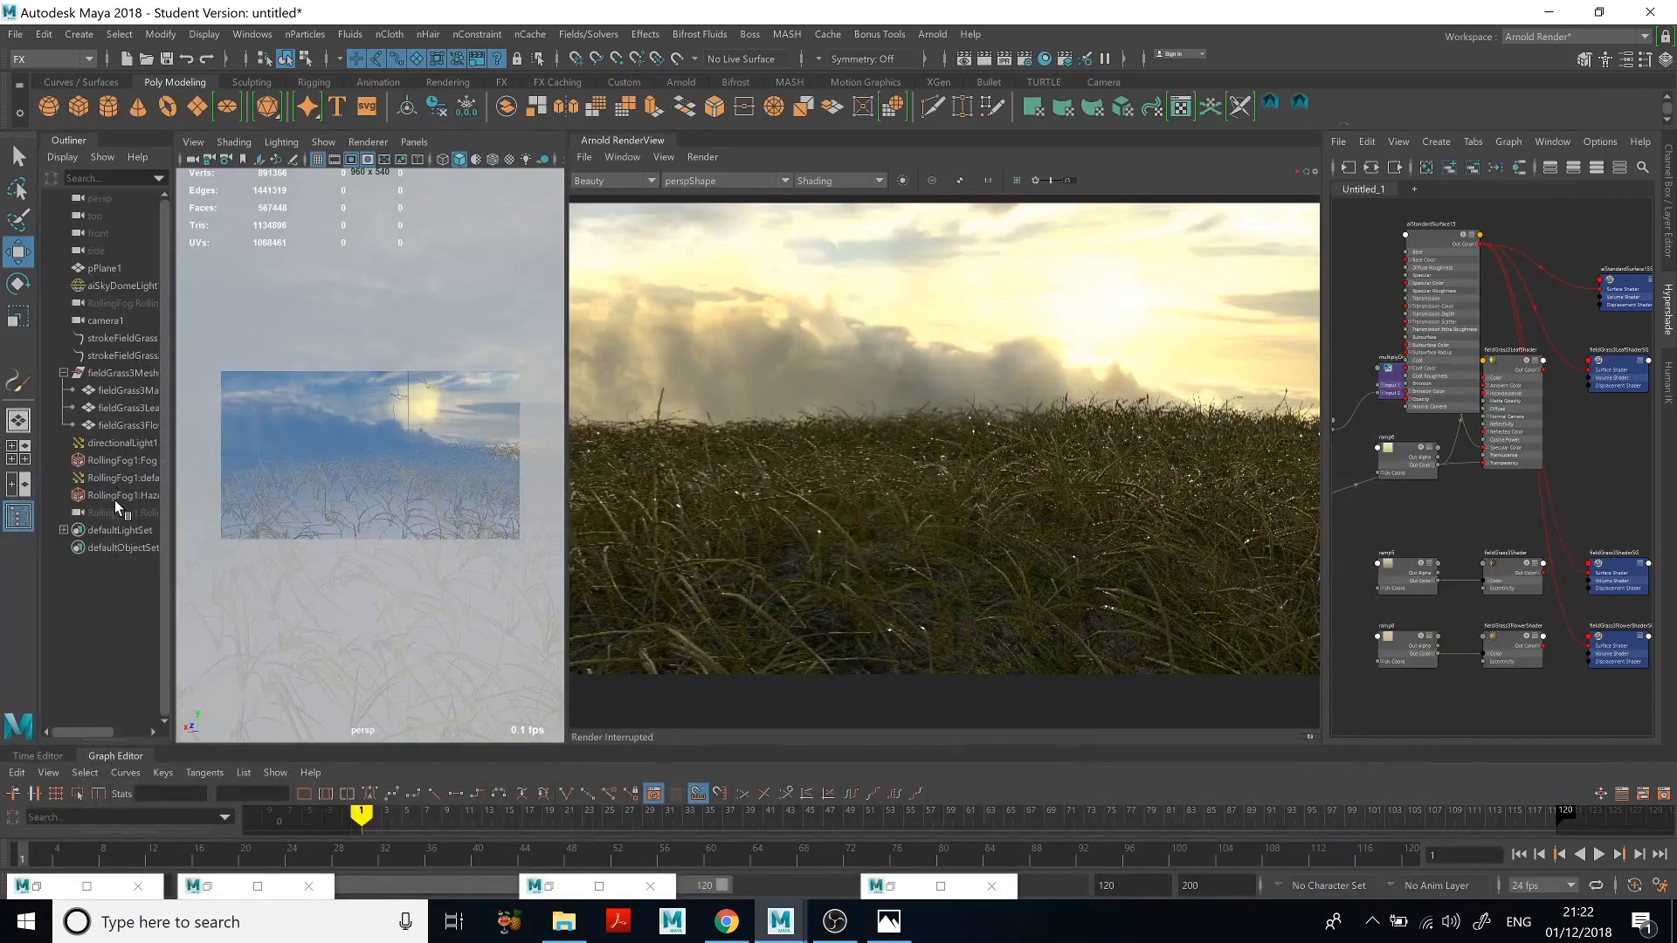
# Step: Render the grass field in Arnold with the imported rolling fog covering it
pyautogui.moveTo(340, 425); pyautogui.dragTo(355, 442)
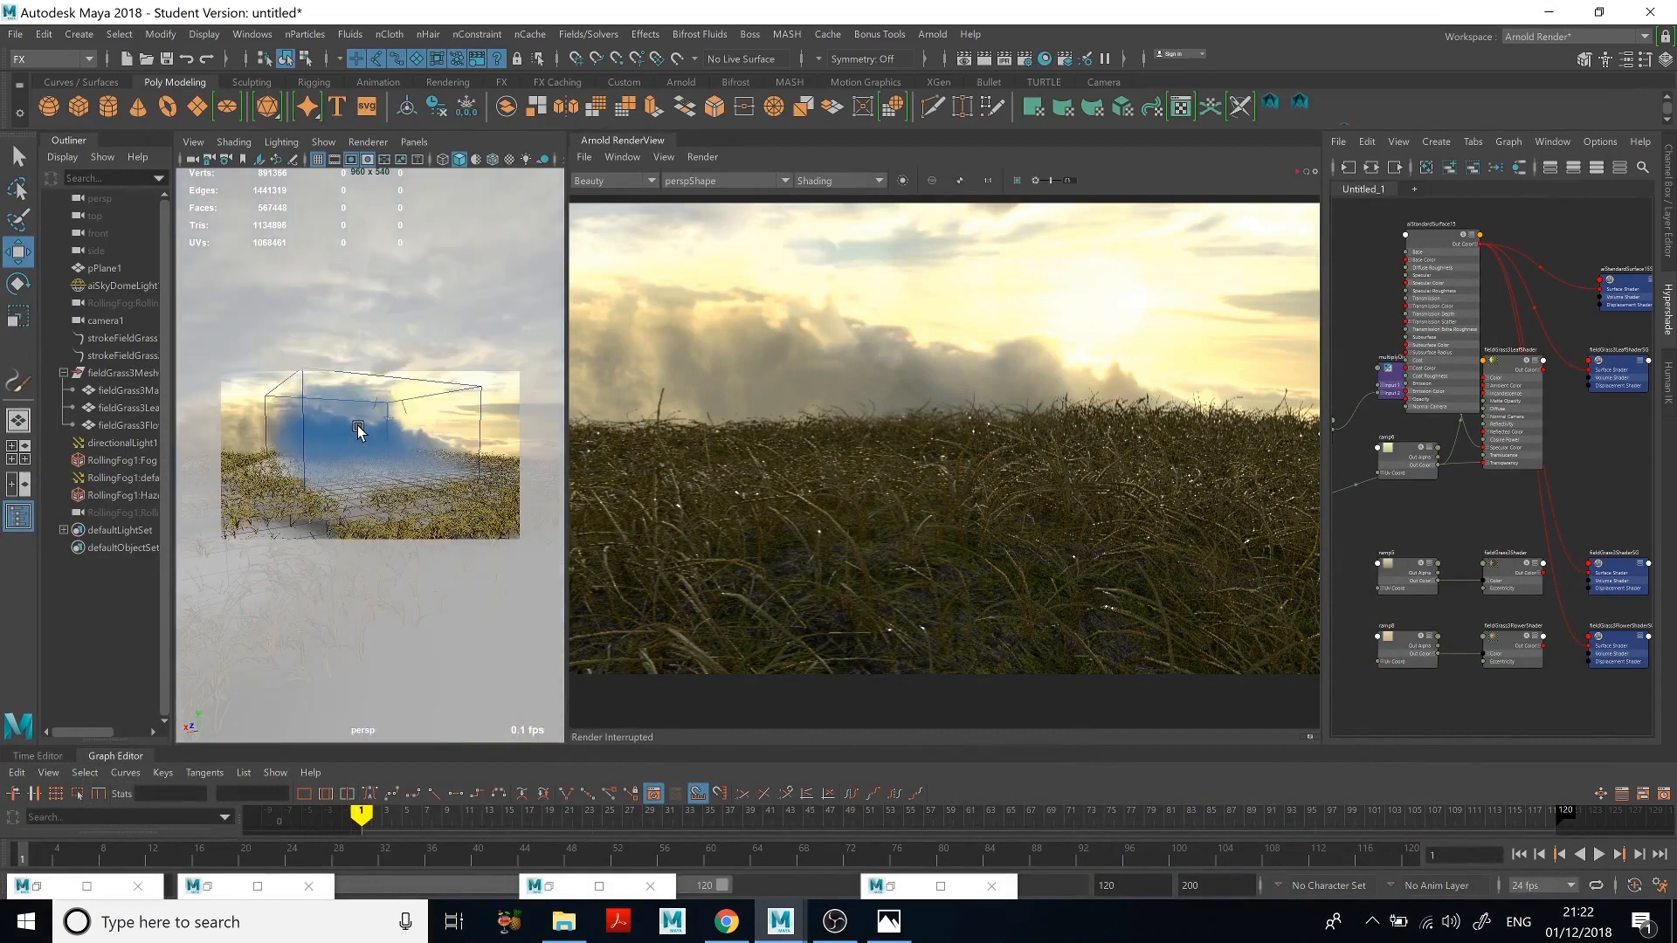
pyautogui.keyDown('alt'); pyautogui.moveTo(345, 403); pyautogui.dragTo(381, 435); pyautogui.keyUp('alt')
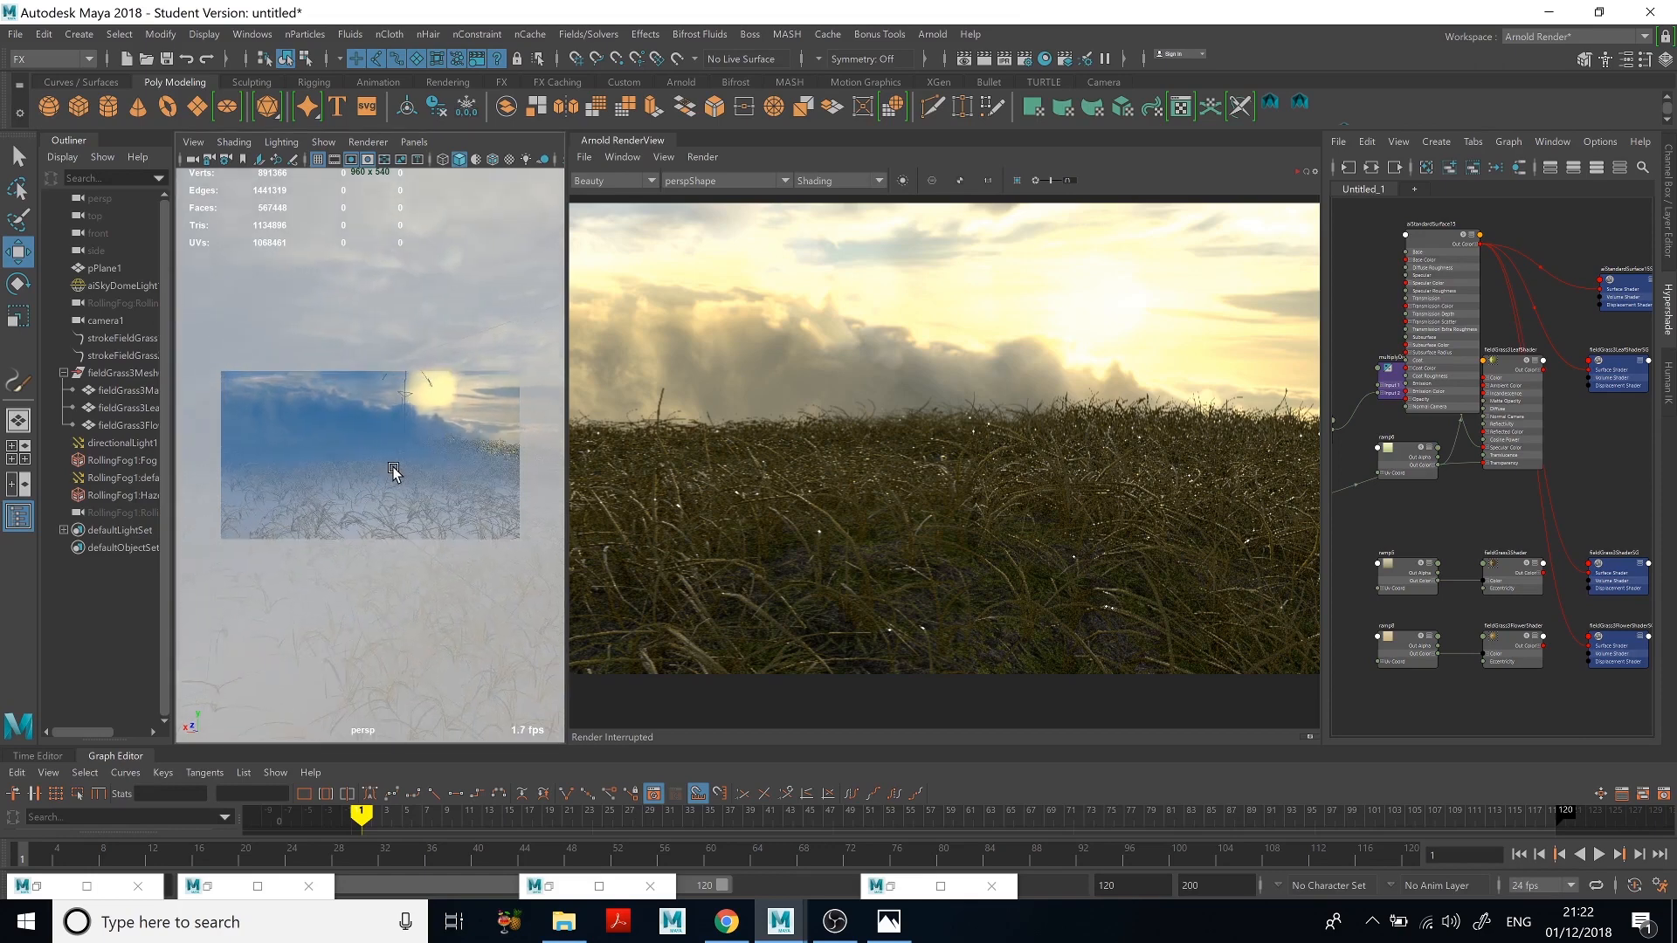
pyautogui.click(1295, 173)
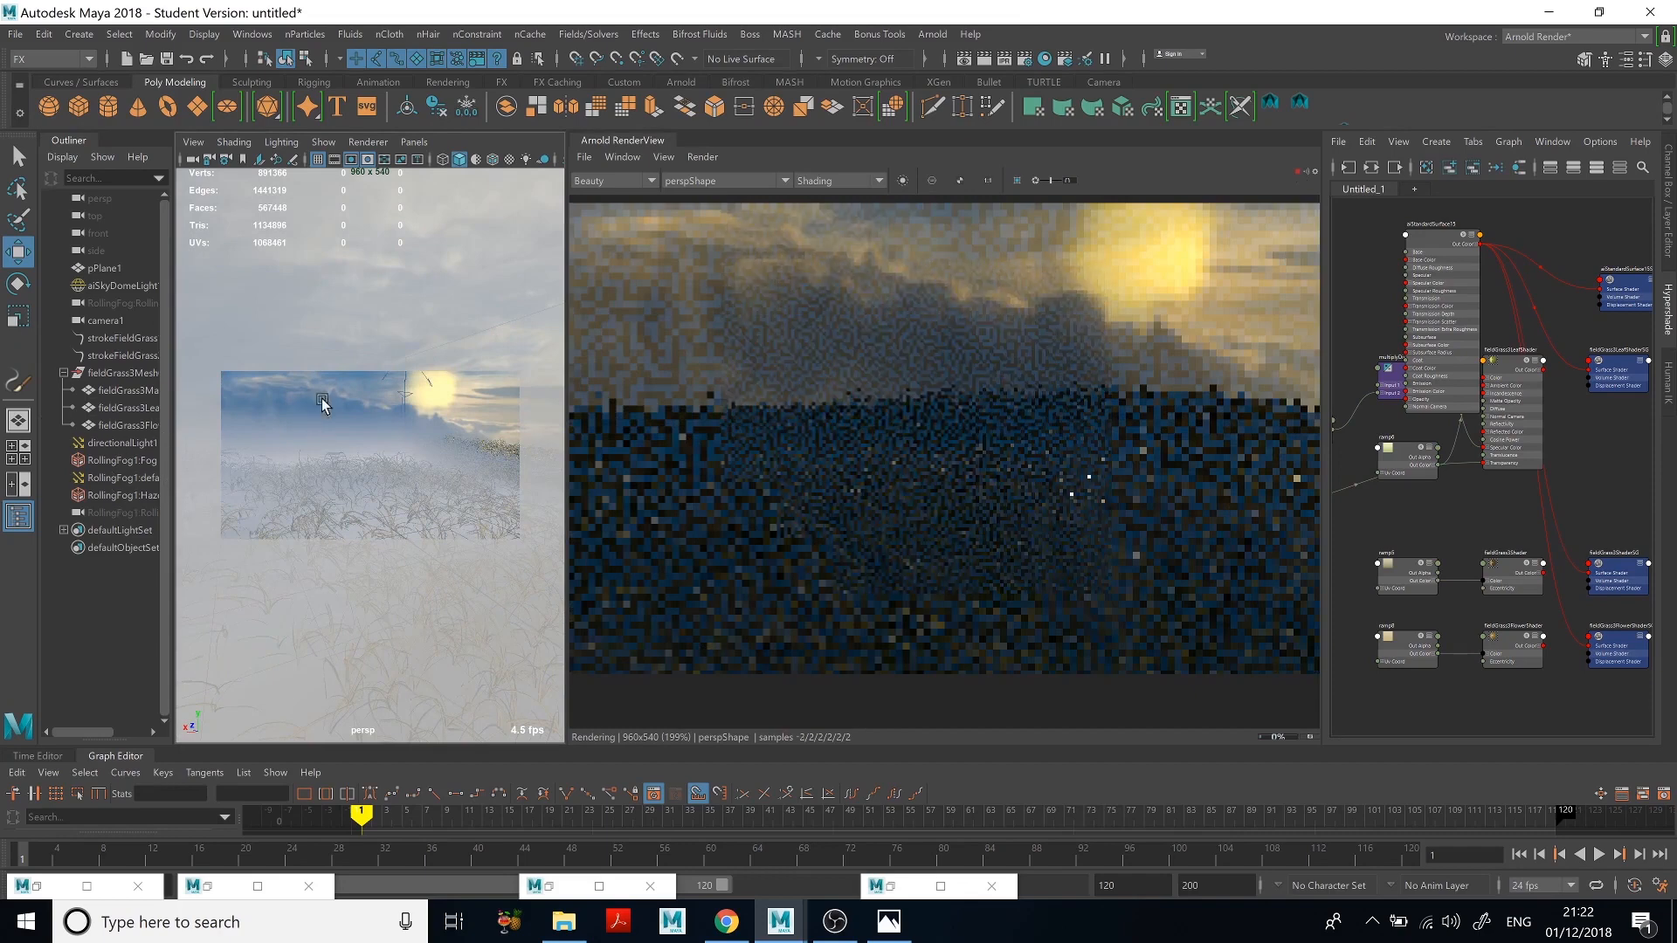
# Step: Delete the imported RollingFog1 Haze fluid and the RollingFog1 default light from the scene
pyautogui.scroll(-2, 1179, 342)
pyautogui.moveTo(1176, 341); pyautogui.dragTo(1076, 380, button='middle')
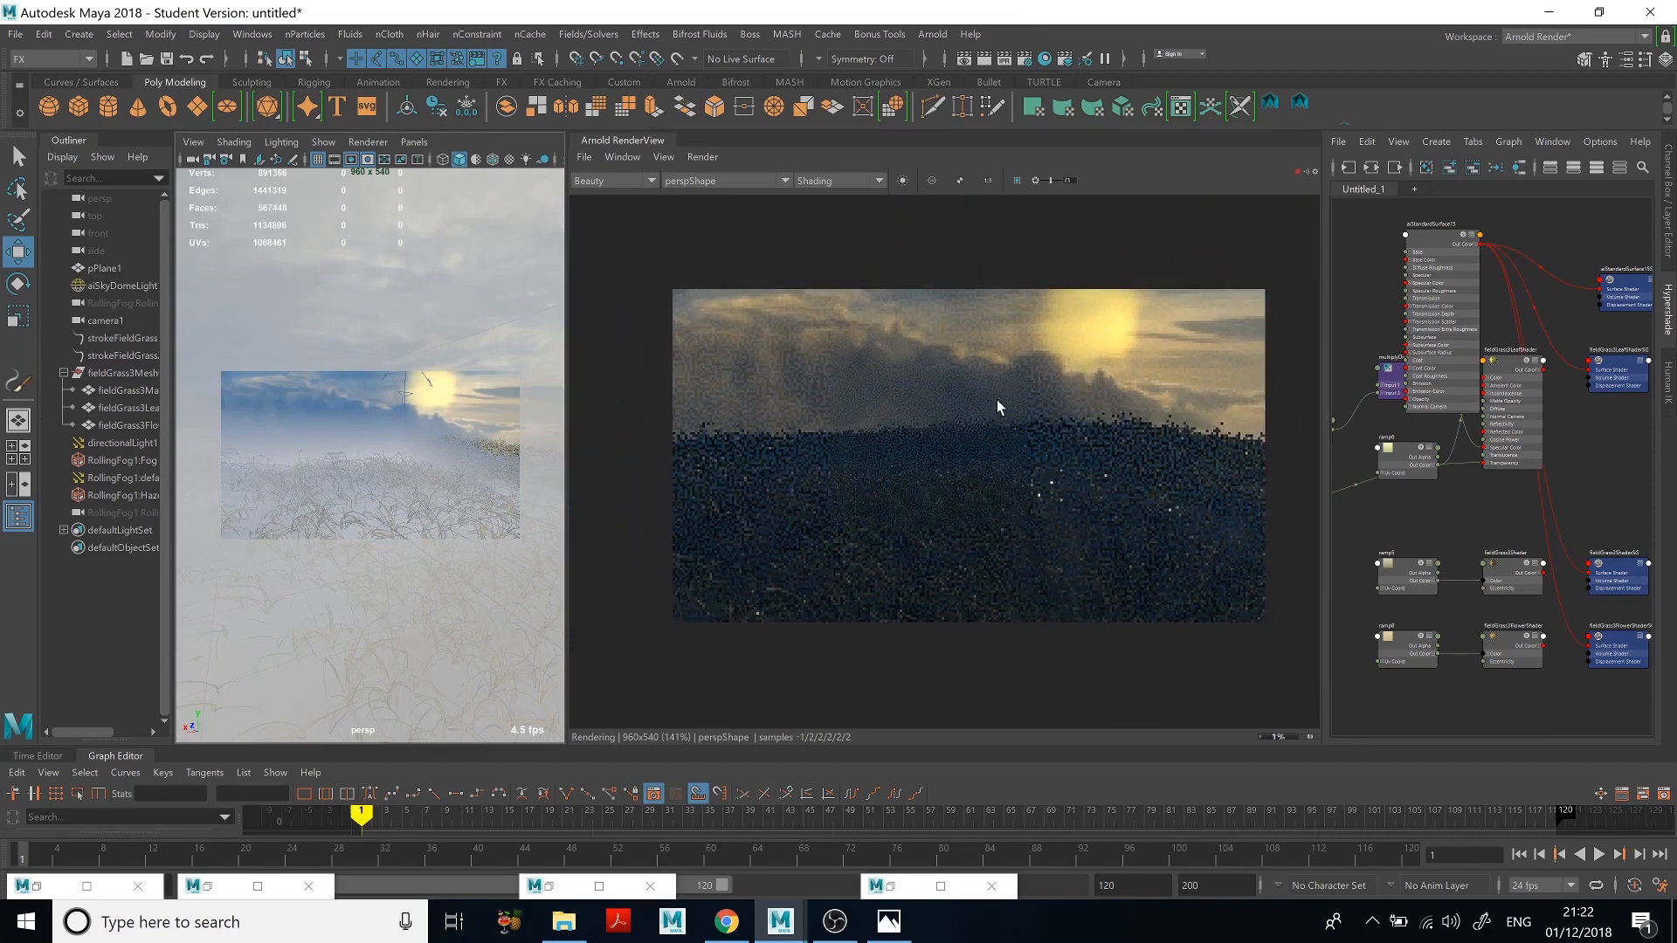
pyautogui.click(120, 493)
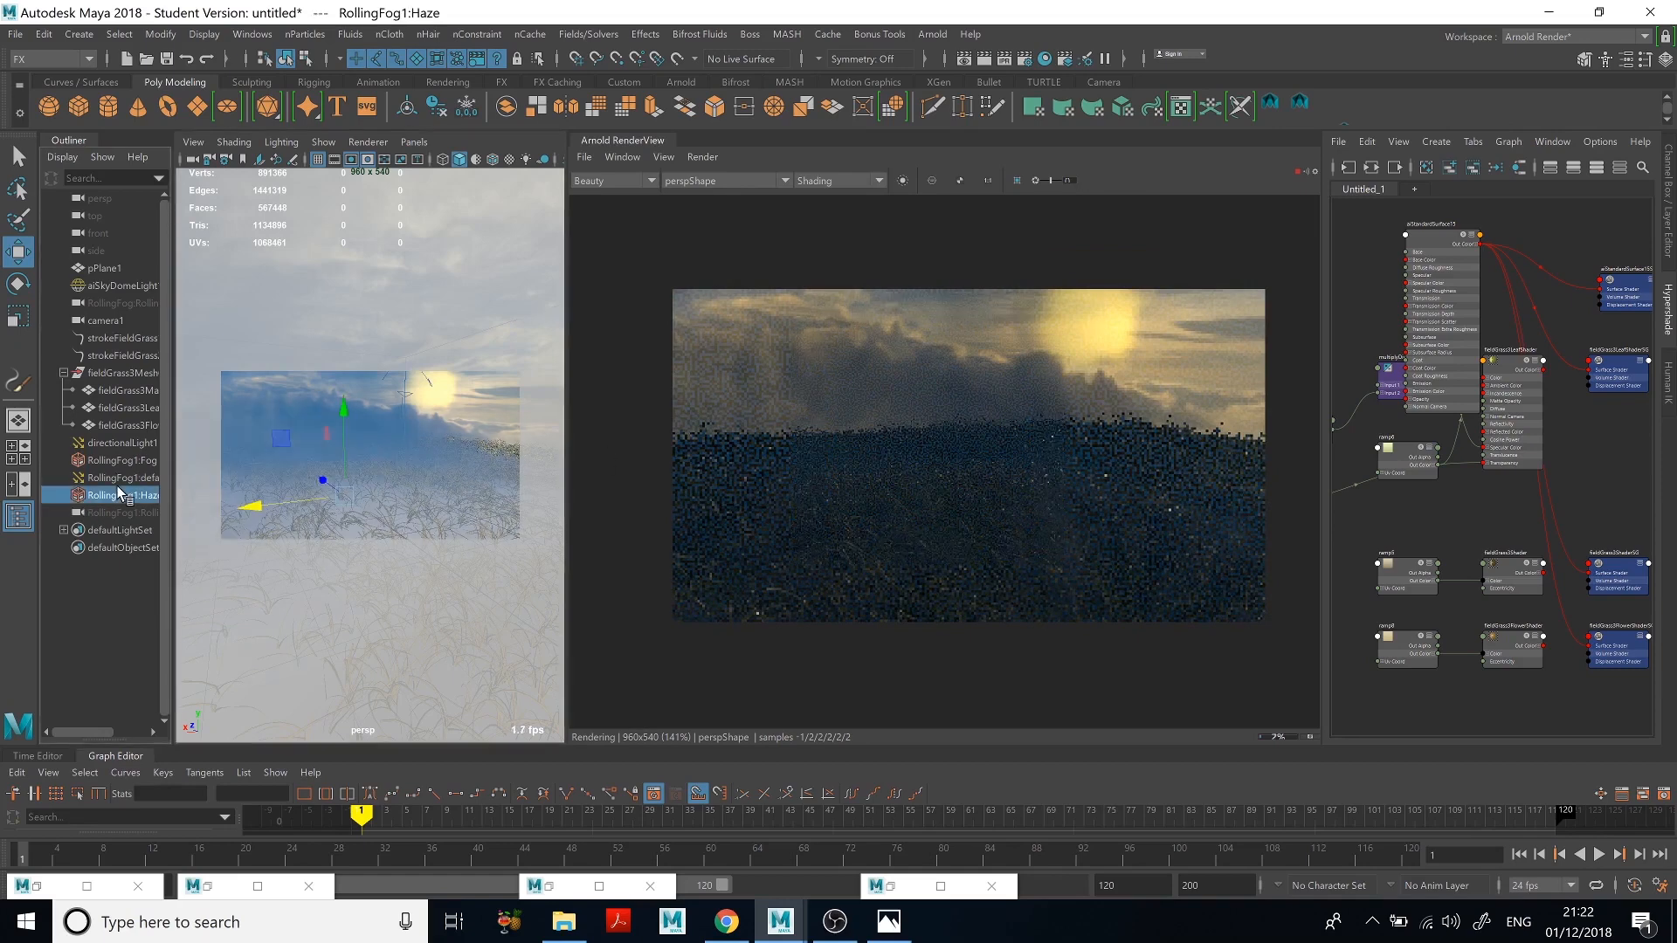
pyautogui.press('Delete')
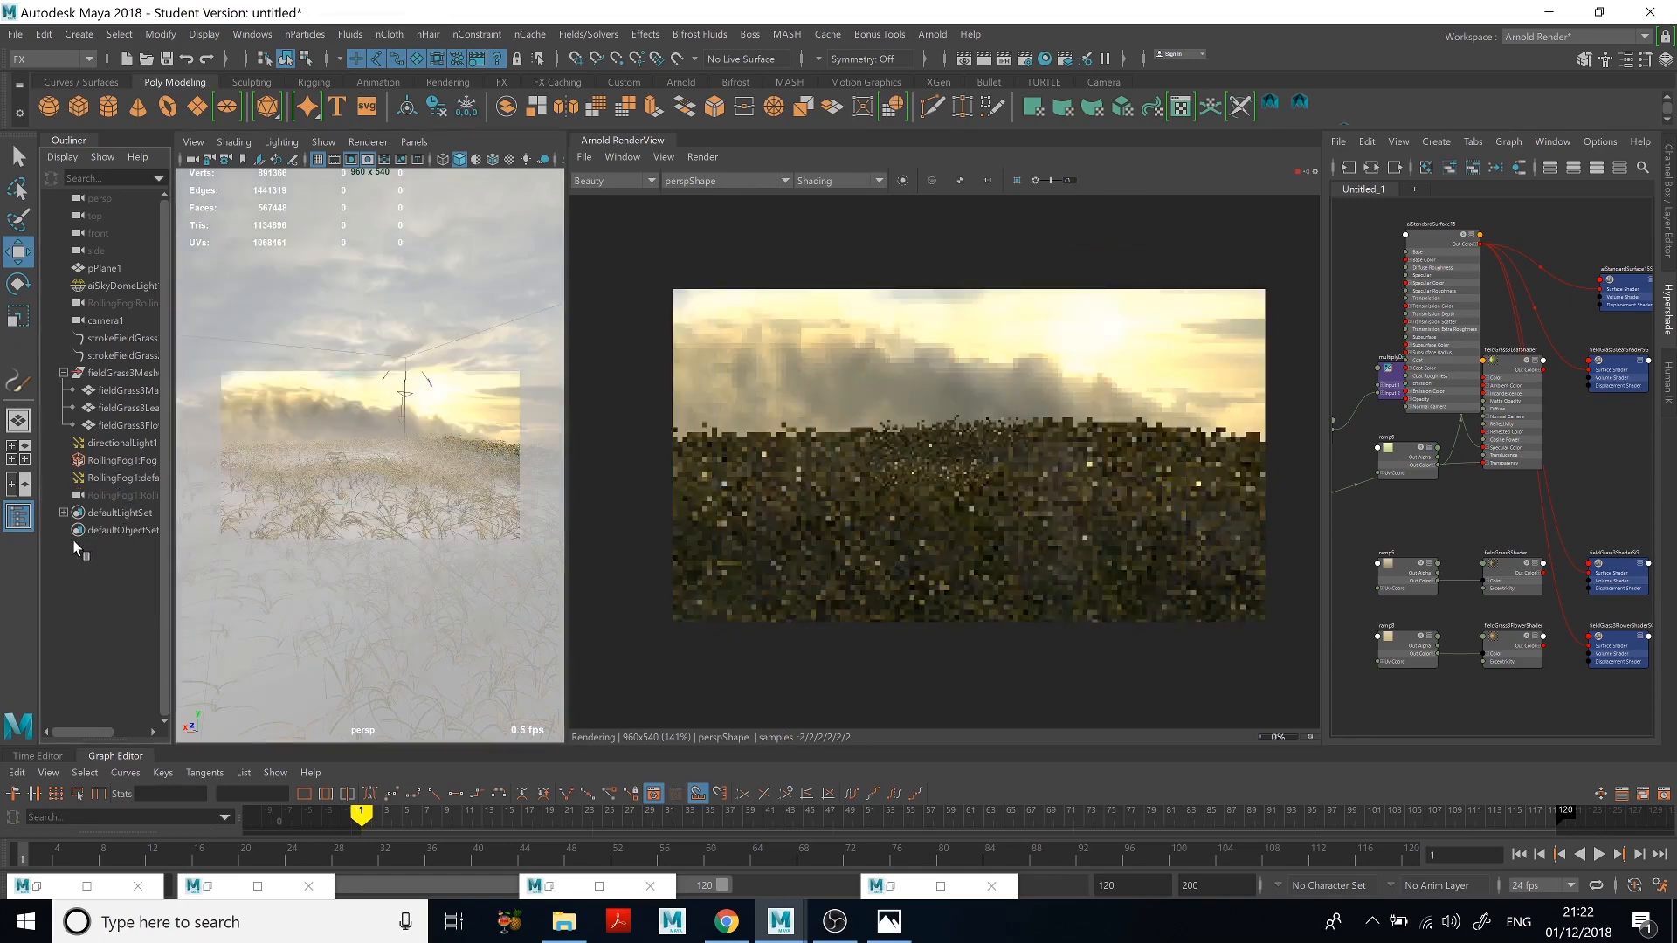
pyautogui.click(127, 478)
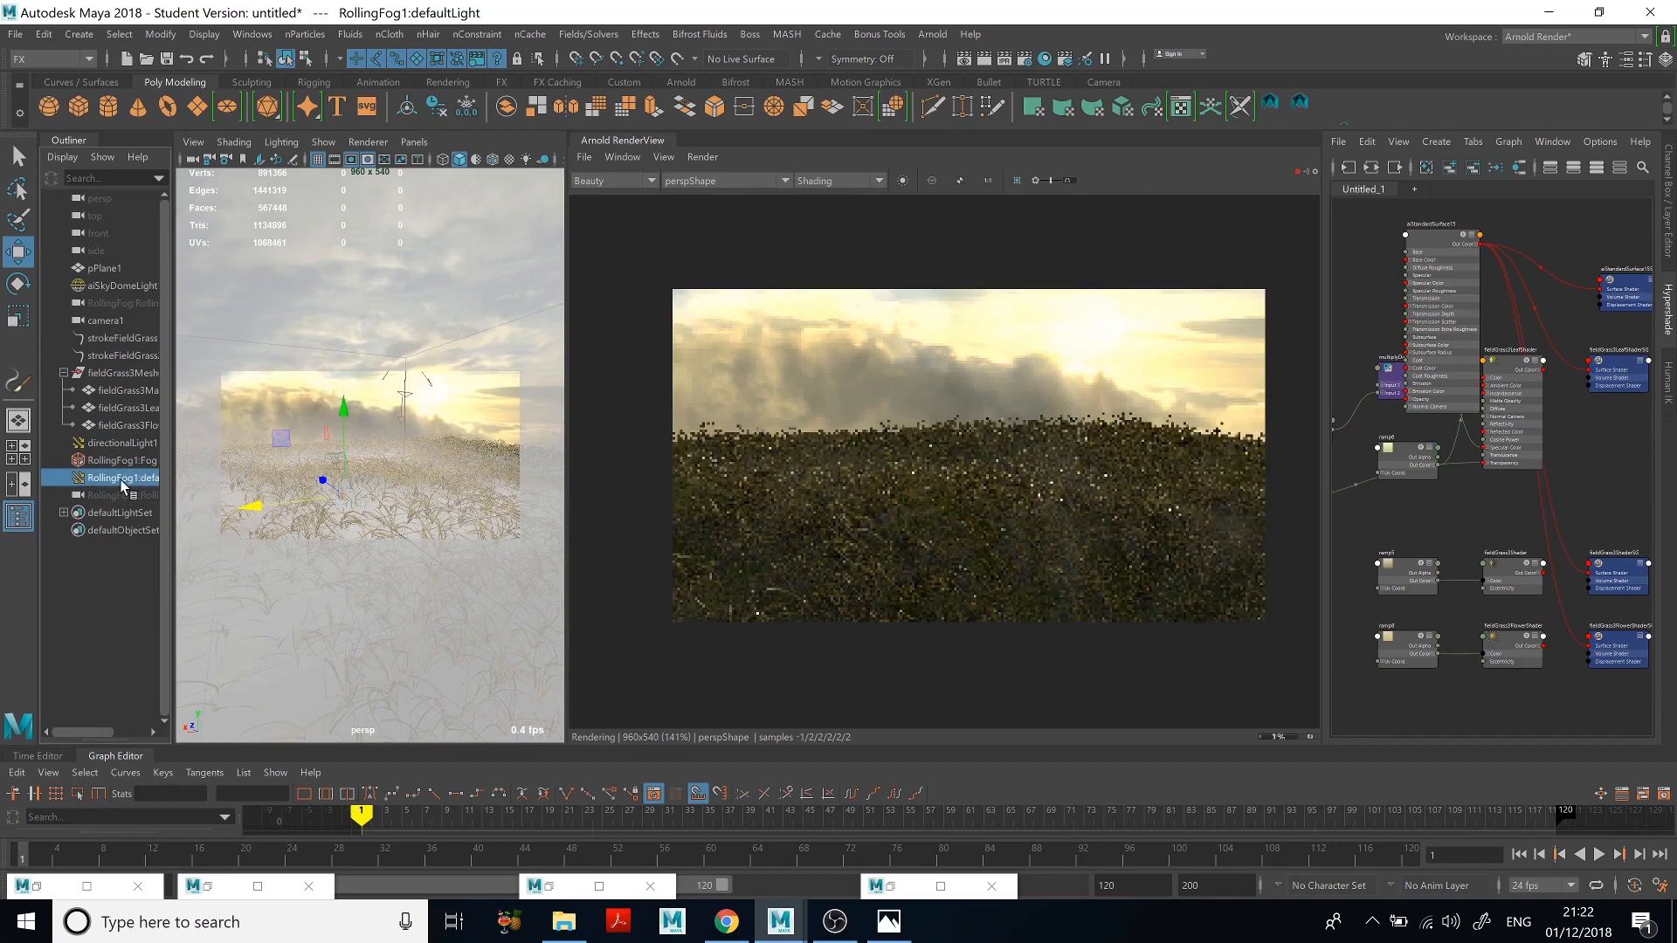
pyautogui.press('Delete')
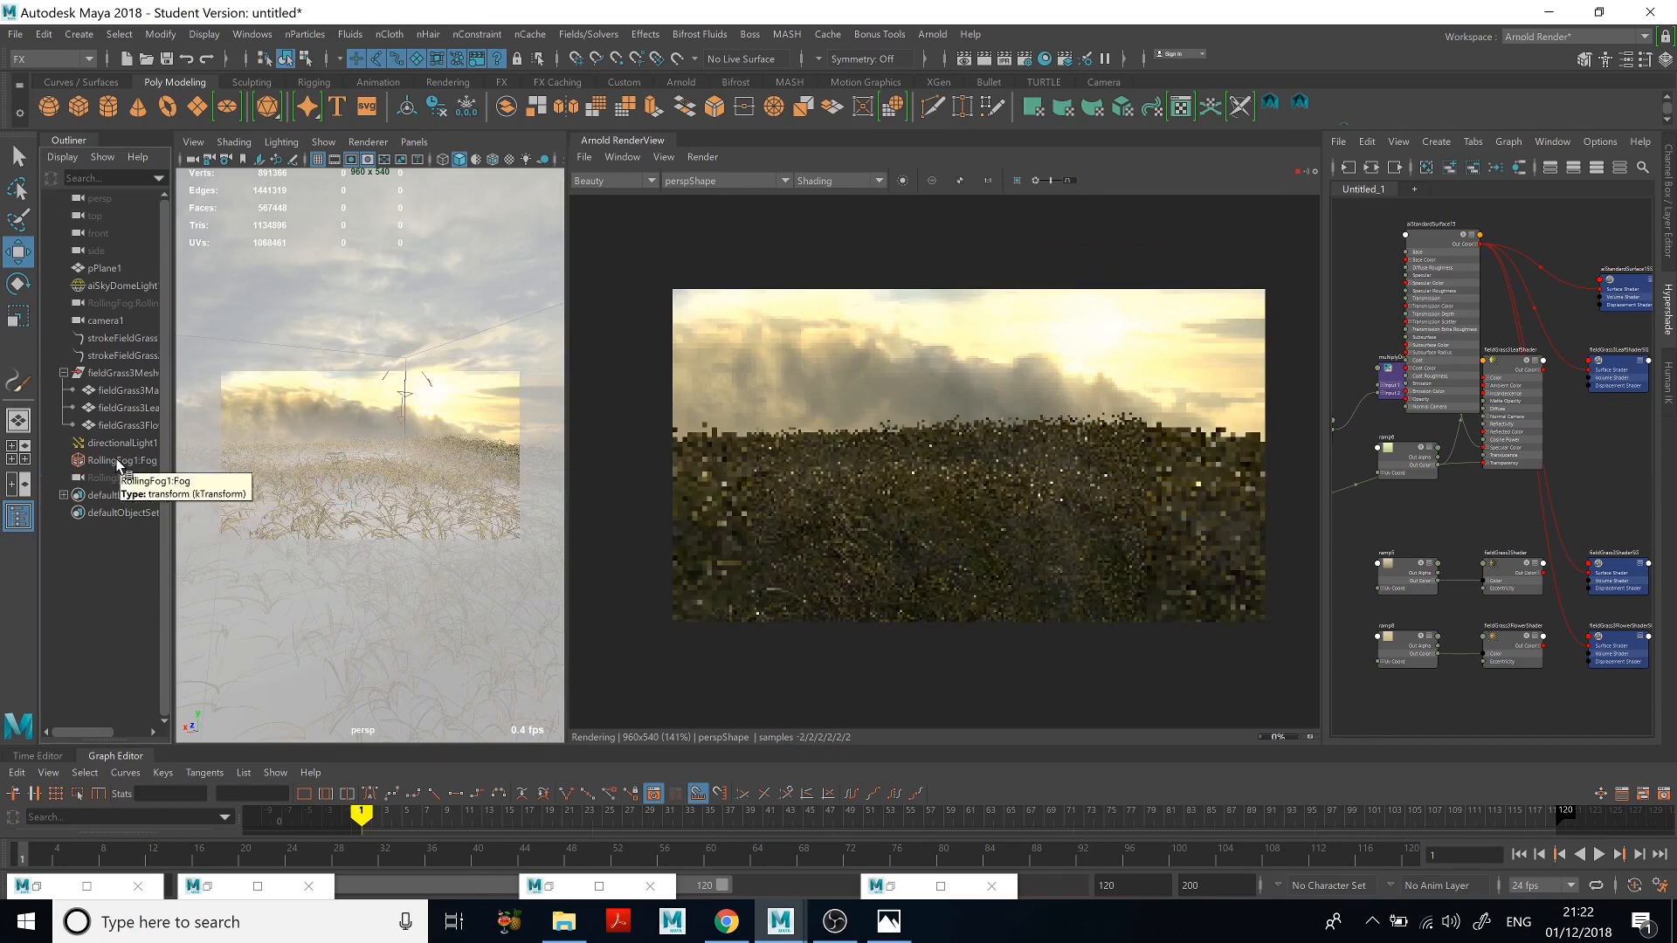
# Step: Widen the Arnold RenderView and check the RollingFog1:Fog fluid's contribution on its own before restoring the full render
pyautogui.click(101, 461)
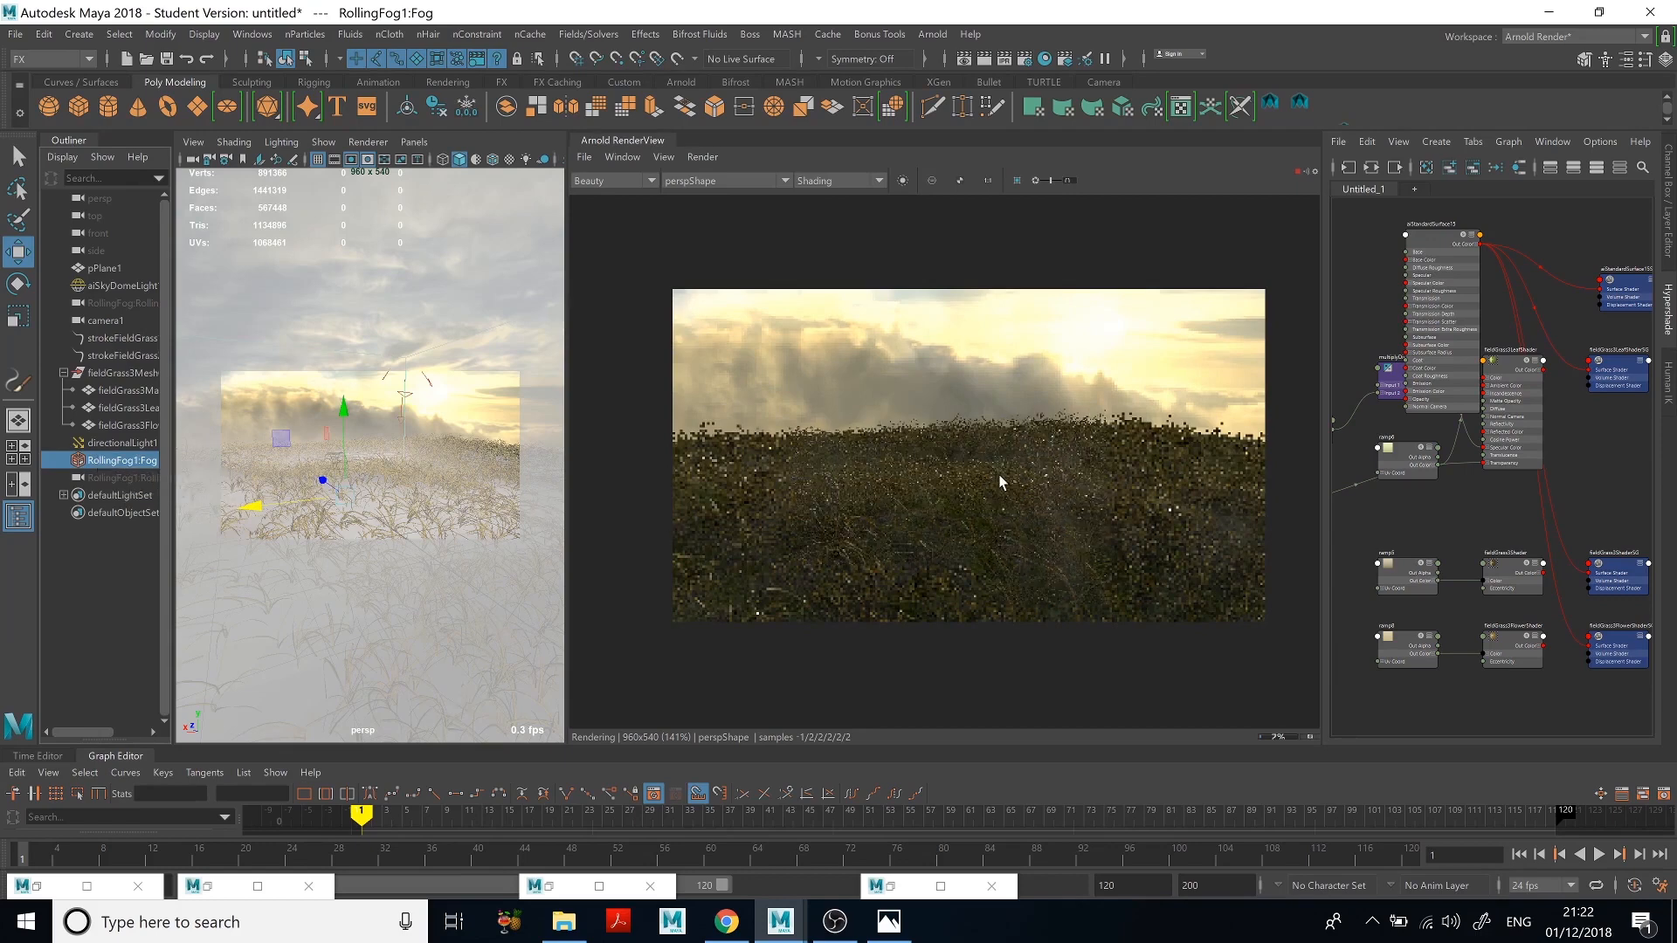
pyautogui.scroll(2, 1003, 468)
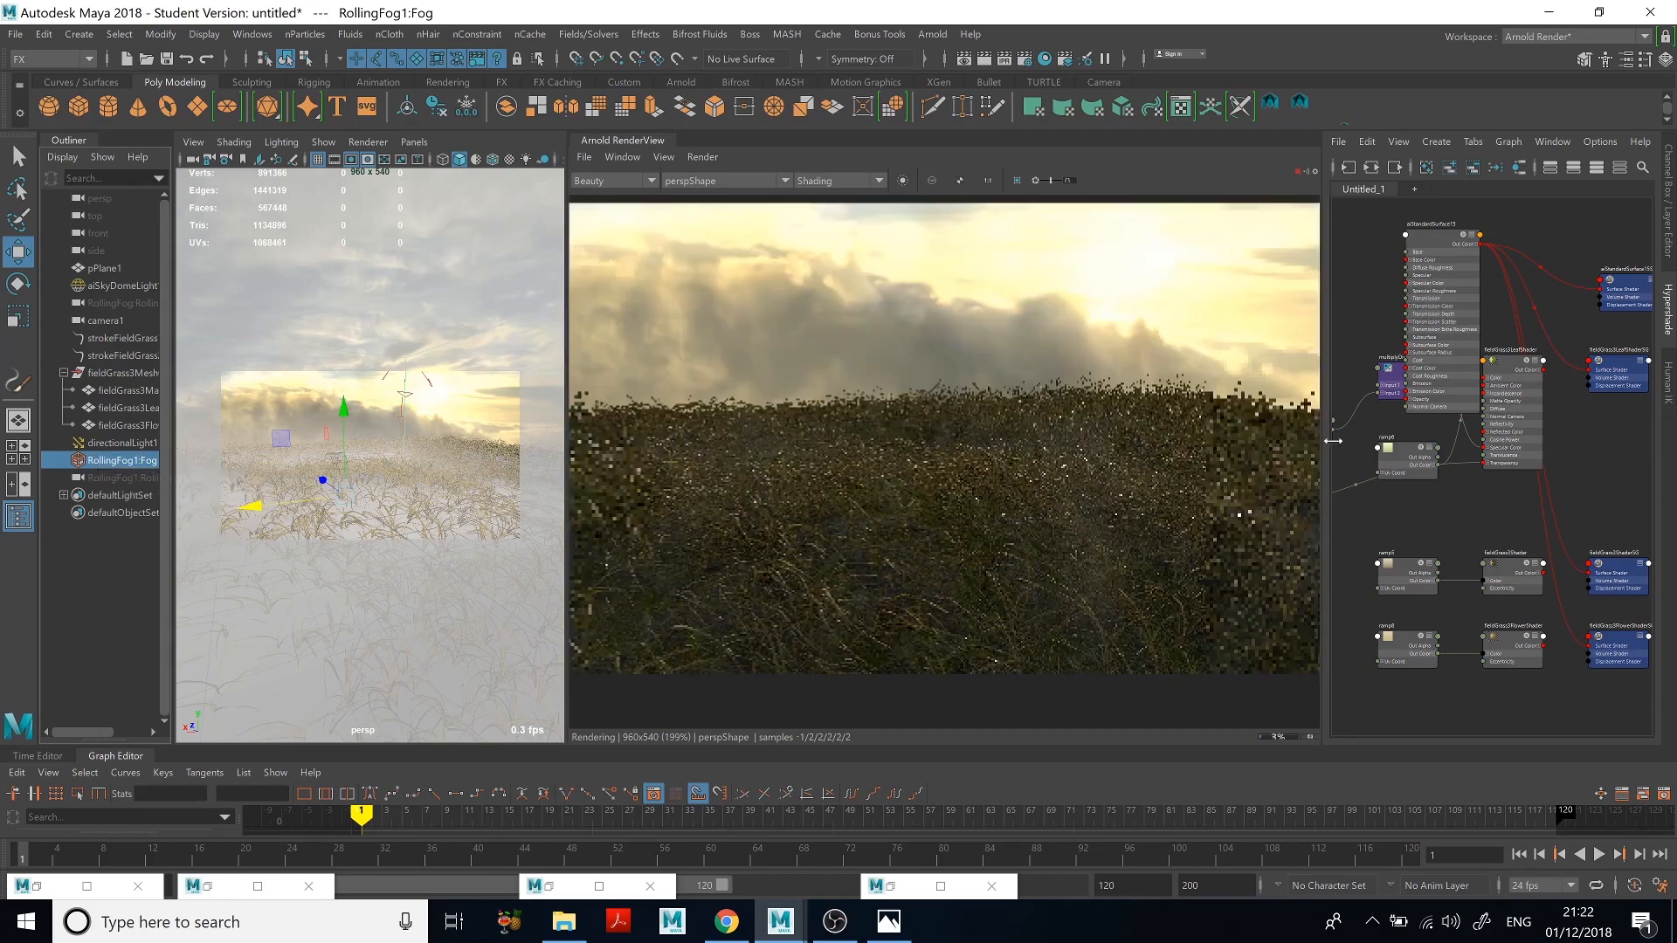
pyautogui.moveTo(1324, 376); pyautogui.dragTo(1445, 384)
pyautogui.scroll(-2, 1207, 461)
pyautogui.scroll(2, 1207, 461)
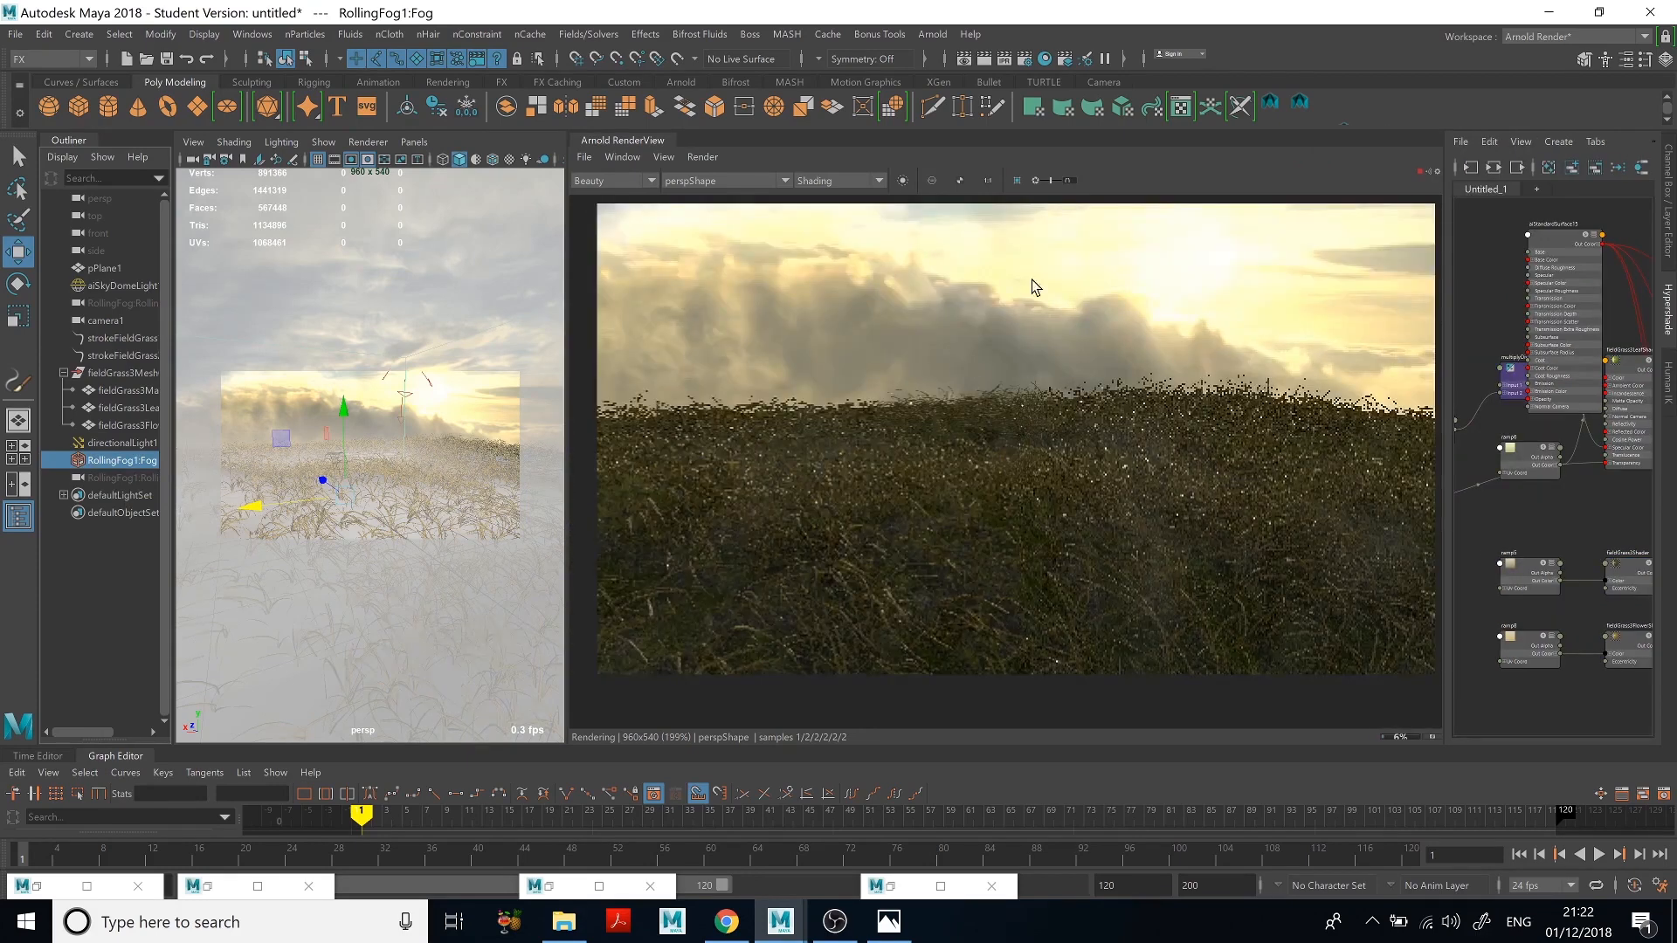
pyautogui.click(902, 180)
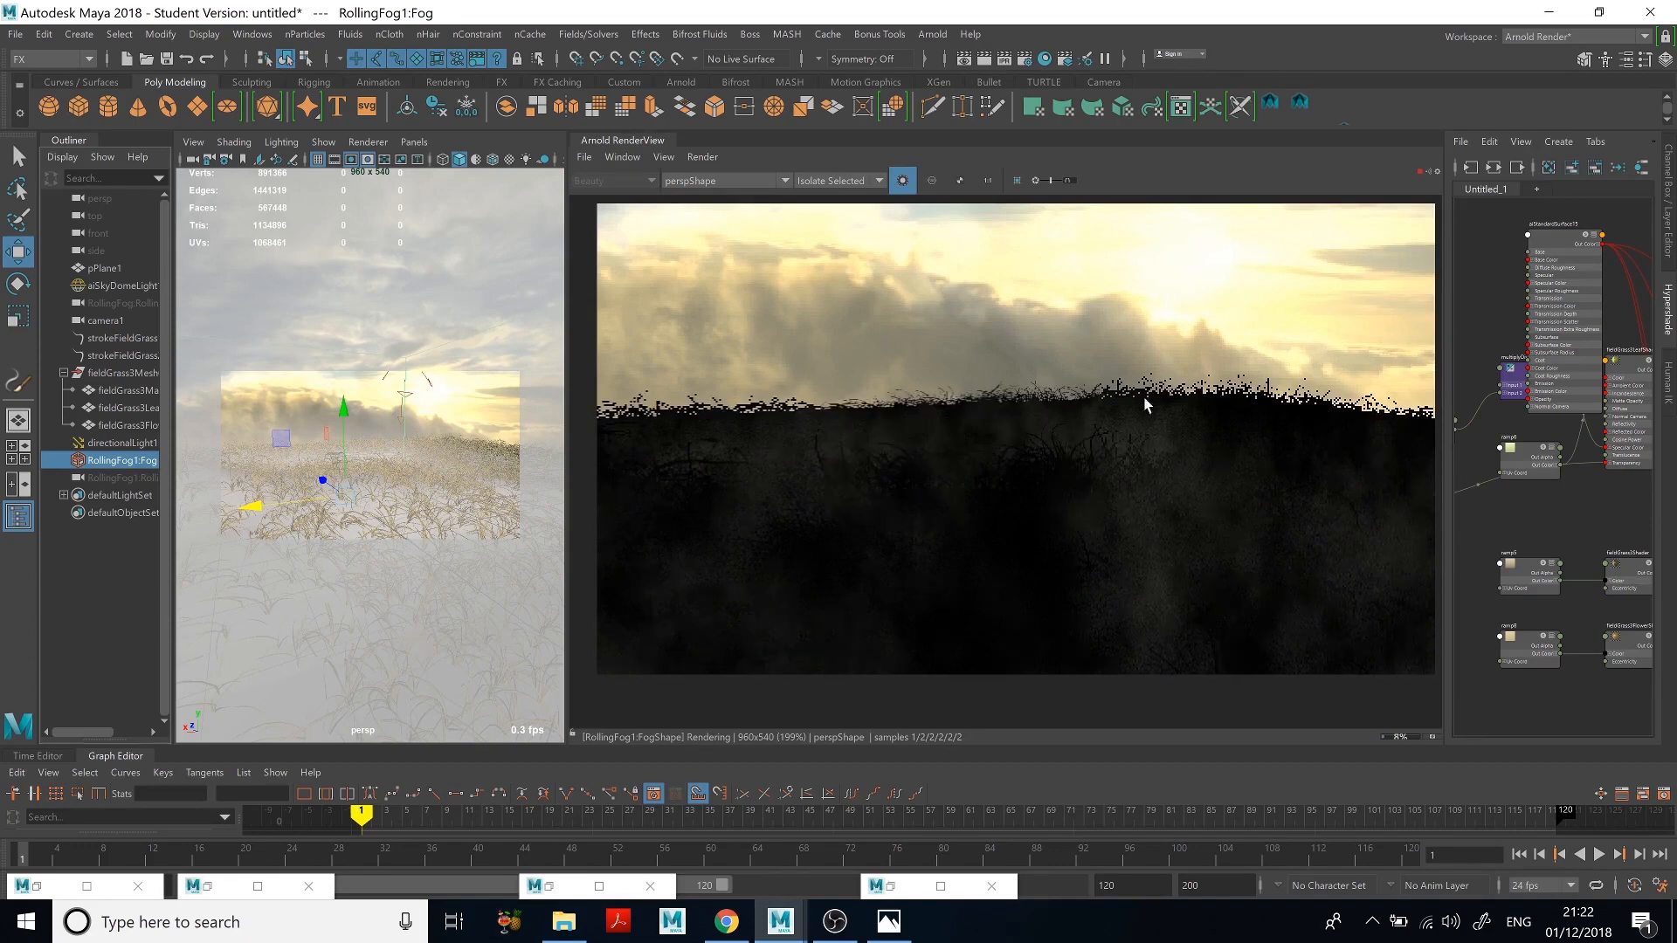
pyautogui.click(898, 181)
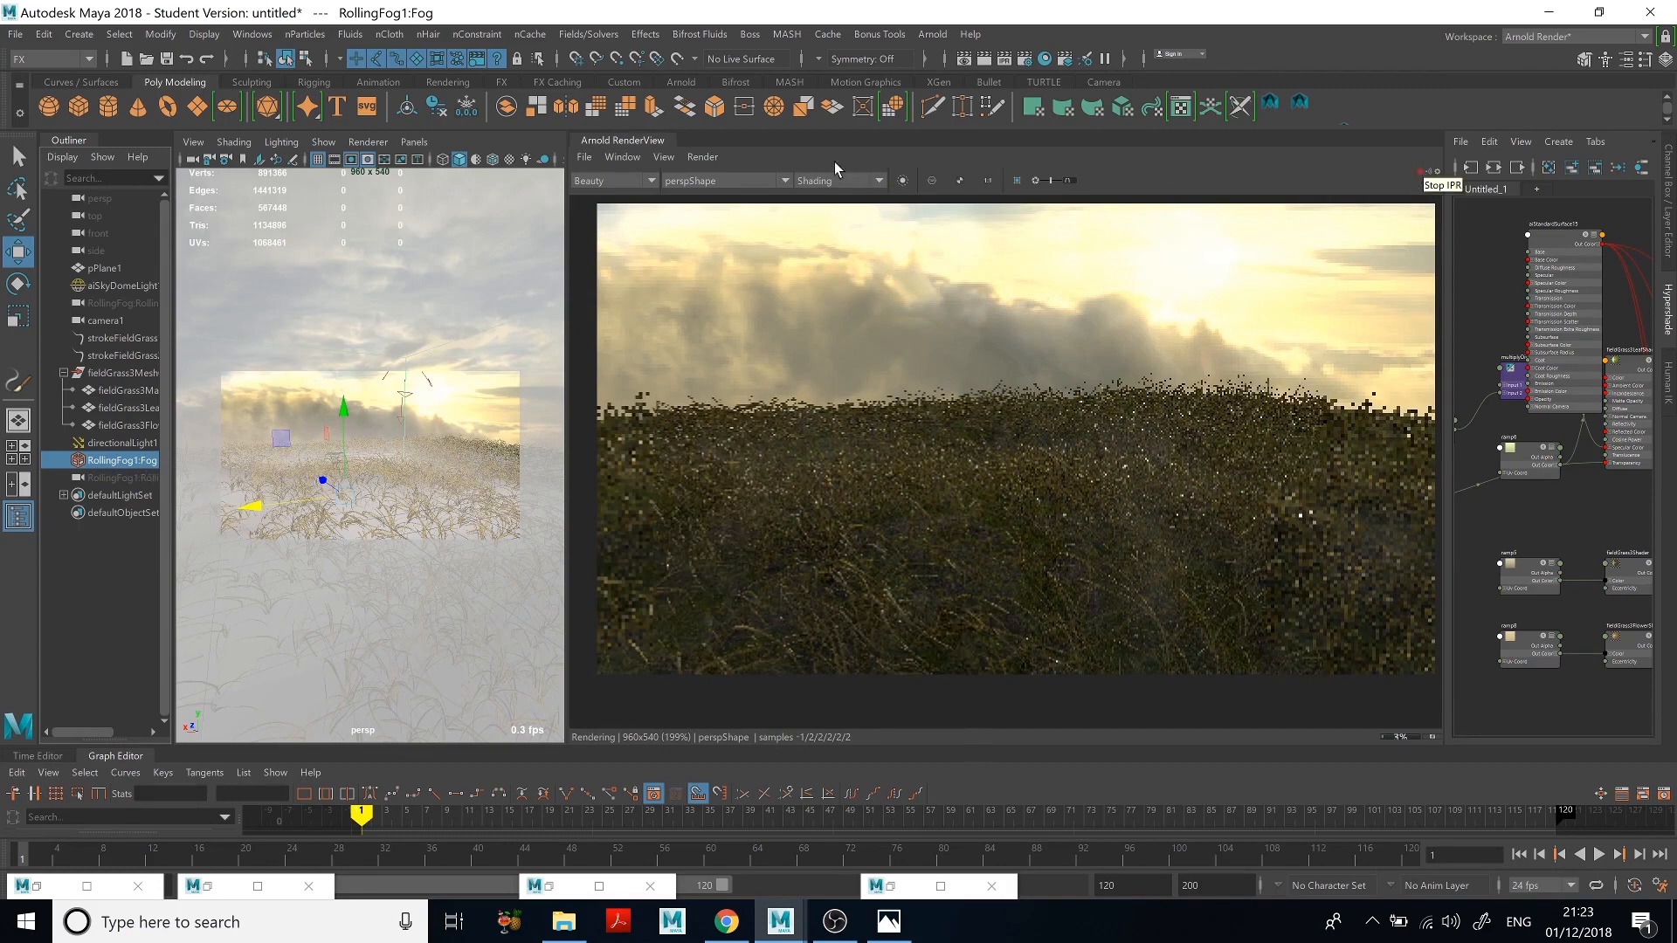
# Step: Check the directional light's isolated contribution, restore the full render and raise the light's intensity to 4.541
pyautogui.click(902, 180)
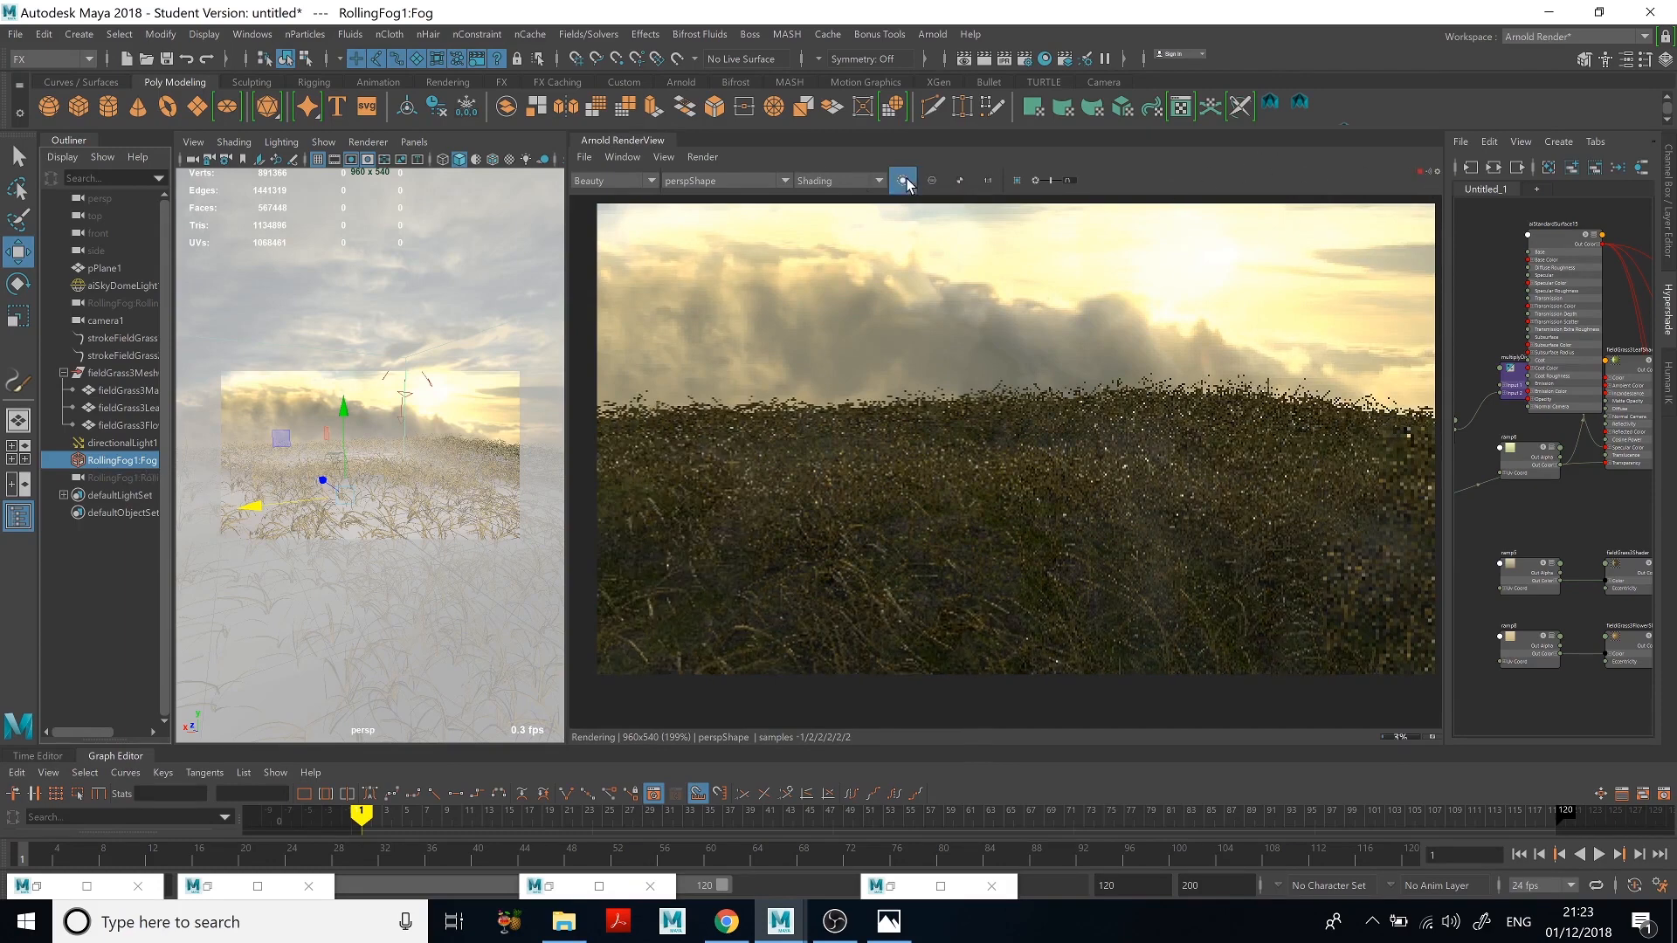
pyautogui.click(120, 444)
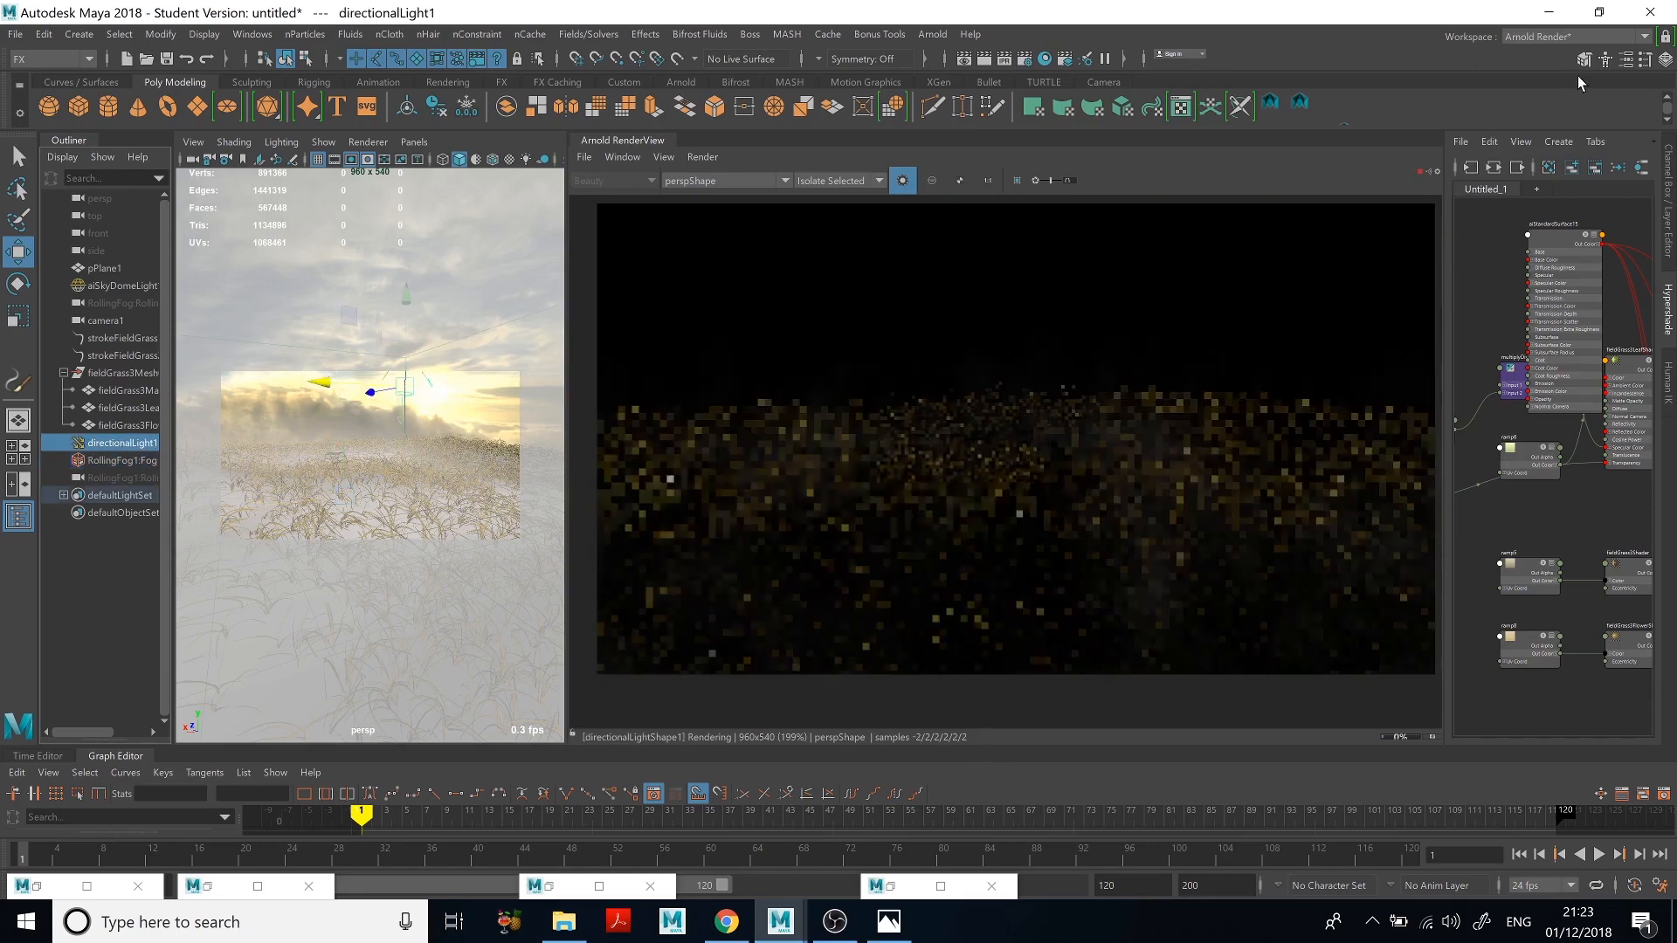
pyautogui.click(1625, 60)
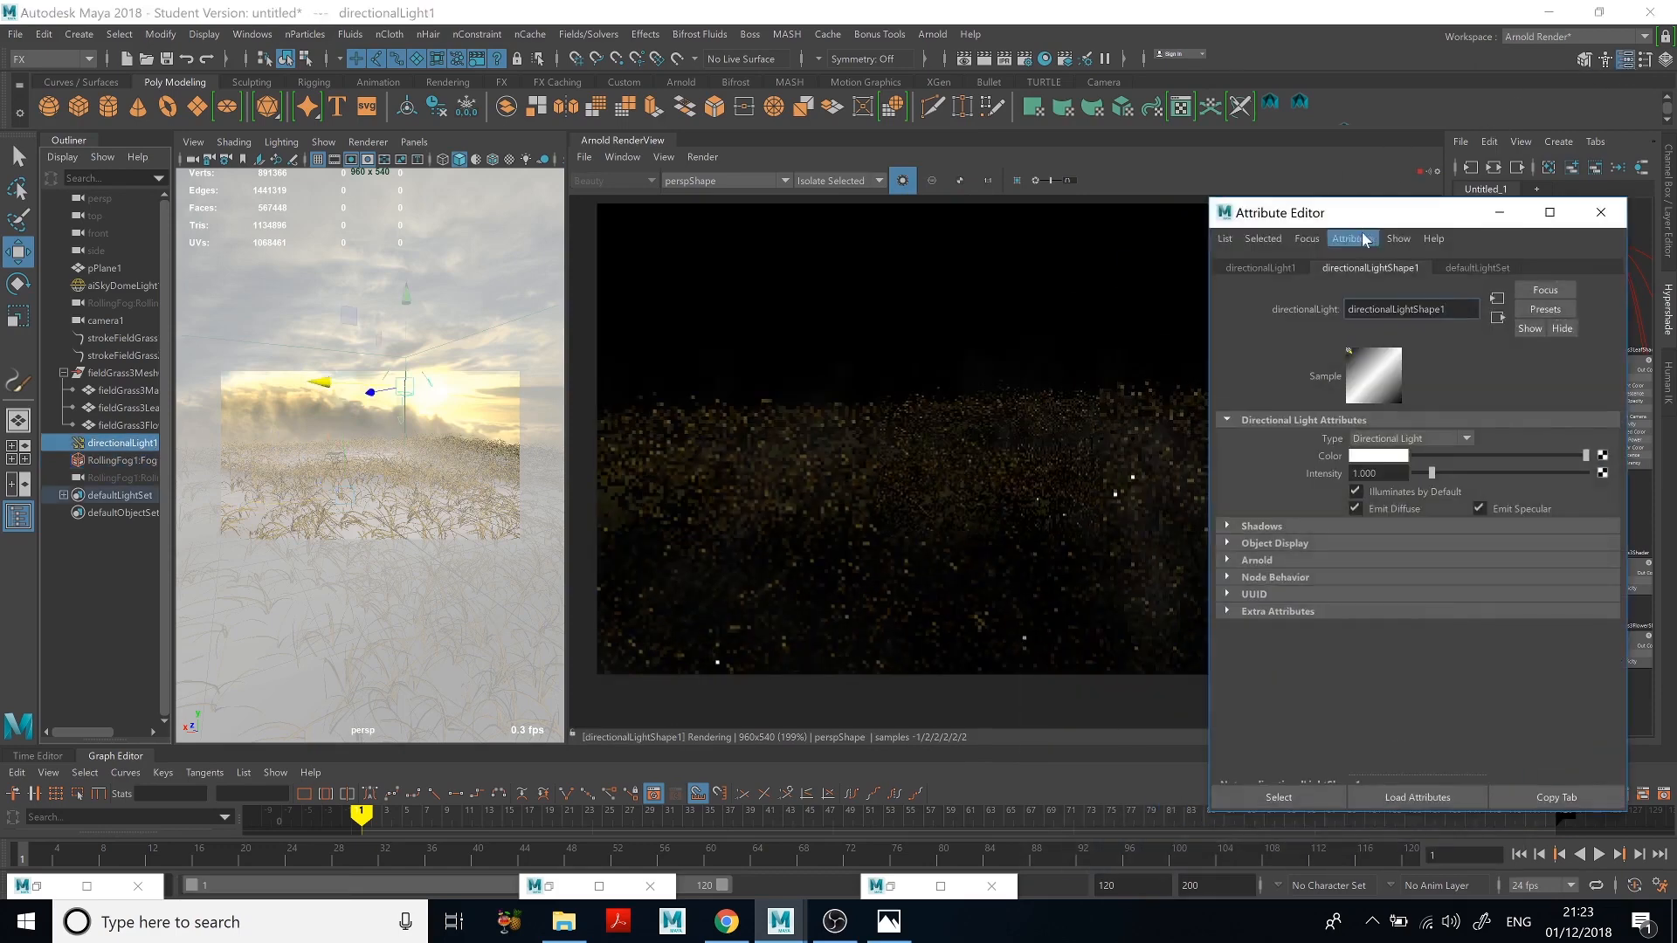
pyautogui.moveTo(1393, 223); pyautogui.dragTo(538, 215)
pyautogui.click(903, 181)
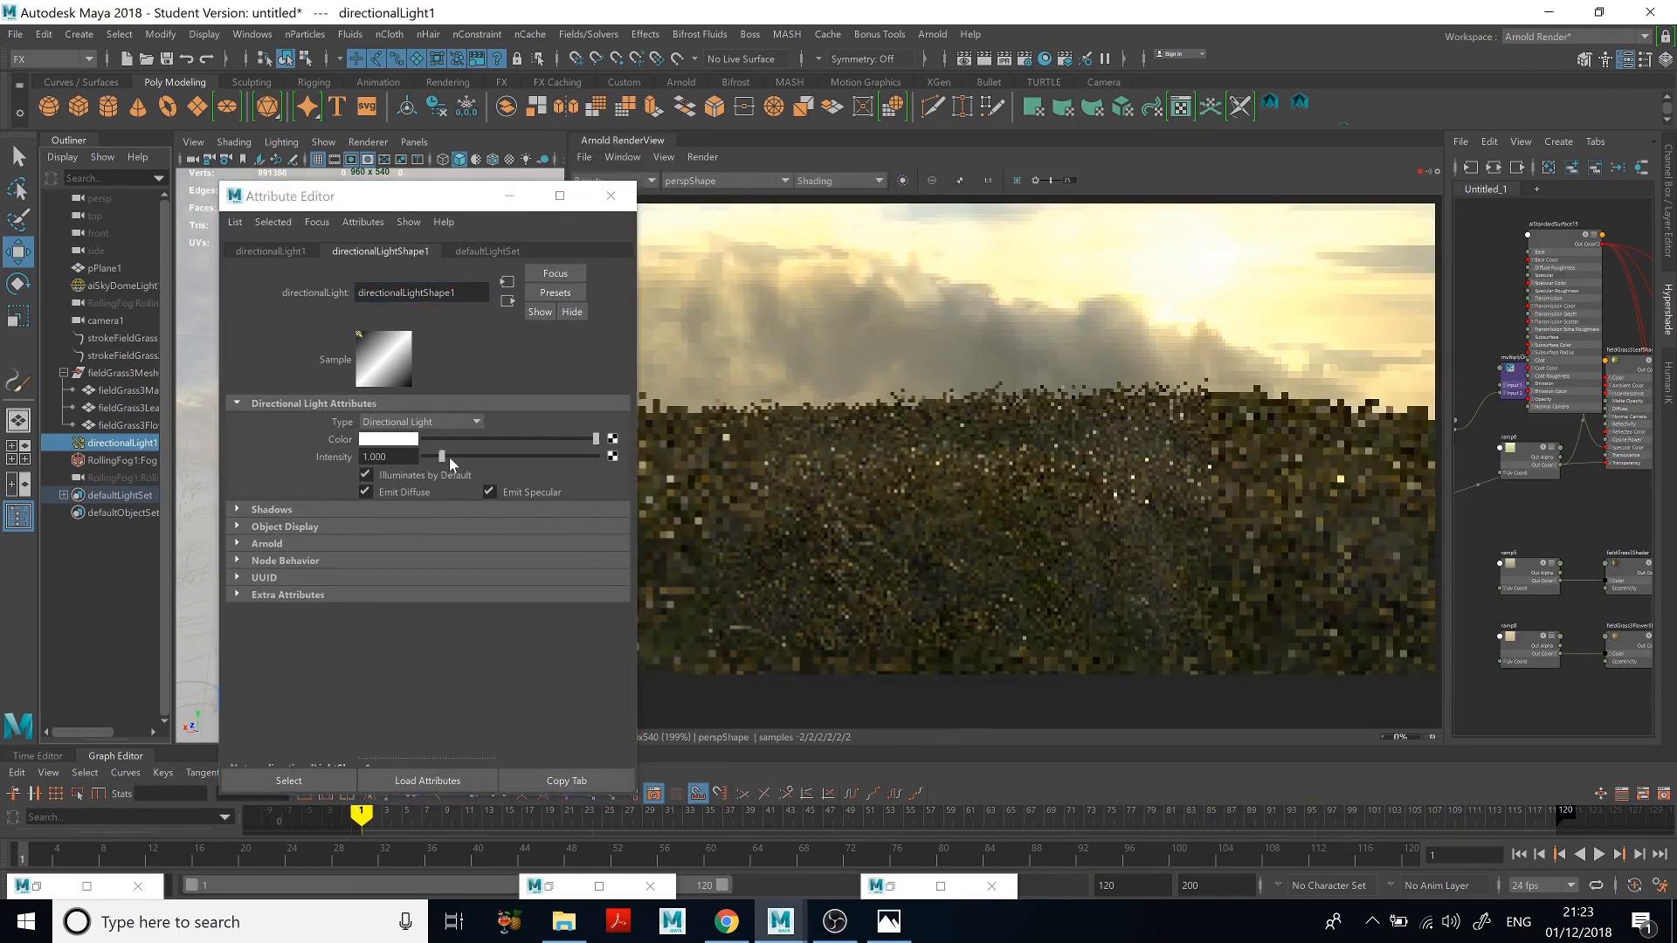
pyautogui.moveTo(444, 458); pyautogui.dragTo(502, 463)
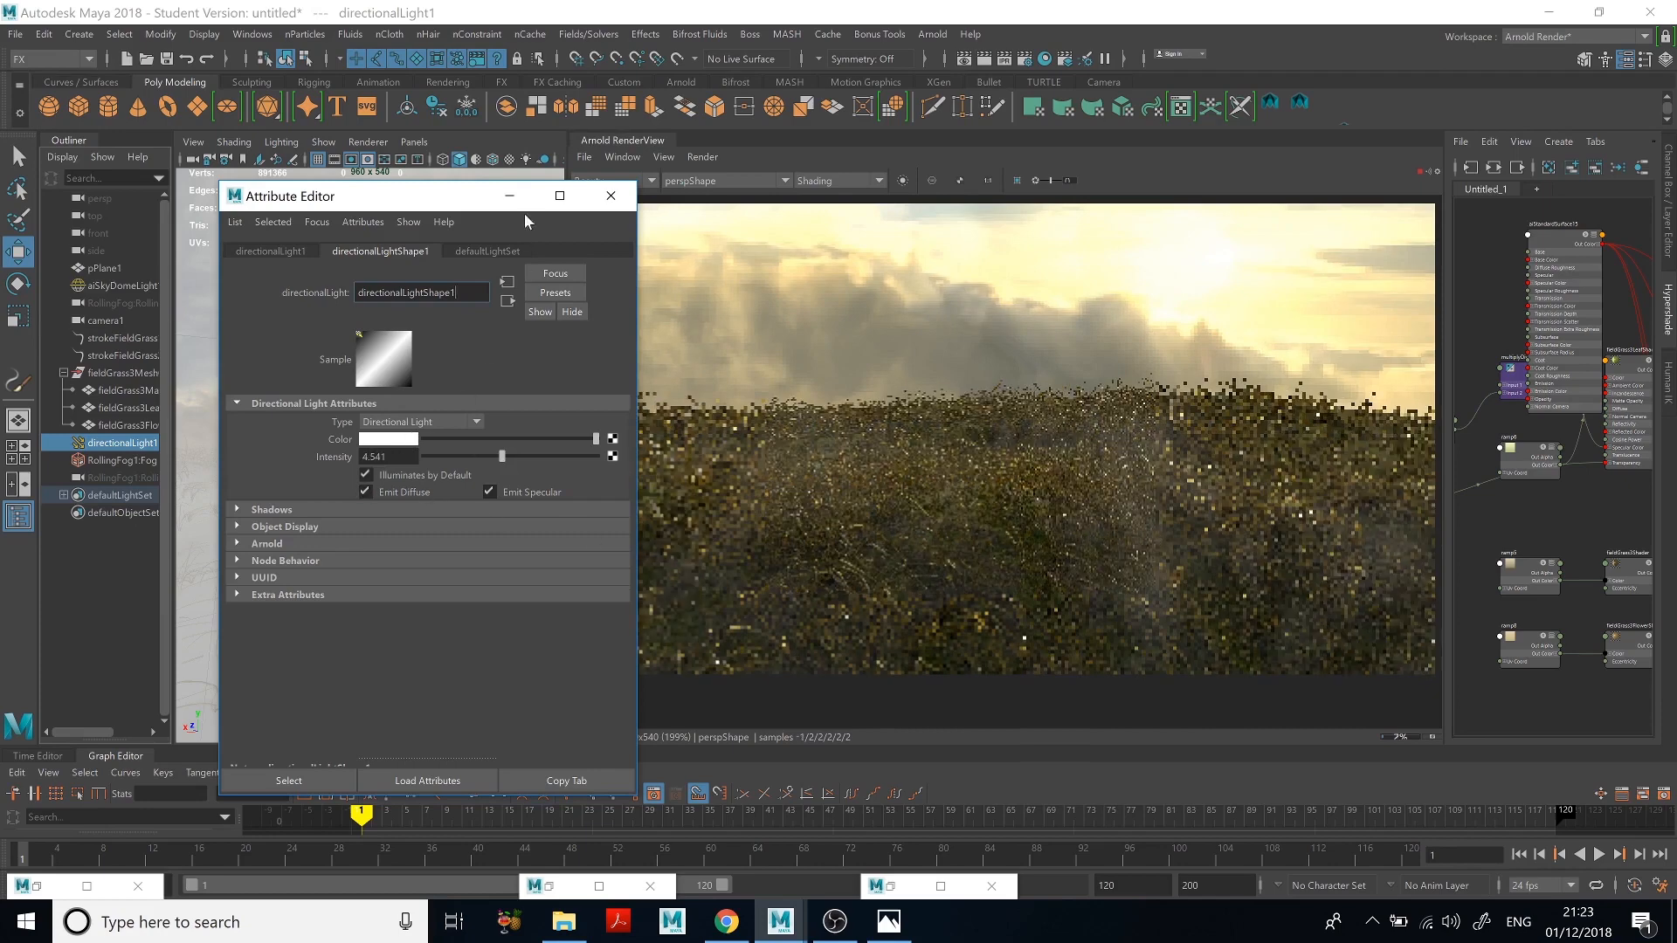
pyautogui.click(610, 196)
# Step: Isolate the RollingFog1:Fog fluid in the render and examine its coverage of the ground plane from above
pyautogui.click(122, 461)
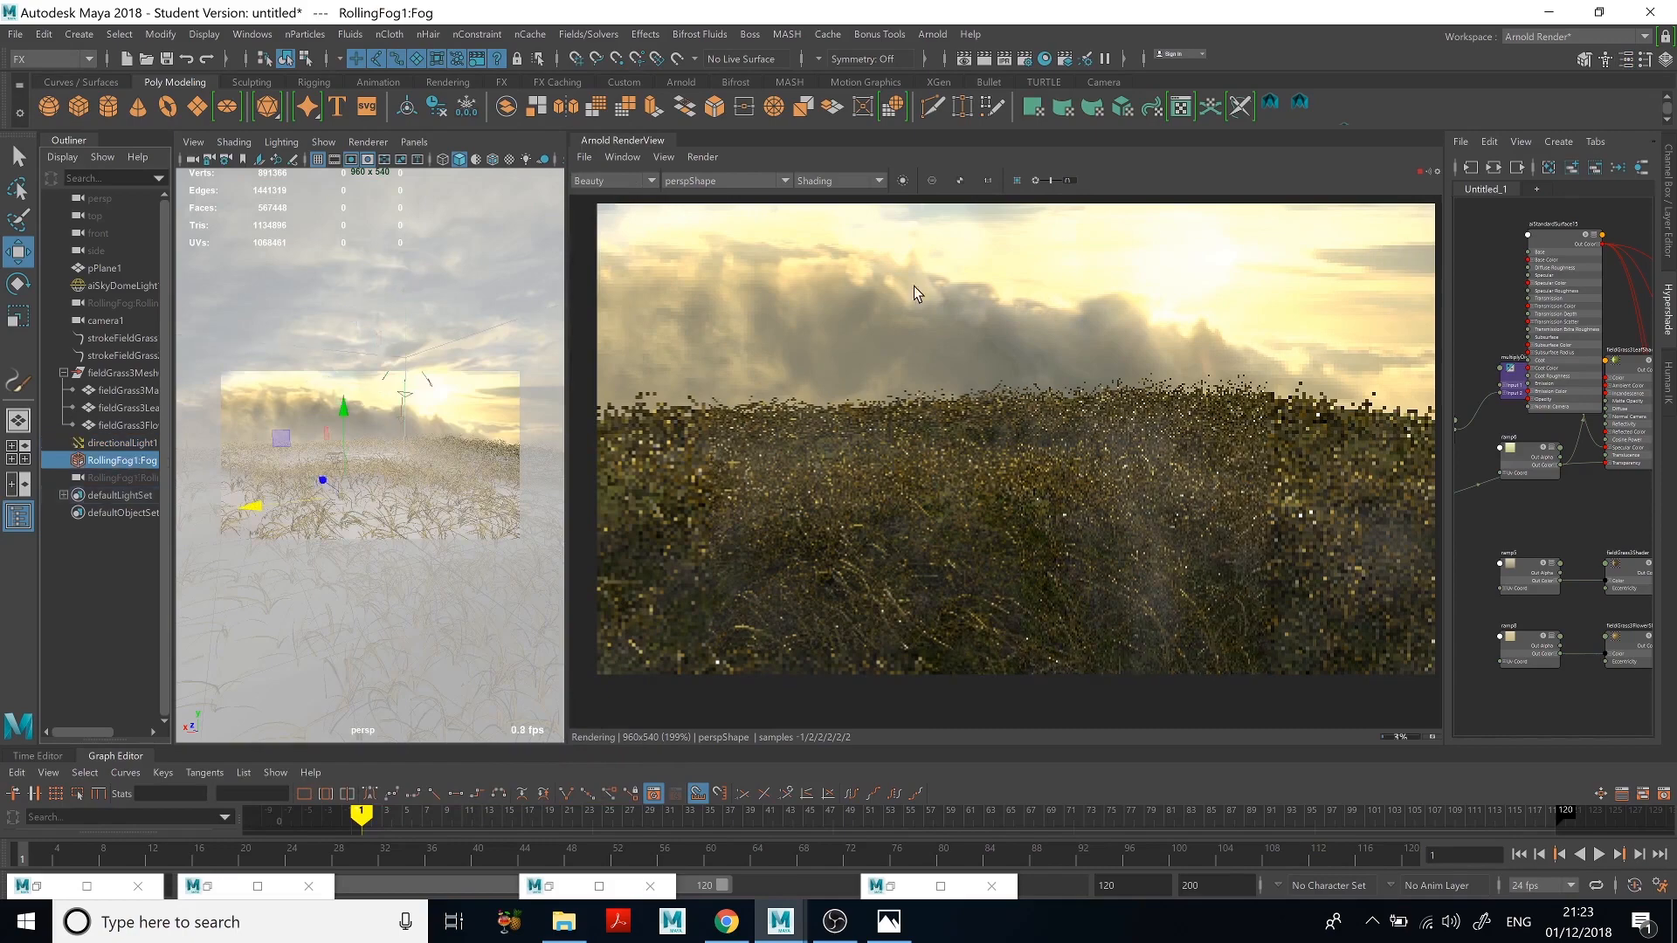
pyautogui.hotkey('ctrl', 'a')
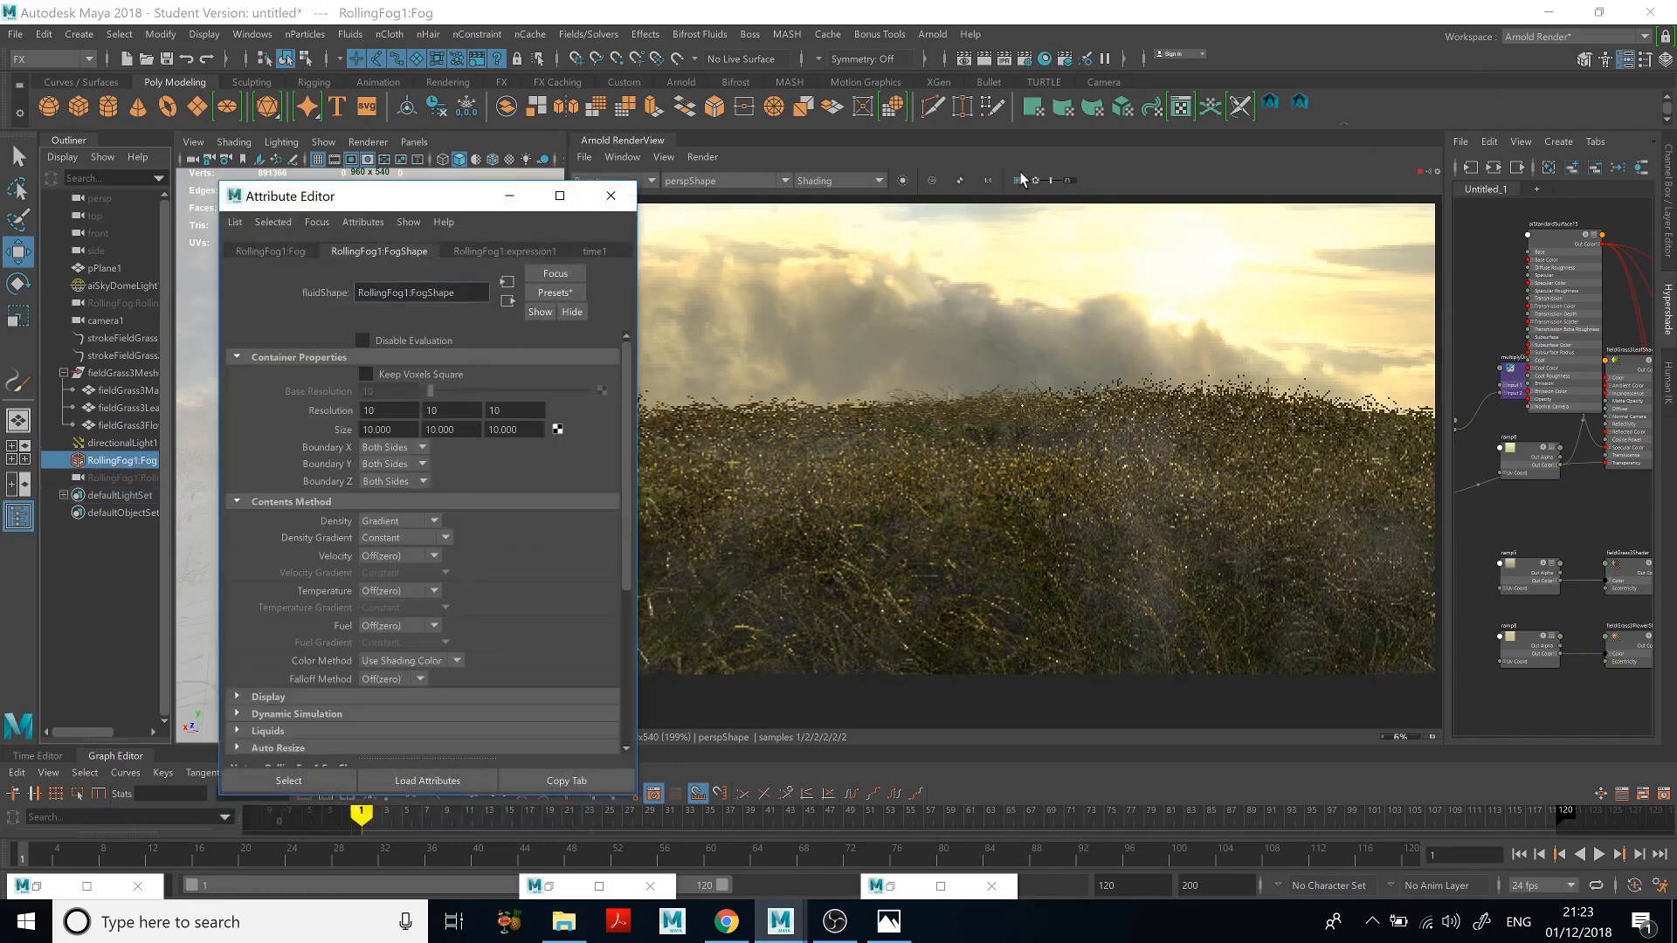
pyautogui.click(903, 180)
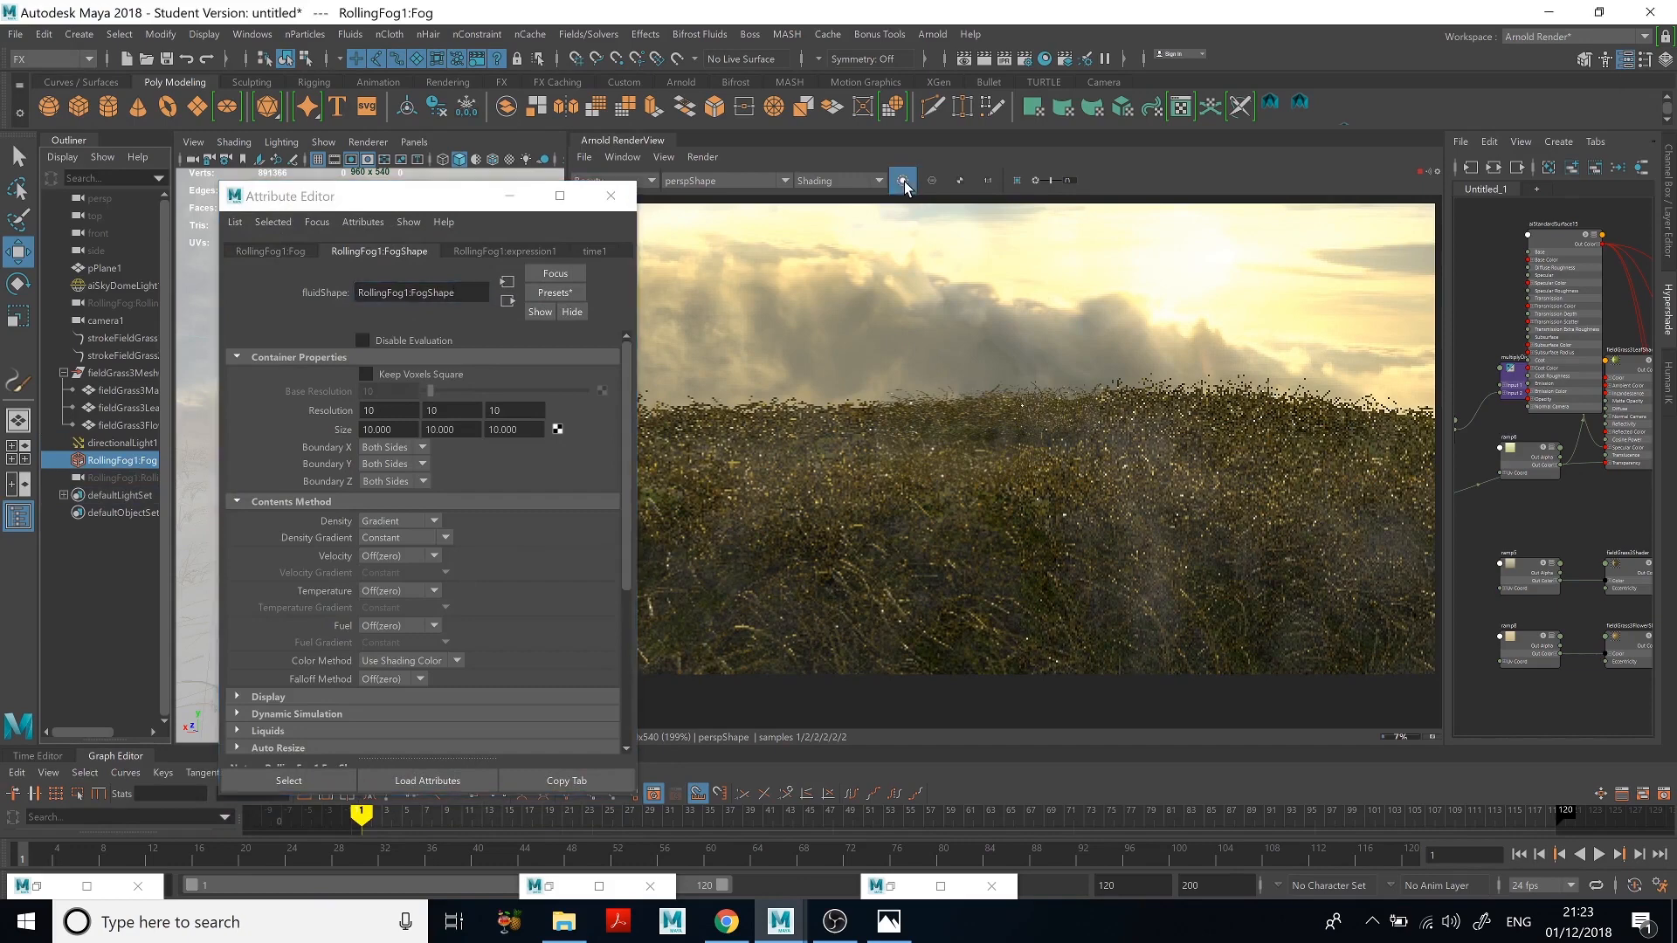
pyautogui.click(509, 196)
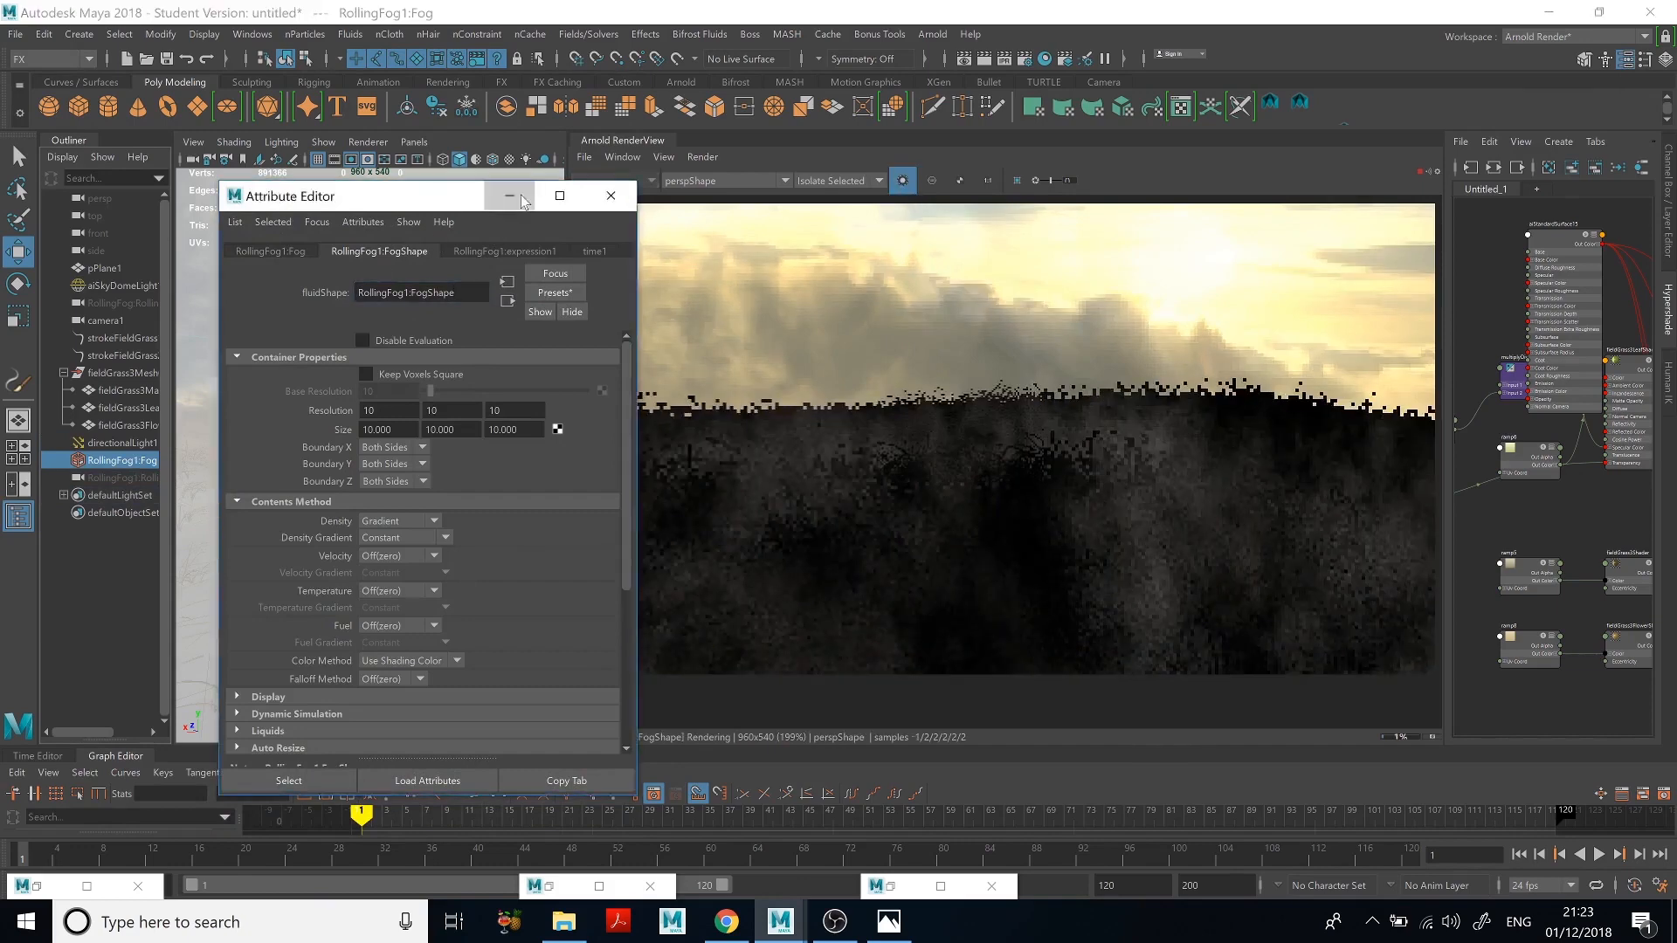
pyautogui.scroll(-4, 401, 423)
pyautogui.keyDown('alt'); pyautogui.moveTo(427, 491); pyautogui.dragTo(472, 483); pyautogui.keyUp('alt')
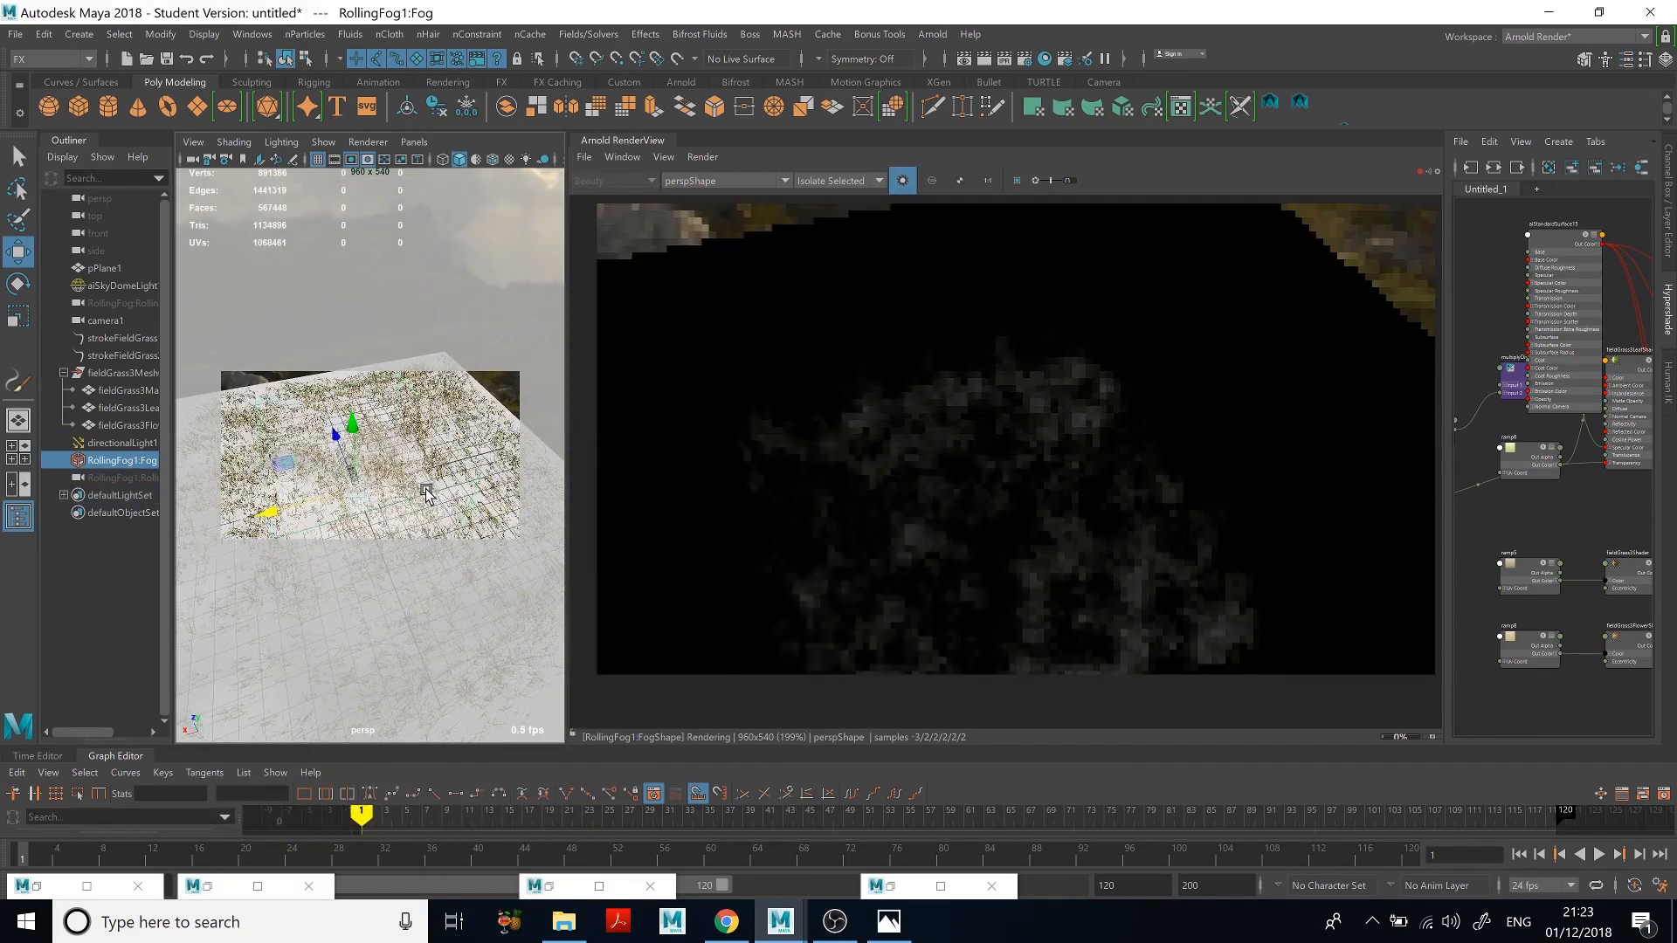
pyautogui.scroll(-3, 992, 456)
pyautogui.scroll(1, 992, 455)
pyautogui.scroll(1, 368, 473)
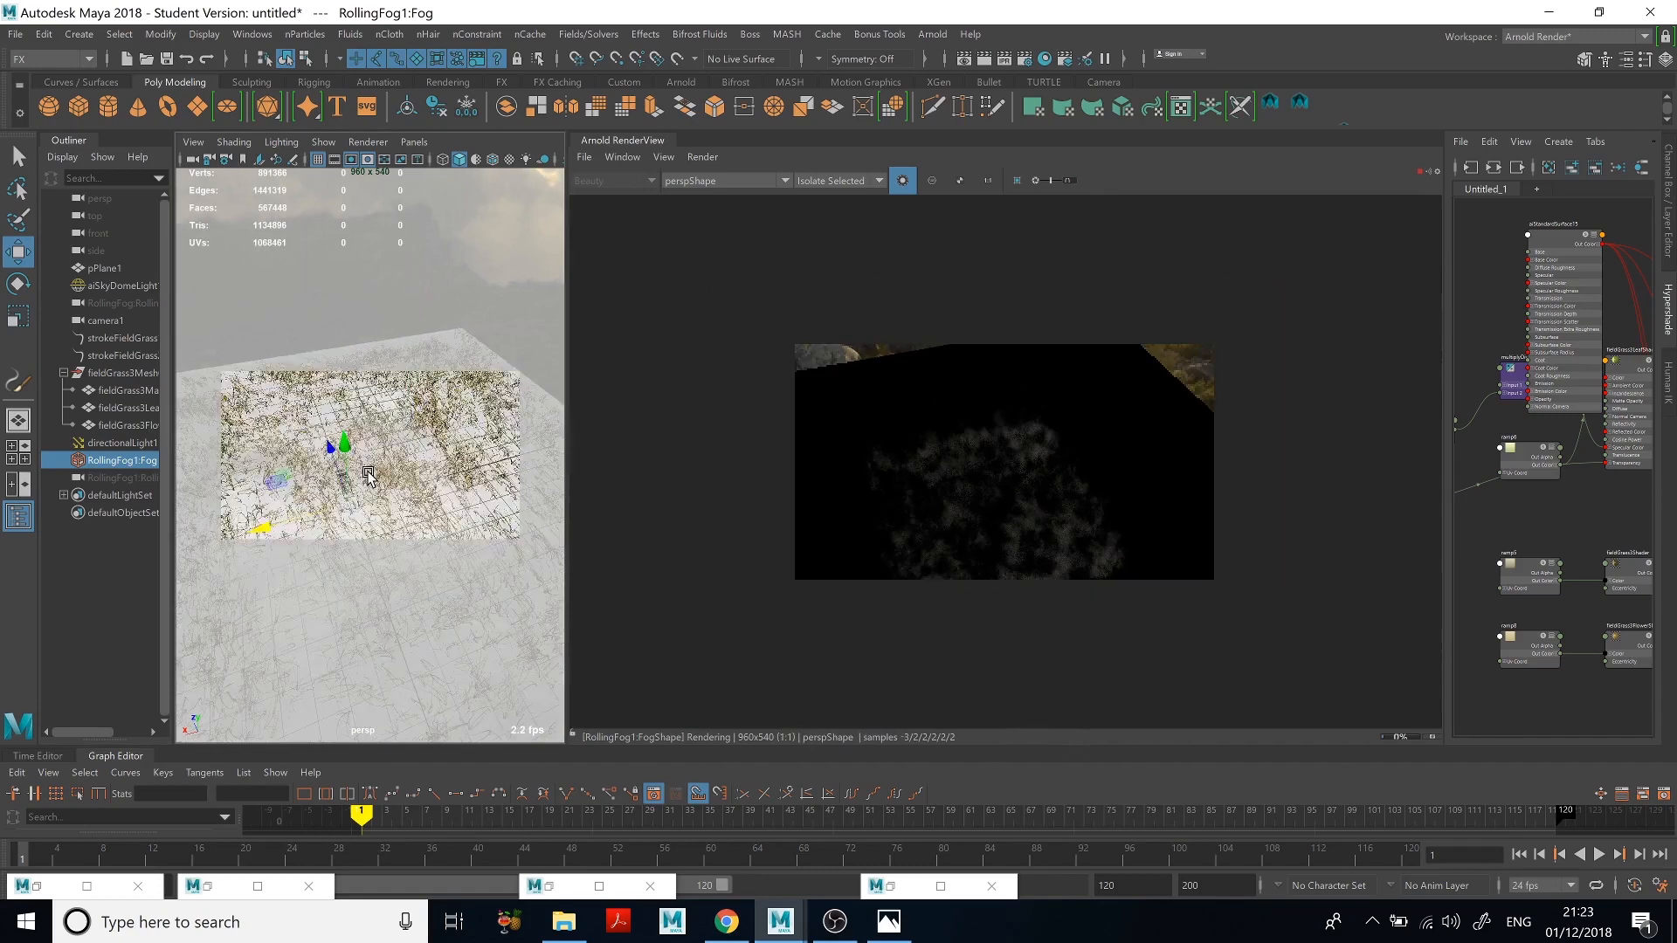
pyautogui.scroll(-3, 368, 472)
pyautogui.scroll(-2, 368, 473)
pyautogui.keyDown('alt'); pyautogui.moveTo(386, 505); pyautogui.dragTo(377, 499); pyautogui.keyUp('alt')
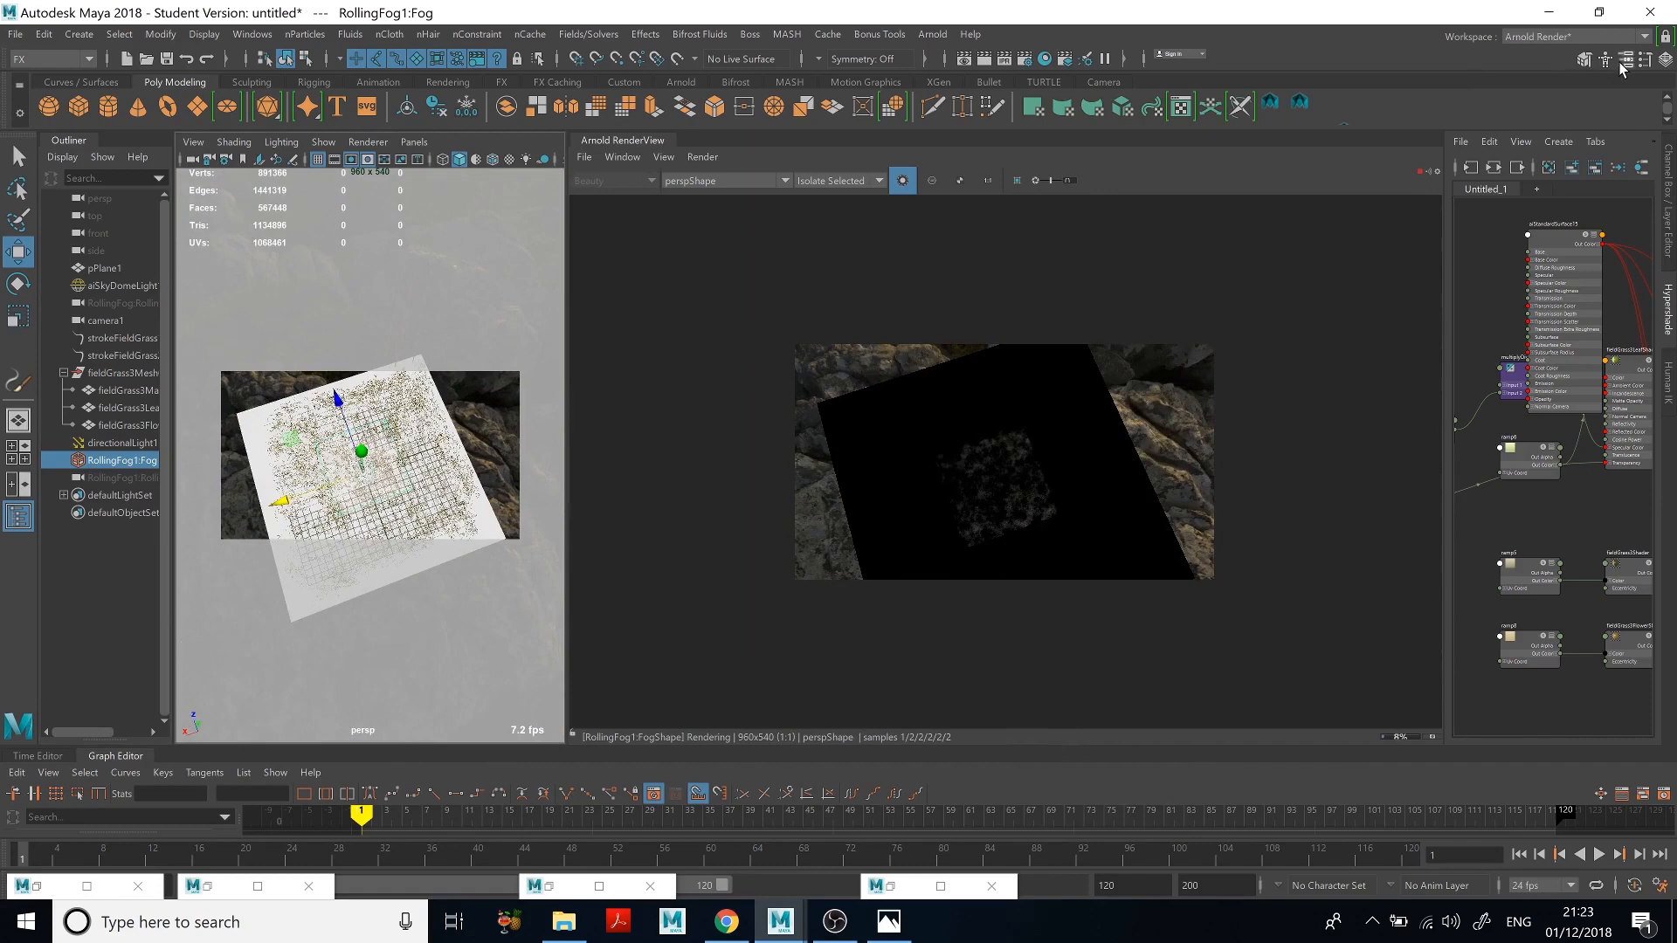
# Step: Set the fog container's scale to 2 in X and Z, keeping Y at 1
pyautogui.click(1622, 61)
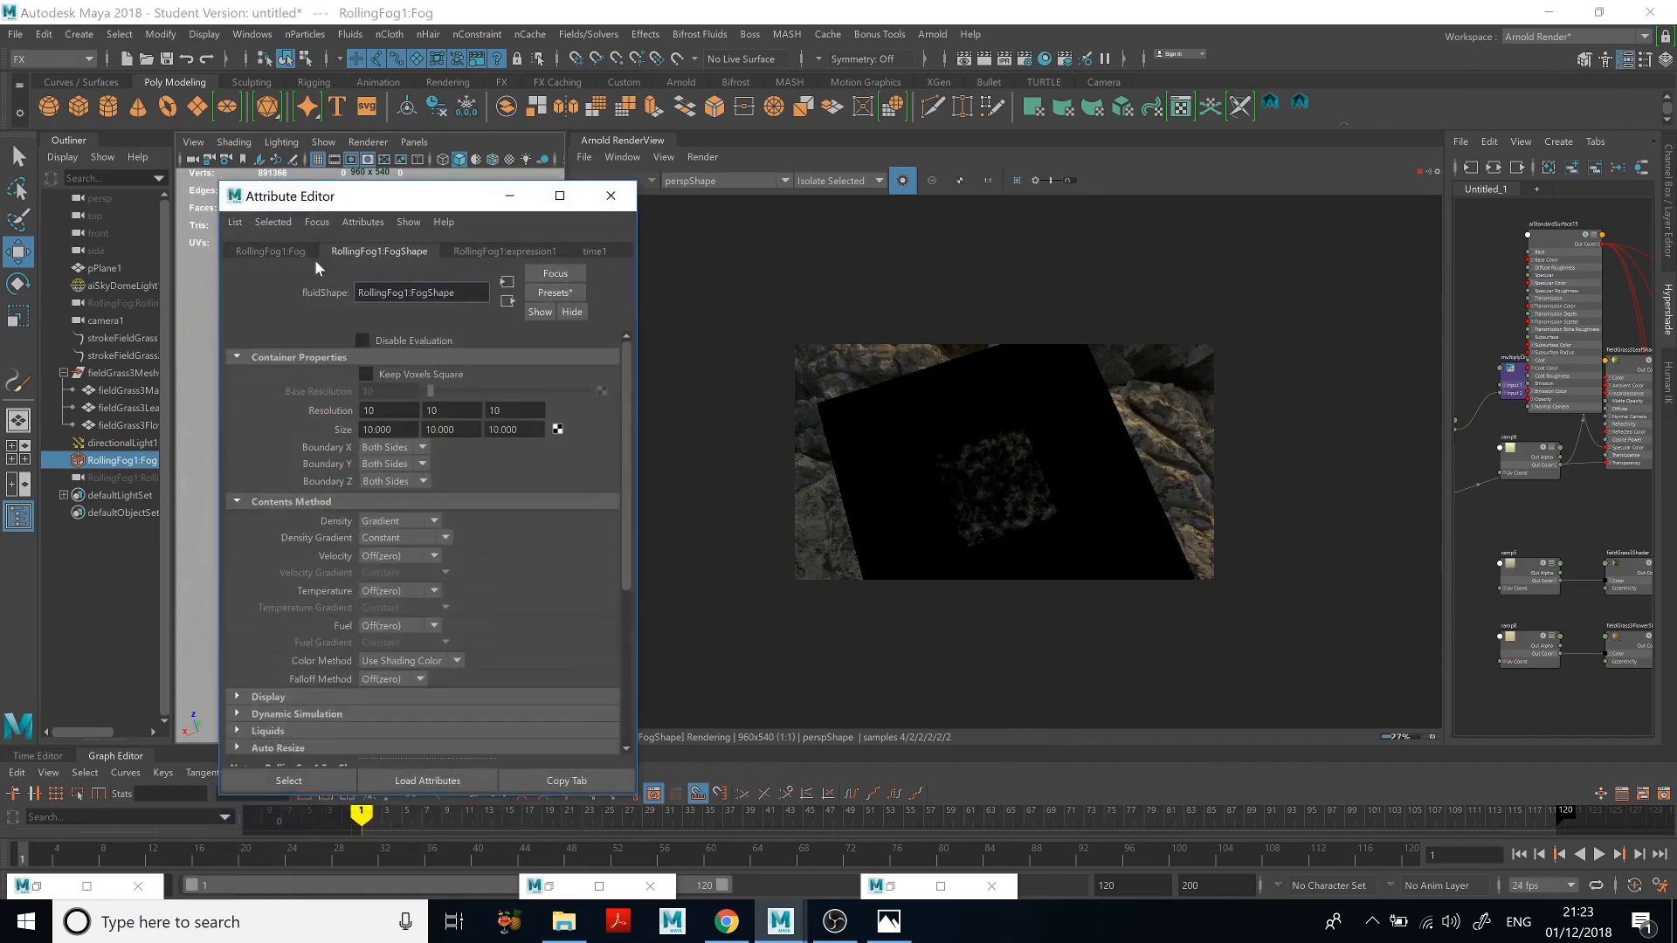
pyautogui.click(270, 252)
pyautogui.write('2')
pyautogui.press('Return')
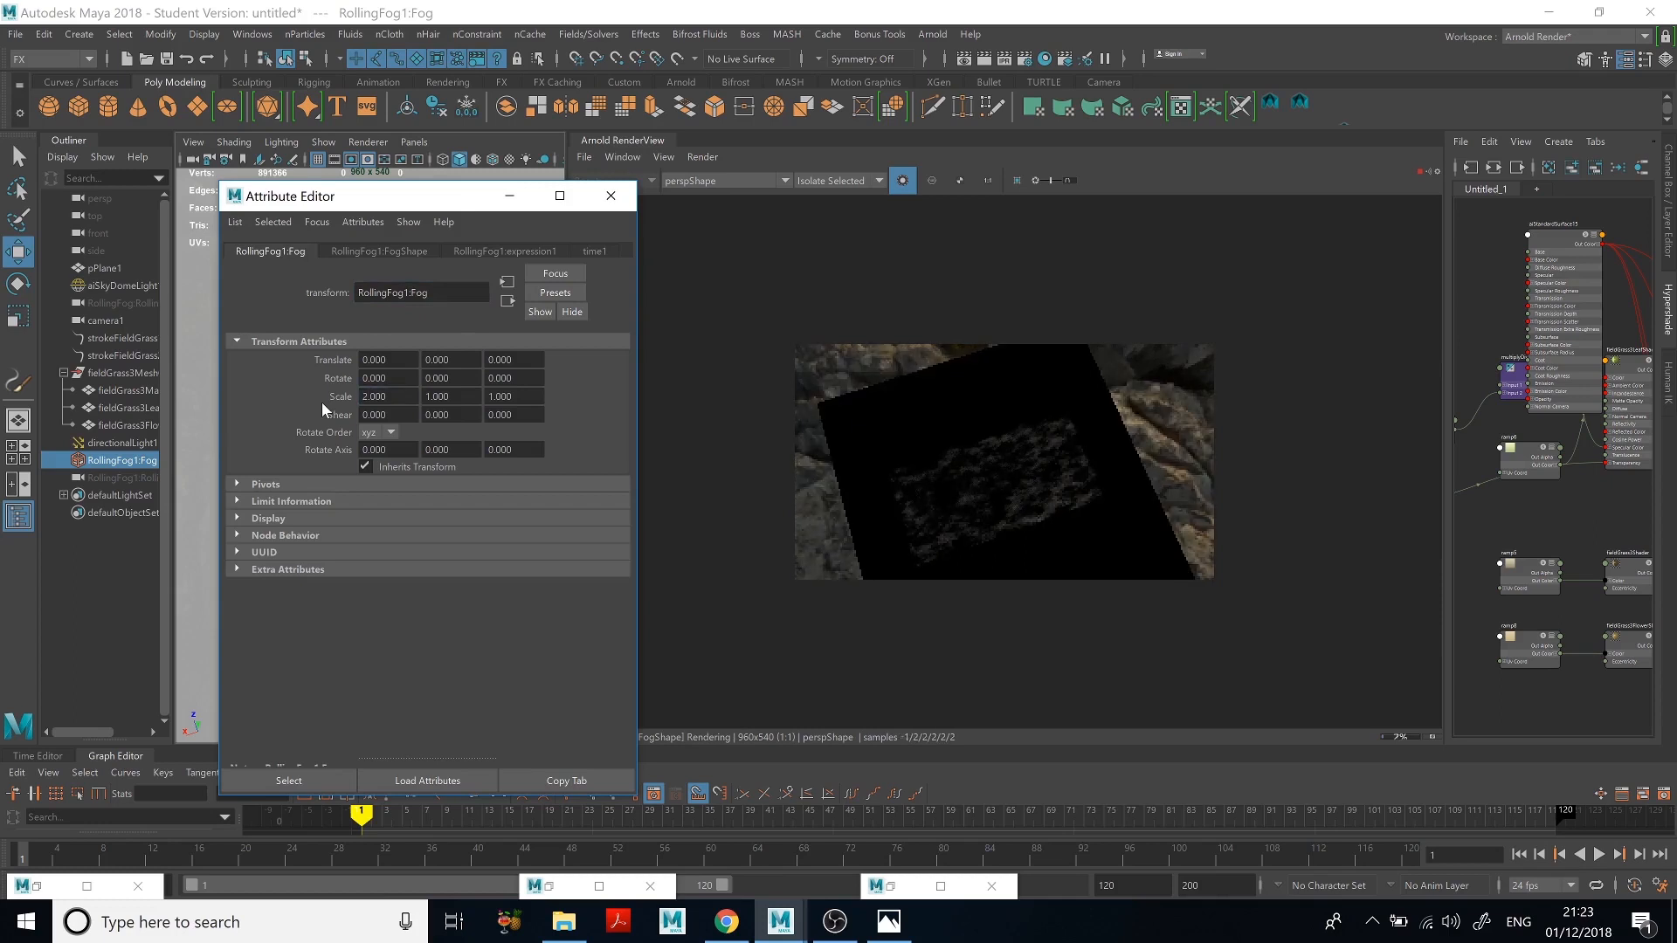
pyautogui.moveTo(519, 397); pyautogui.dragTo(485, 397)
pyautogui.press('Return')
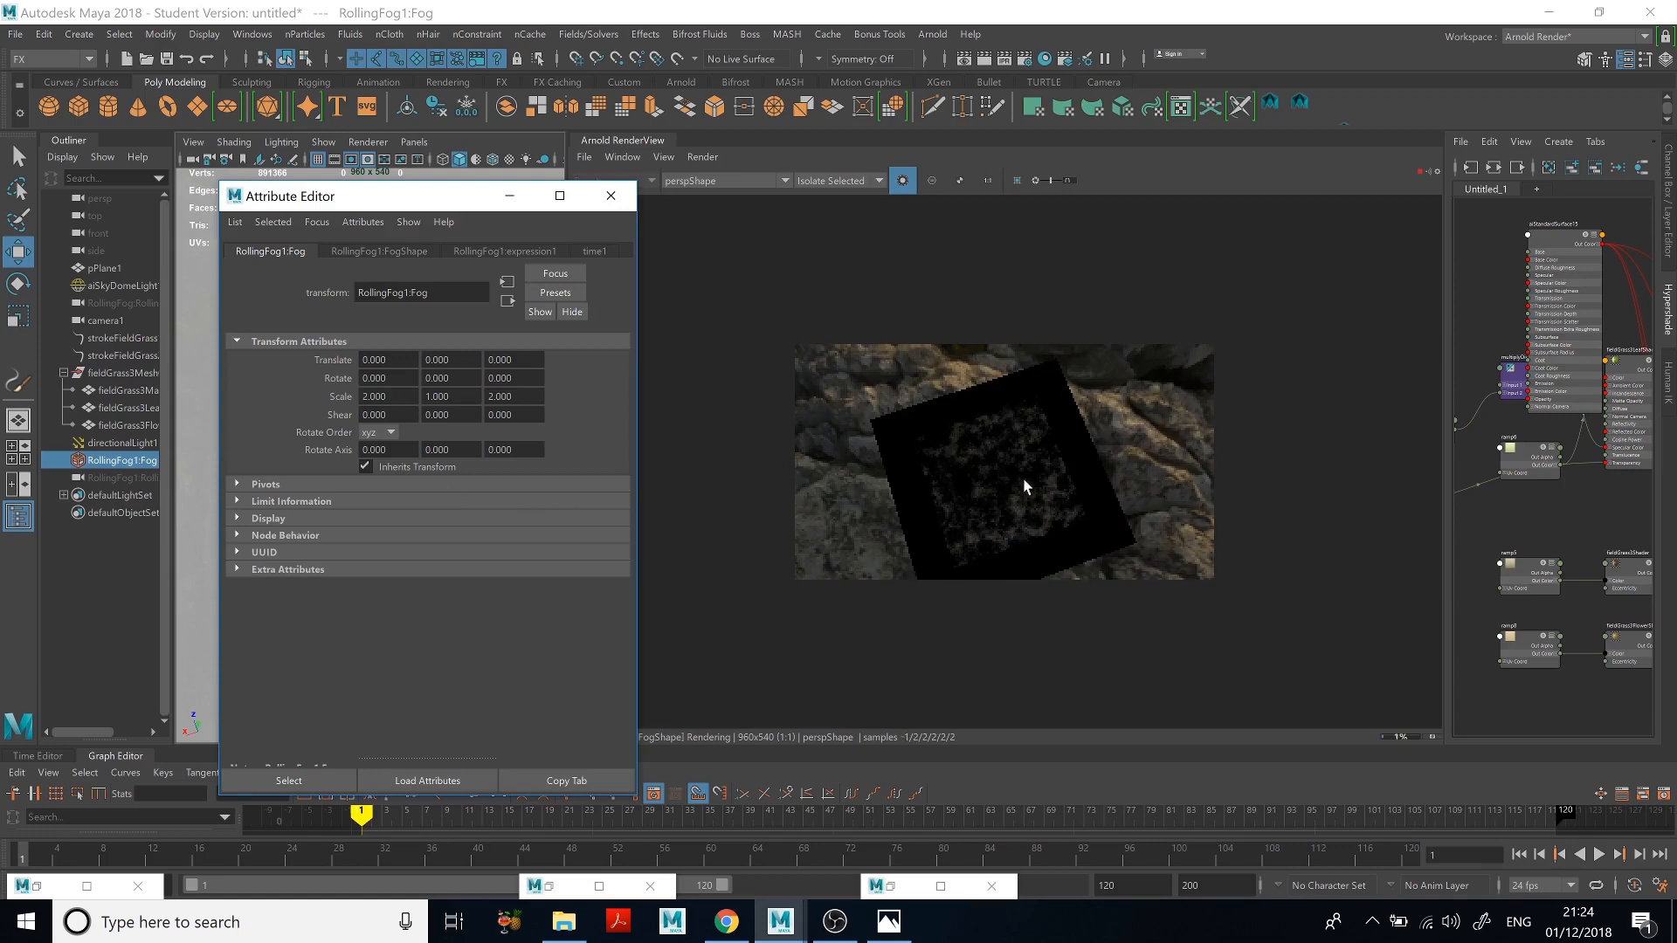
# Step: Lower the shading transparency of the fog shape to make the fog denser, and inspect the render up close
pyautogui.click(384, 252)
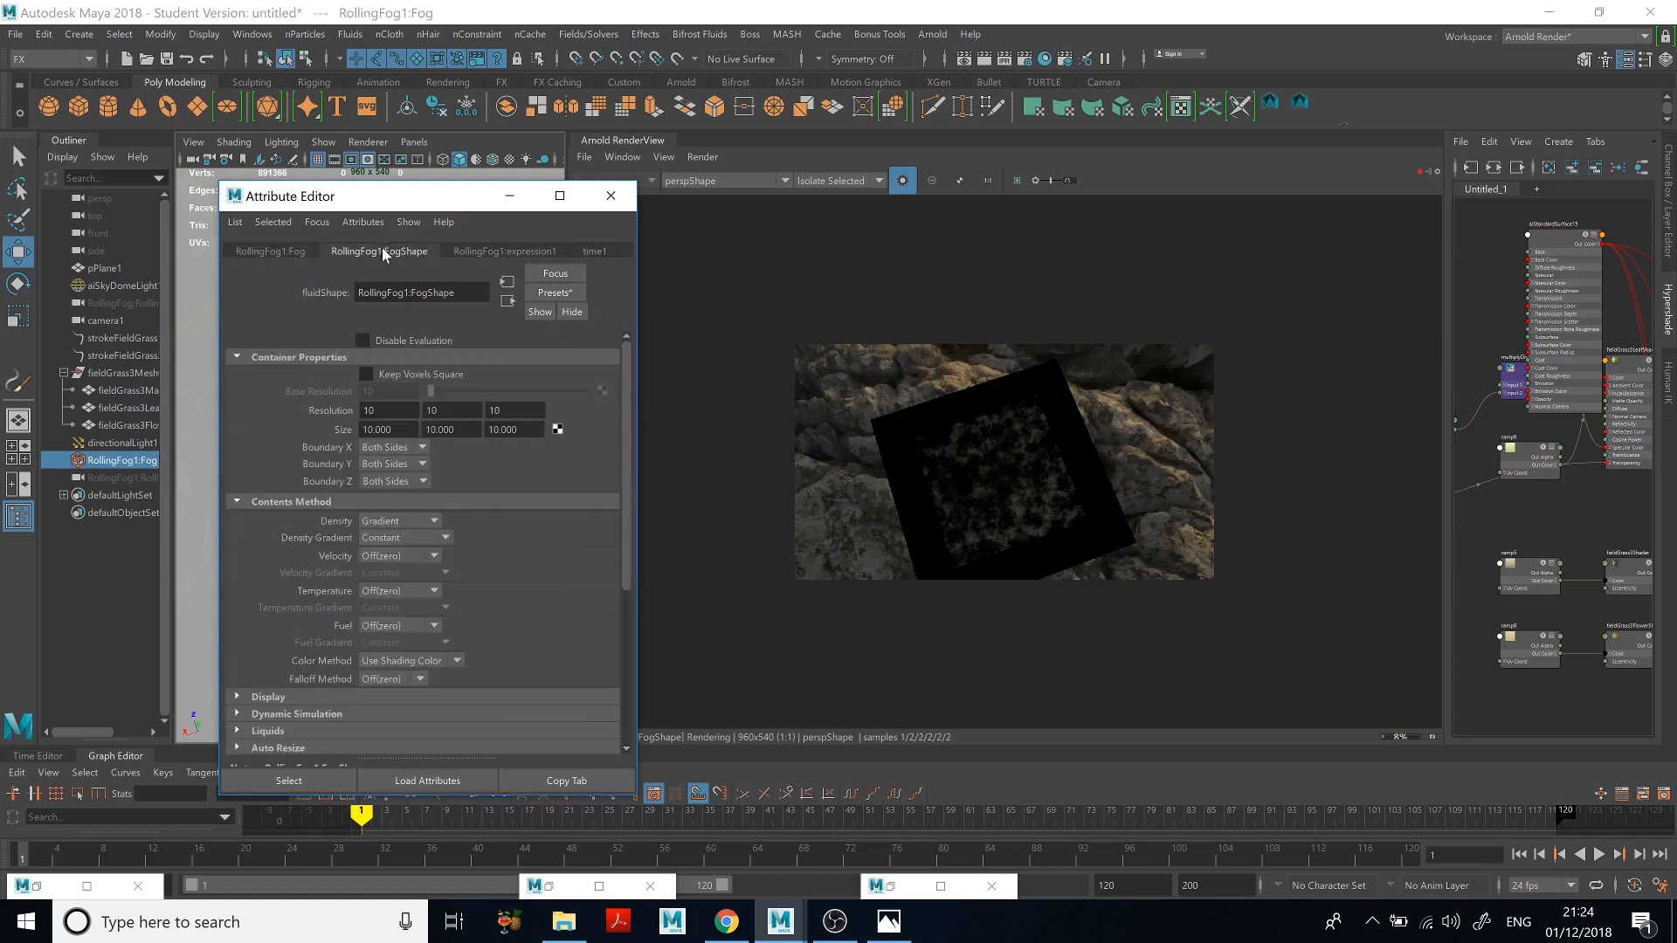
pyautogui.scroll(-5, 441, 671)
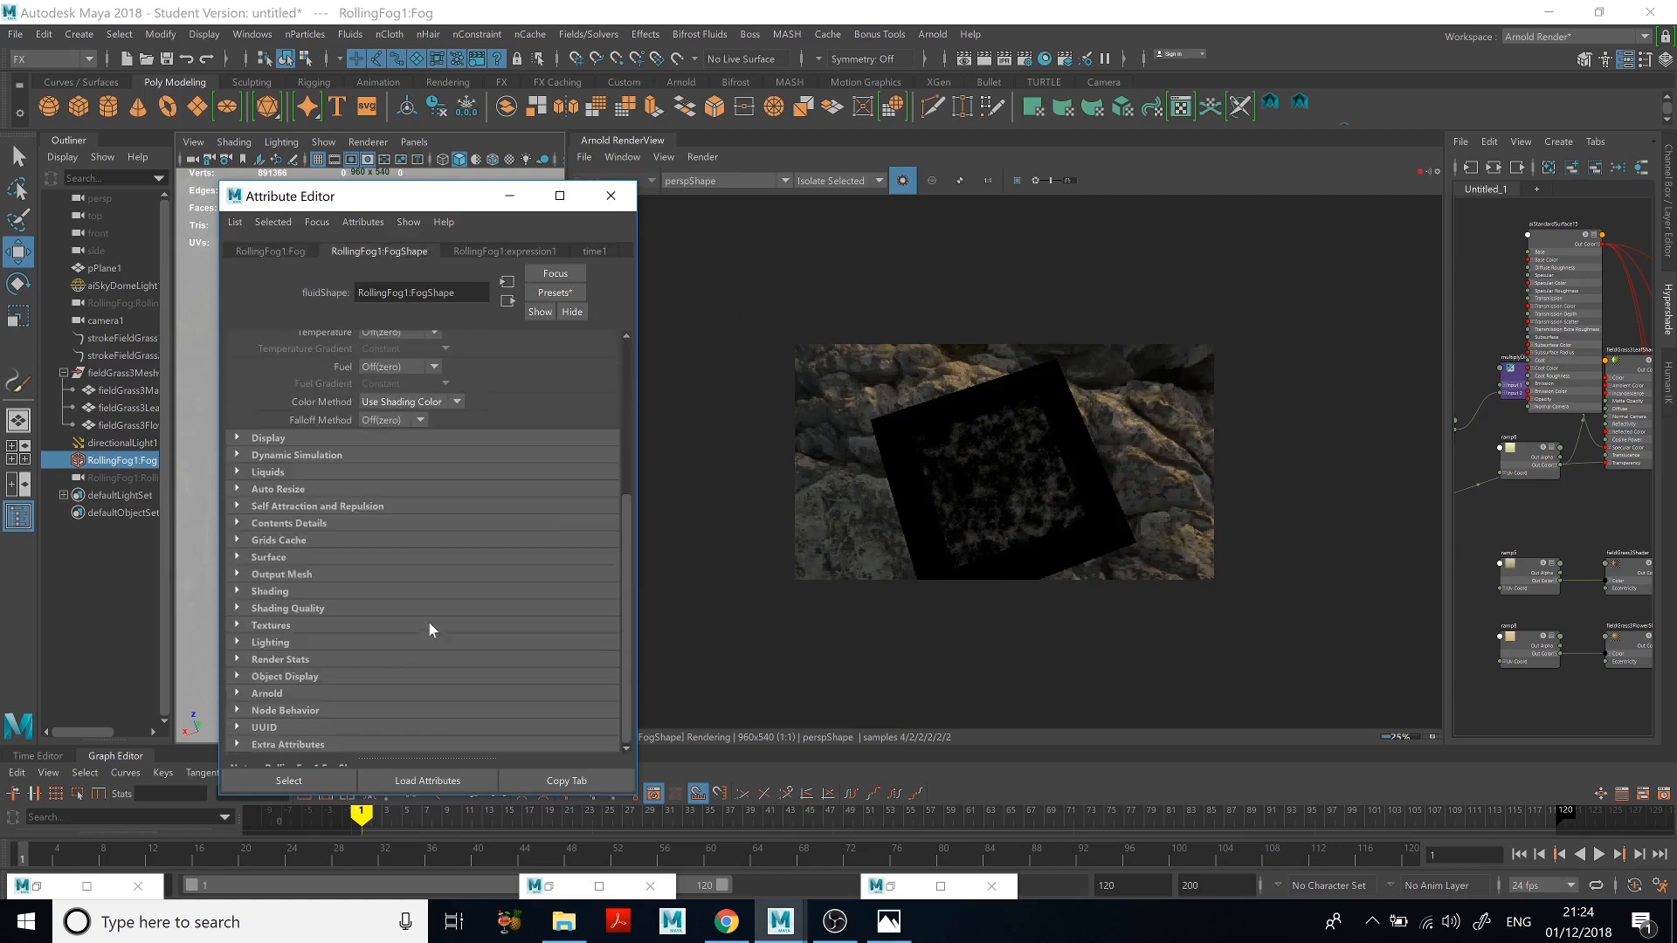
pyautogui.click(269, 591)
pyautogui.scroll(-2, 382, 553)
pyautogui.moveTo(487, 510); pyautogui.dragTo(442, 505)
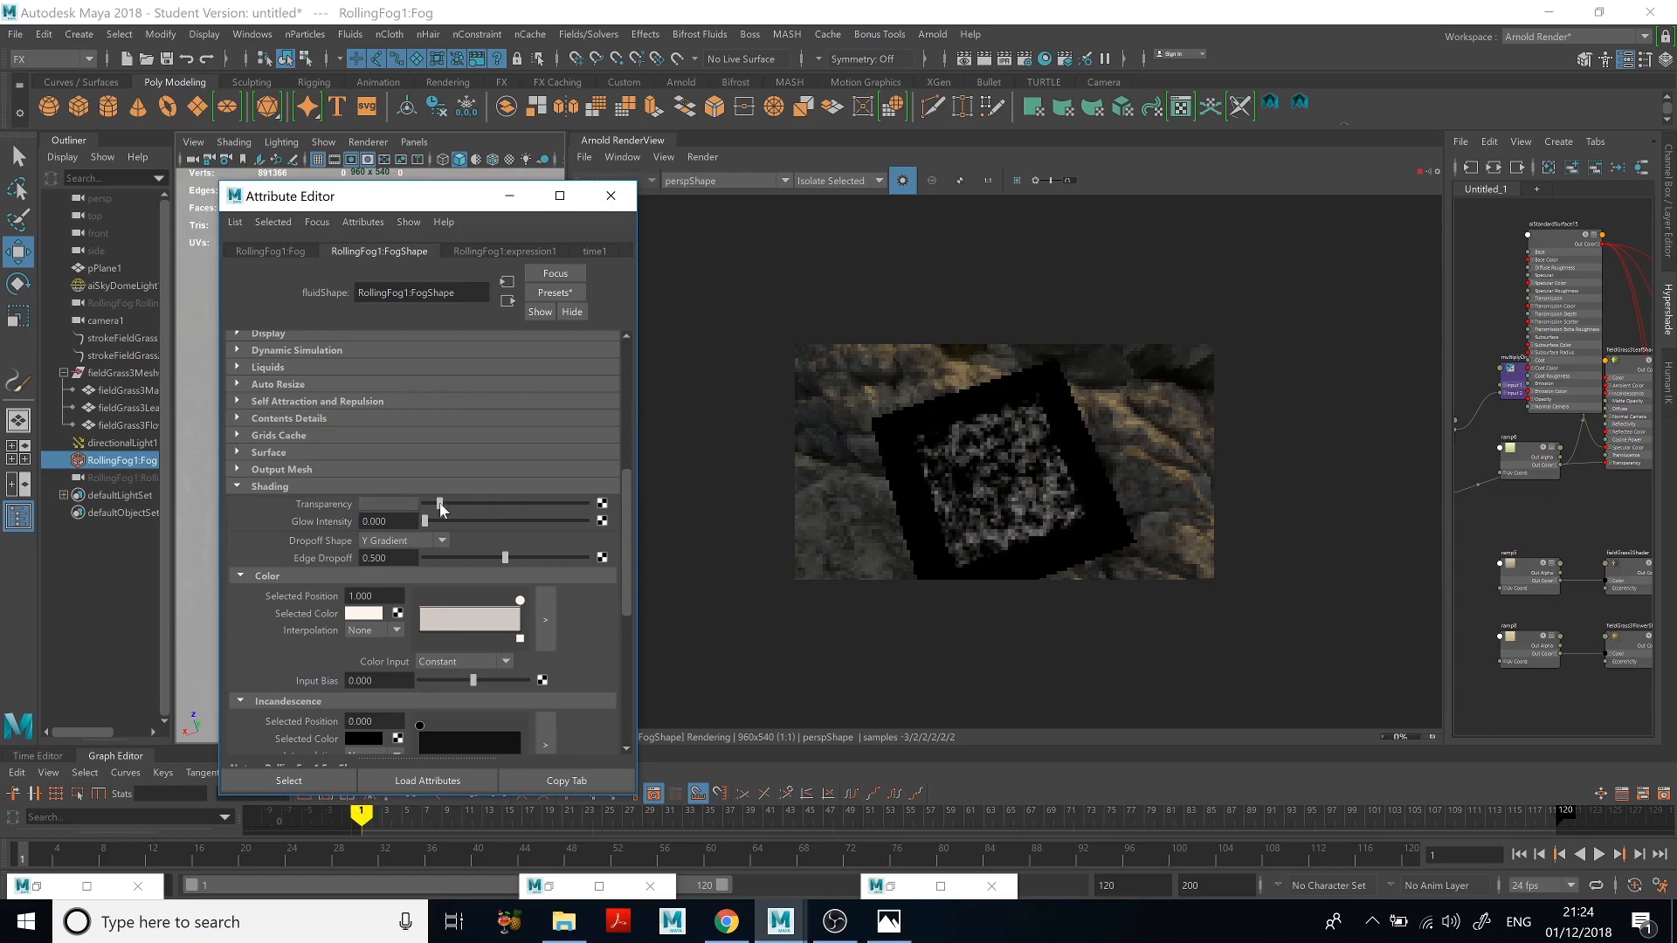
pyautogui.scroll(3, 962, 463)
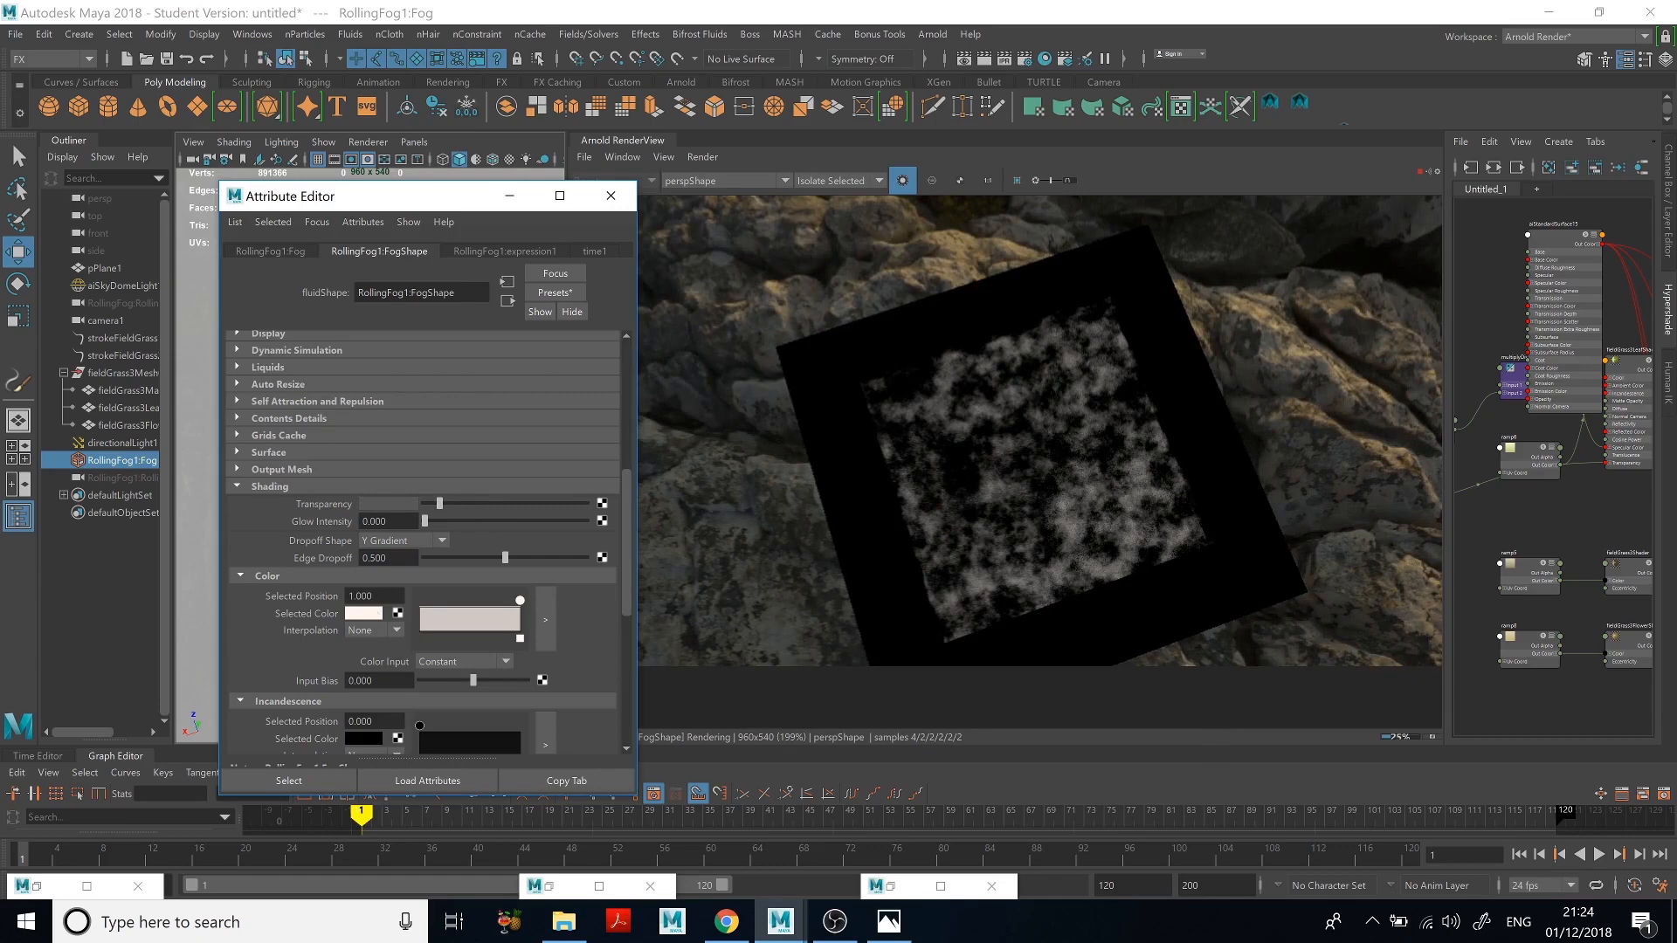
# Step: Change the fog's dropoff shape to Sphere and set its edge dropoff to 1
pyautogui.scroll(-2, 321, 572)
pyautogui.click(401, 487)
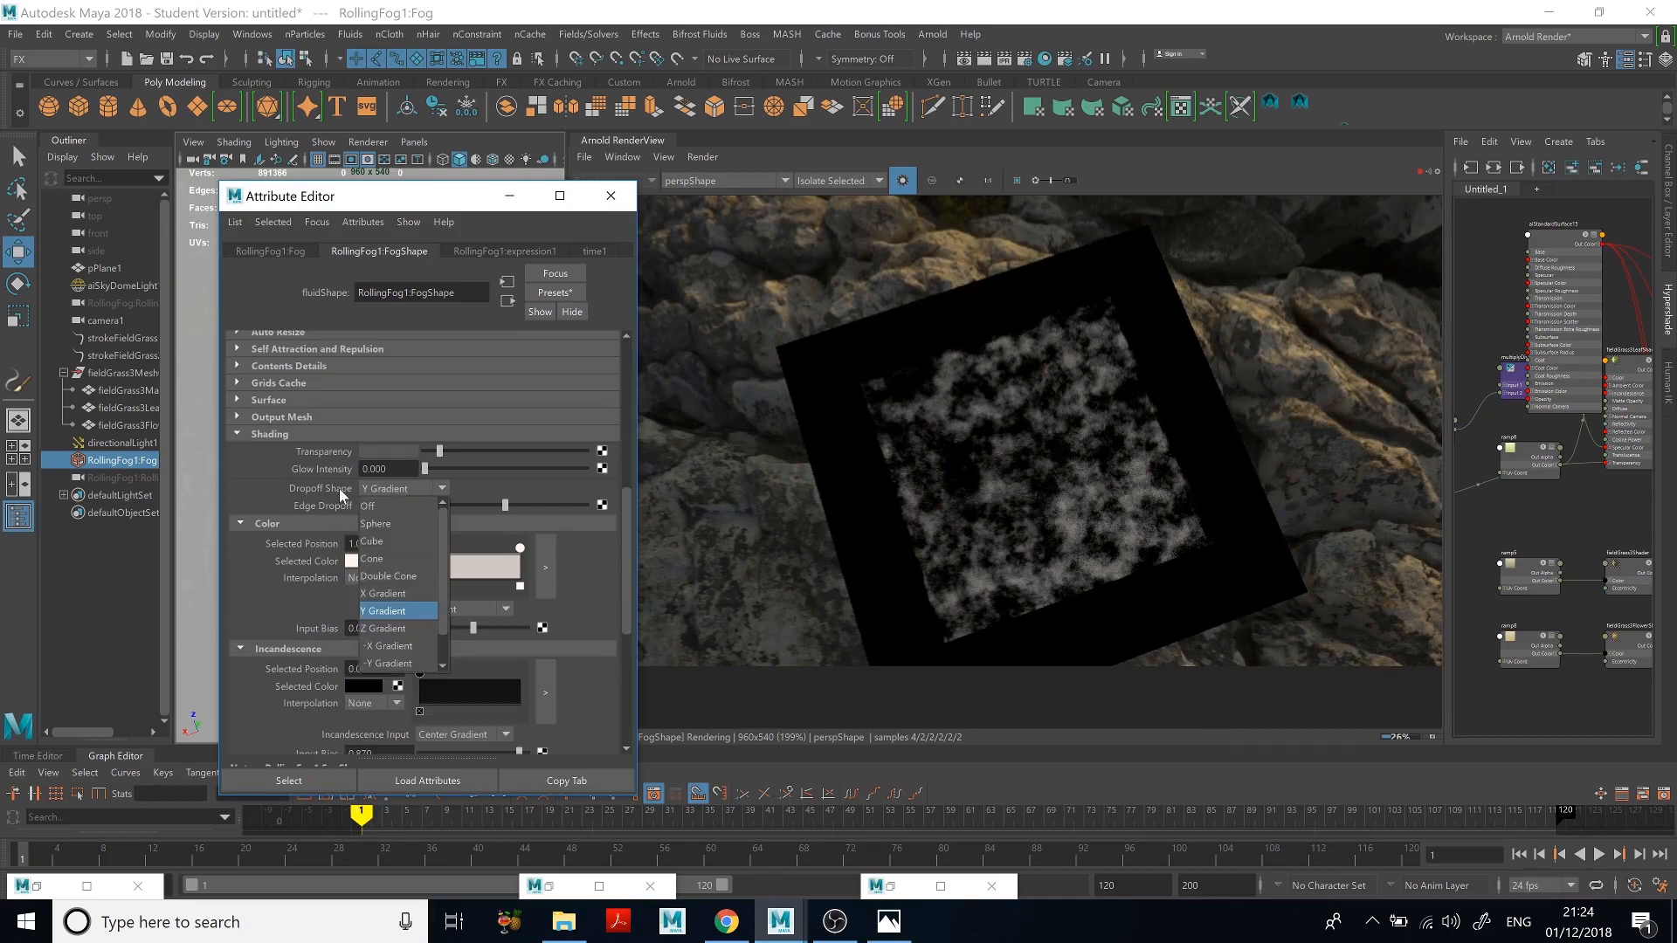
pyautogui.click(395, 525)
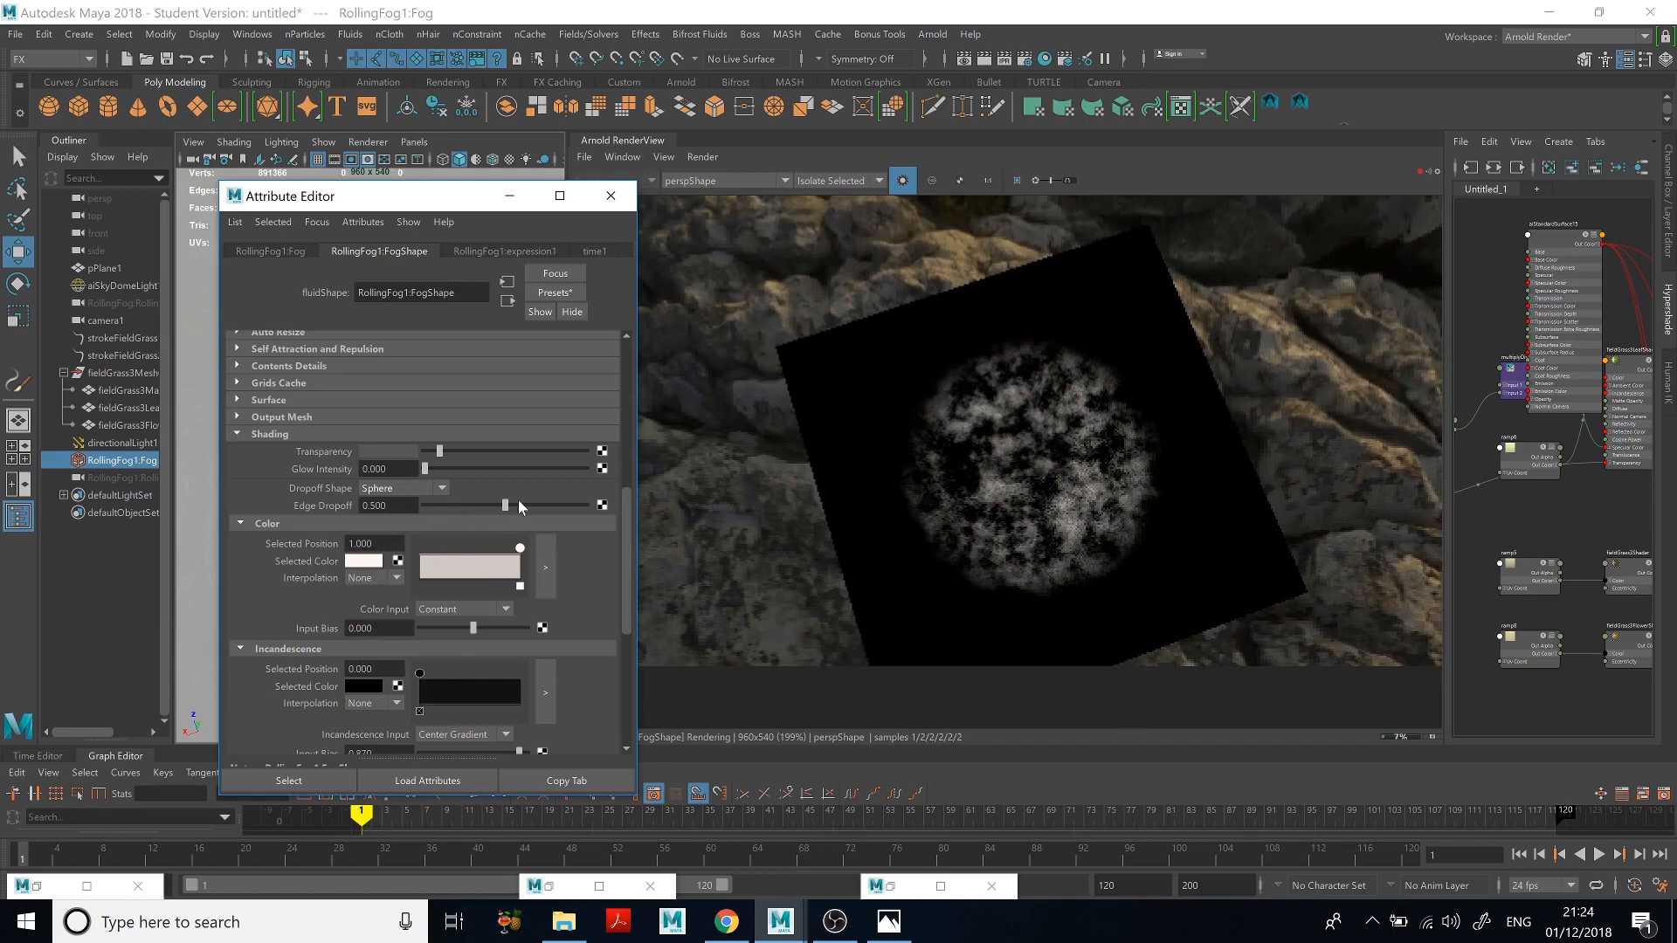
pyautogui.moveTo(519, 506); pyautogui.dragTo(610, 517)
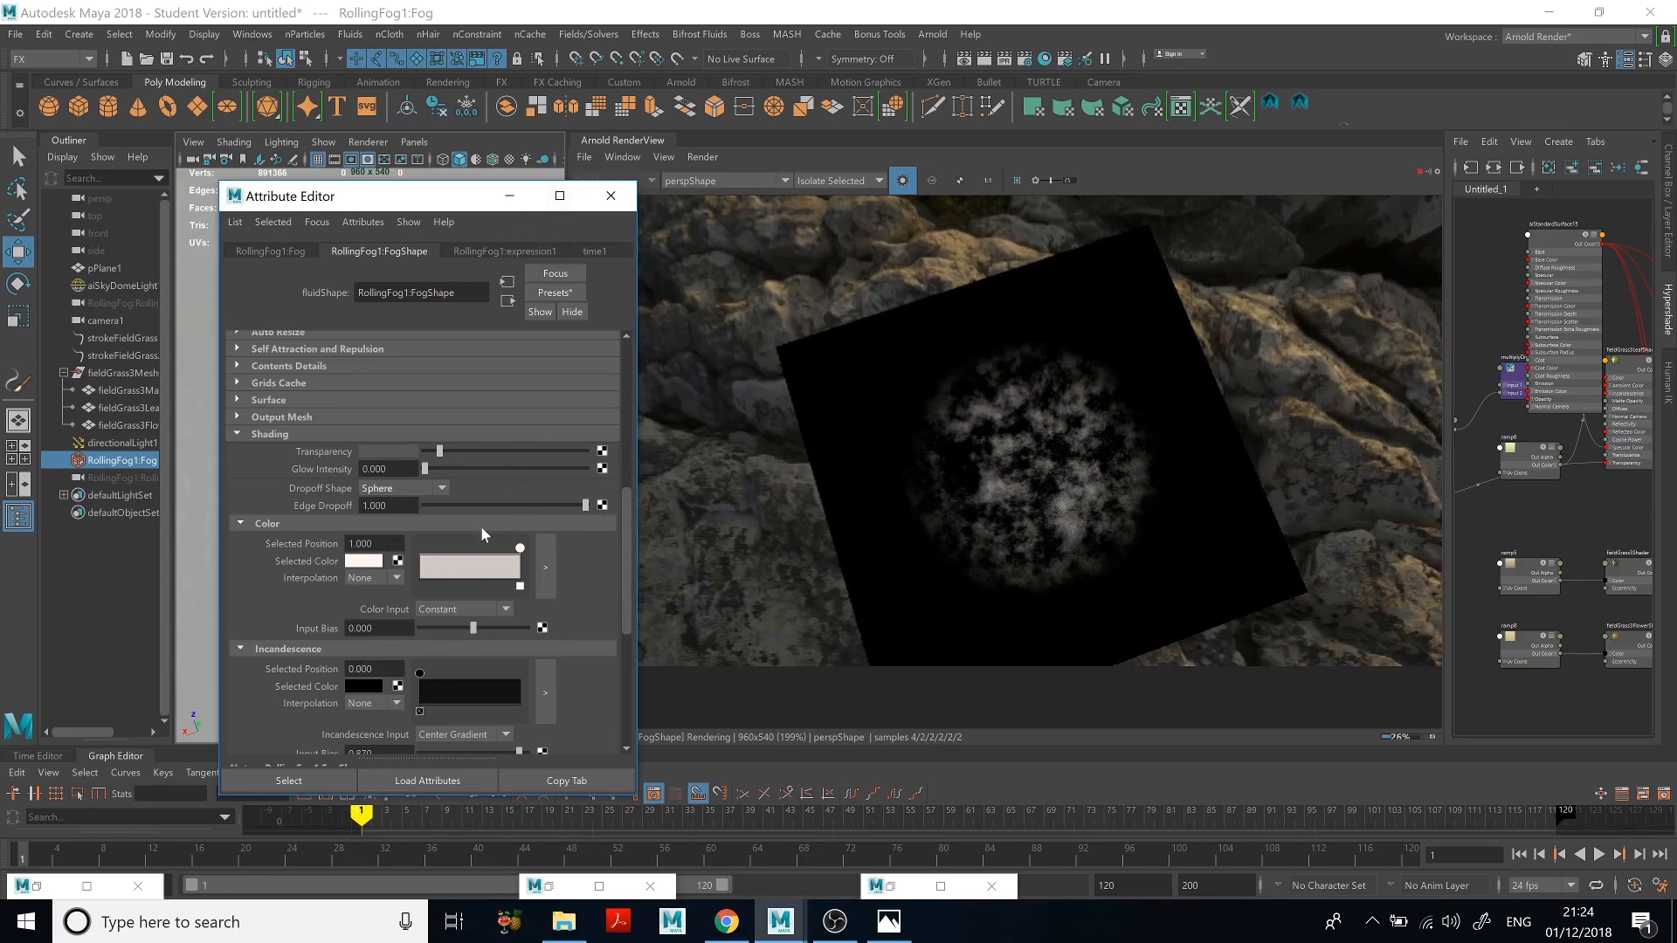
# Step: Try a texture scale of 2 in X for the fog shape
pyautogui.scroll(-2, 442, 542)
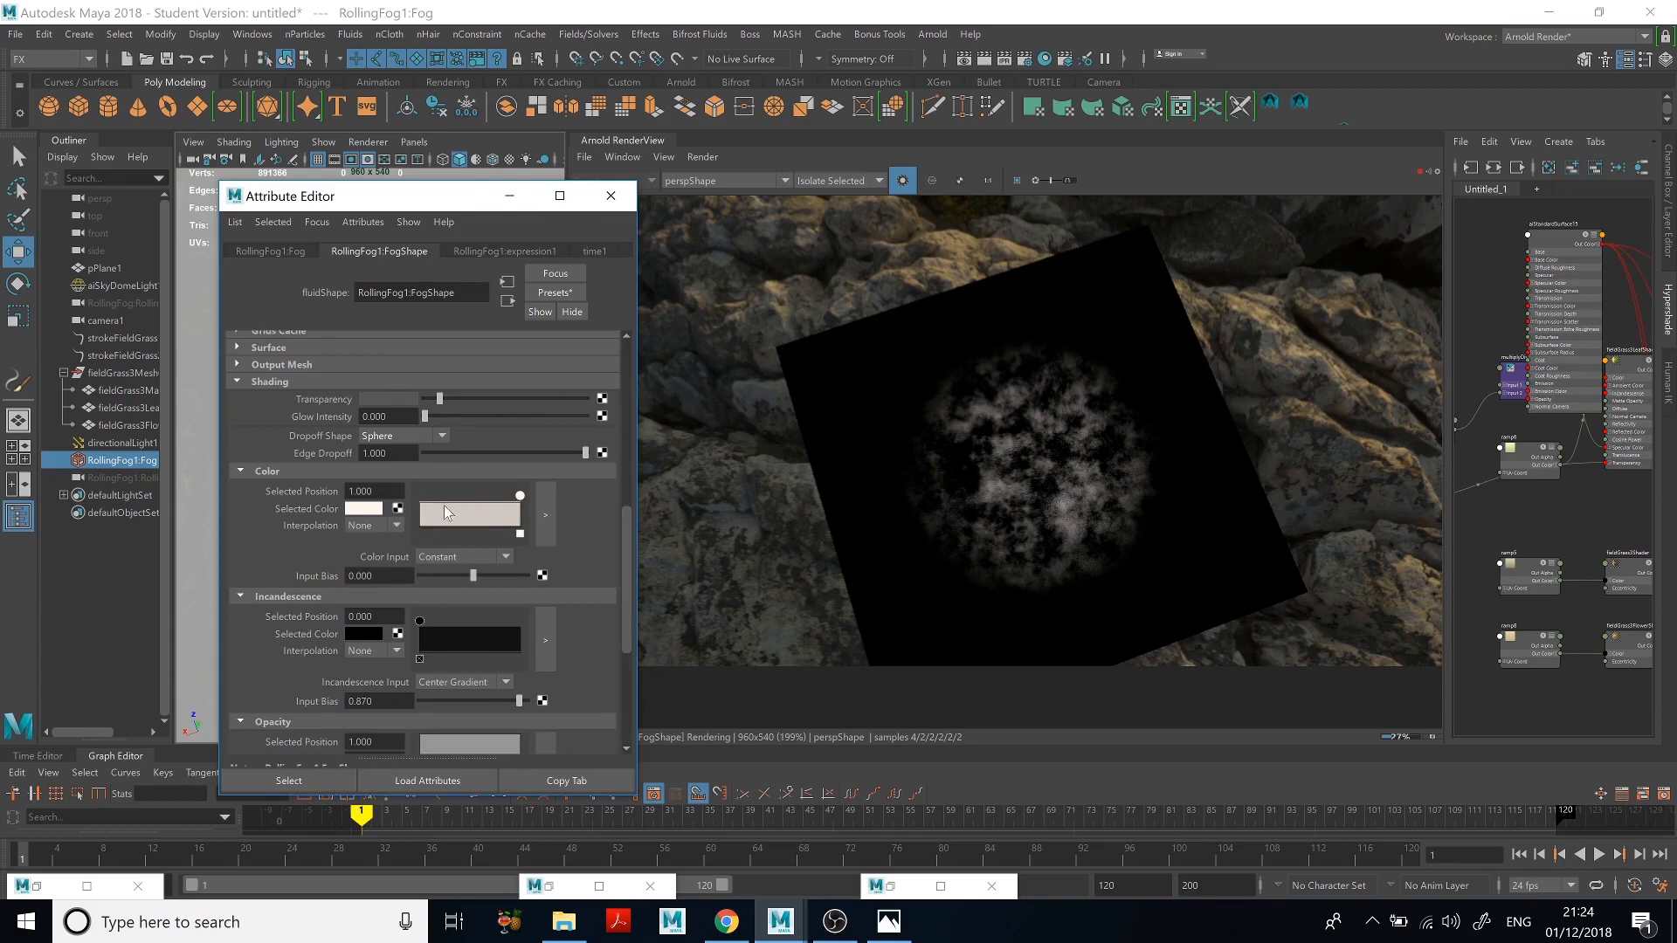
pyautogui.click(371, 509)
pyautogui.scroll(-3, 361, 575)
pyautogui.scroll(-5, 359, 572)
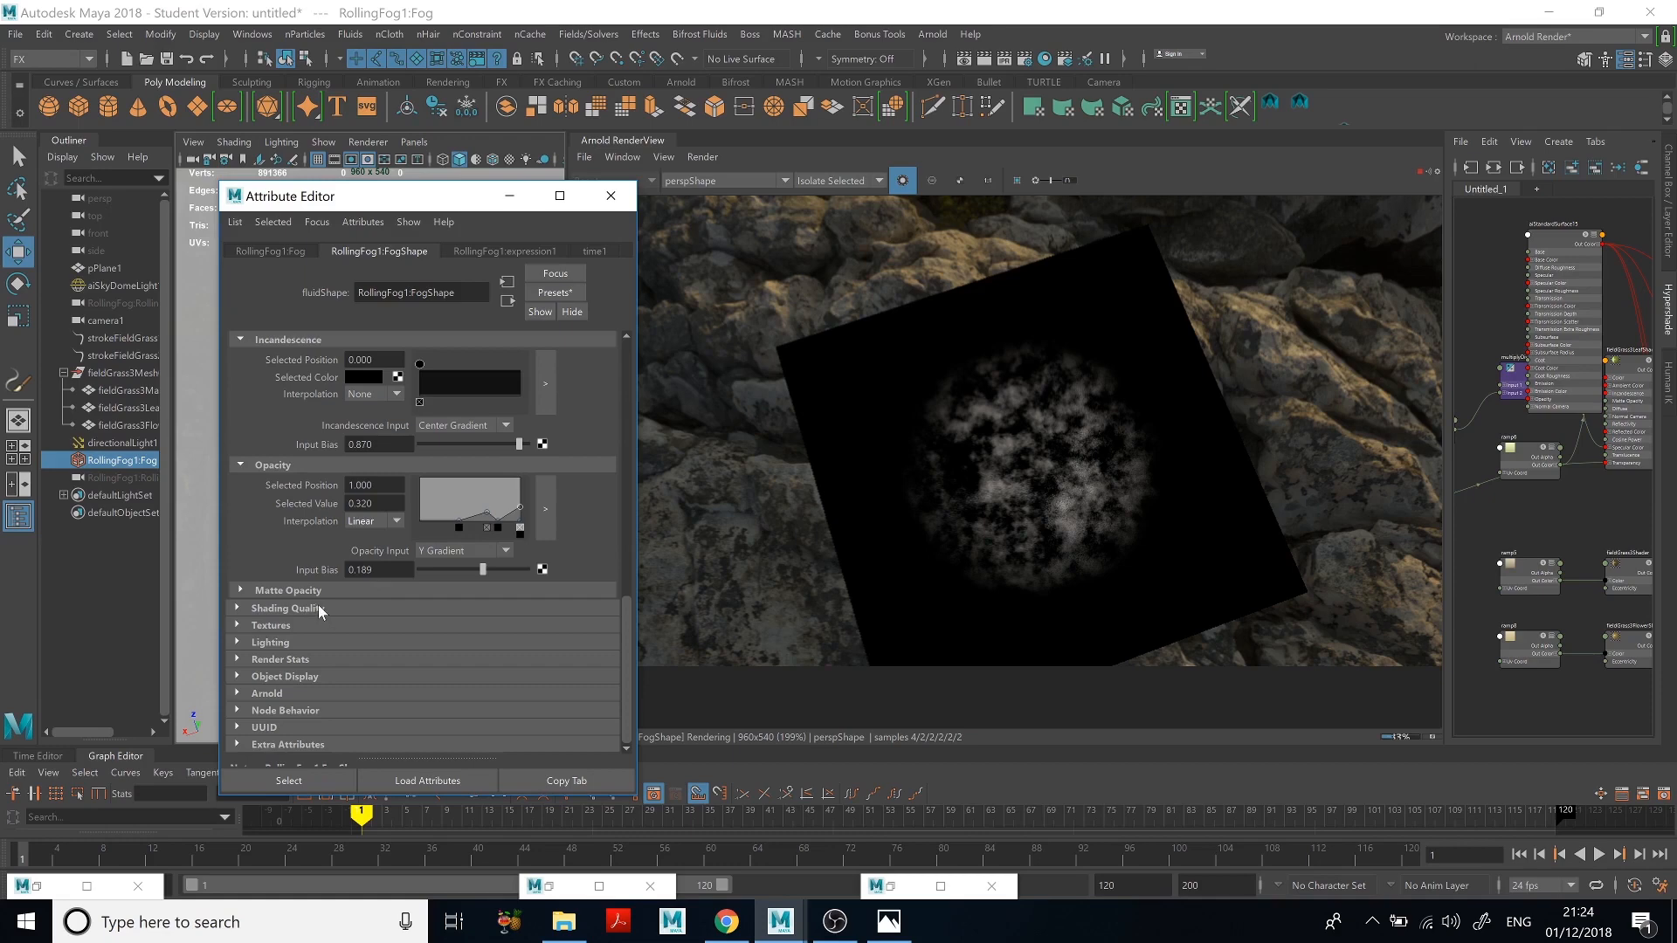
pyautogui.click(291, 628)
pyautogui.scroll(-10, 313, 616)
pyautogui.scroll(-2, 346, 467)
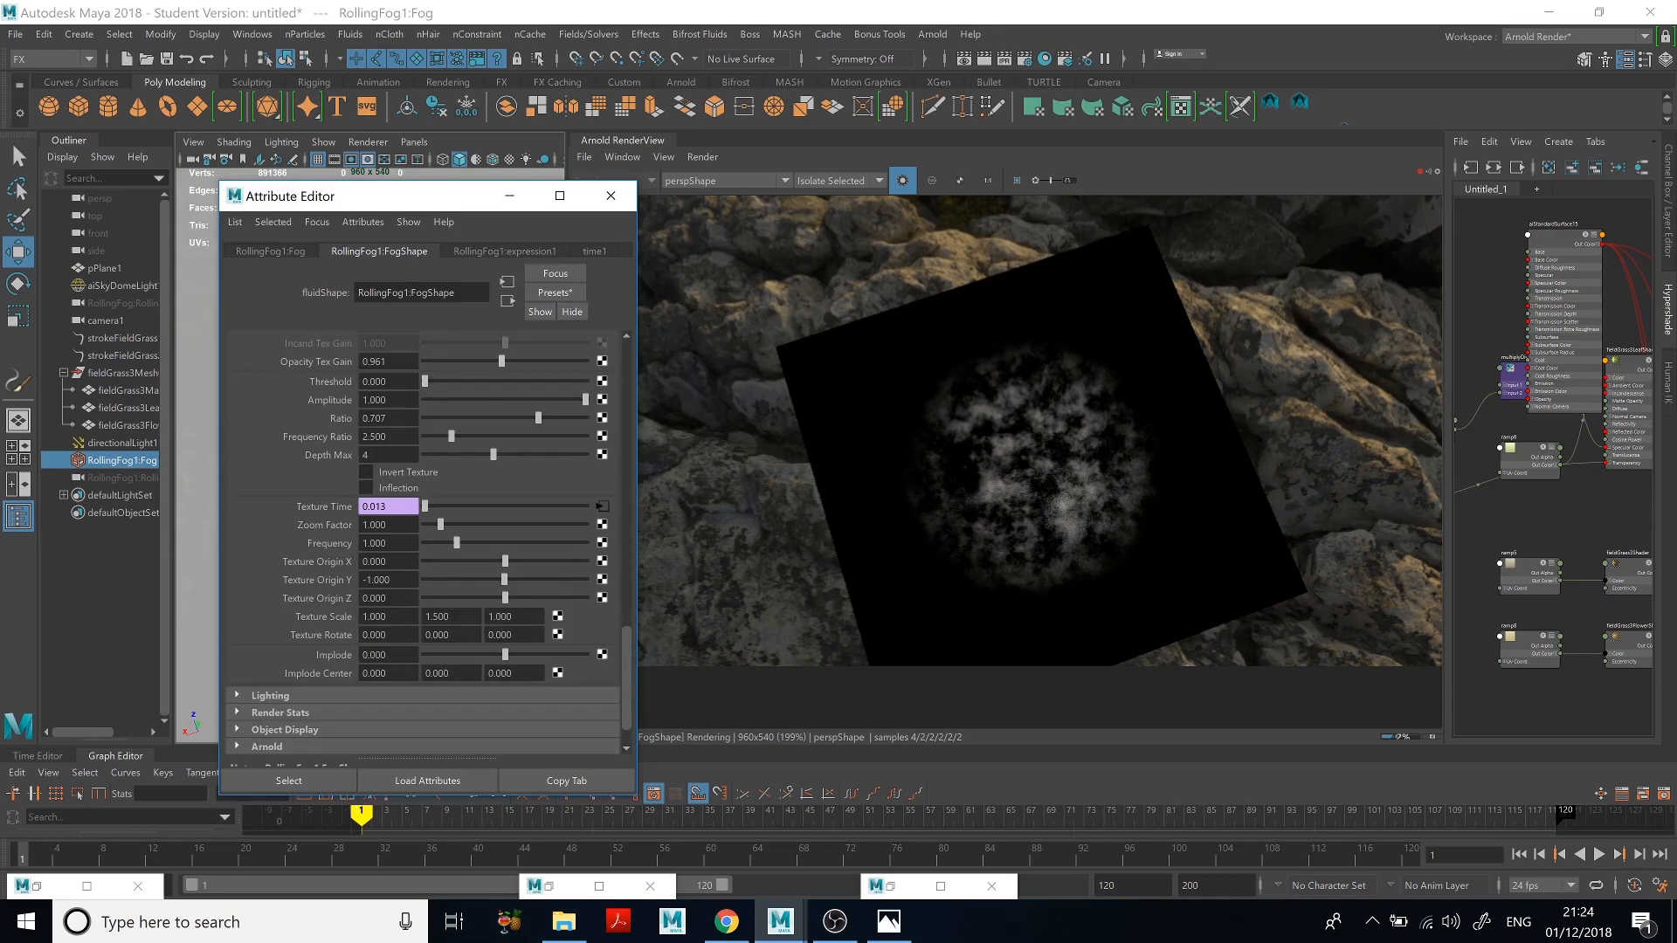
pyautogui.write('2')
pyautogui.press('Return')
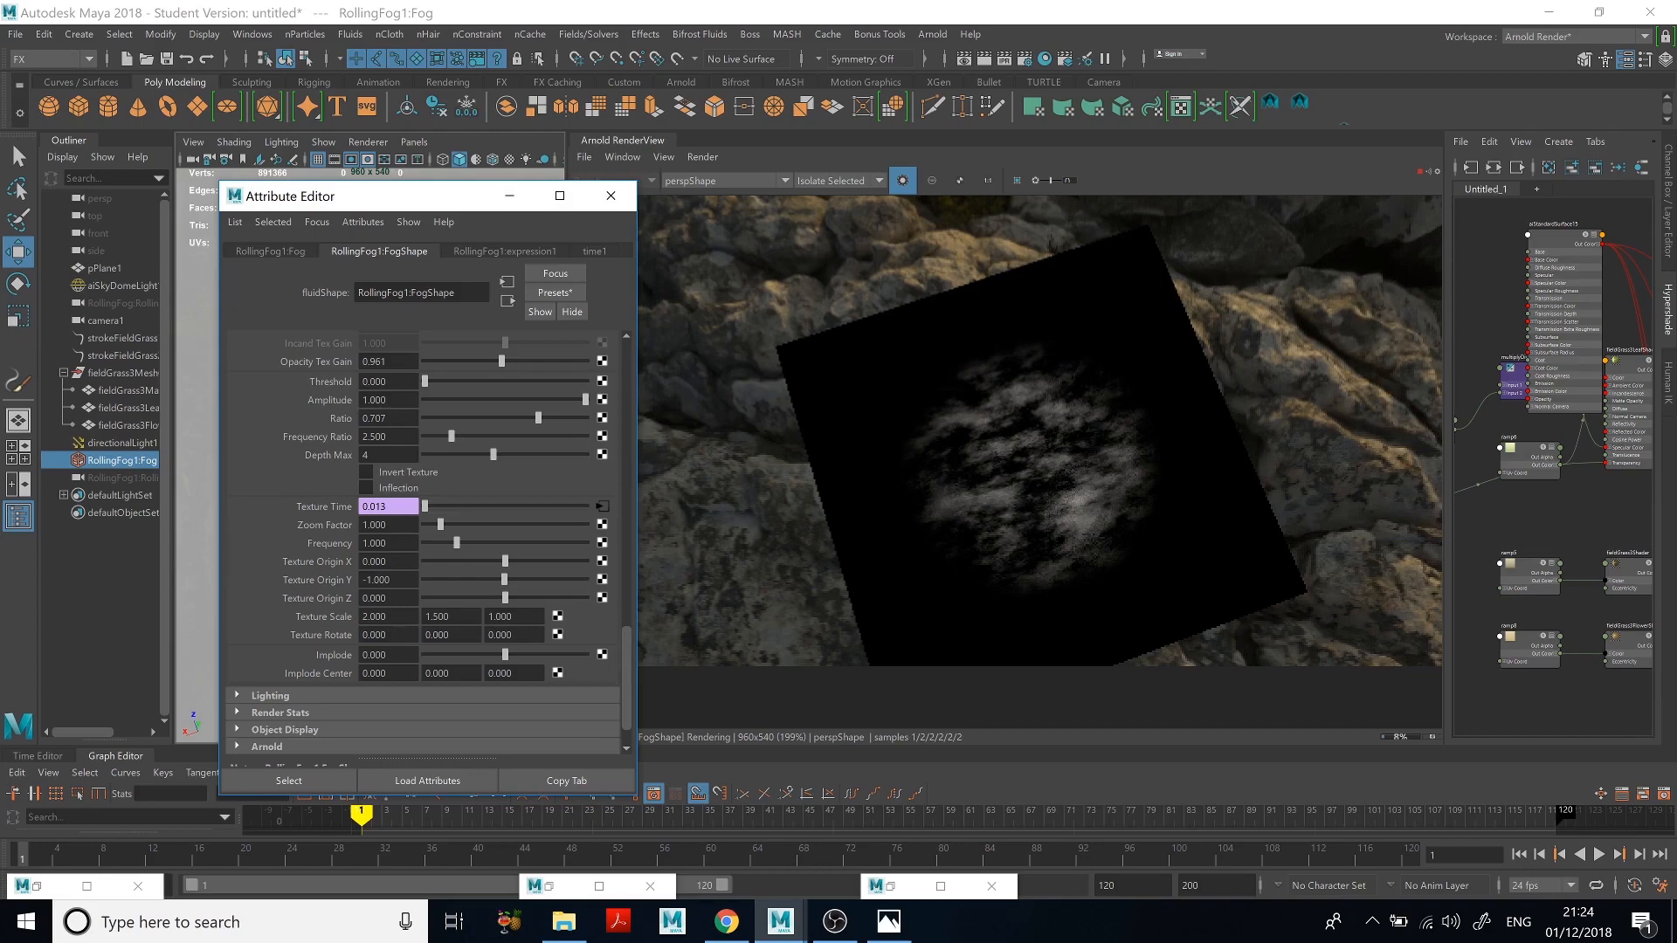
# Step: Set the RollingFog1:Fog container's X scale to 3
pyautogui.click(509, 195)
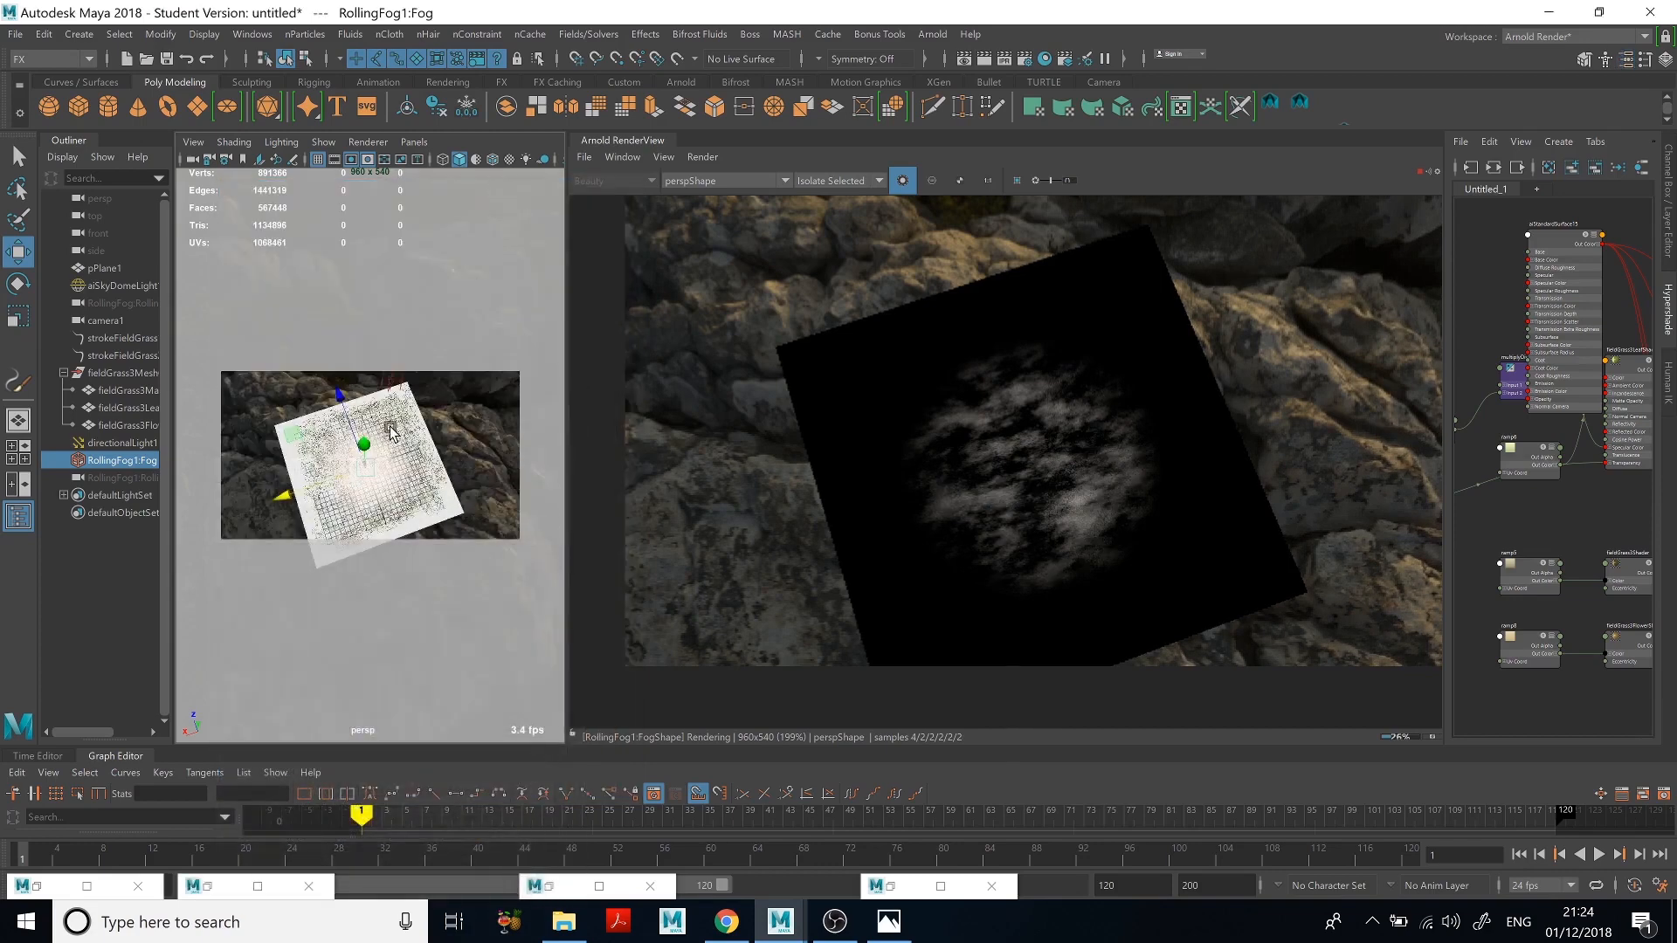
pyautogui.click(1626, 58)
pyautogui.scroll(5, 485, 357)
pyautogui.scroll(3, 423, 542)
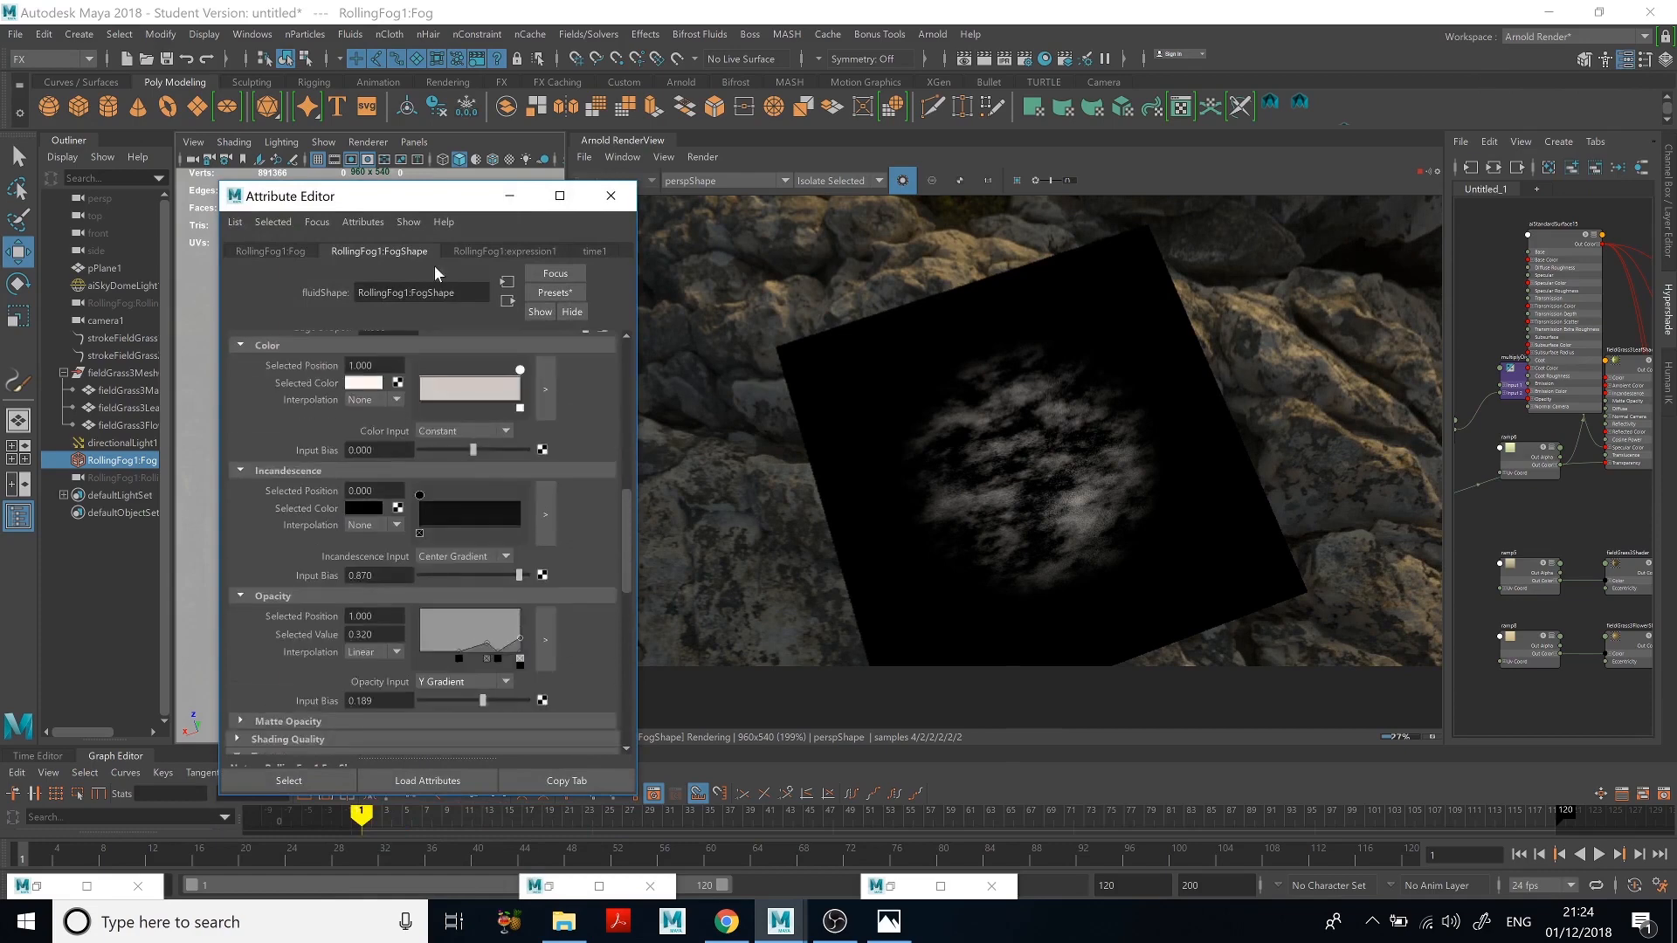
pyautogui.click(269, 252)
pyautogui.doubleClick(376, 395)
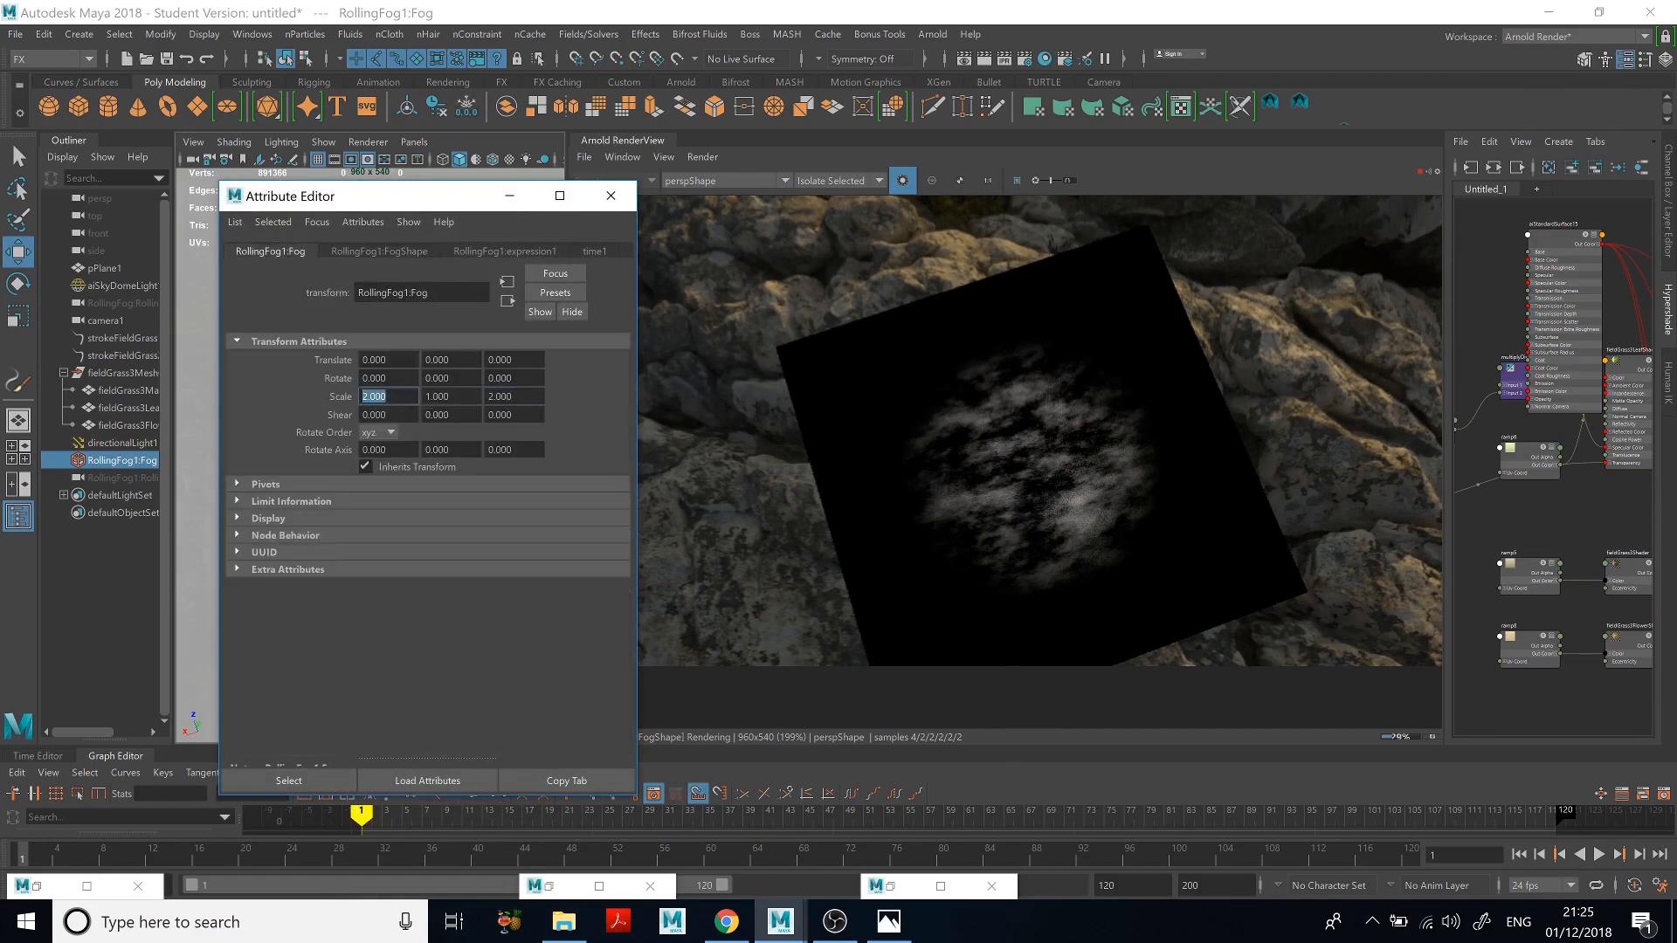
pyautogui.press('Return')
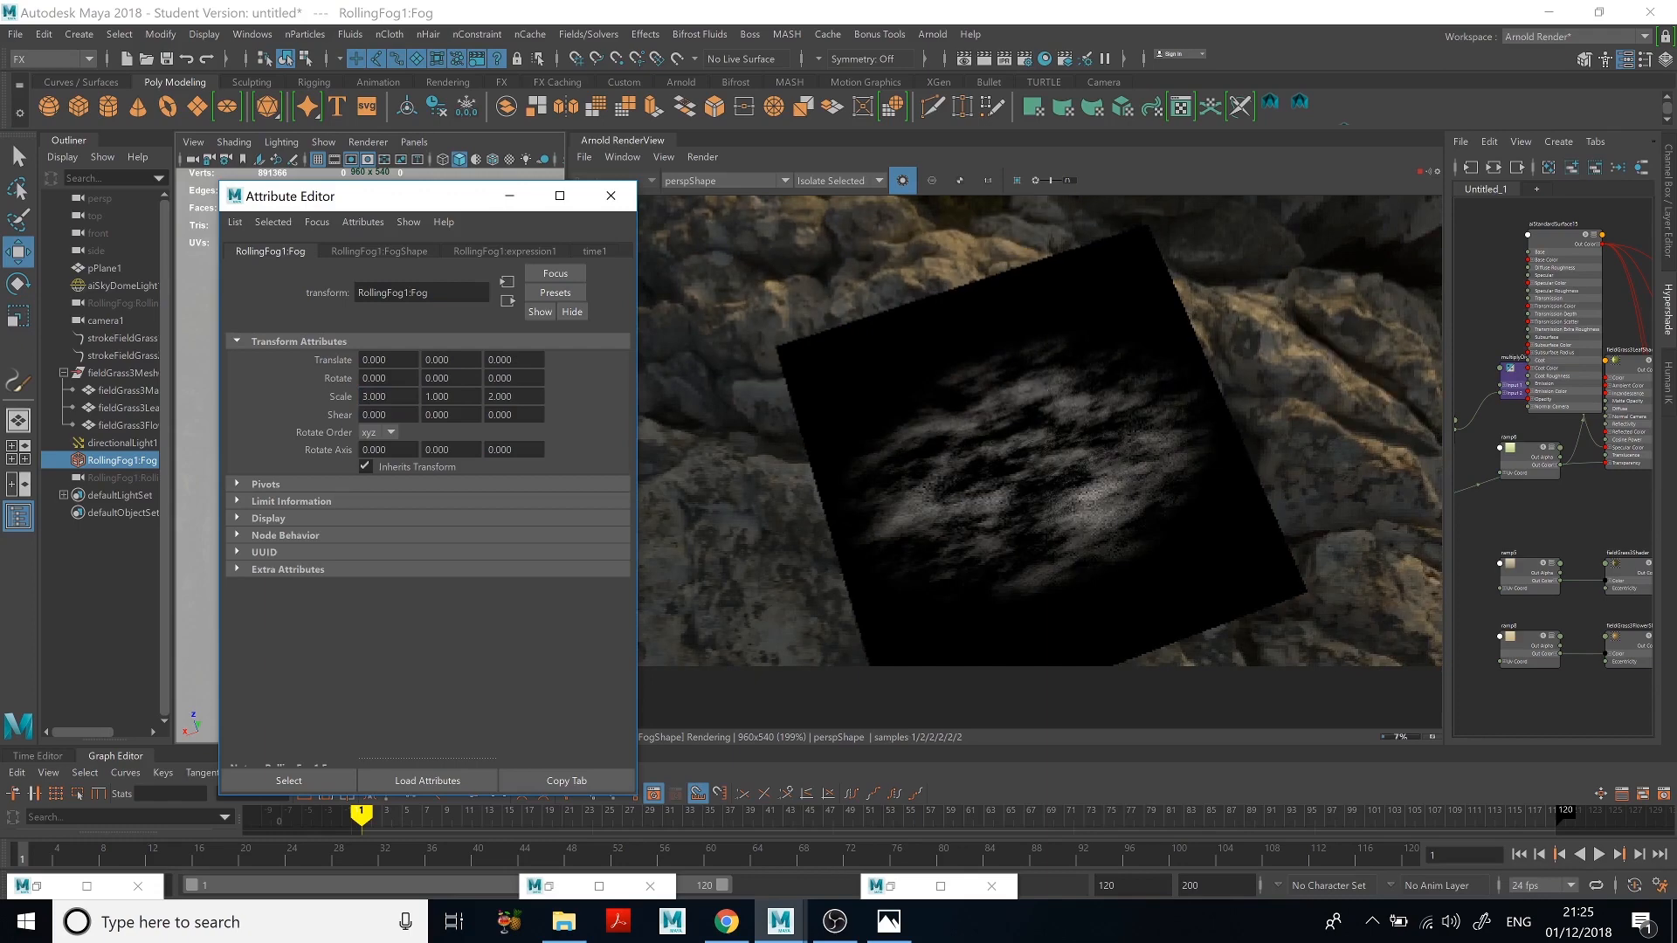
# Step: Set the X texture scale of the fog shape back to 1
pyautogui.click(388, 253)
pyautogui.scroll(-10, 386, 593)
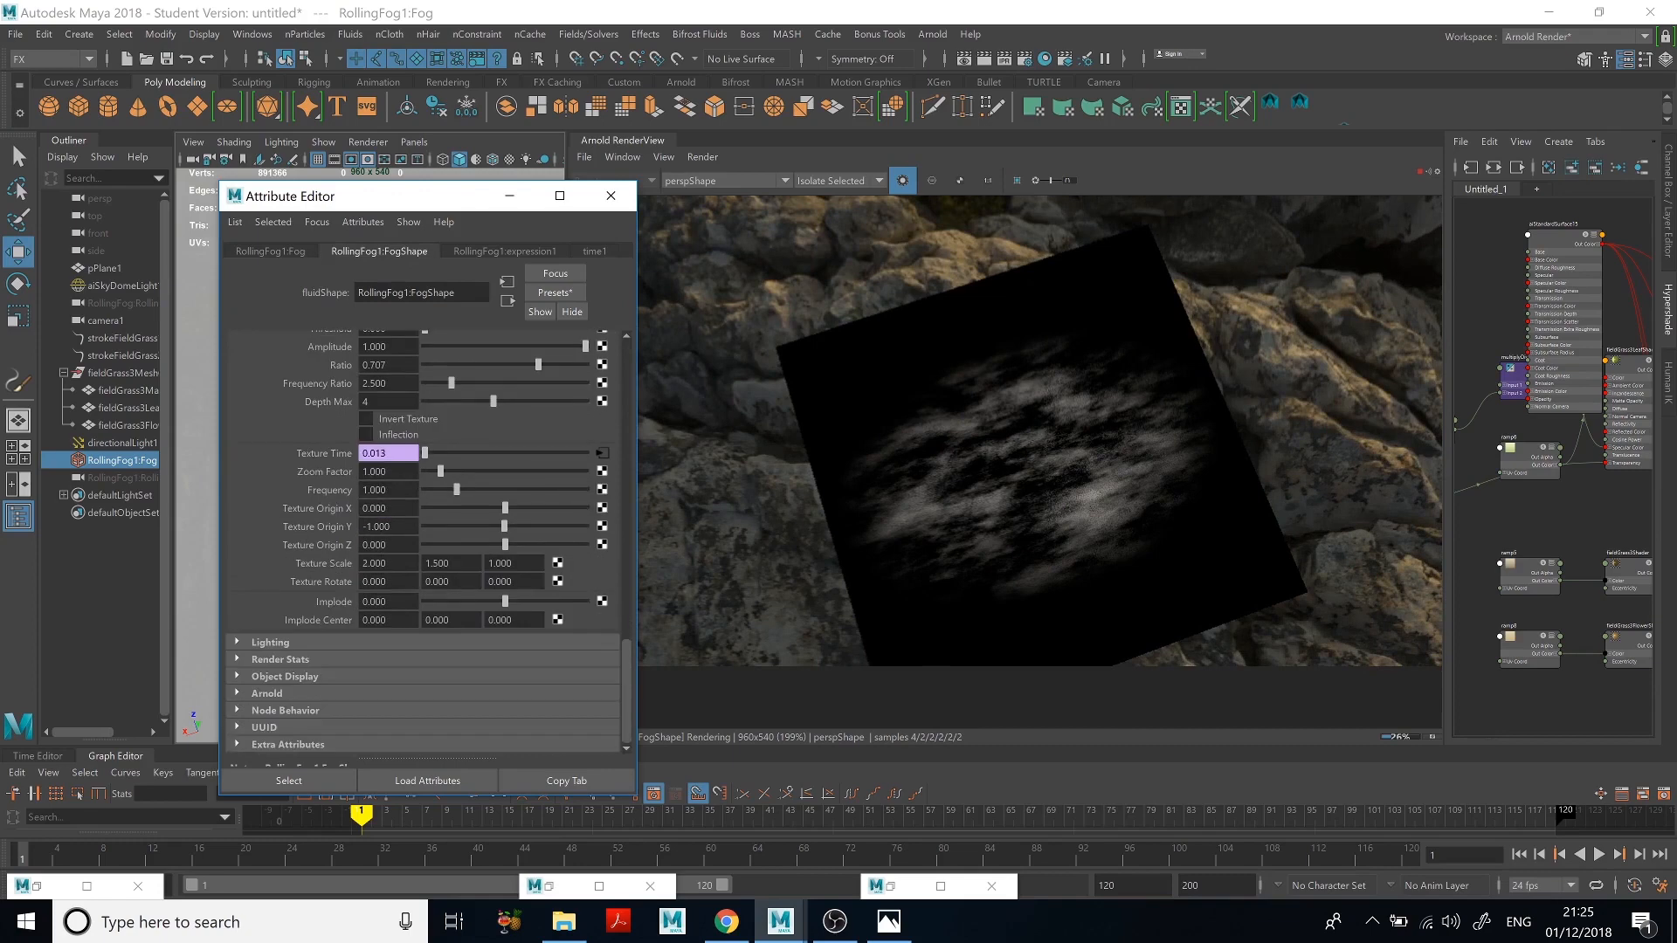
pyautogui.doubleClick(375, 564)
pyautogui.write('1')
pyautogui.press('Return')
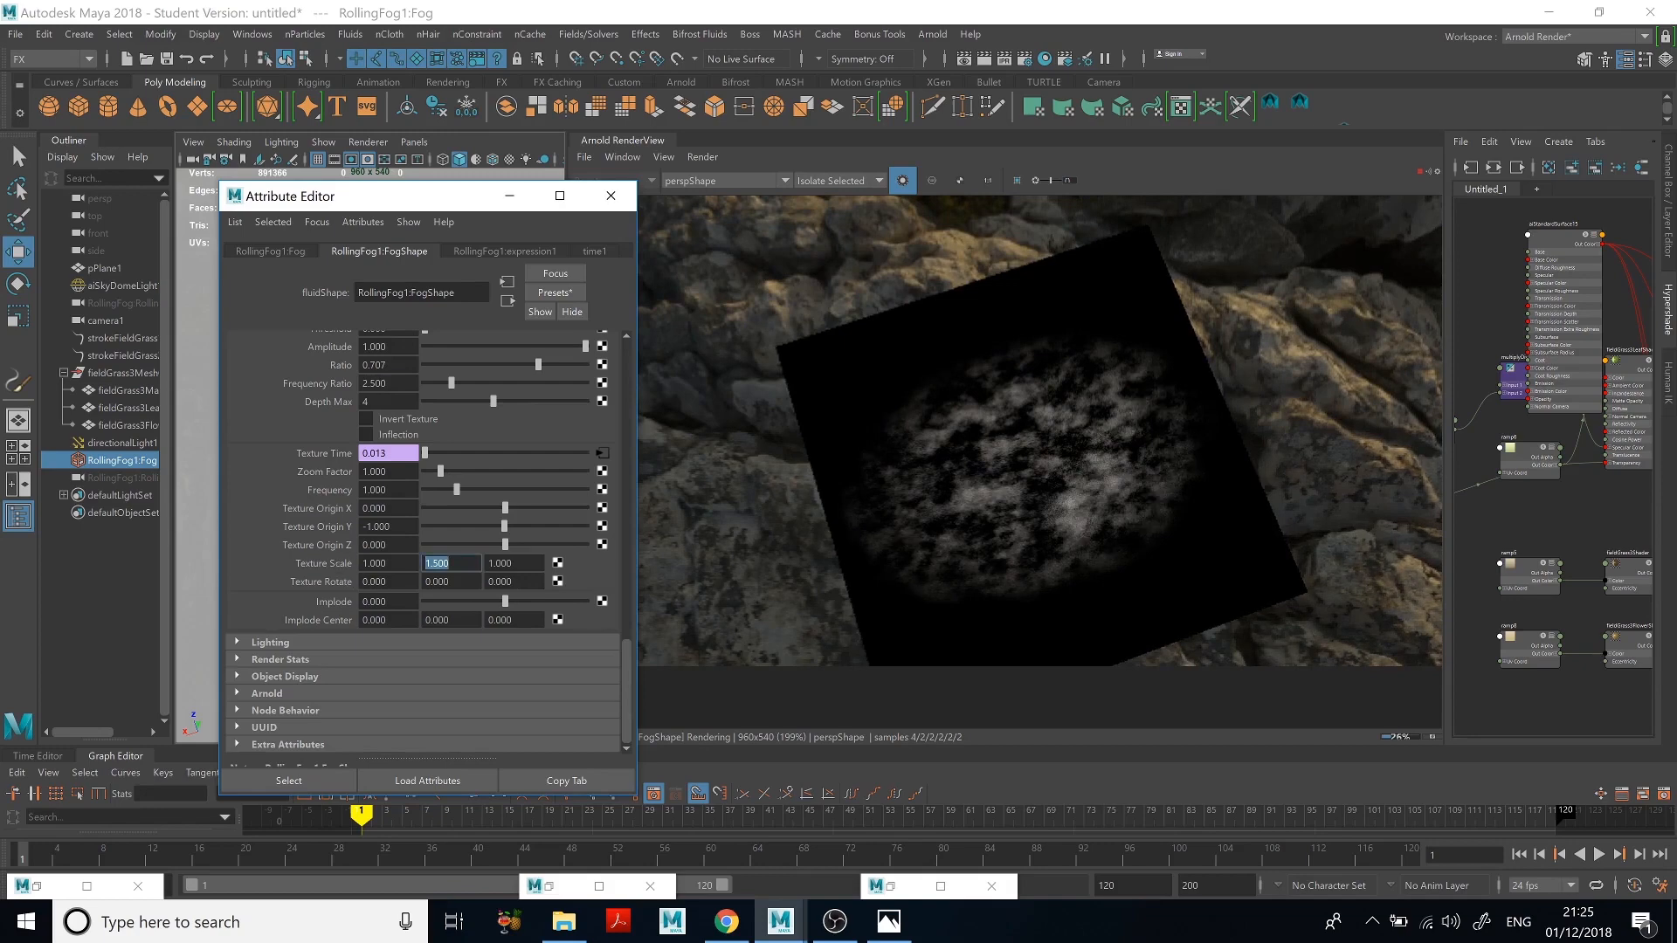
# Step: Set the fog texture's ratio to about 0.679 and its frequency ratio to about 7.7
pyautogui.scroll(2, 427, 541)
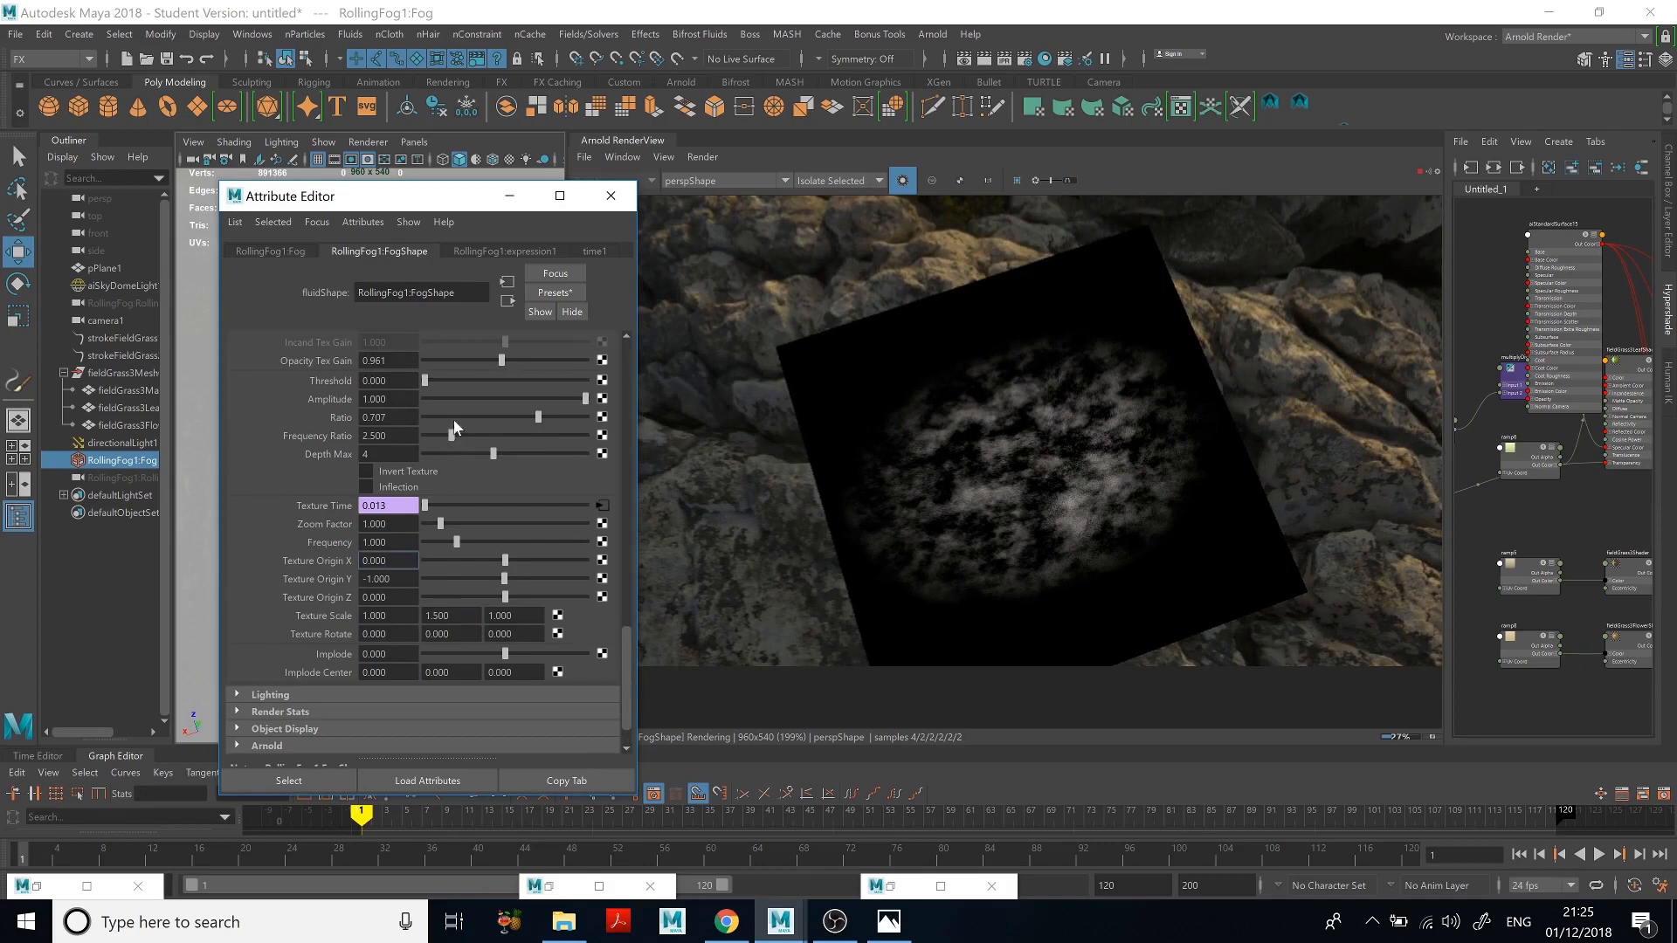
pyautogui.scroll(2, 472, 402)
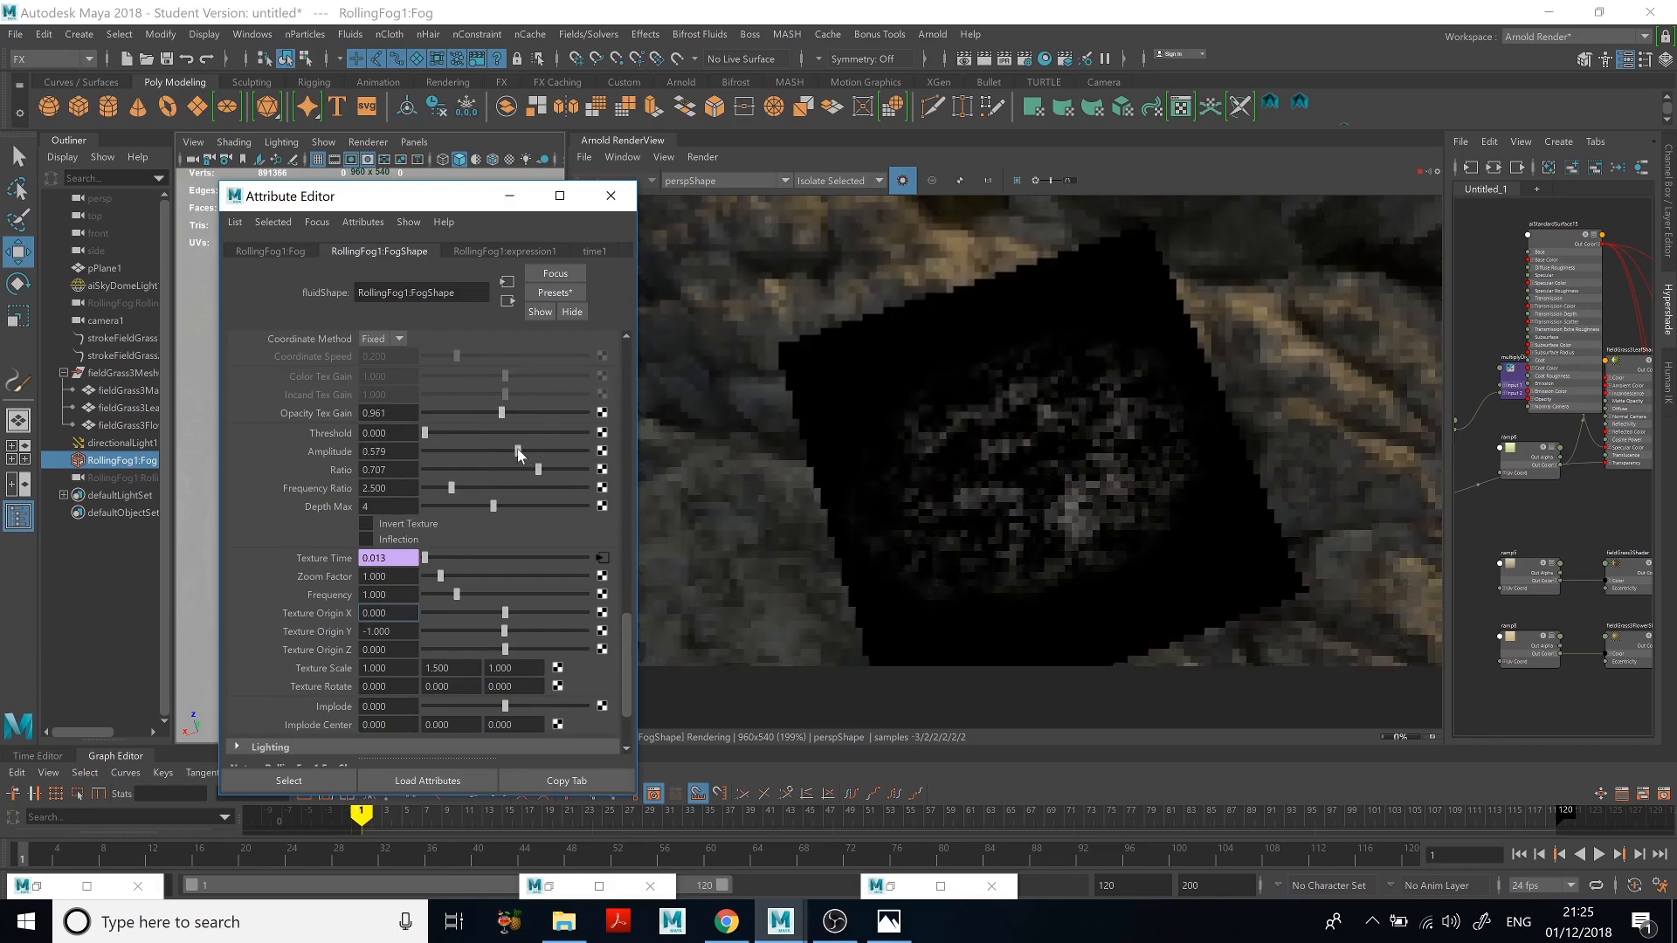
pyautogui.moveTo(560, 451); pyautogui.dragTo(533, 485)
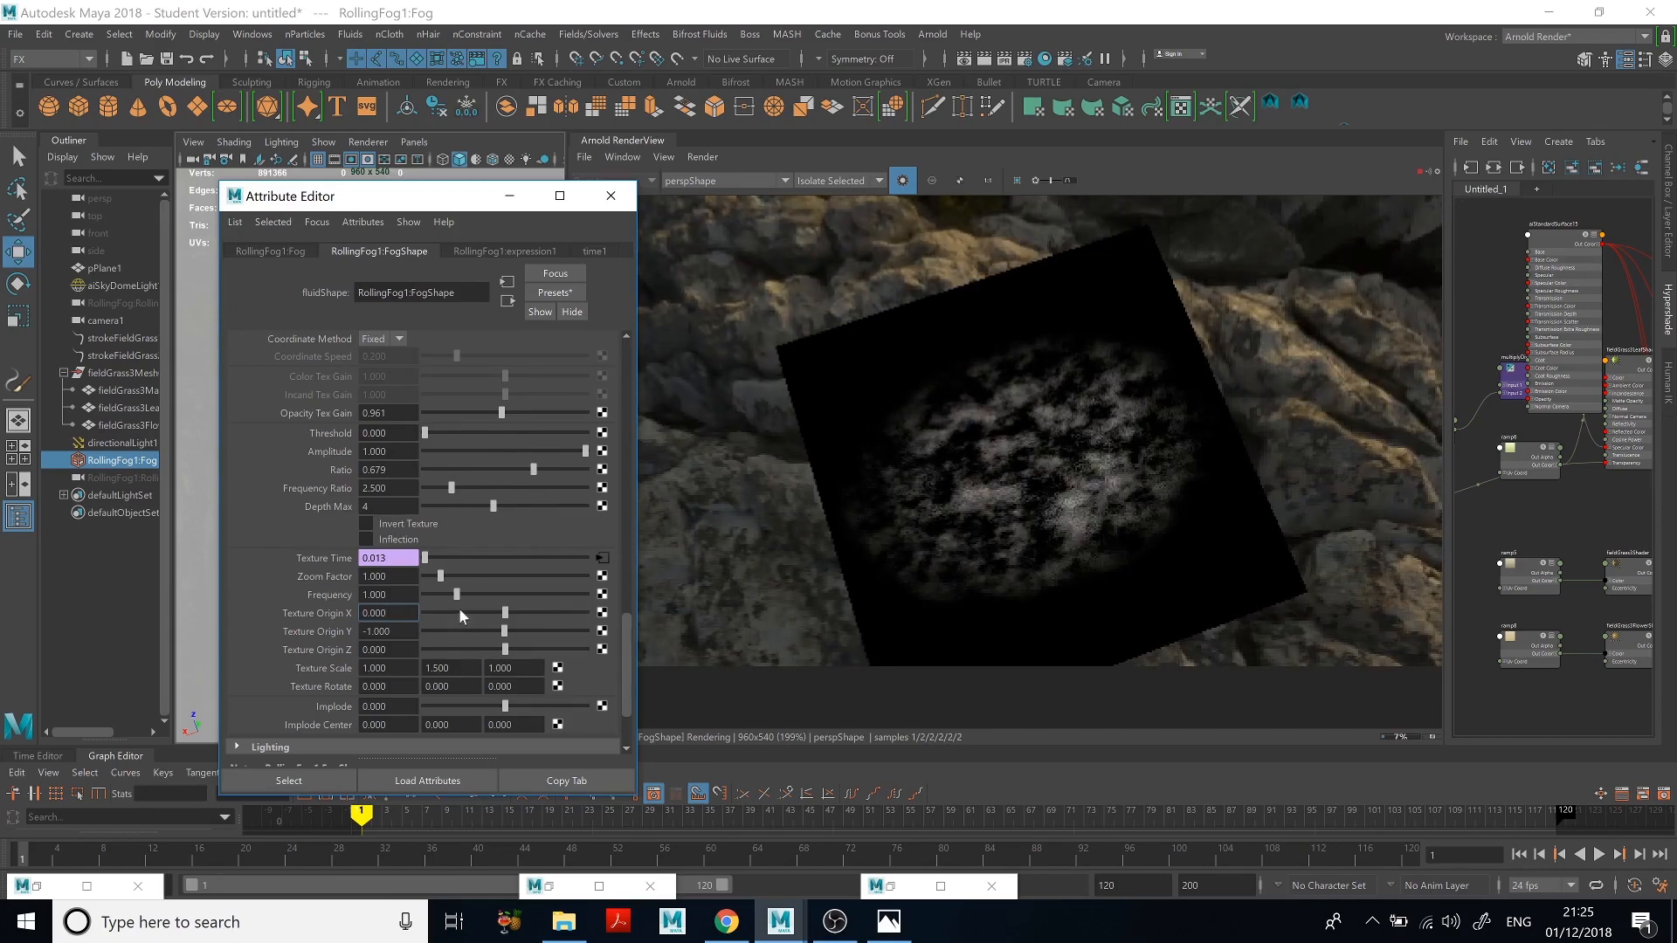
pyautogui.moveTo(458, 489); pyautogui.dragTo(563, 503)
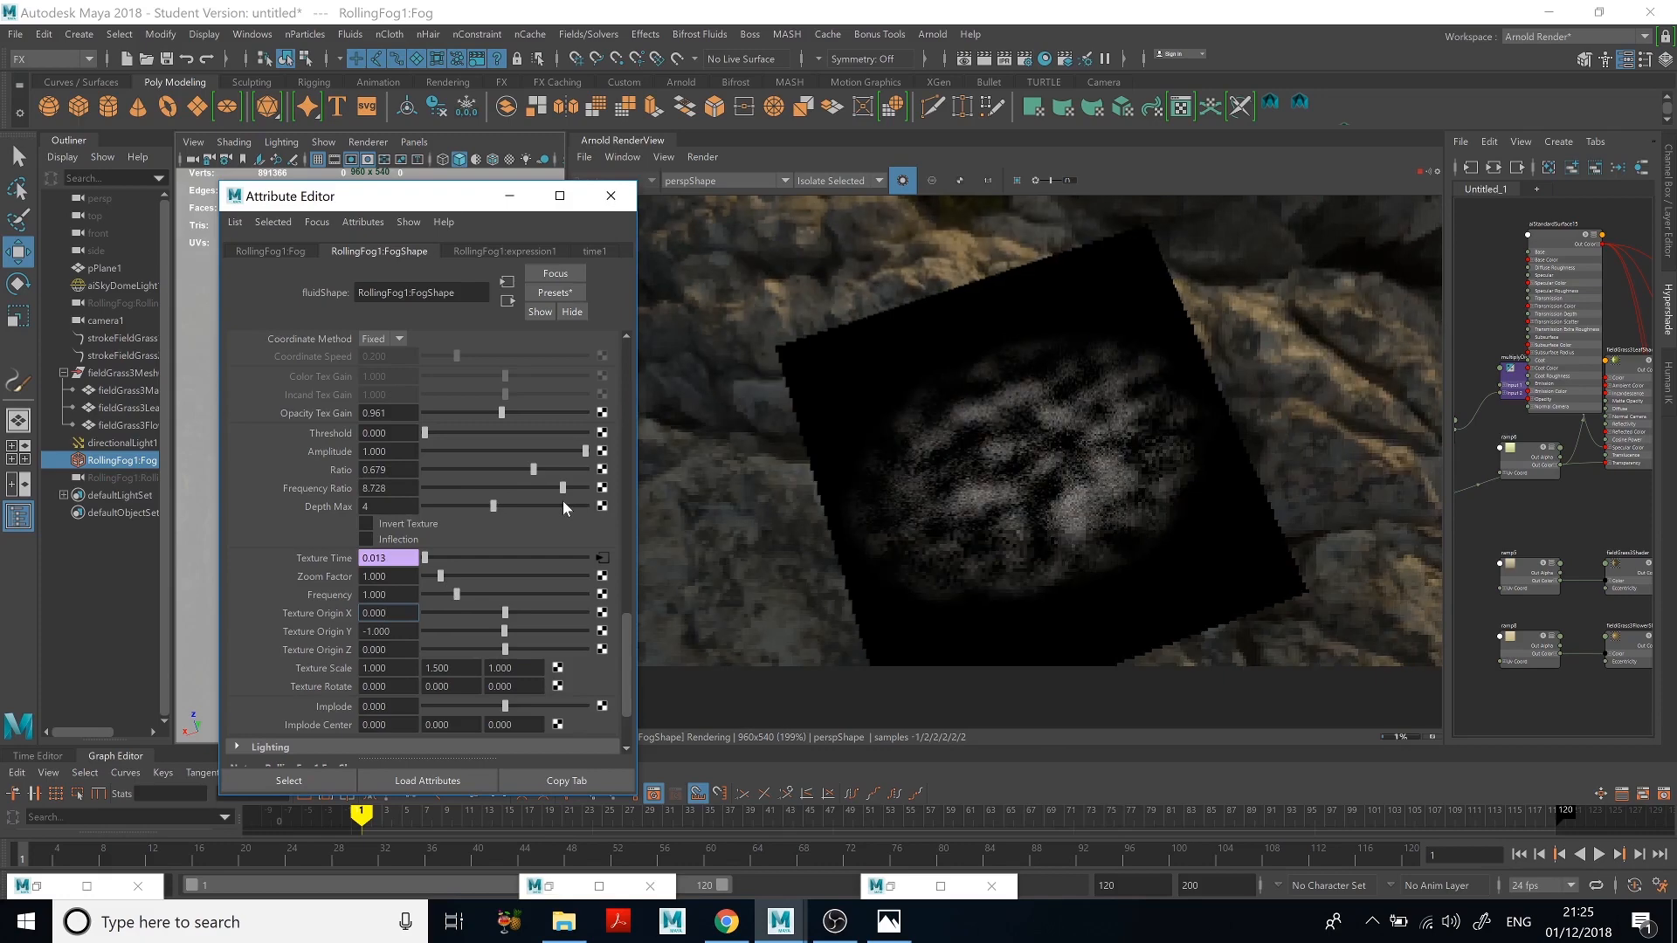
pyautogui.moveTo(560, 501); pyautogui.dragTo(543, 502)
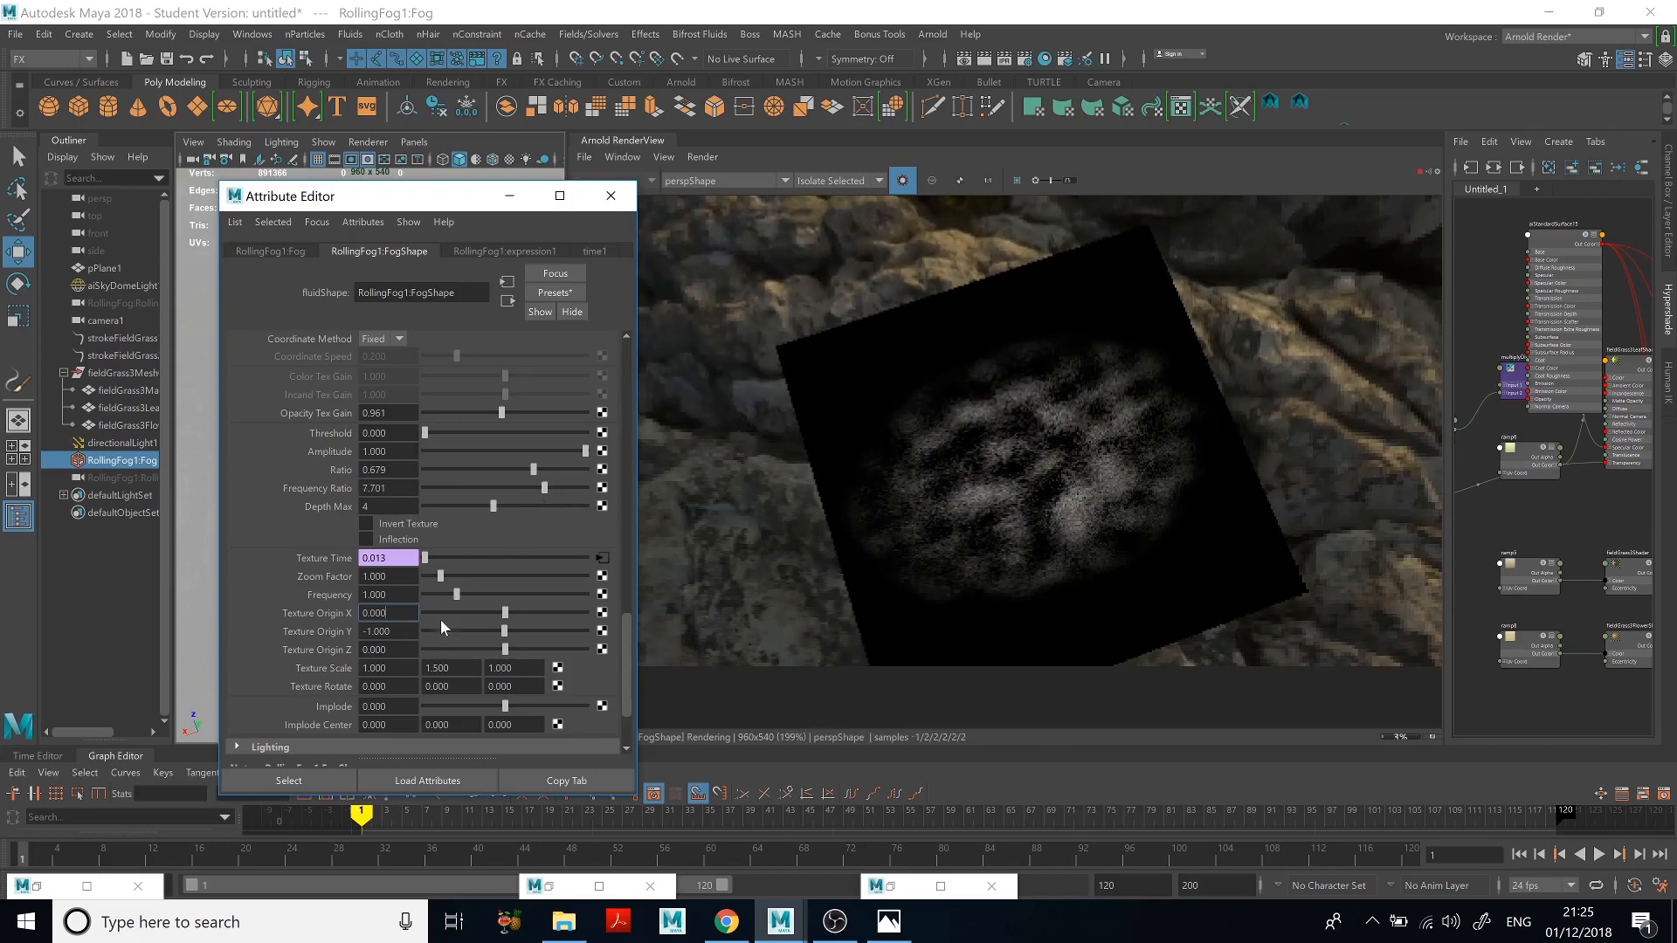
# Step: Raise the fog texture's frequency to about 1.209 and check the isolated fog from a low angle across the field
pyautogui.moveTo(461, 593)
pyautogui.mouseDown()
pyautogui.moveTo(497, 596)
pyautogui.moveTo(467, 607)
pyautogui.mouseUp()
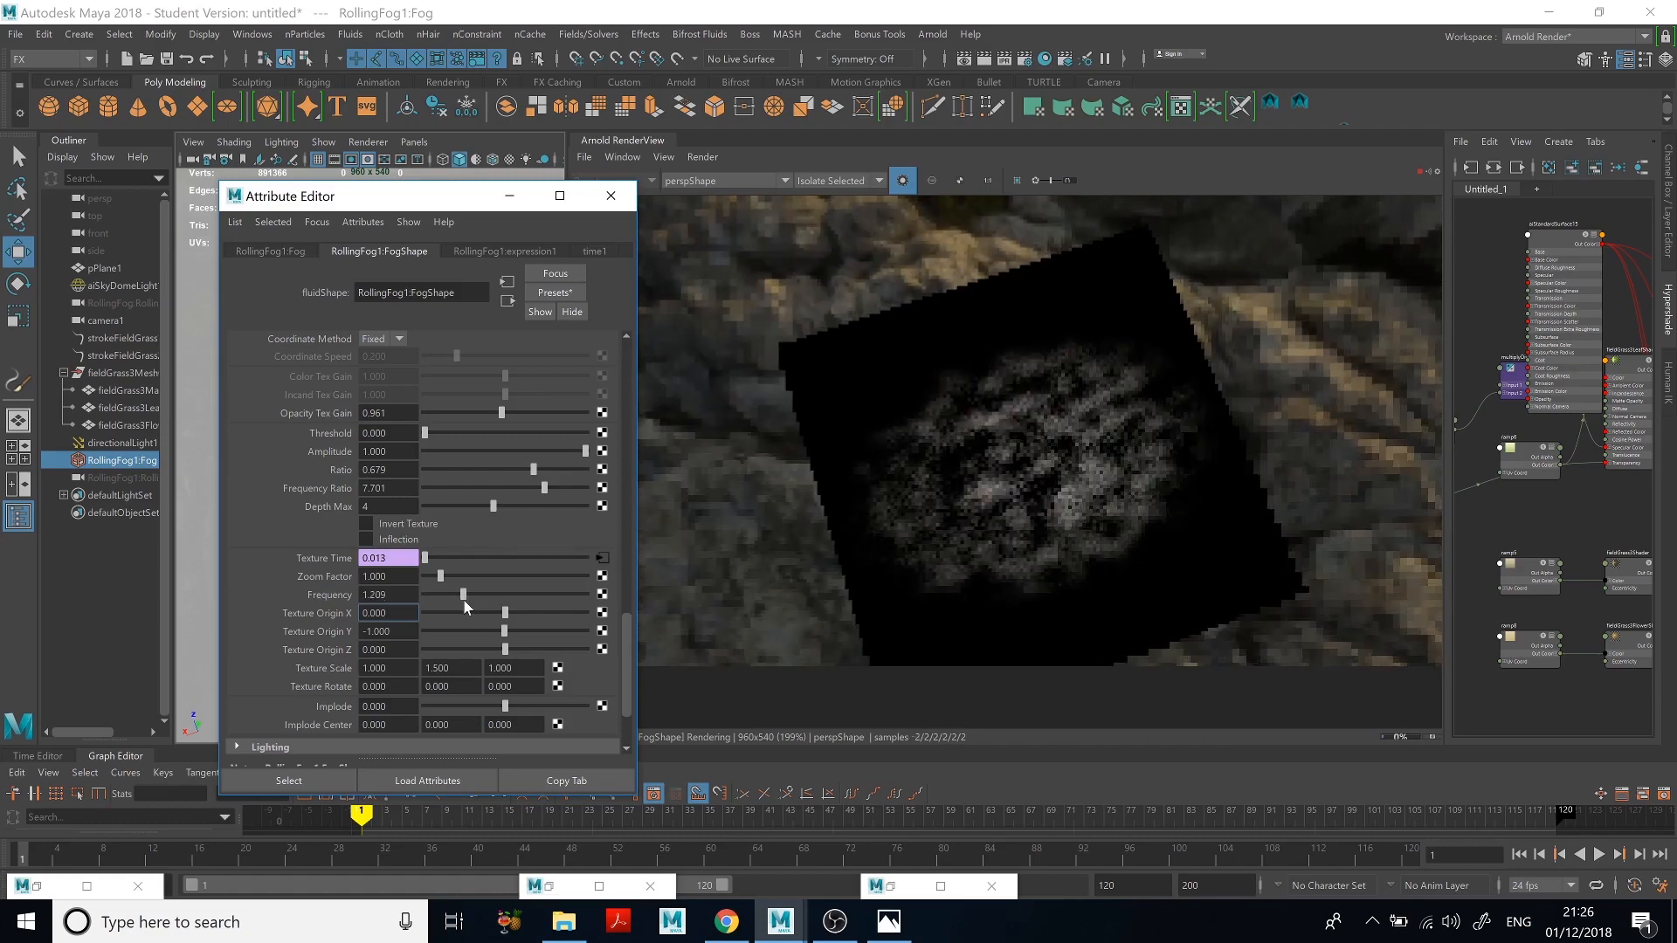
pyautogui.click(270, 251)
pyautogui.click(508, 199)
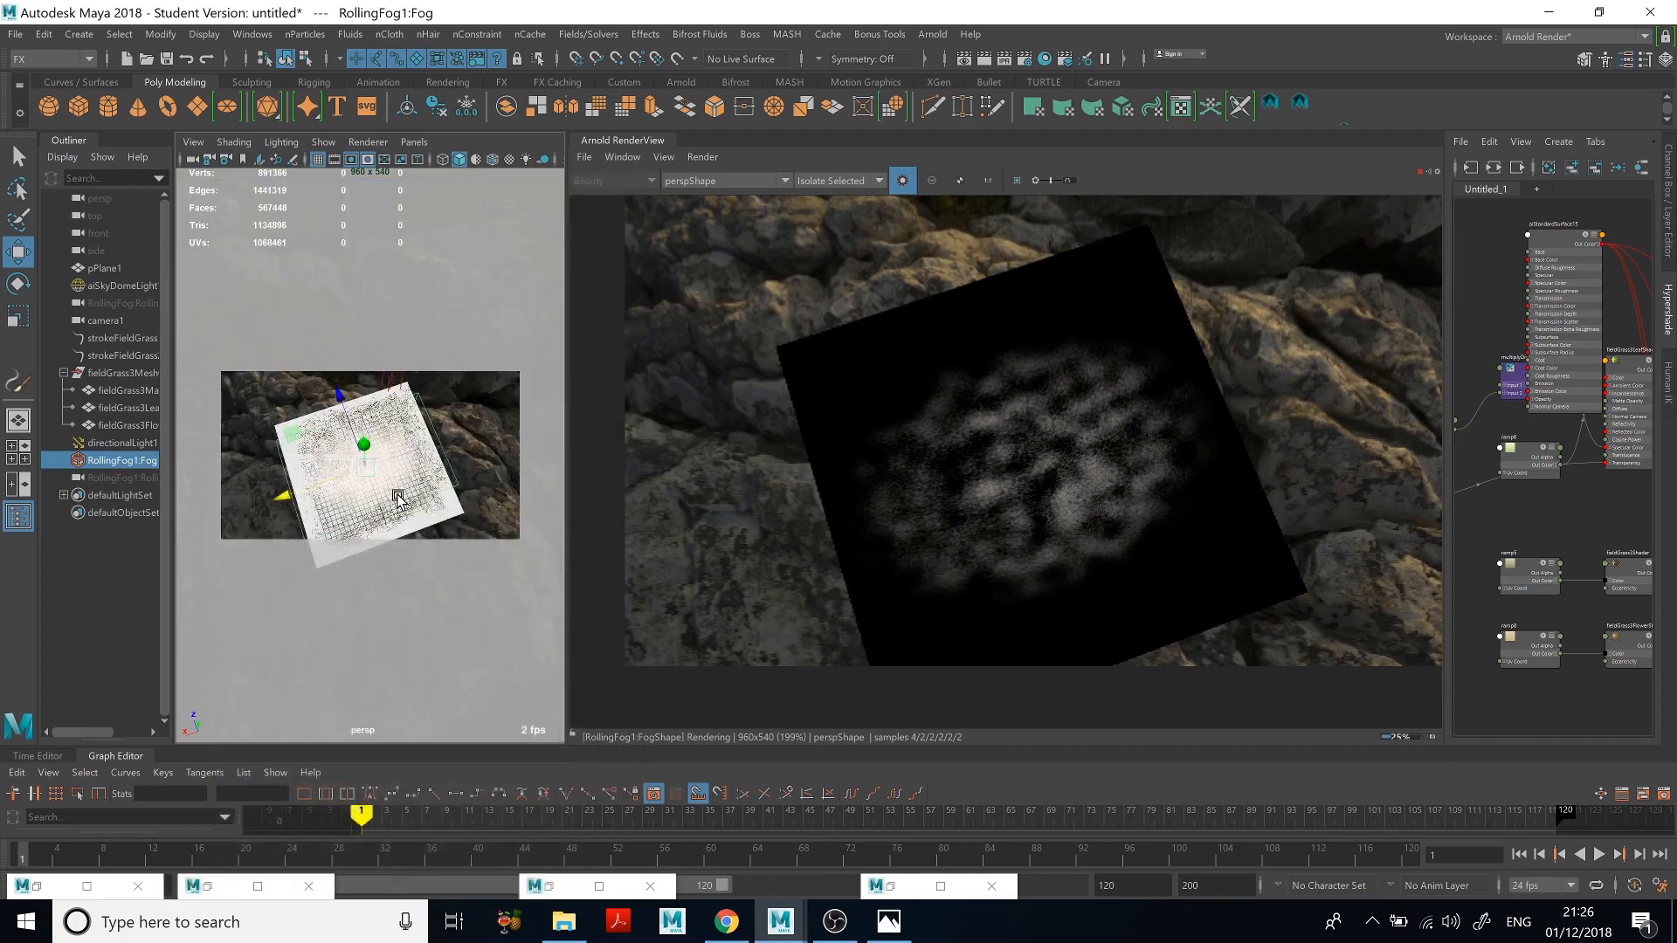
pyautogui.moveTo(403, 473)
pyautogui.keyDown('alt'); pyautogui.mouseDown()
pyautogui.moveTo(413, 450)
pyautogui.moveTo(396, 456)
pyautogui.mouseUp(); pyautogui.keyUp('alt')
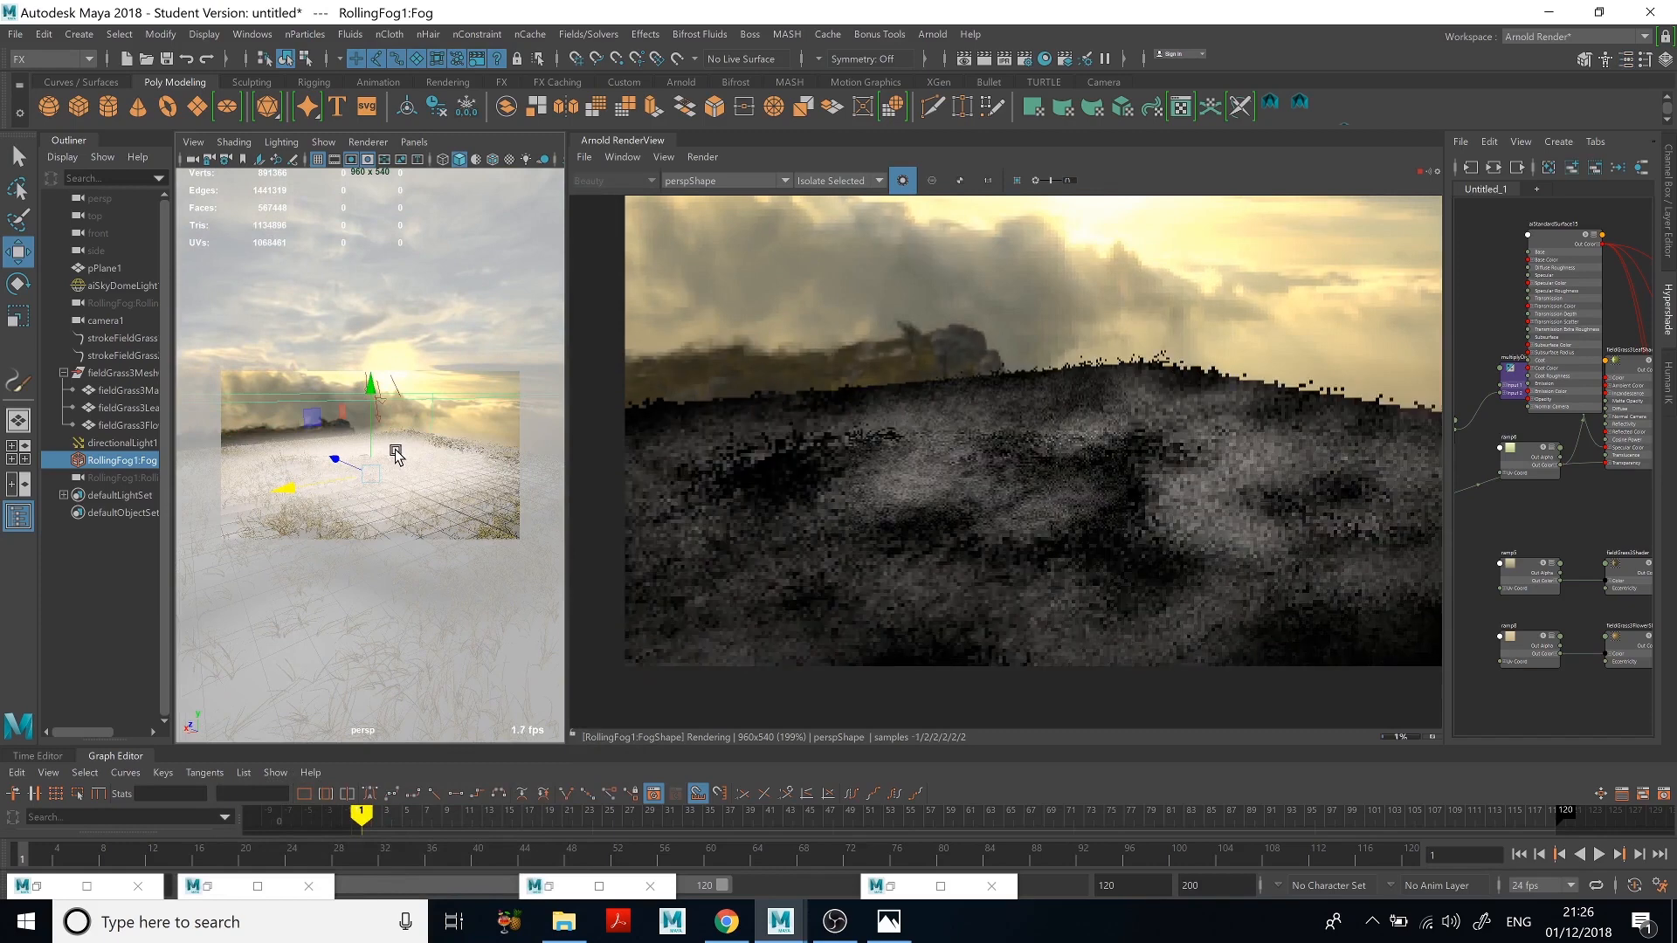
# Step: Lower the fog texture's frequency ratio to about 4.473
pyautogui.click(1624, 59)
pyautogui.click(386, 253)
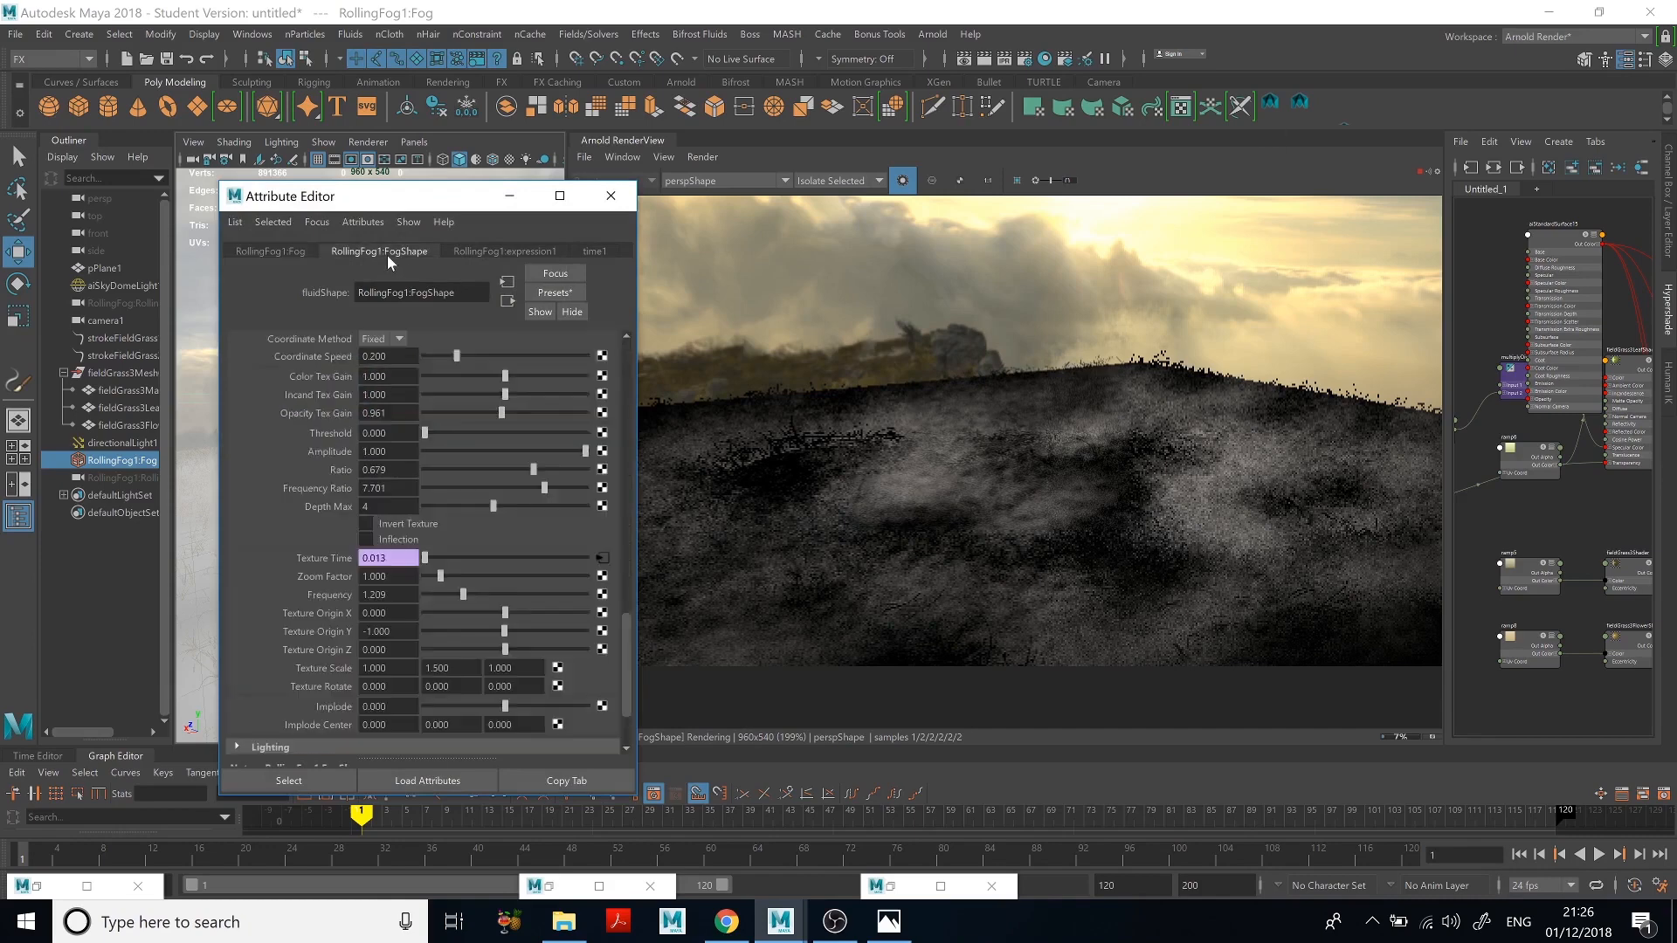
pyautogui.scroll(-3, 448, 620)
pyautogui.scroll(3, 419, 552)
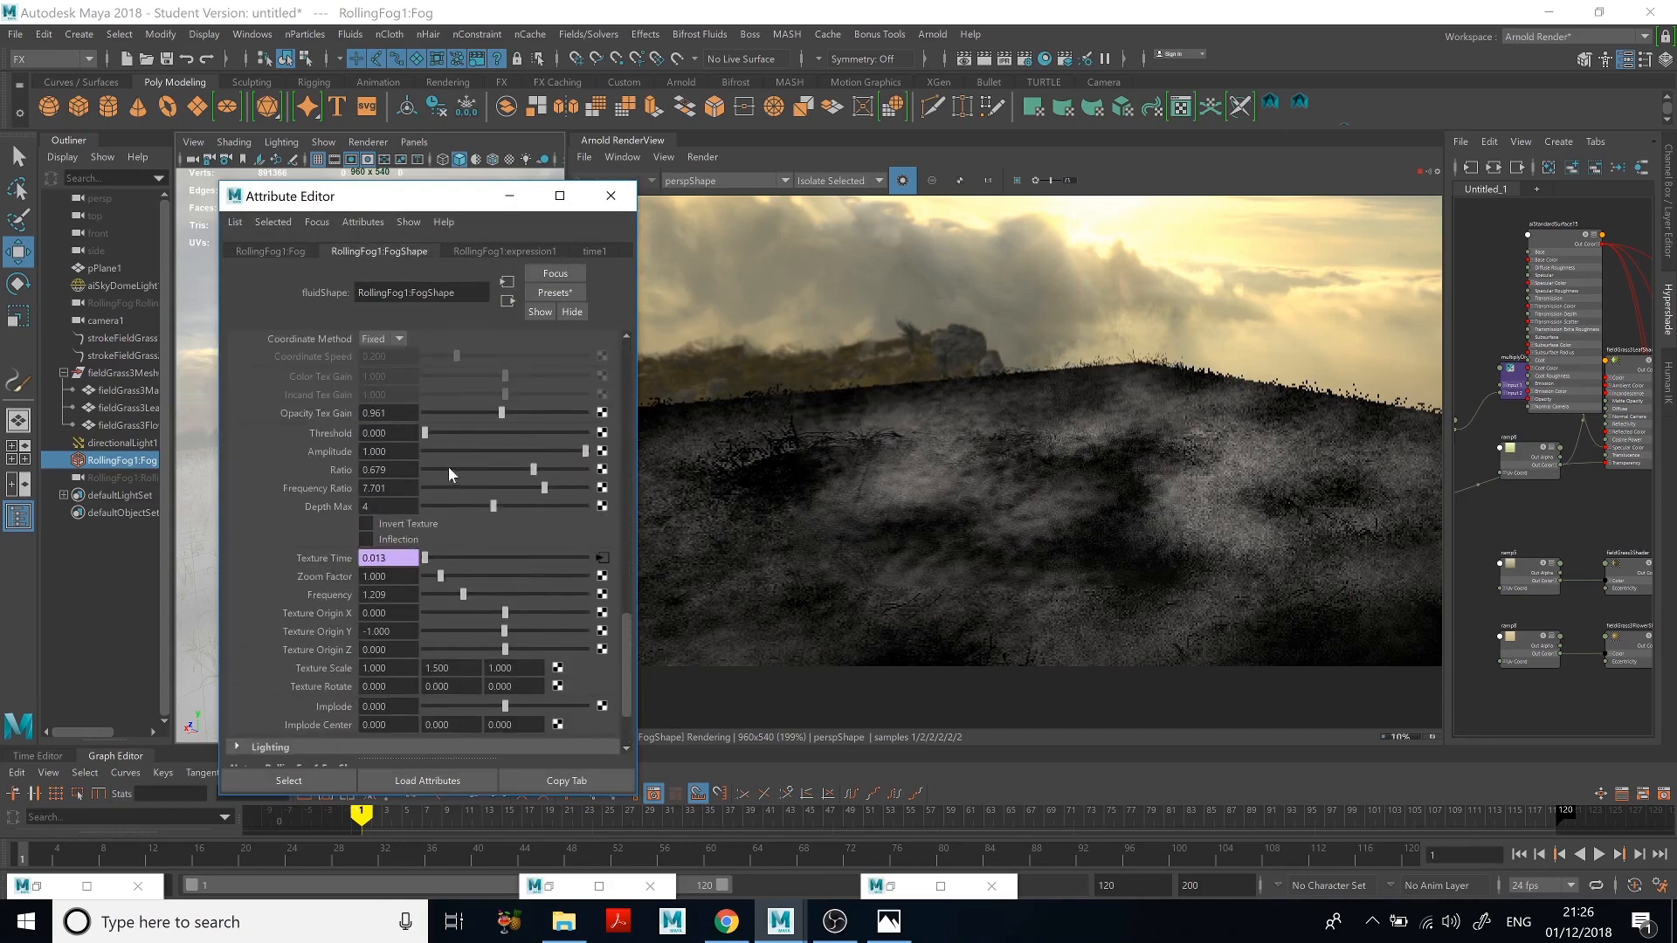
pyautogui.moveTo(536, 484); pyautogui.dragTo(495, 489)
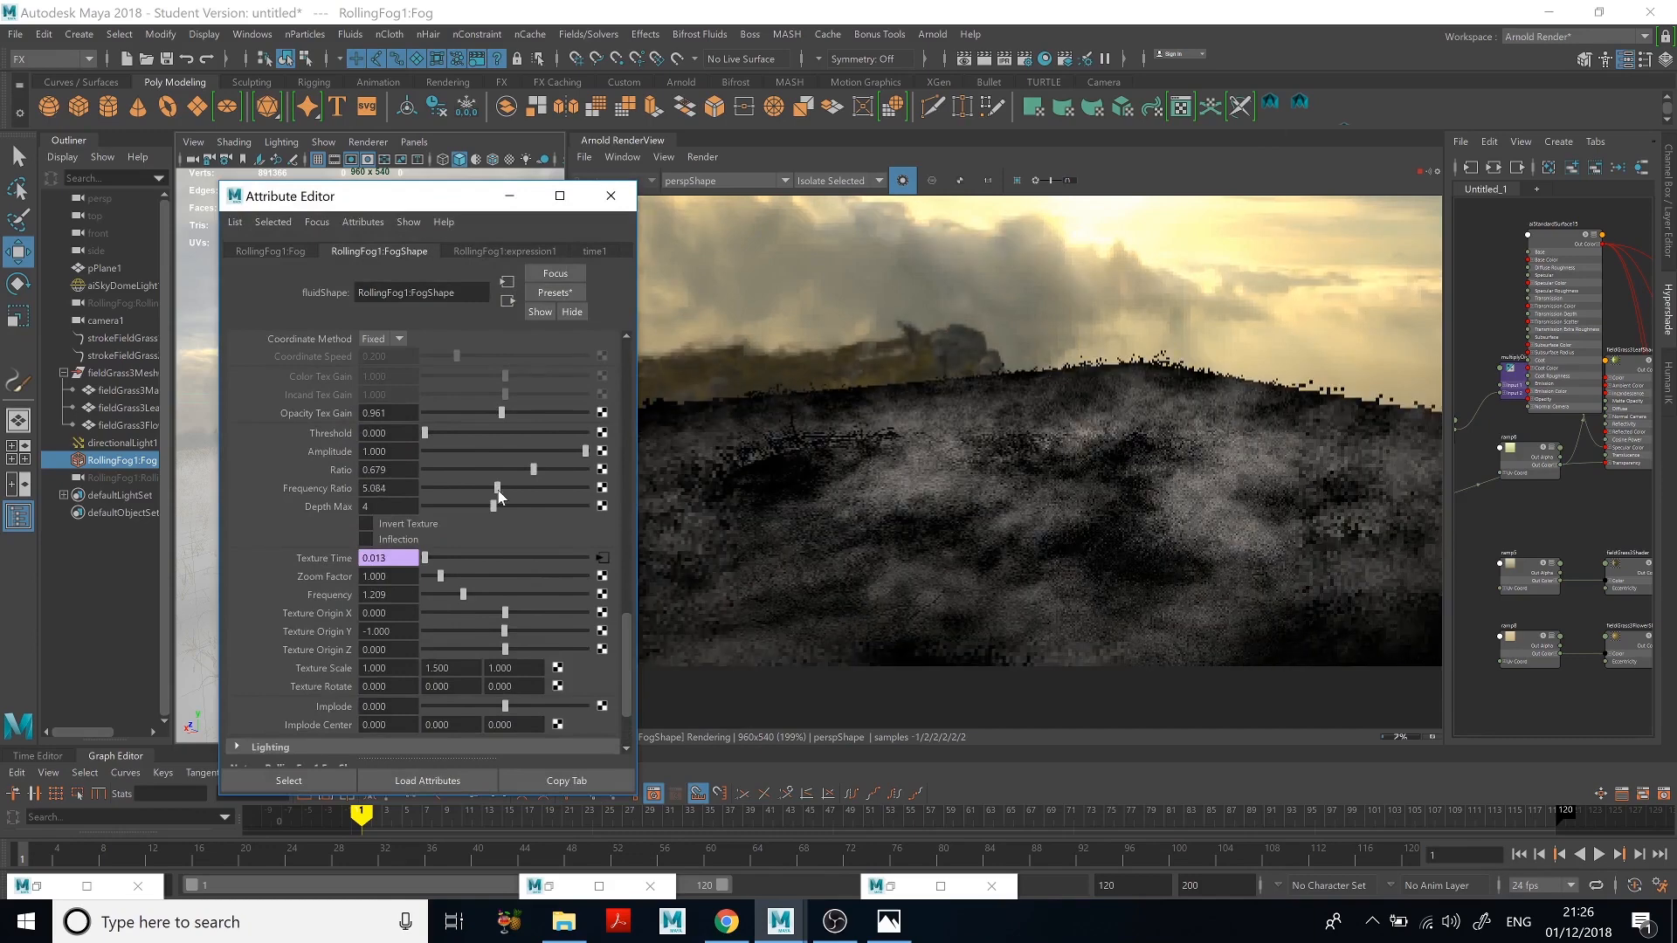
pyautogui.moveTo(498, 487); pyautogui.dragTo(494, 487)
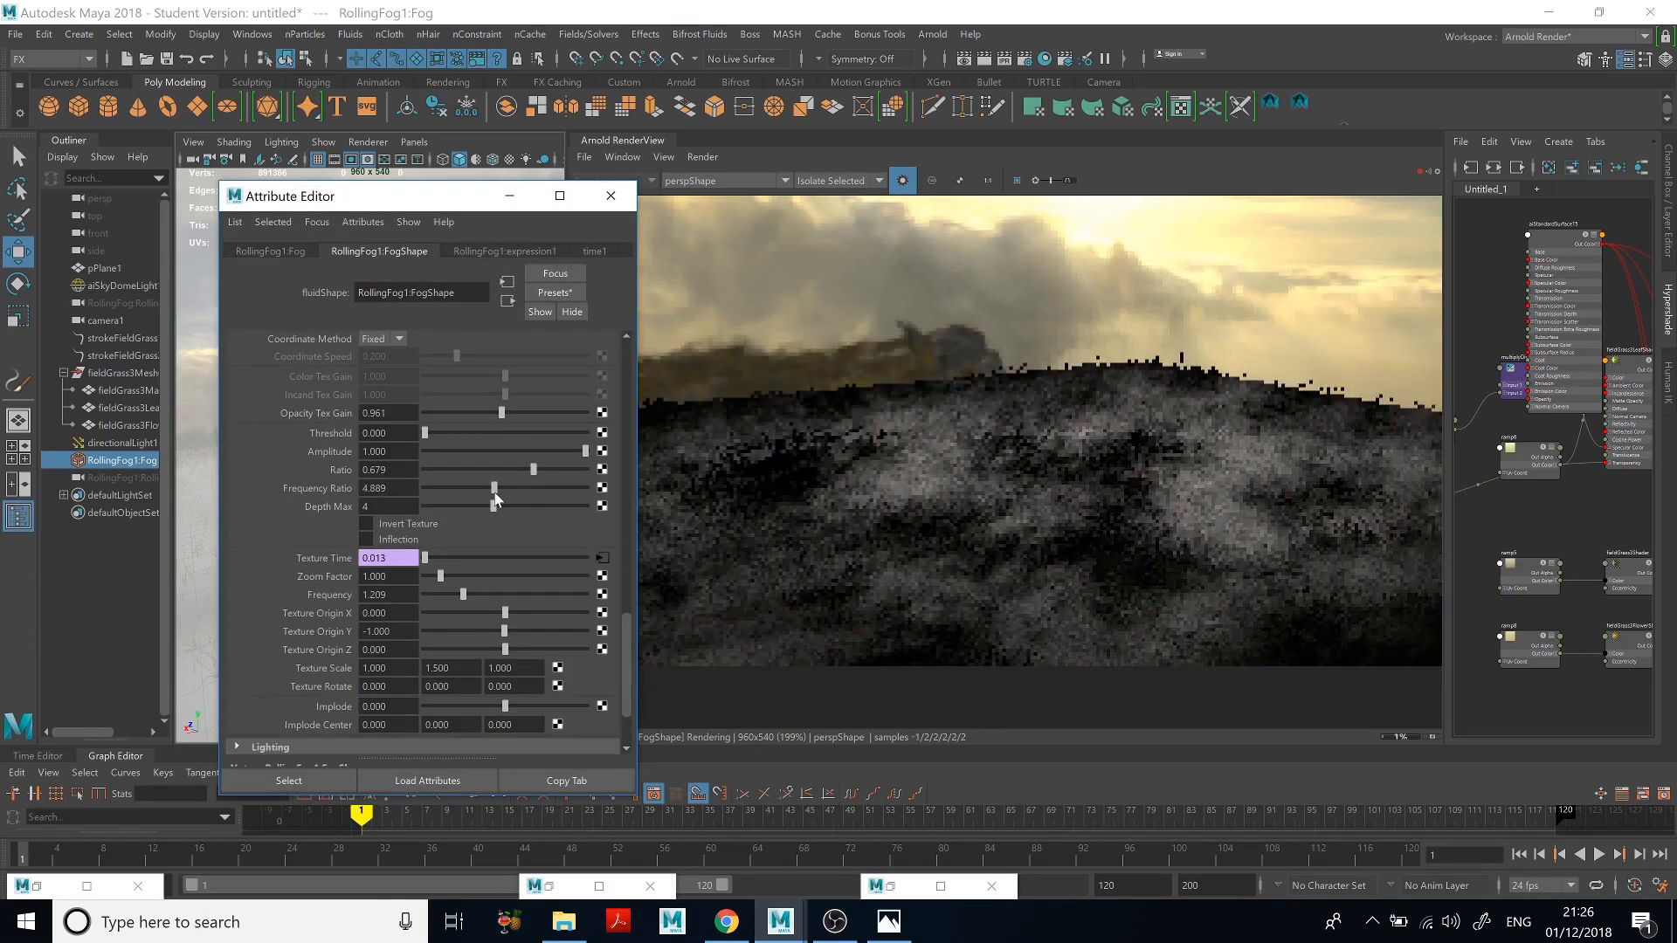
pyautogui.moveTo(494, 495); pyautogui.dragTo(486, 494)
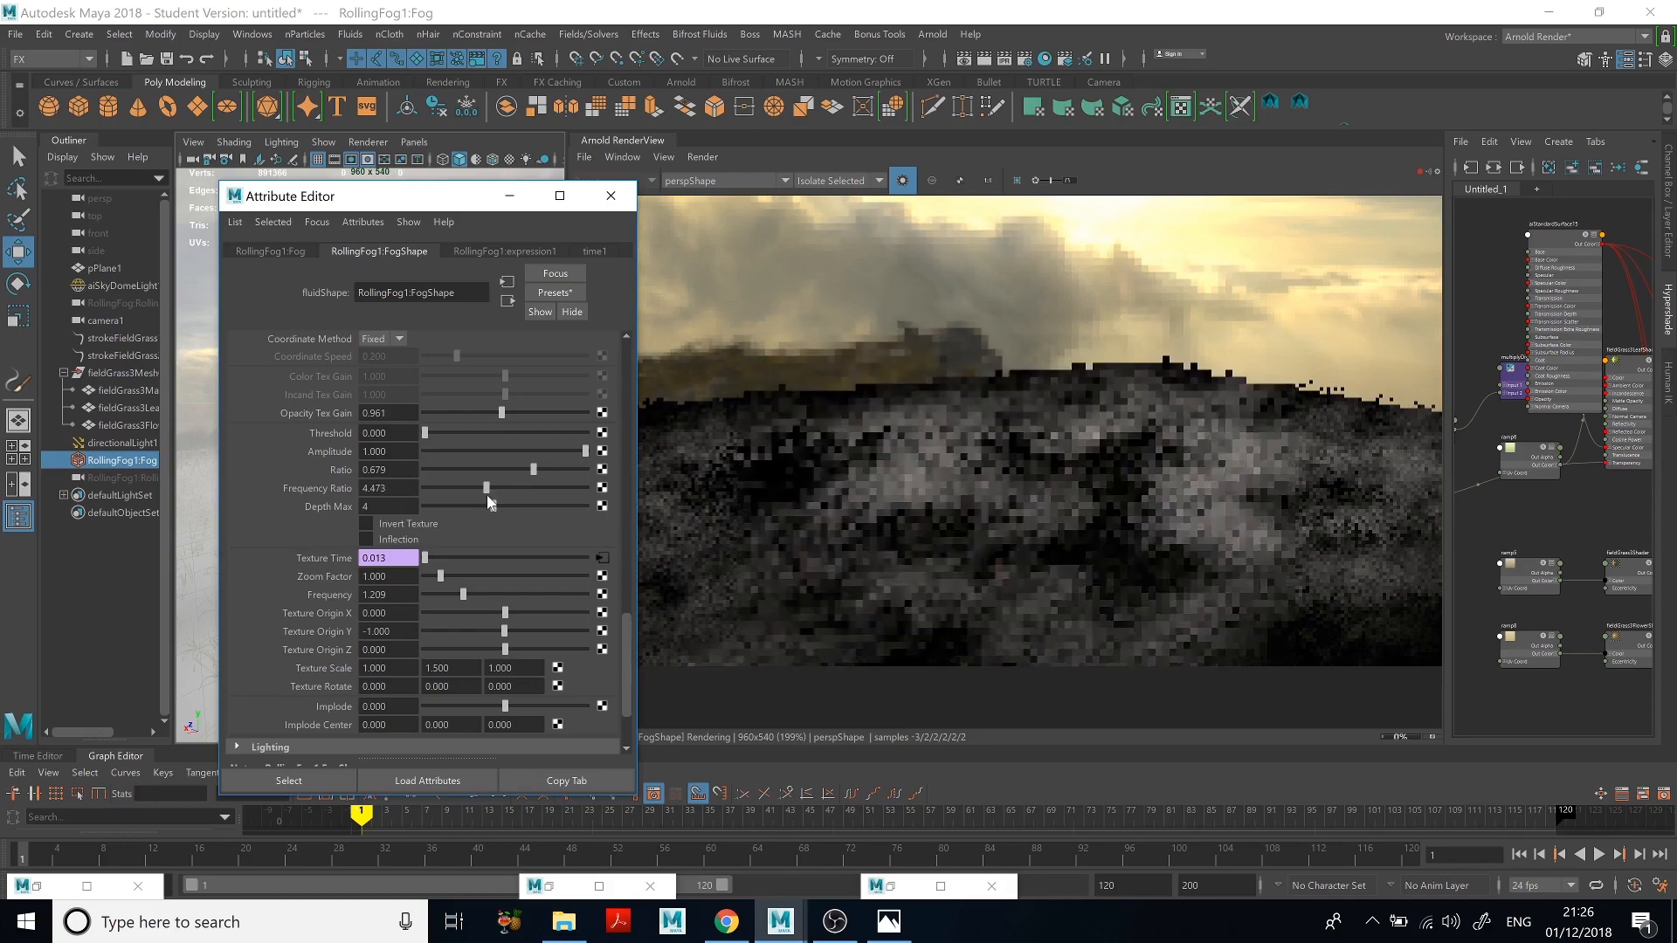
# Step: Set the fog container's Y scale to 2 and end the isolated render so that the whole scene renders
pyautogui.click(301, 251)
pyautogui.click(437, 396)
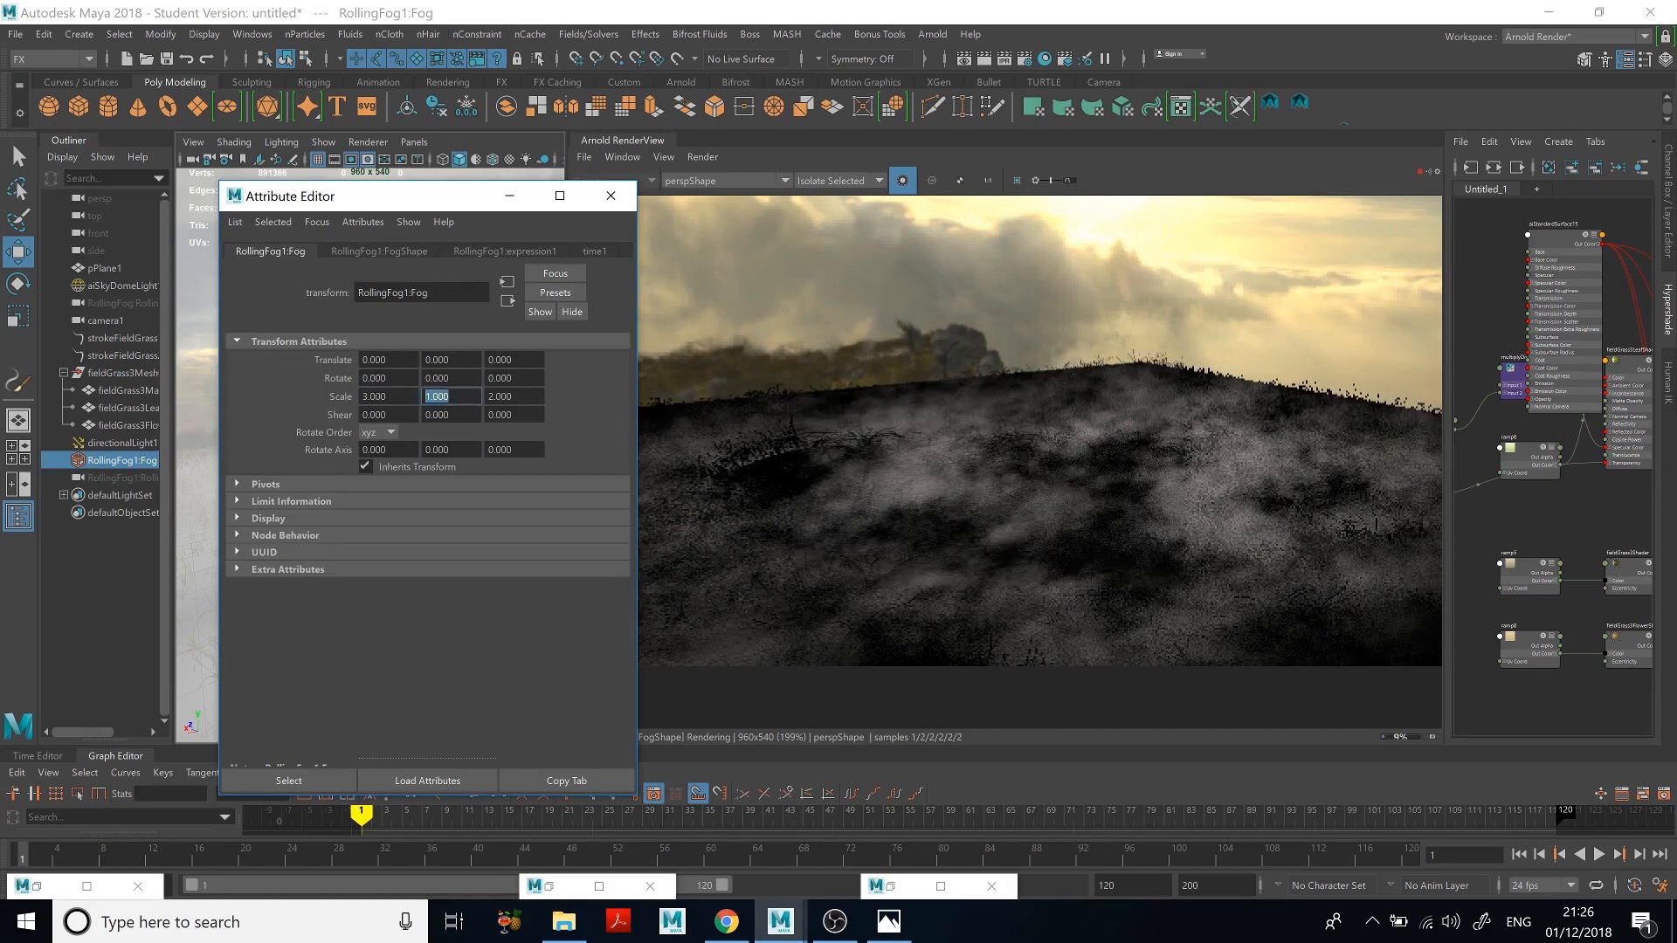
pyautogui.write('2')
pyautogui.press('Return')
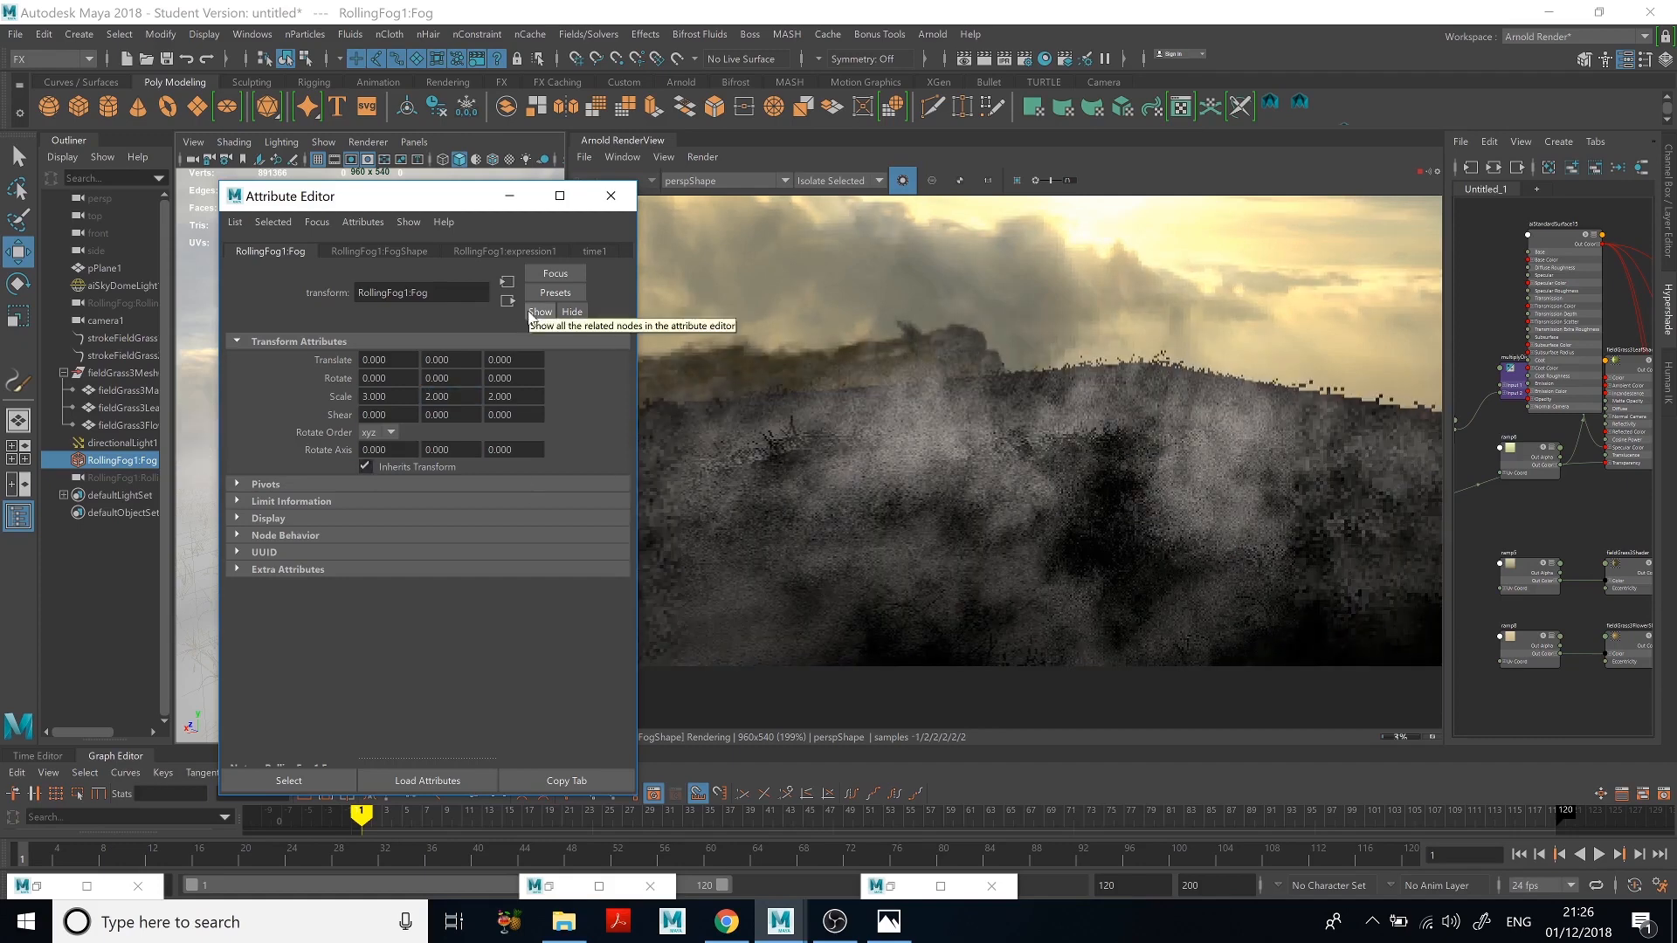
pyautogui.click(508, 201)
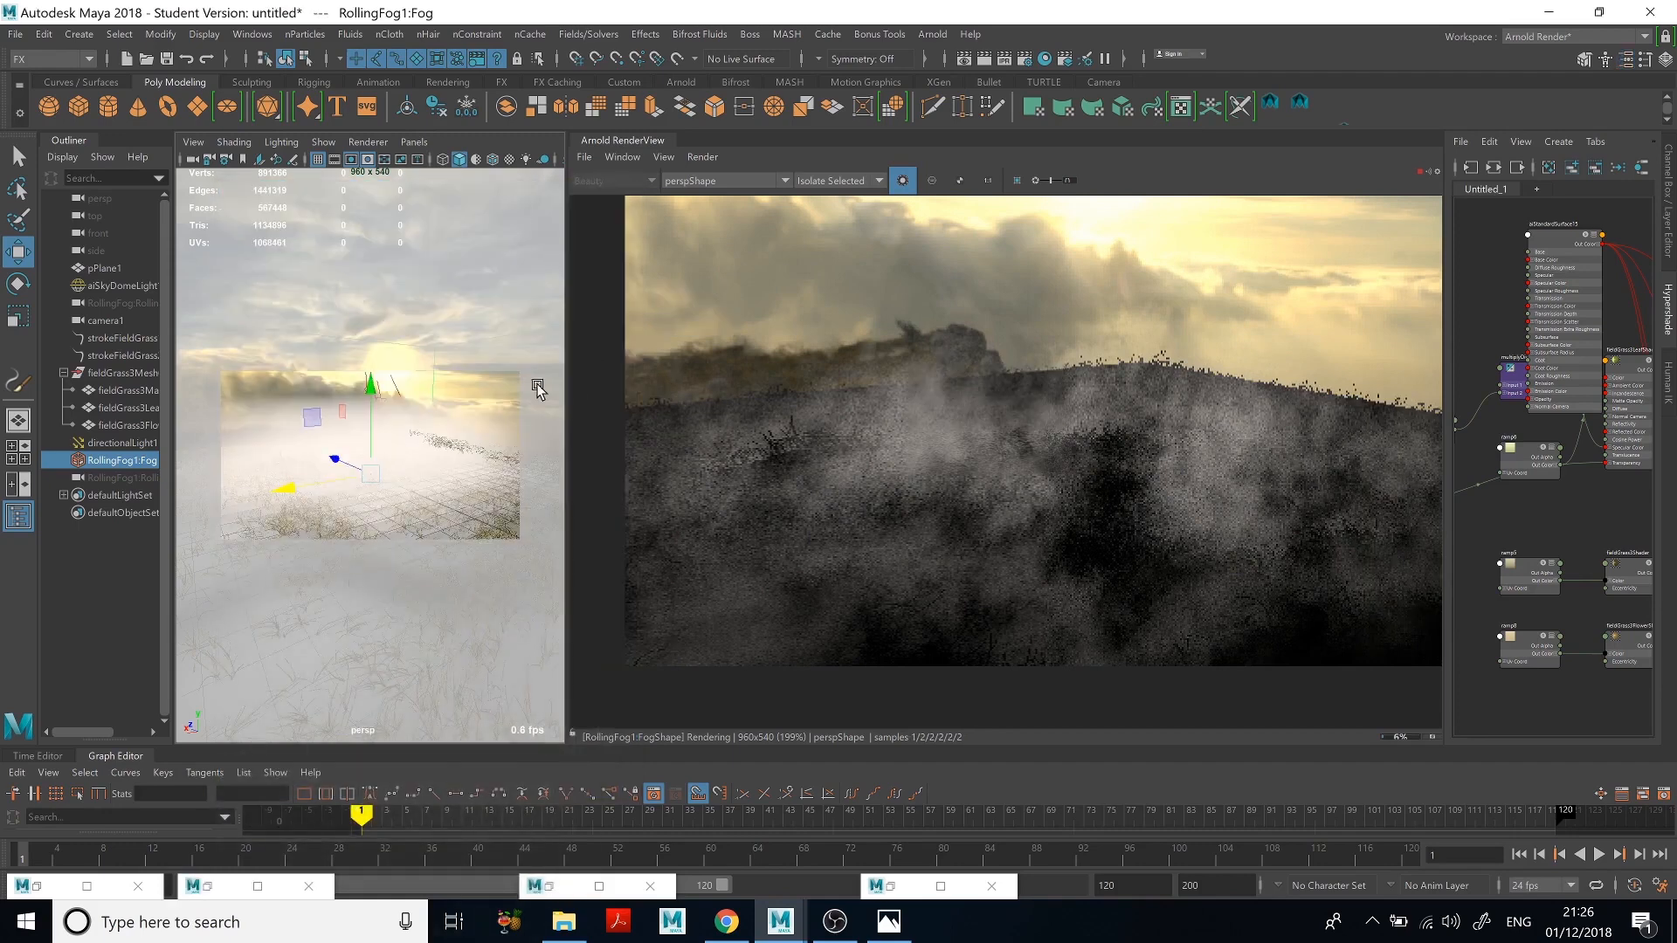
pyautogui.click(904, 181)
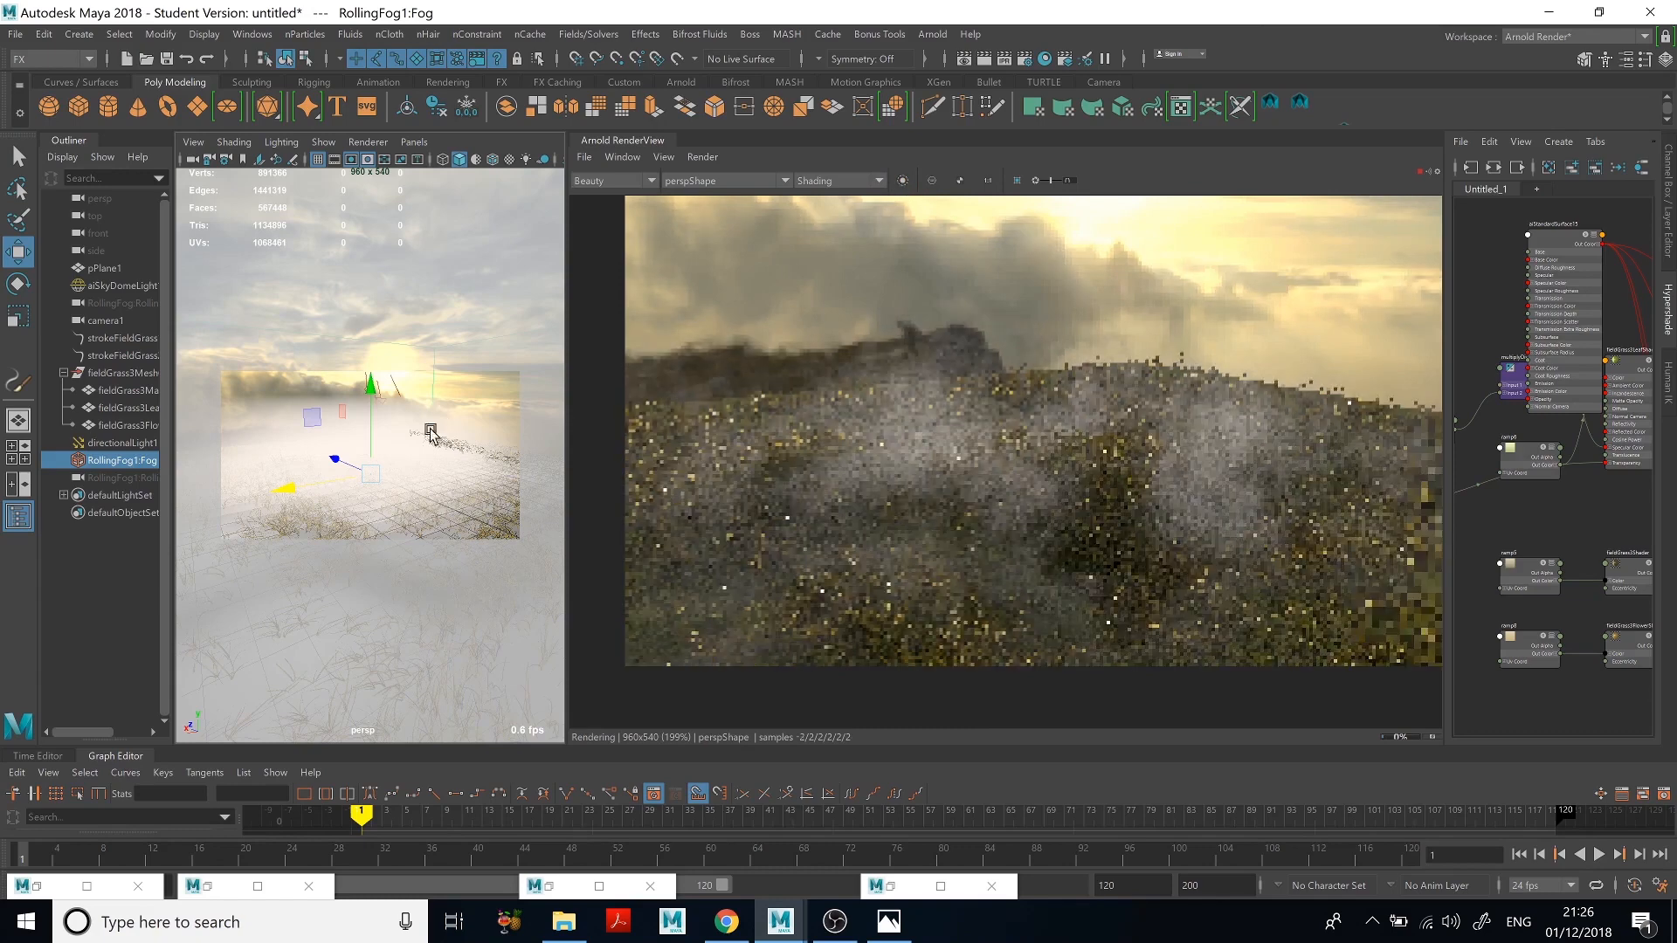
# Step: Graph the materials of the three field grass meshes and select their shared aiStandardSurface15 shader
pyautogui.click(127, 390)
pyautogui.keyDown('shift'); pyautogui.click(121, 427); pyautogui.keyUp('shift')
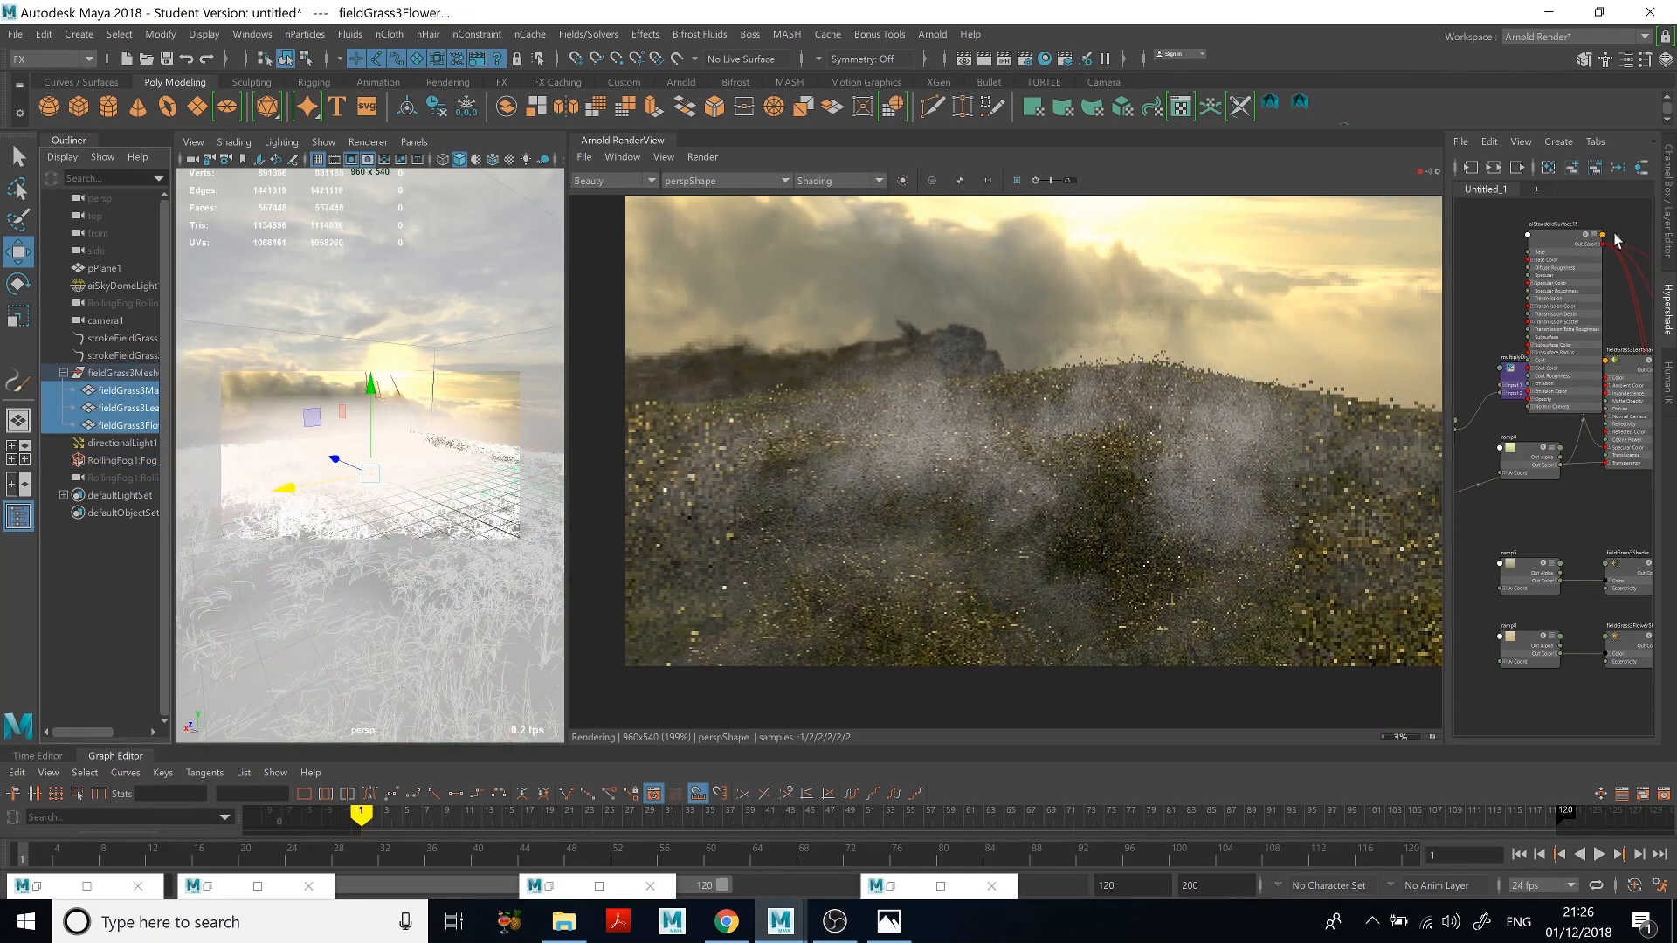
pyautogui.click(1493, 168)
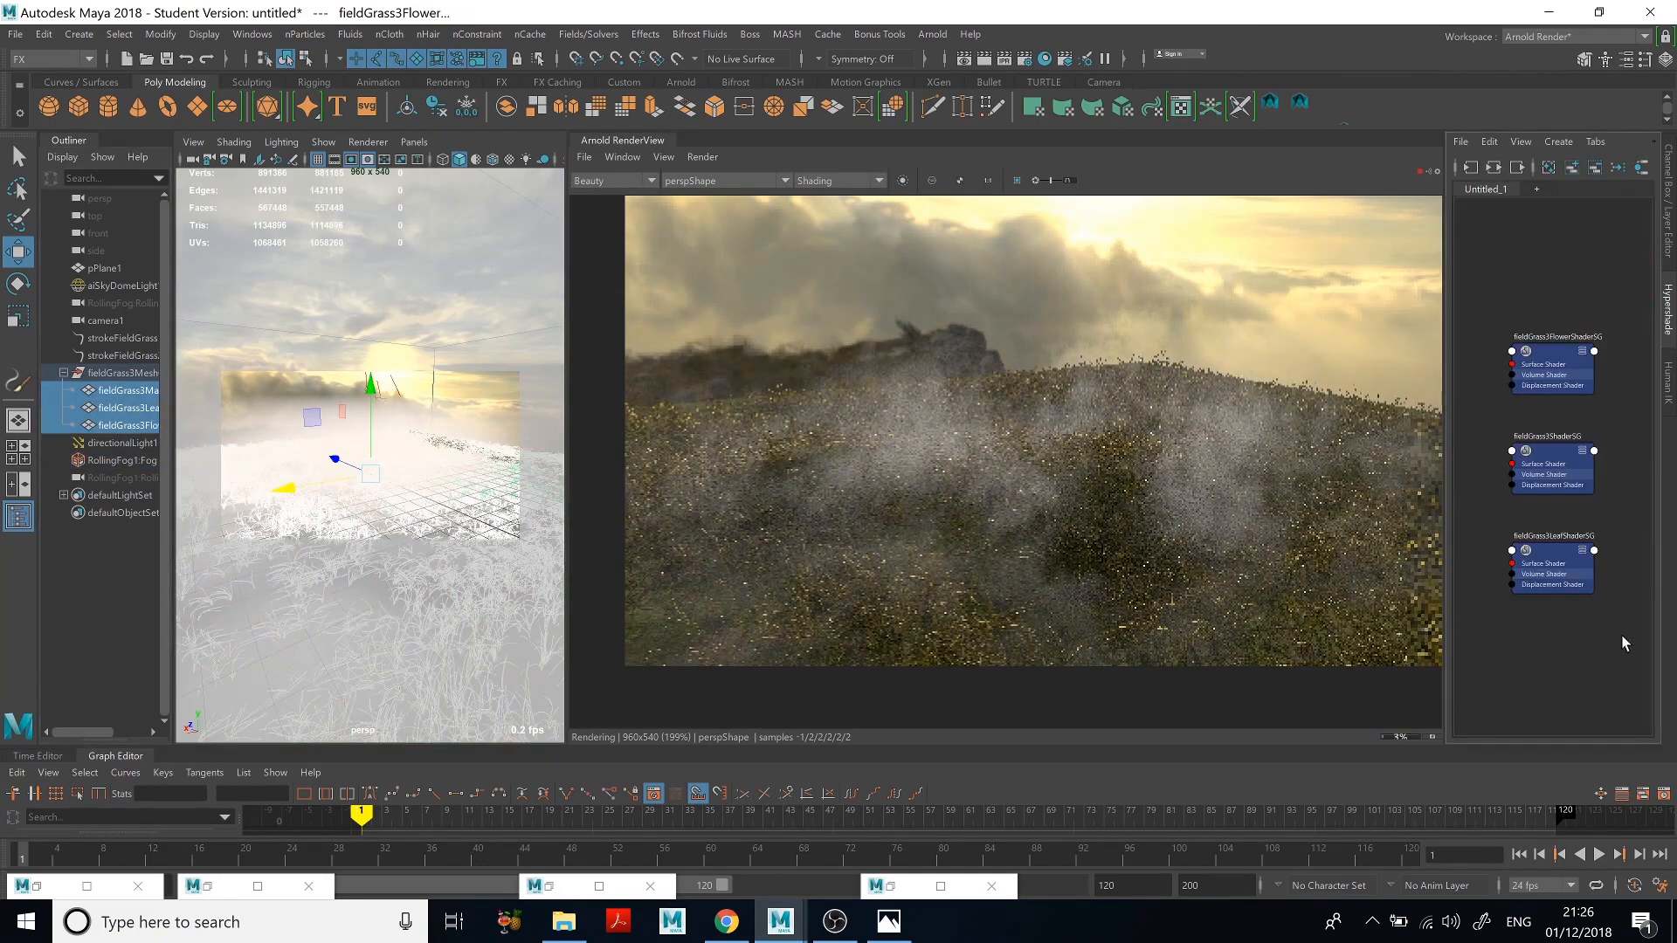
pyautogui.click(1547, 362)
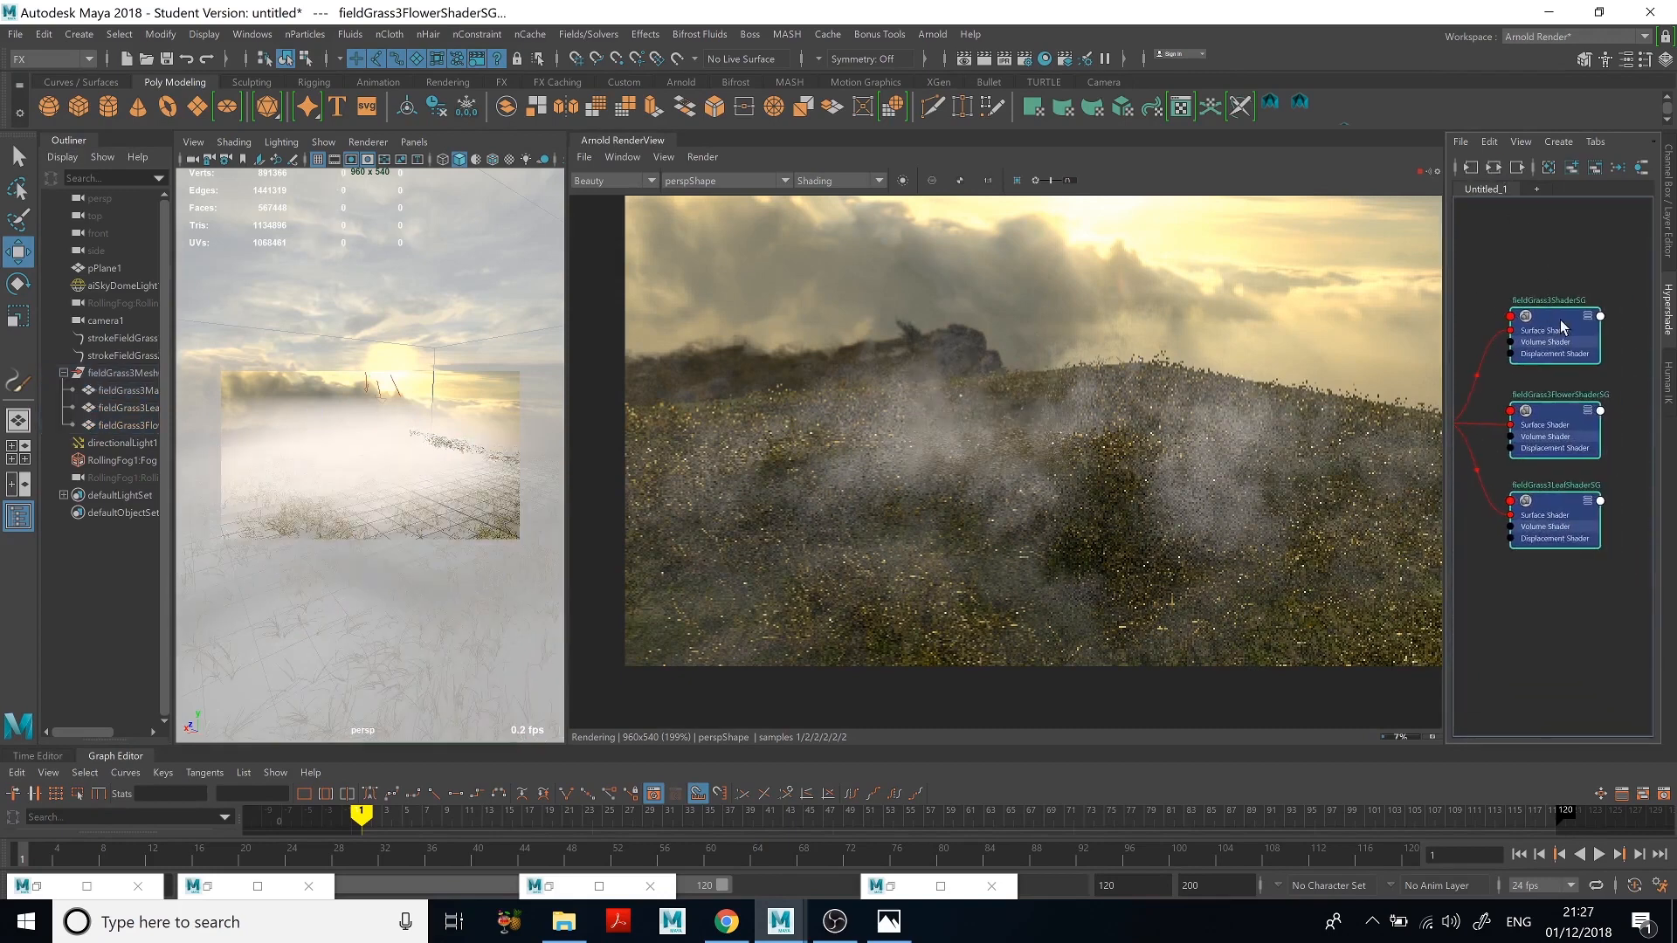
pyautogui.moveTo(1520, 269)
pyautogui.keyDown('alt'); pyautogui.mouseDown(button='middle')
pyautogui.moveTo(1572, 266)
pyautogui.moveTo(1535, 261)
pyautogui.moveTo(1526, 285)
pyautogui.mouseUp(button='middle'); pyautogui.keyUp('alt')
pyautogui.scroll(-4, 1570, 260)
pyautogui.scroll(2, 1570, 260)
pyautogui.click(1474, 407)
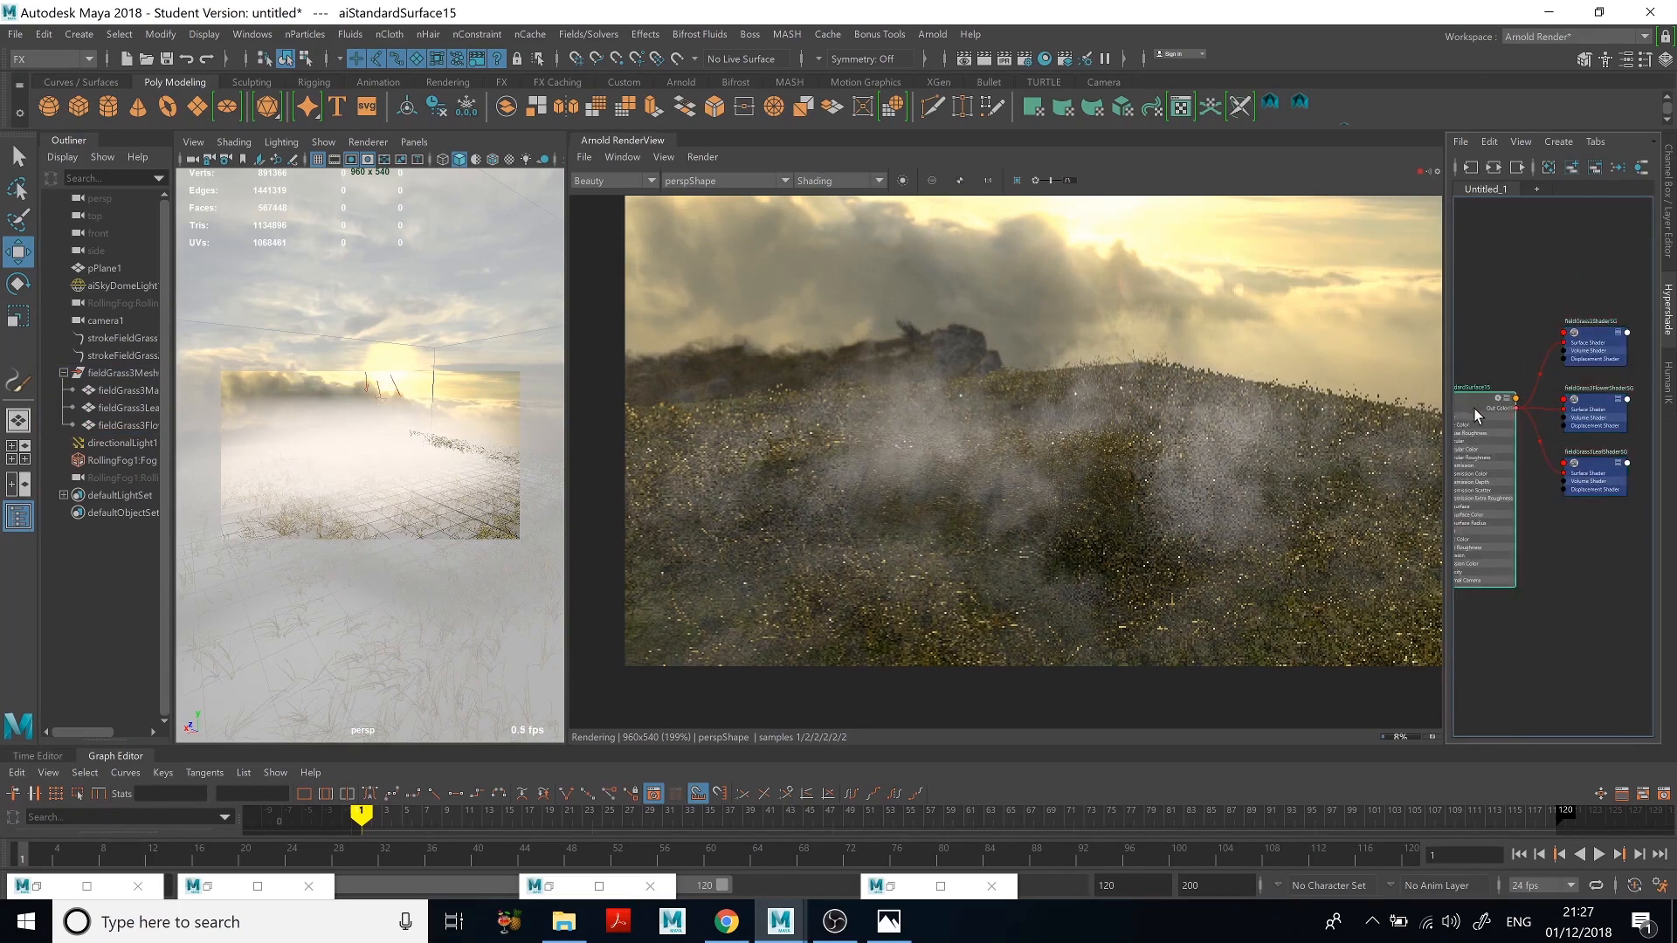
# Step: Change the grass material's base color to a deeper gold, about H 35.5, S 0.894, V 0.605, and check the render from a slightly different angle
pyautogui.click(1626, 63)
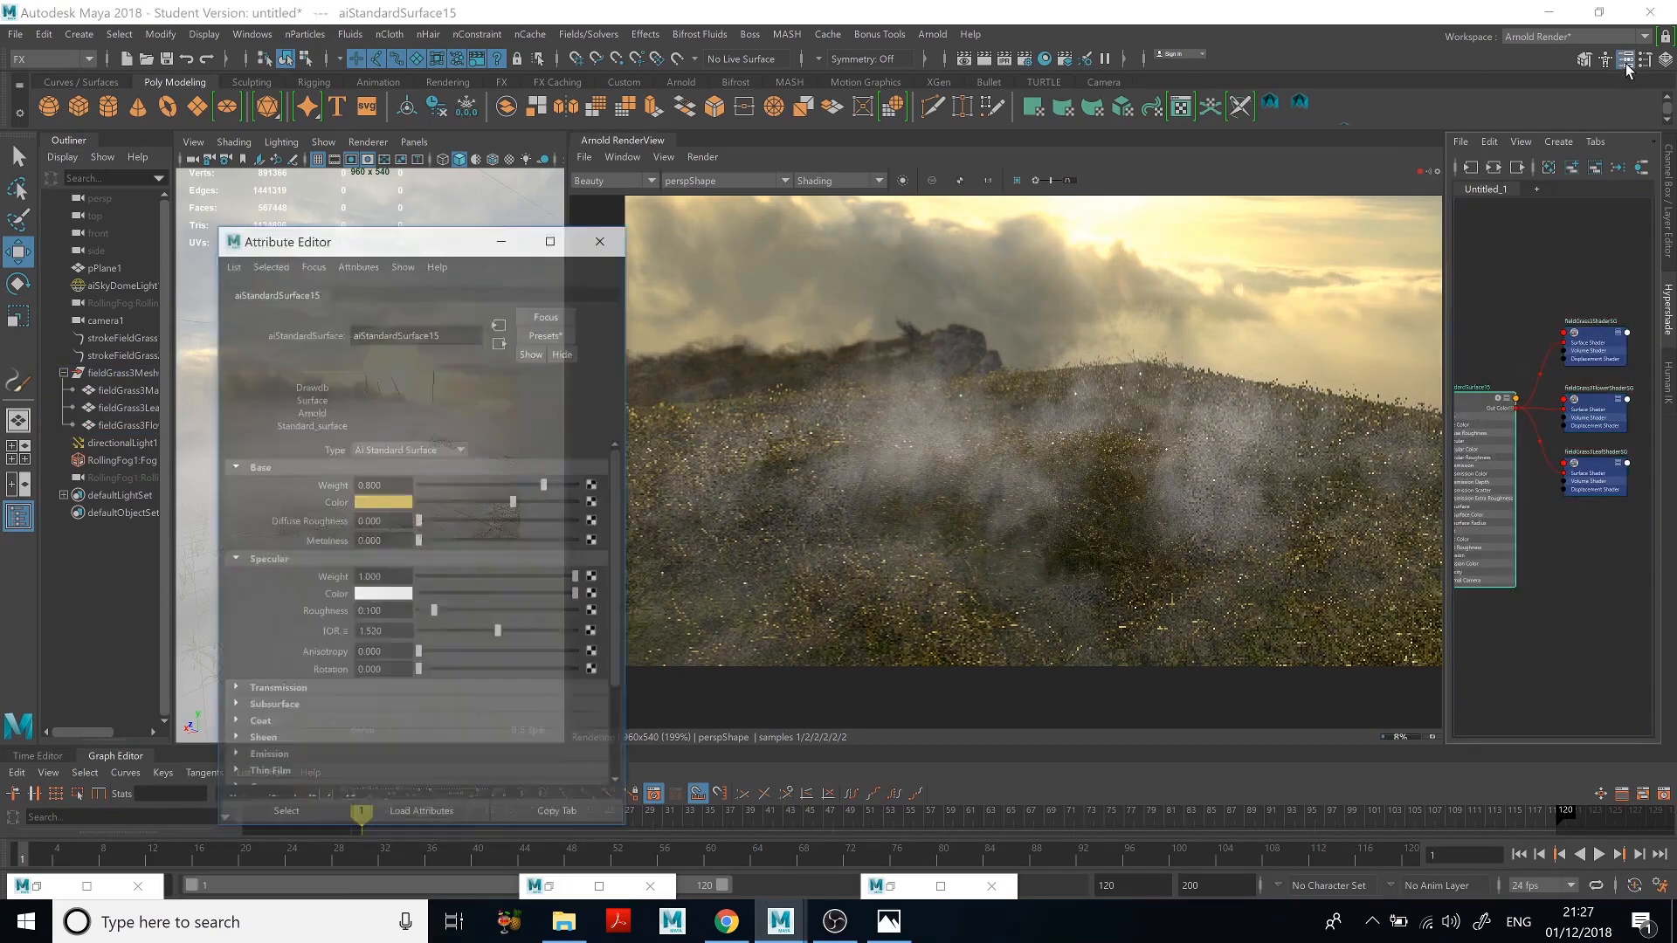
pyautogui.click(405, 465)
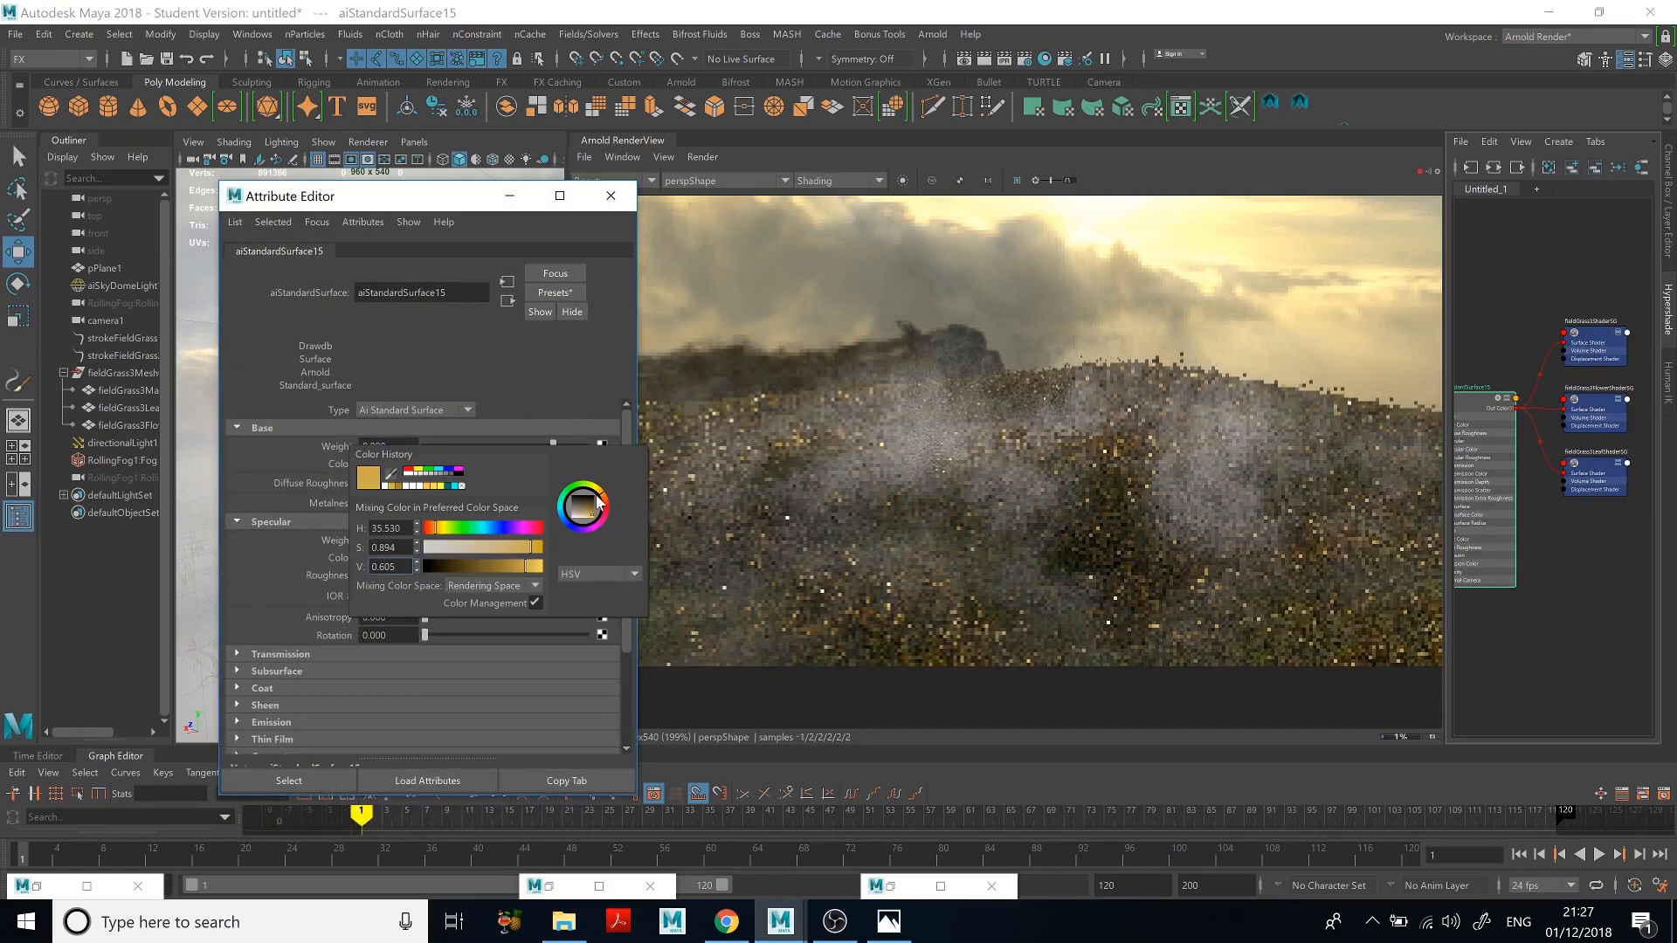
pyautogui.click(510, 195)
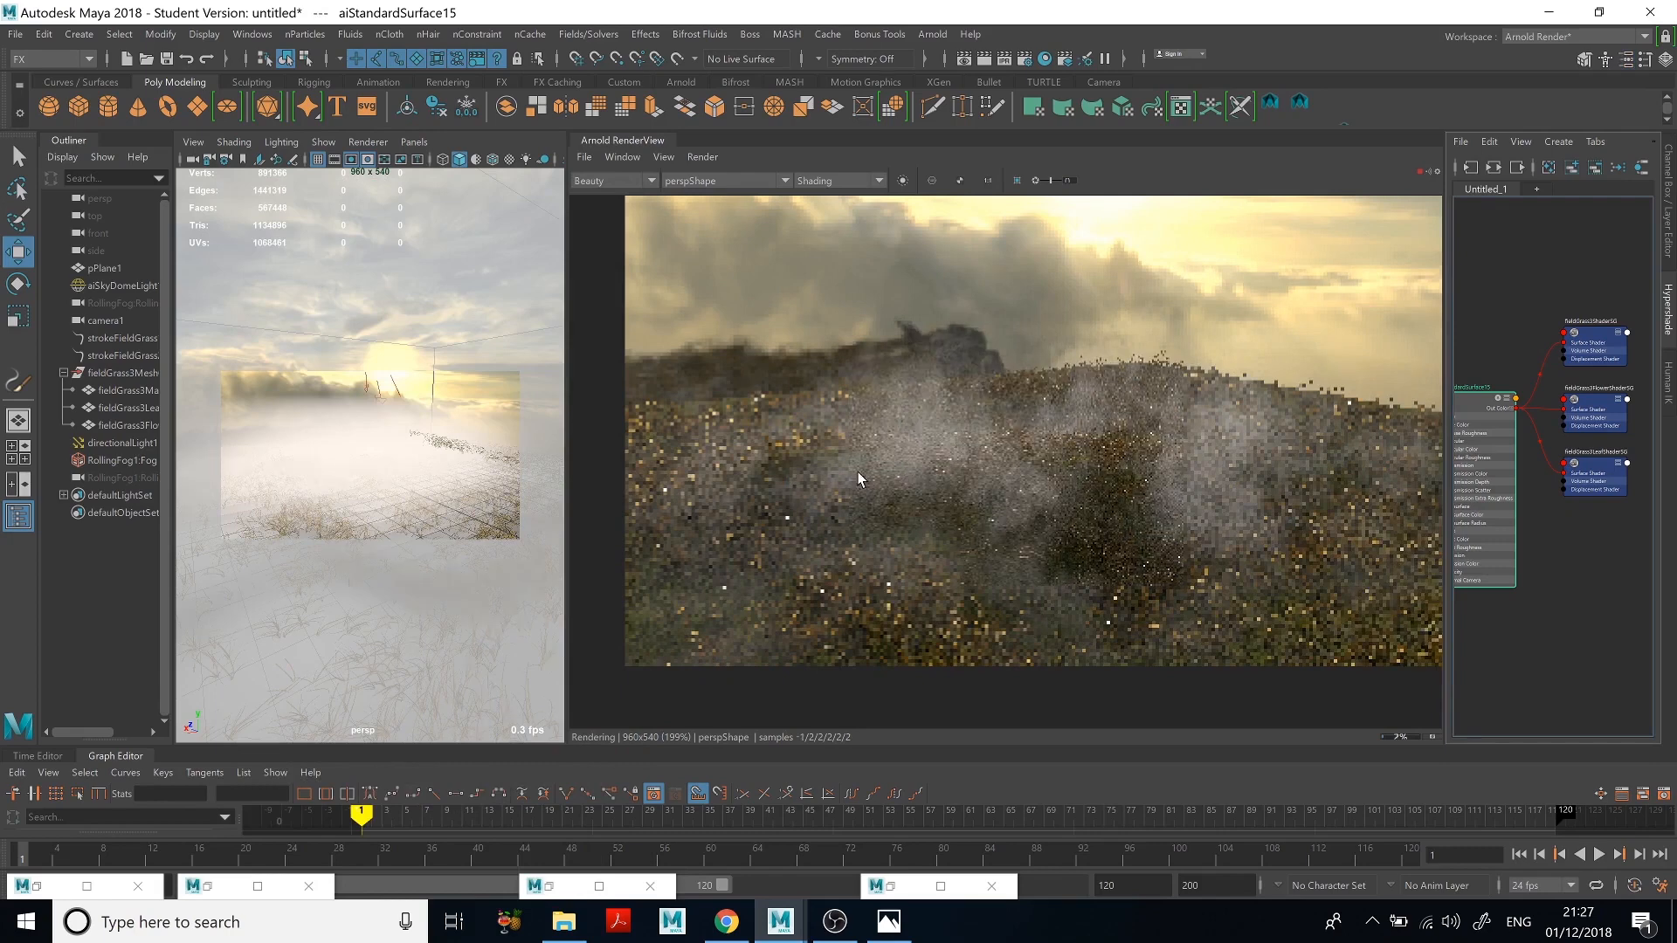
pyautogui.keyDown('alt'); pyautogui.moveTo(421, 411); pyautogui.dragTo(435, 414); pyautogui.keyUp('alt')
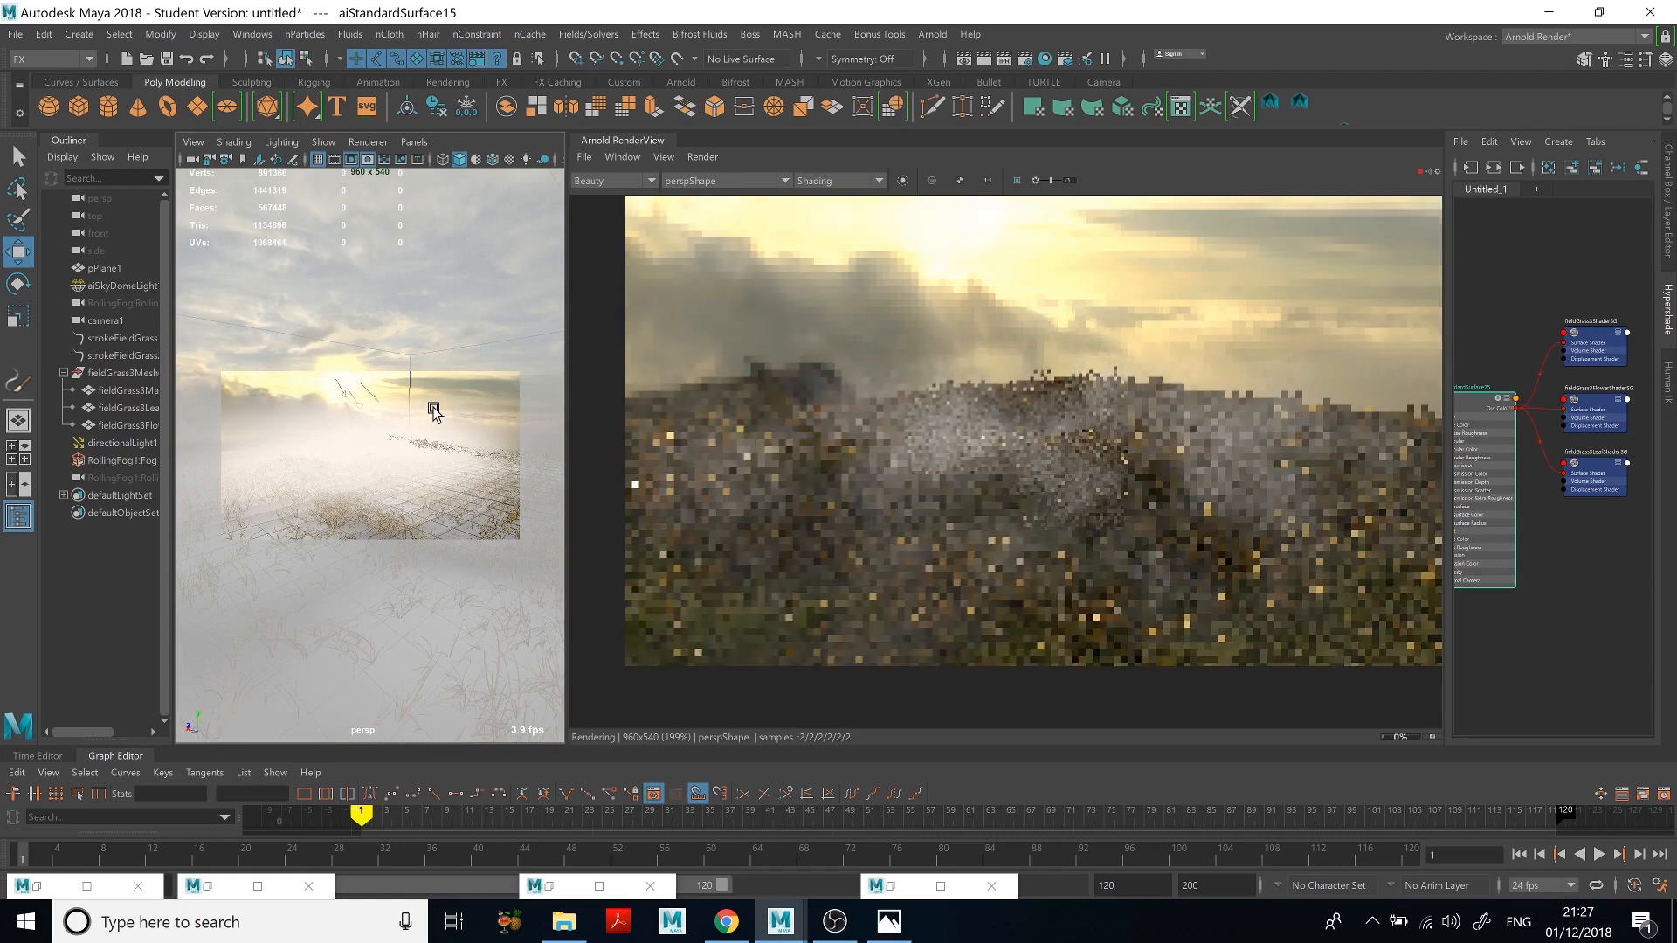
# Step: Adjust the perspective camera slightly closer and to a new angle to reframe the hill and sunset in the render
pyautogui.scroll(2, 435, 414)
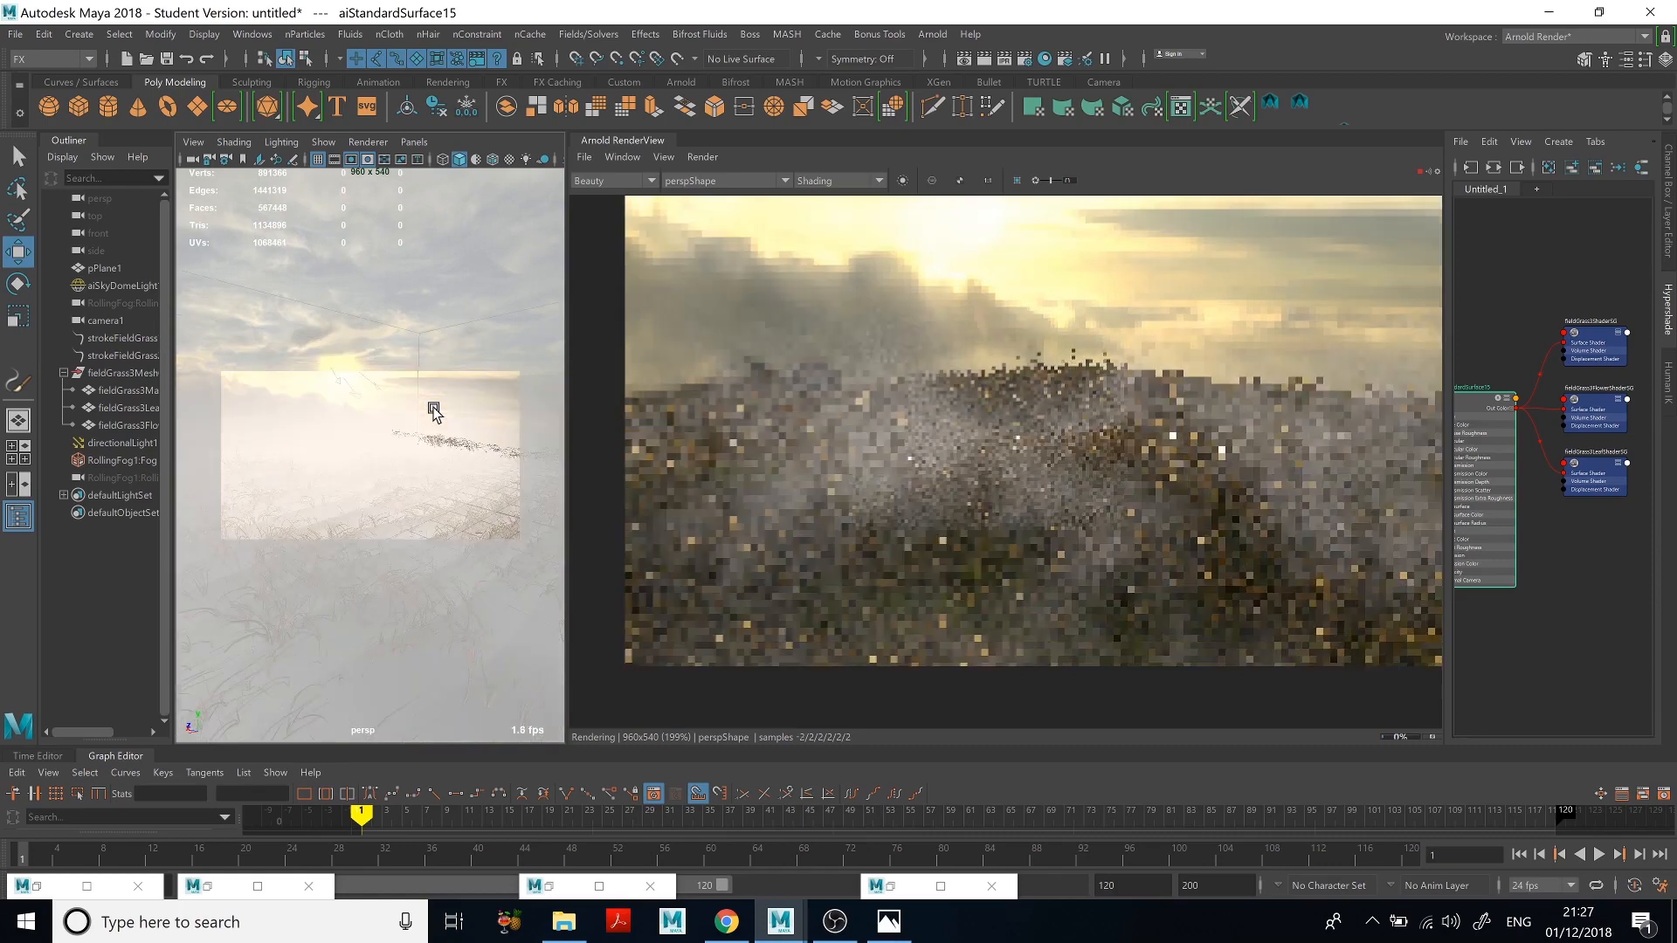
pyautogui.keyDown('alt'); pyautogui.moveTo(434, 412); pyautogui.dragTo(432, 412); pyautogui.keyUp('alt')
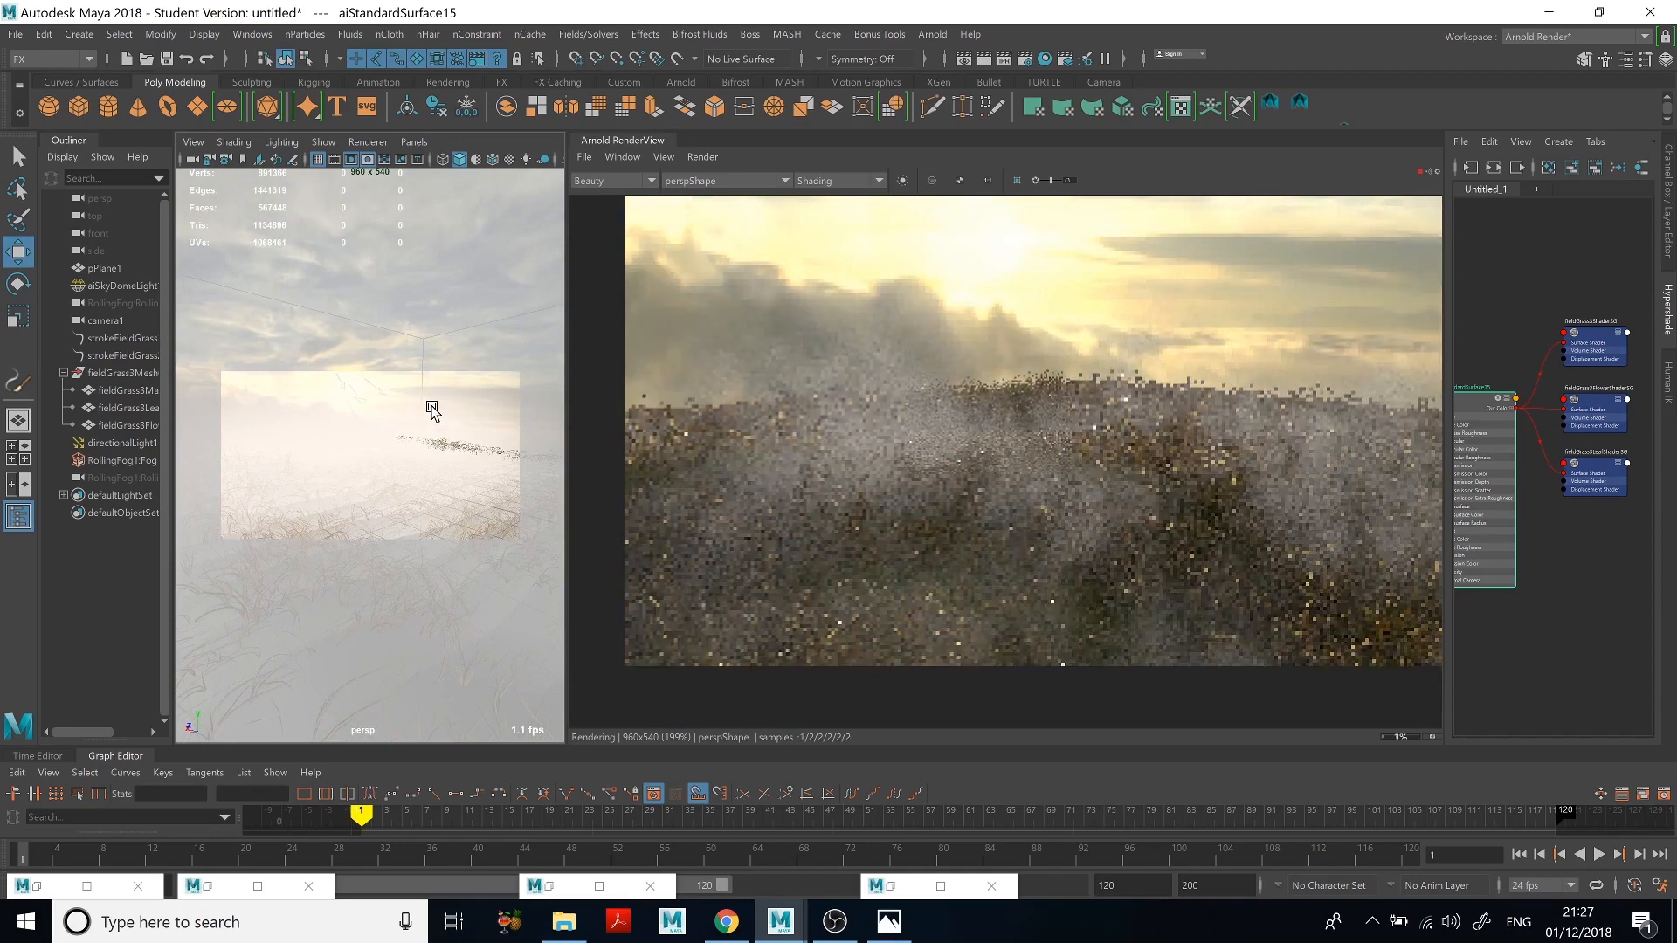
pyautogui.keyDown('alt'); pyautogui.moveTo(432, 410); pyautogui.dragTo(428, 413); pyautogui.keyUp('alt')
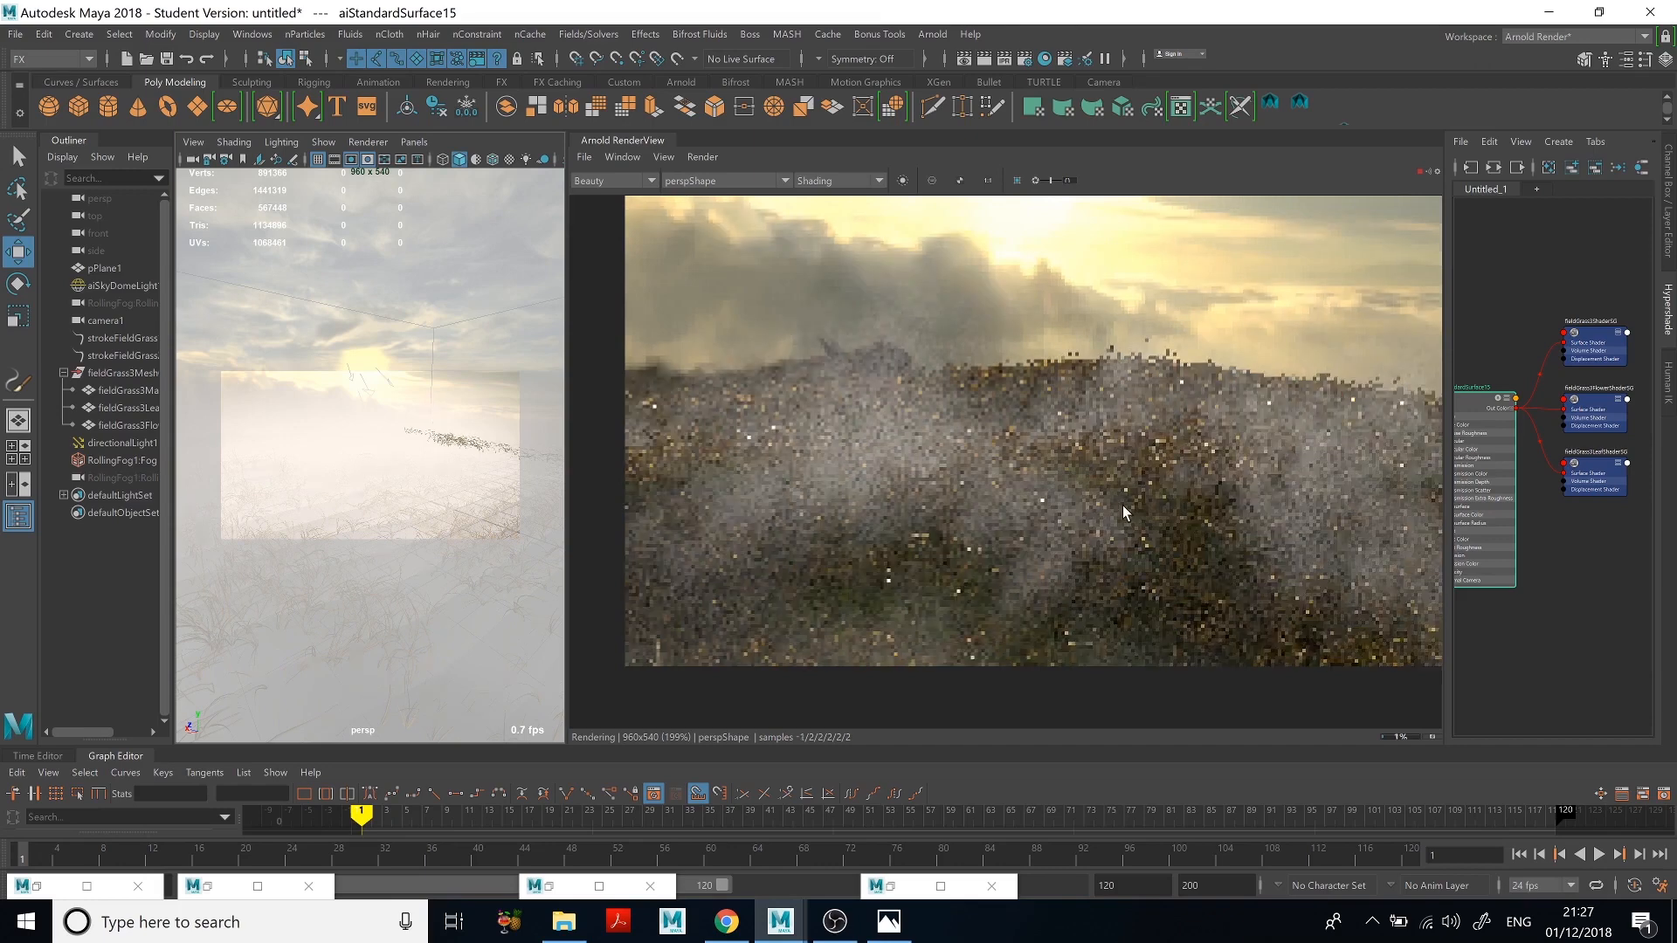
pyautogui.scroll(-2, 1123, 513)
pyautogui.scroll(2, 1122, 511)
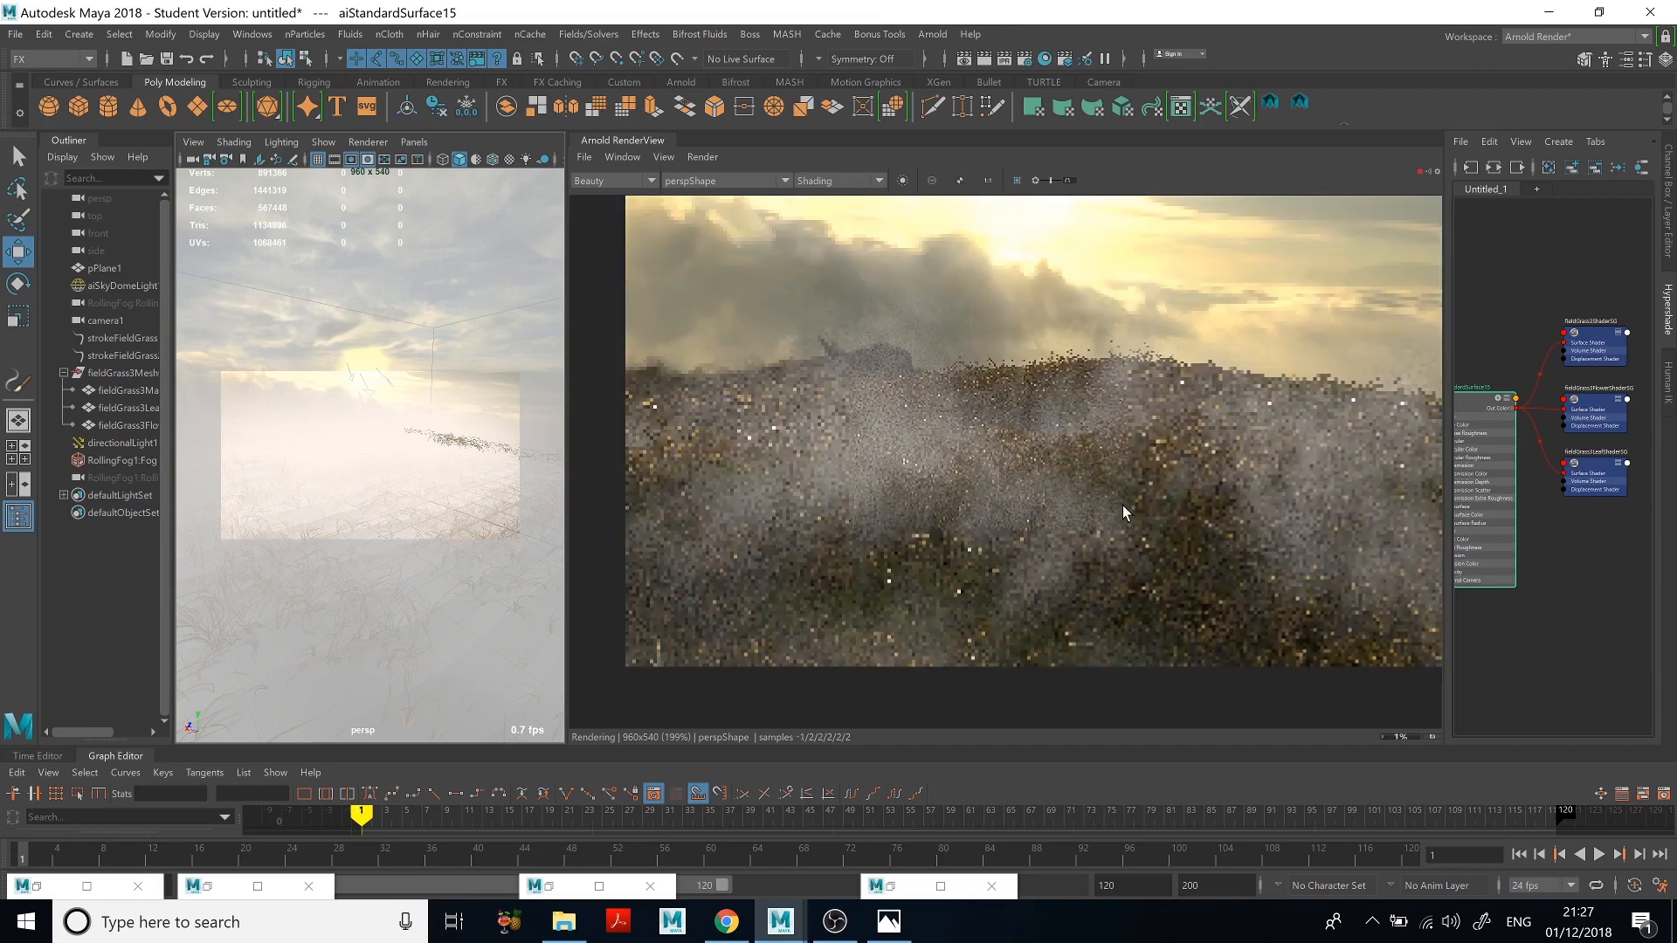
# Step: Lower the shading transparency of the RollingFog1 fog shape in two small reductions to make the fog denser
pyautogui.click(1625, 60)
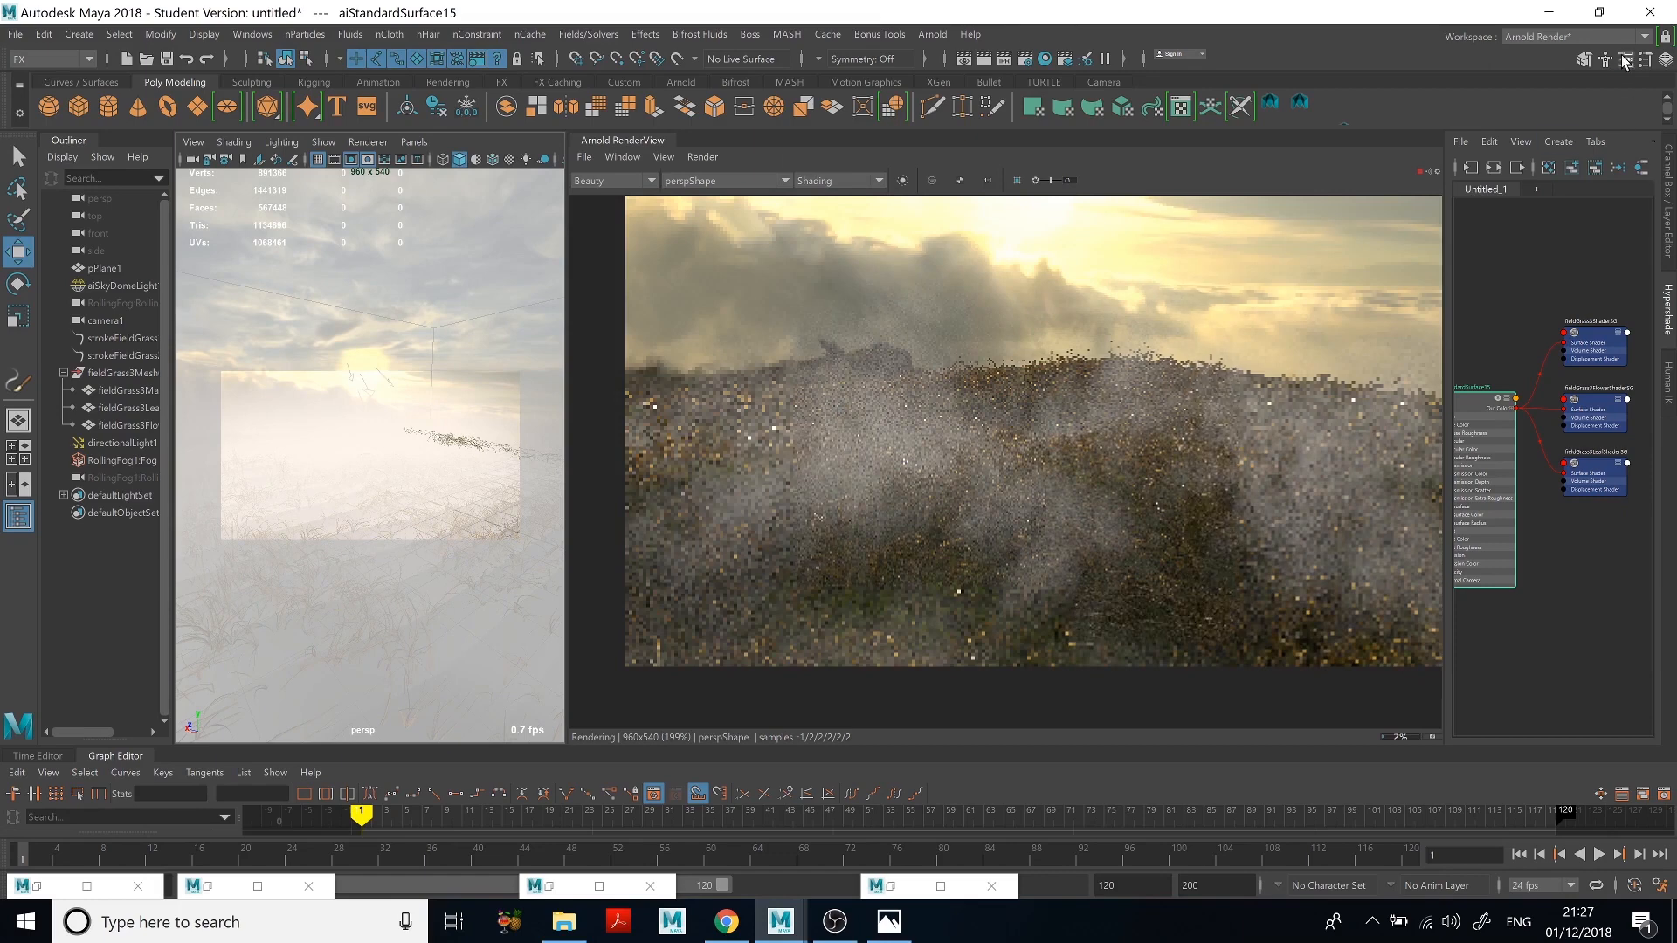
pyautogui.scroll(-3, 453, 588)
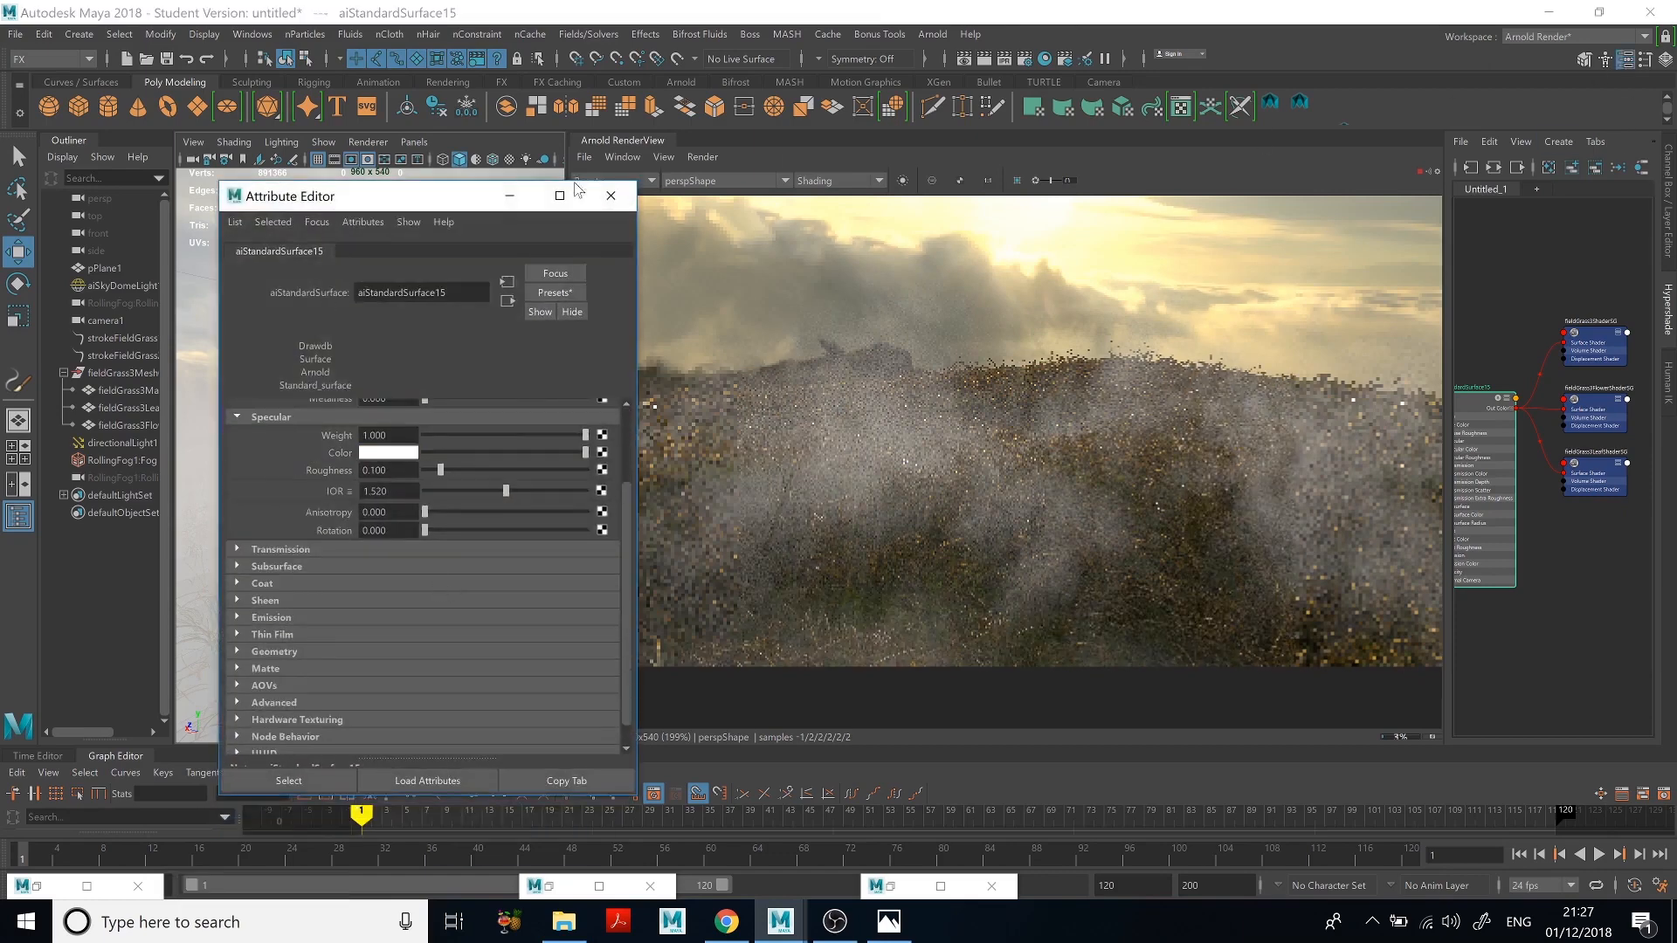
pyautogui.click(100, 459)
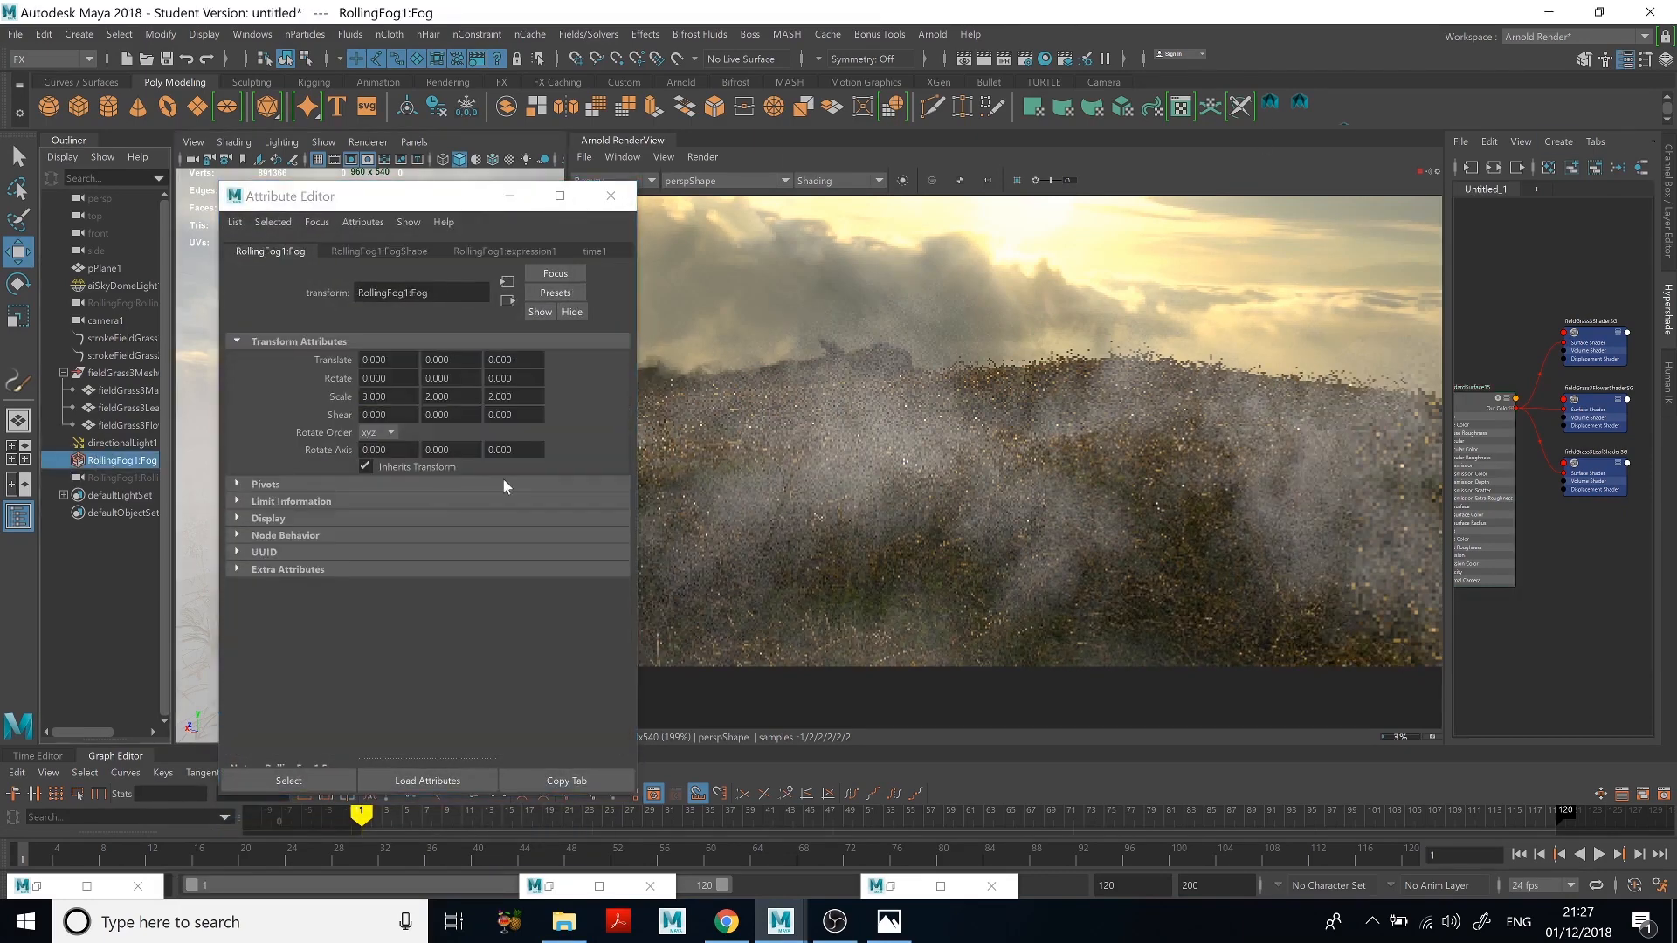
pyautogui.click(384, 251)
pyautogui.scroll(-3, 419, 454)
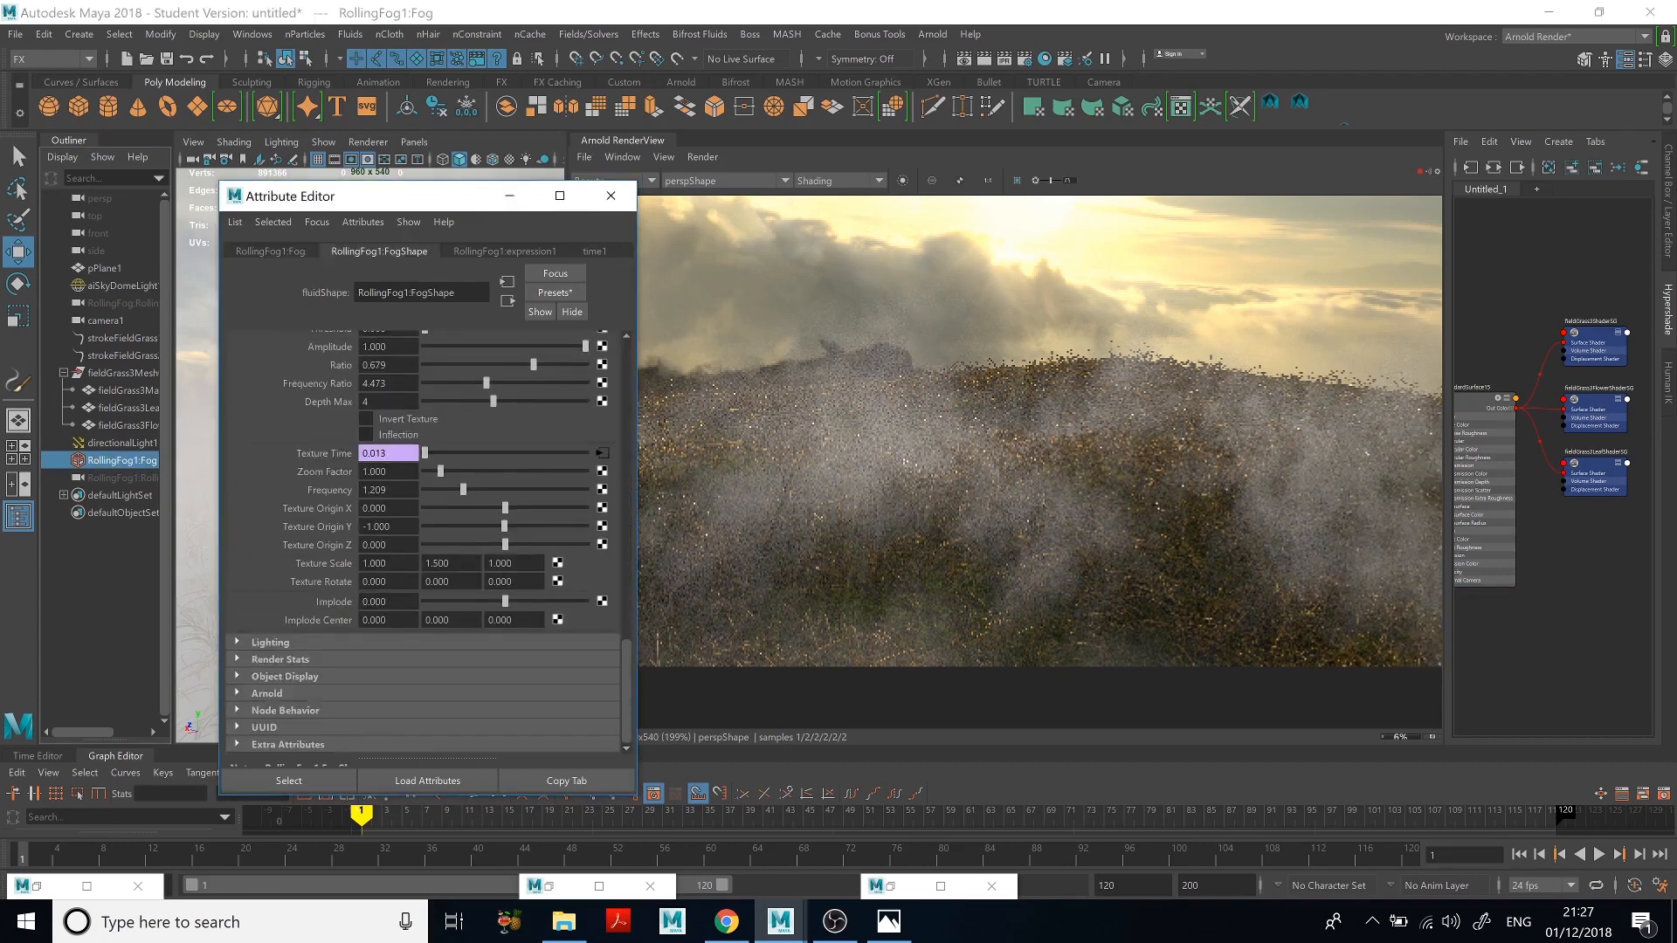
pyautogui.scroll(15, 322, 583)
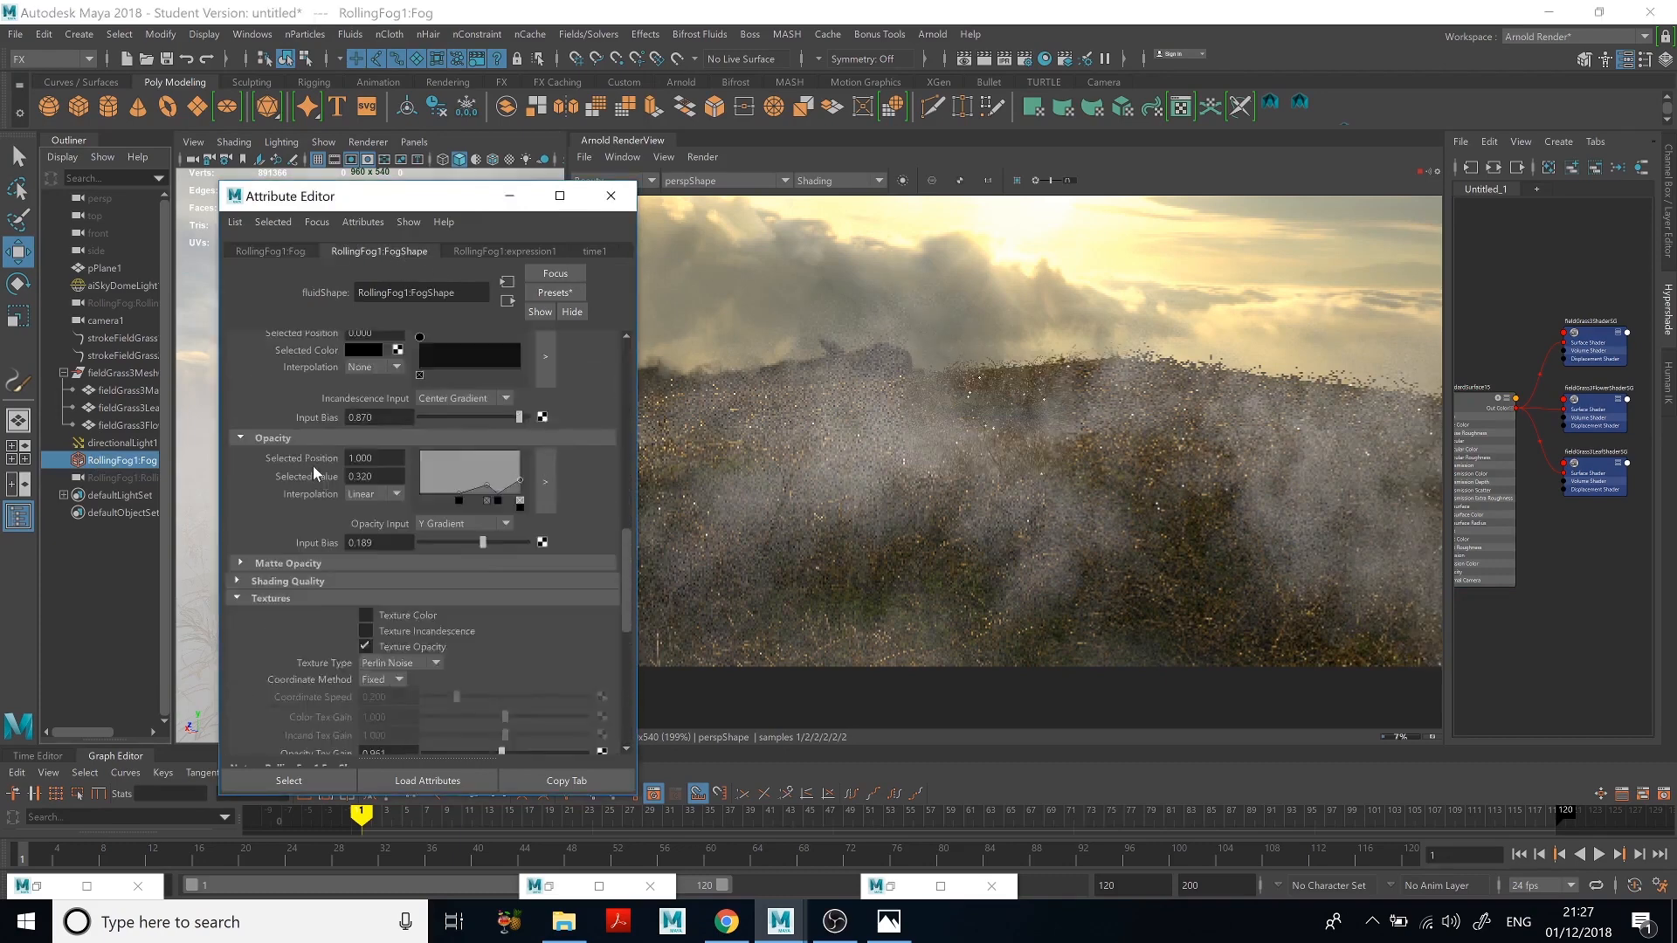
pyautogui.scroll(2, 426, 477)
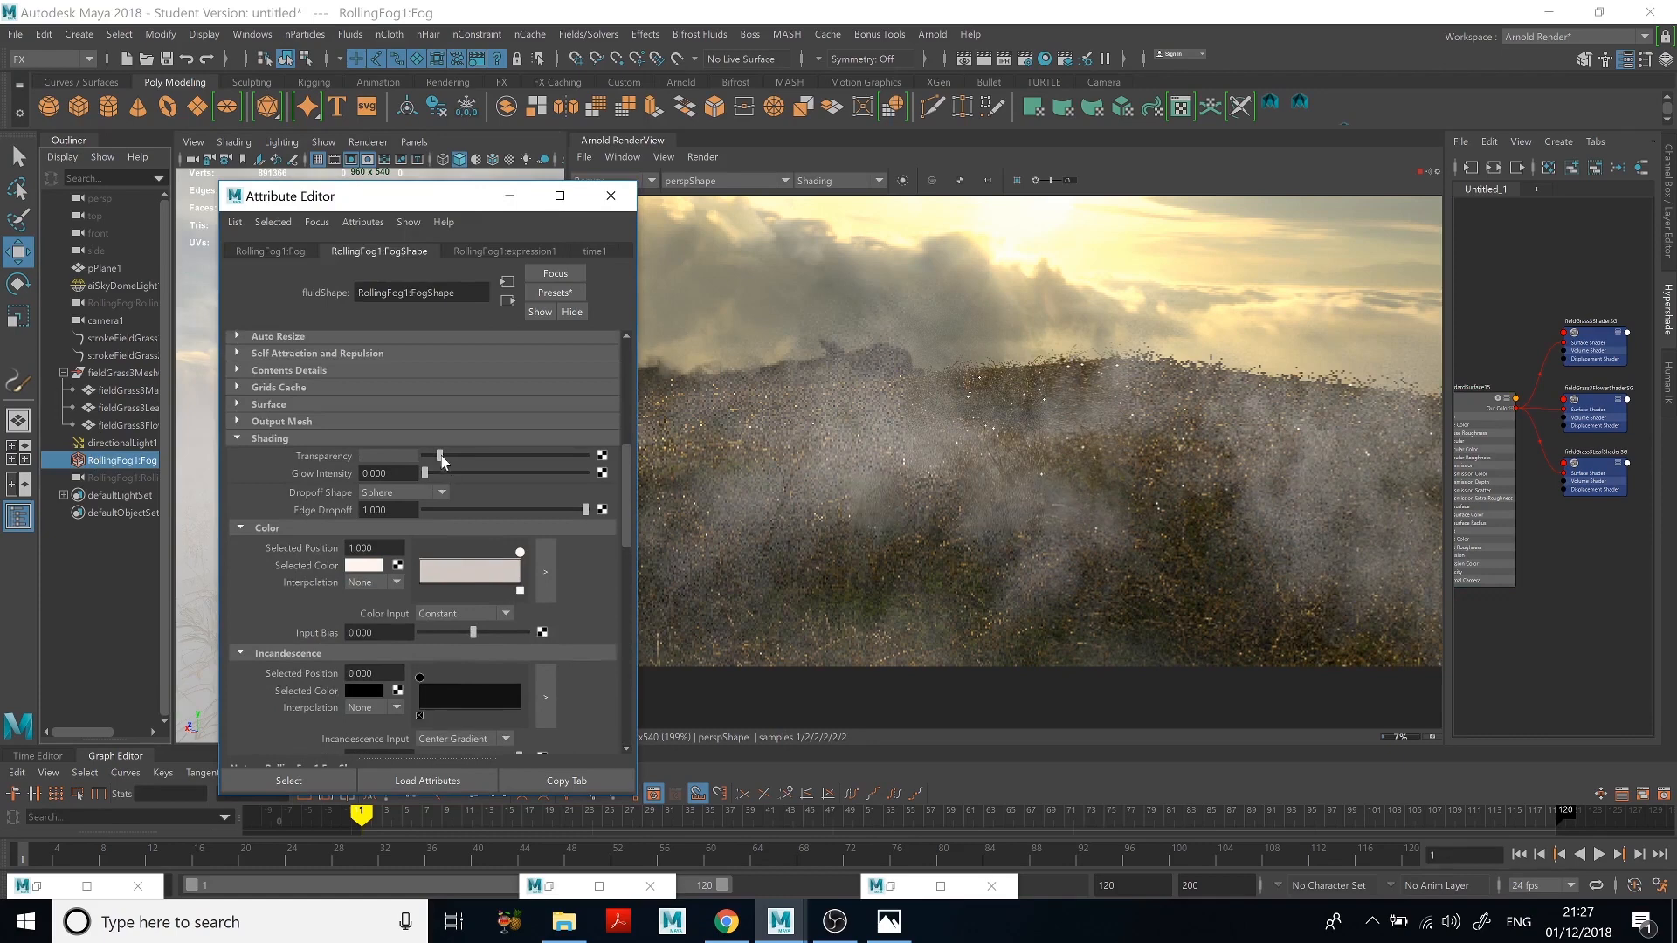
pyautogui.moveTo(439, 456); pyautogui.dragTo(434, 456)
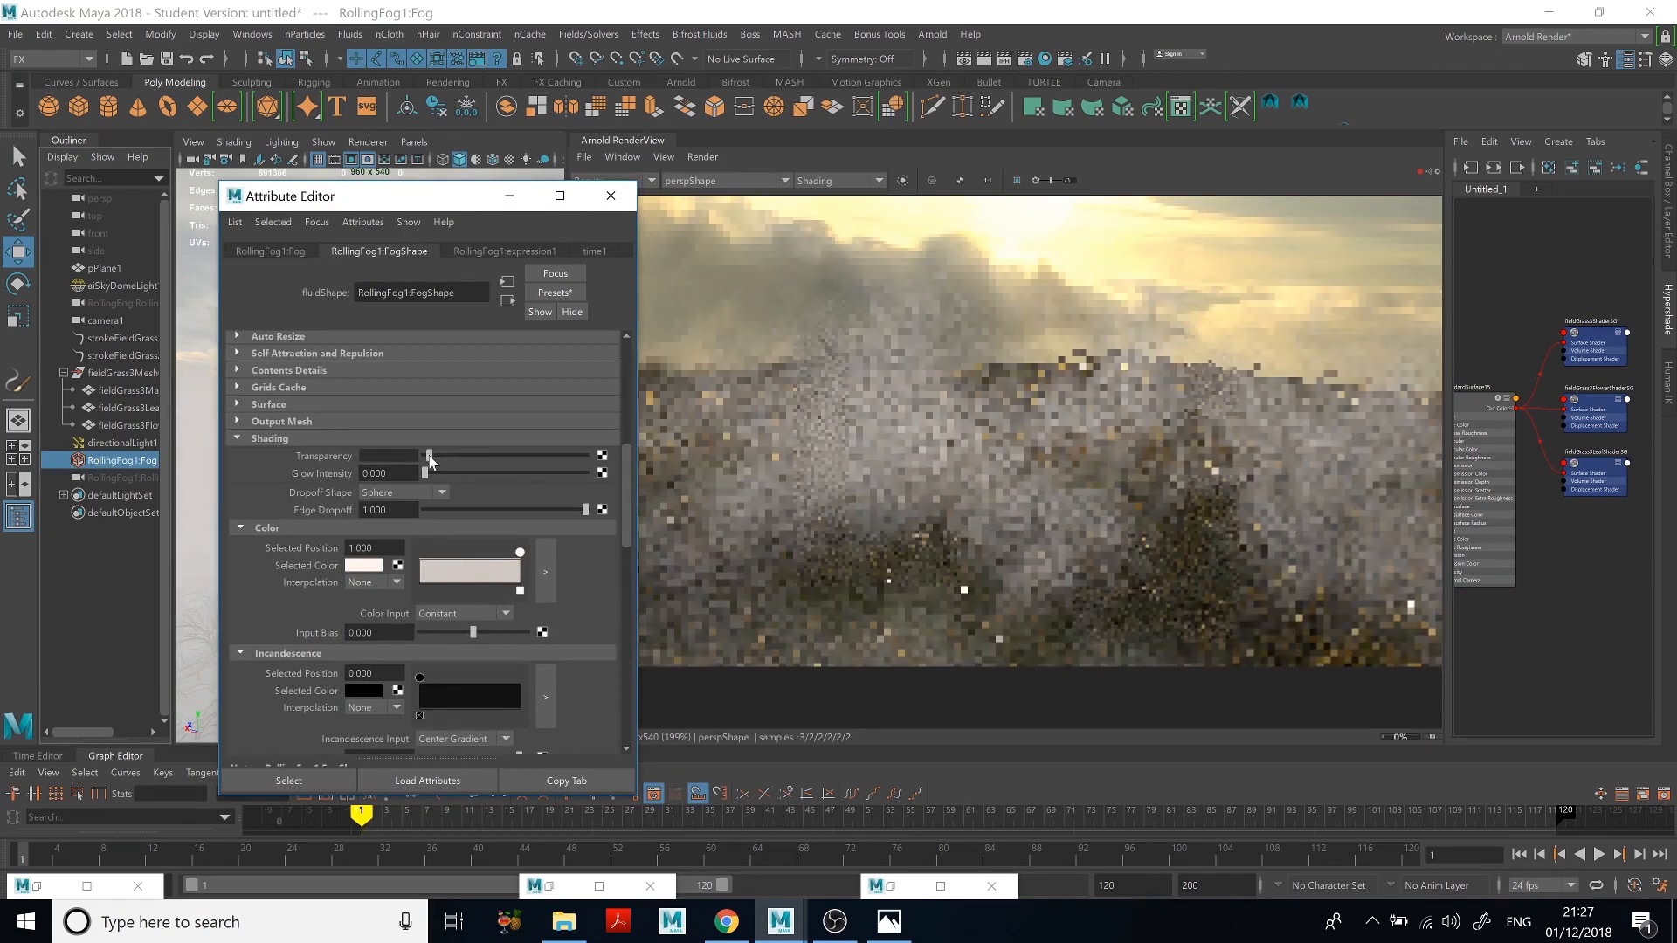
pyautogui.moveTo(434, 457); pyautogui.dragTo(430, 460)
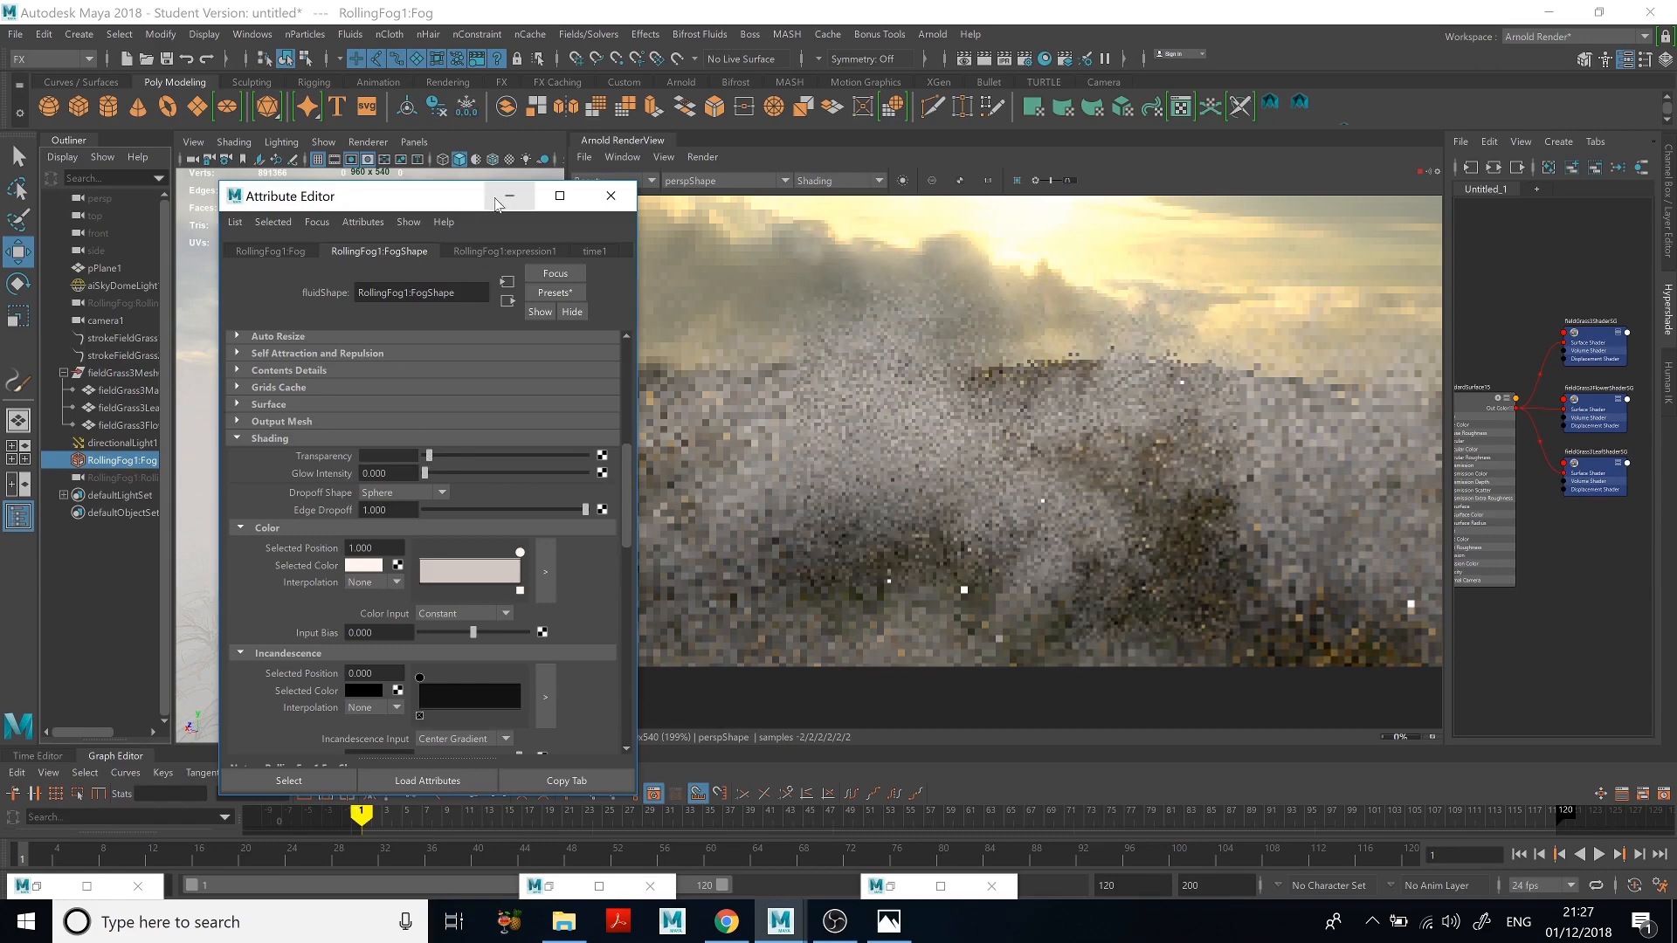
# Step: Set the fog container's Y scale to 1.5 and reduce it further to 1.2, reviewing the fog shape's texture settings
pyautogui.click(496, 252)
pyautogui.click(271, 251)
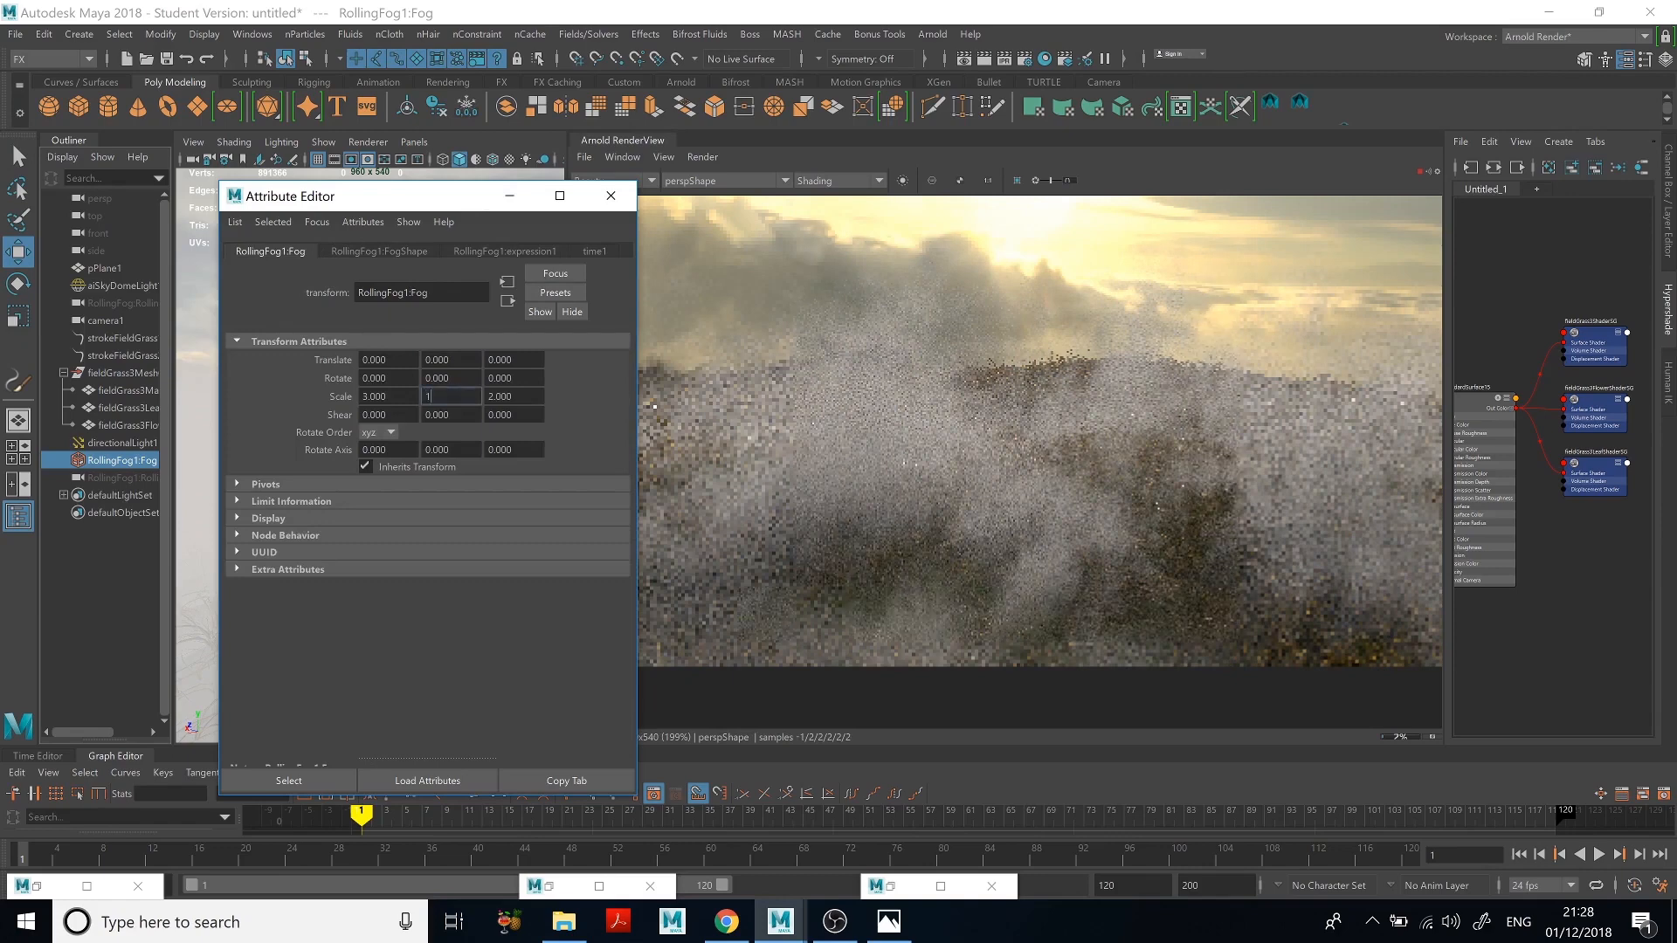
pyautogui.write('1.5')
pyautogui.press('Return')
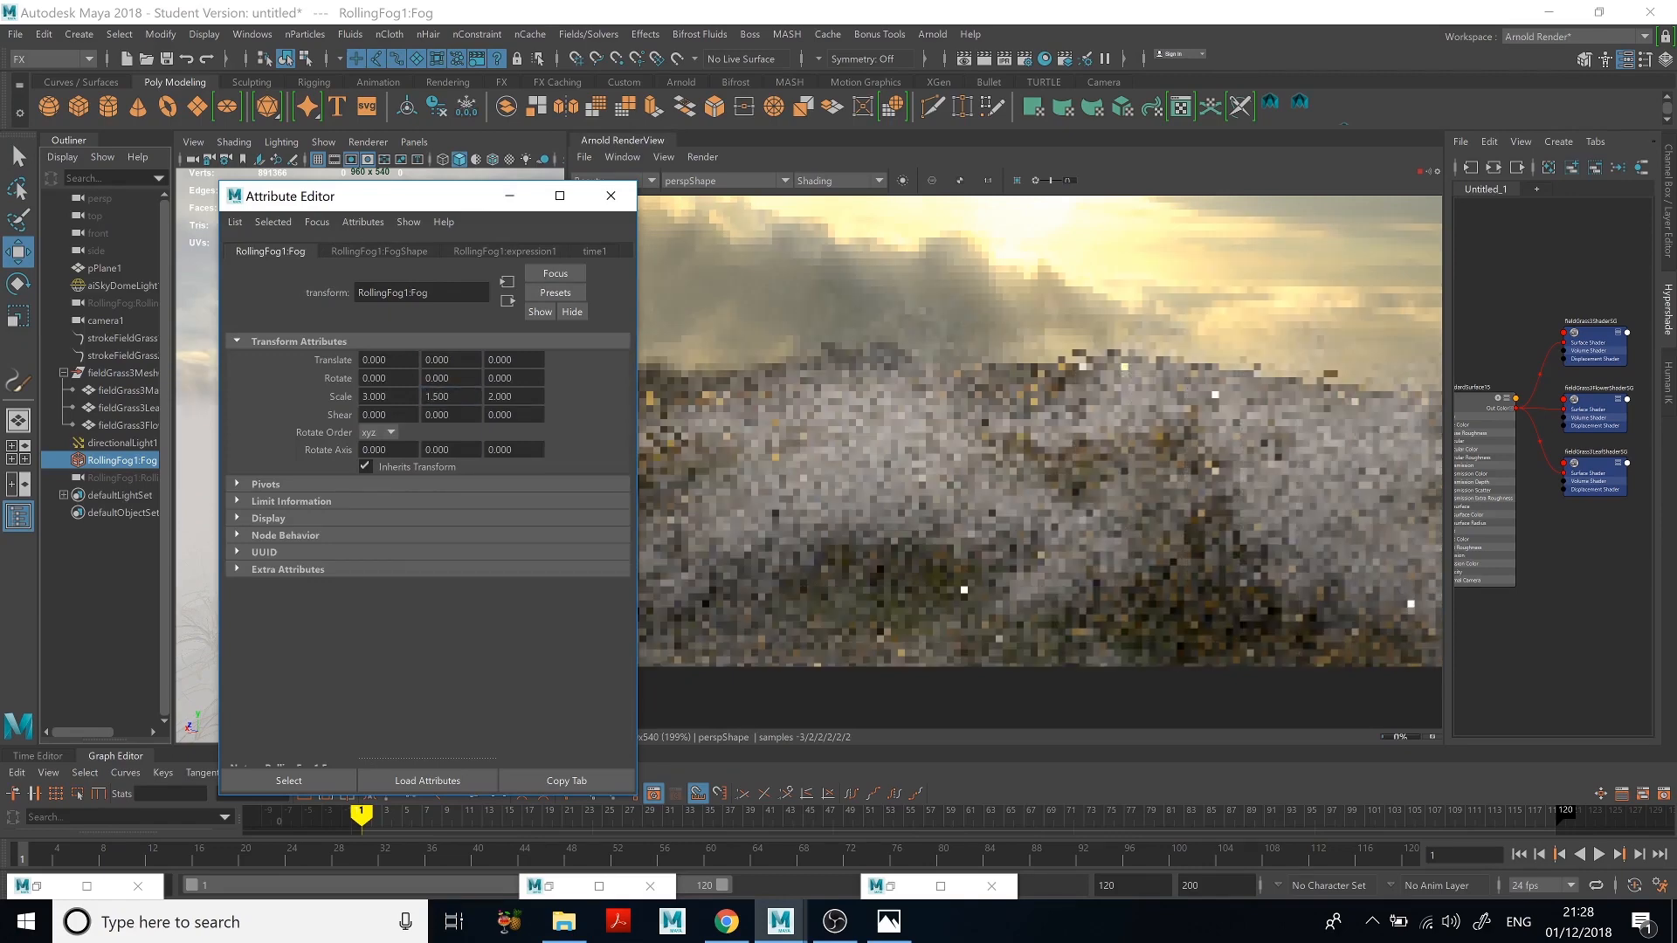
pyautogui.doubleClick(437, 396)
pyautogui.write('1.2')
pyautogui.press('Return')
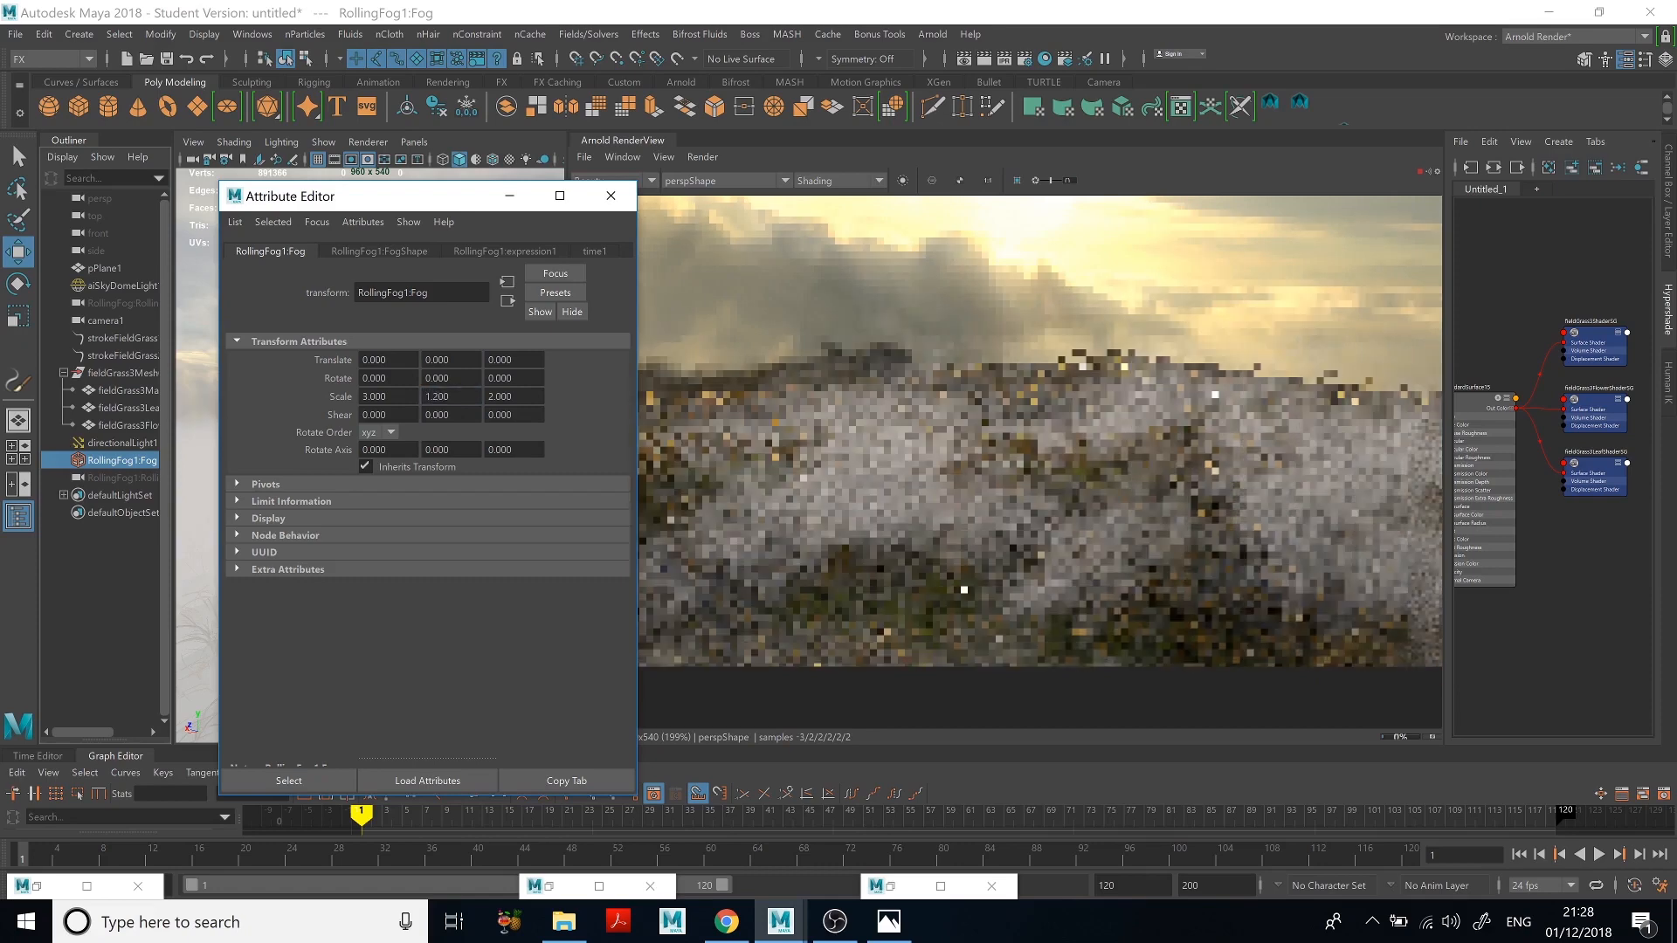
pyautogui.click(423, 254)
pyautogui.scroll(-15, 493, 564)
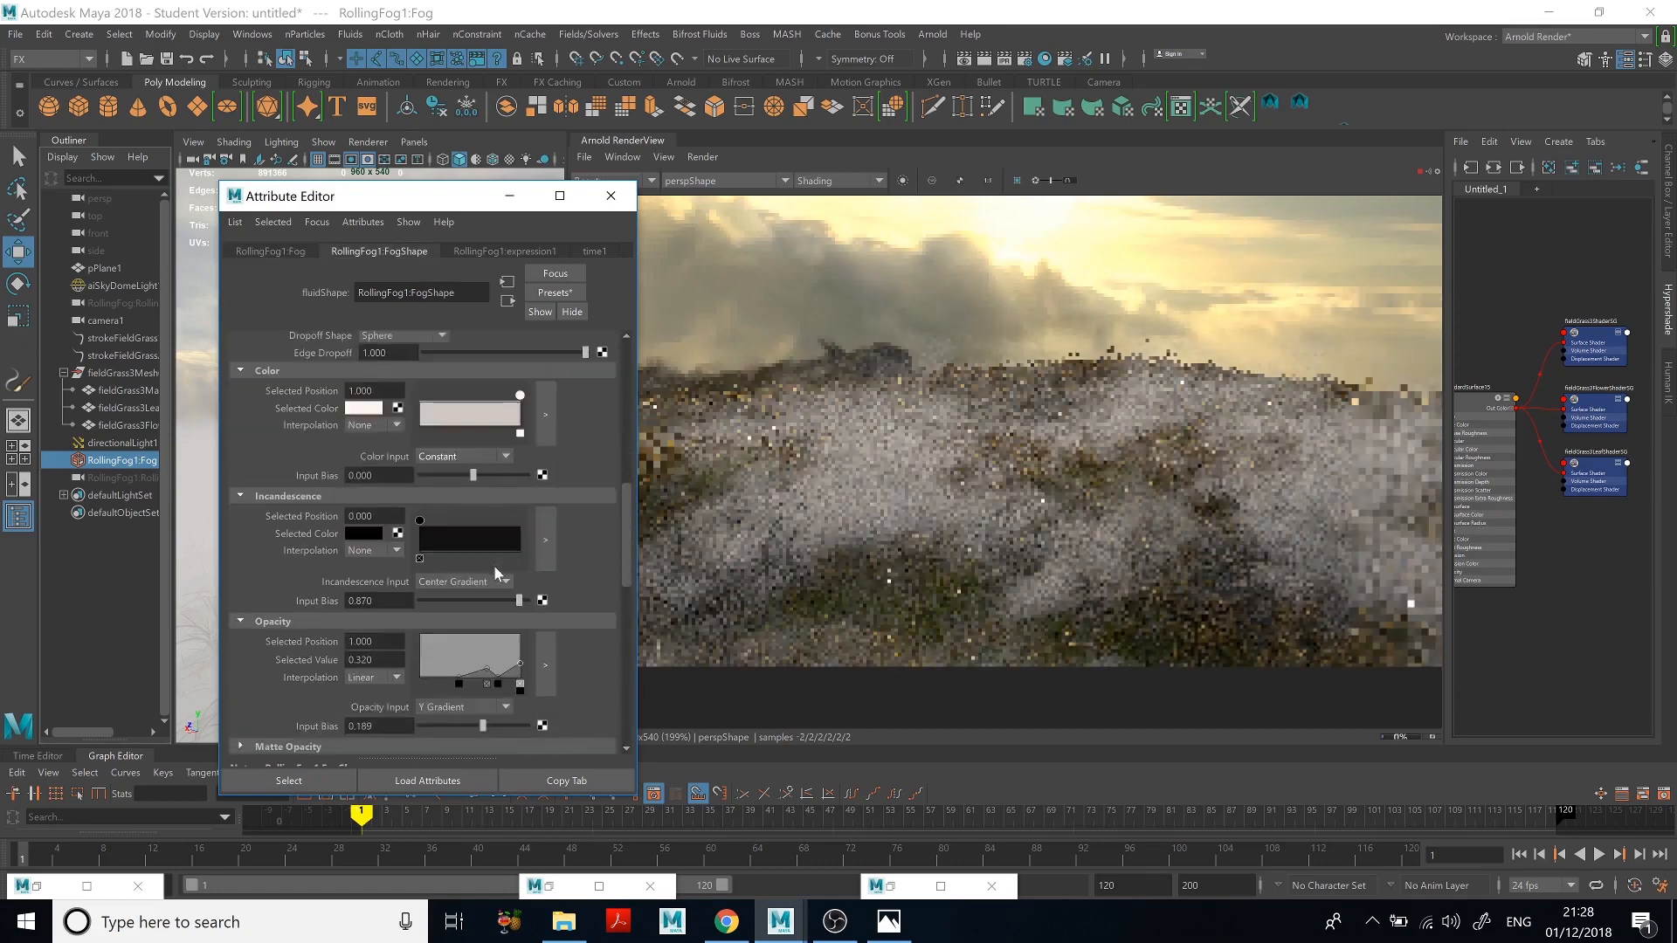
pyautogui.scroll(-5, 494, 573)
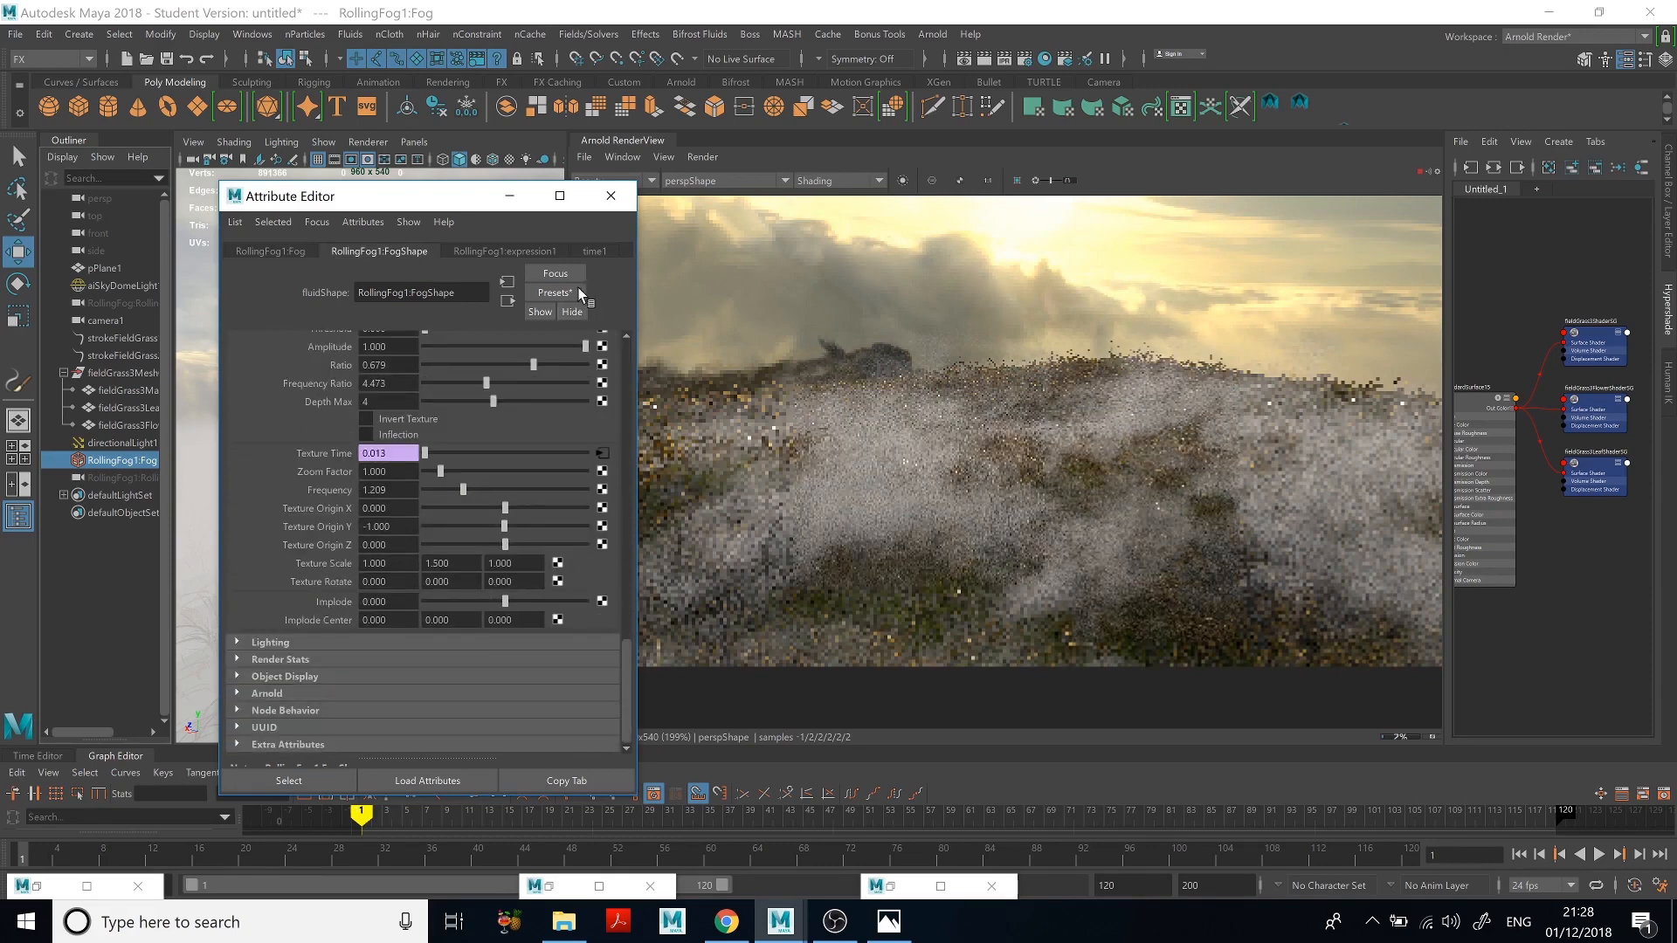
pyautogui.click(507, 202)
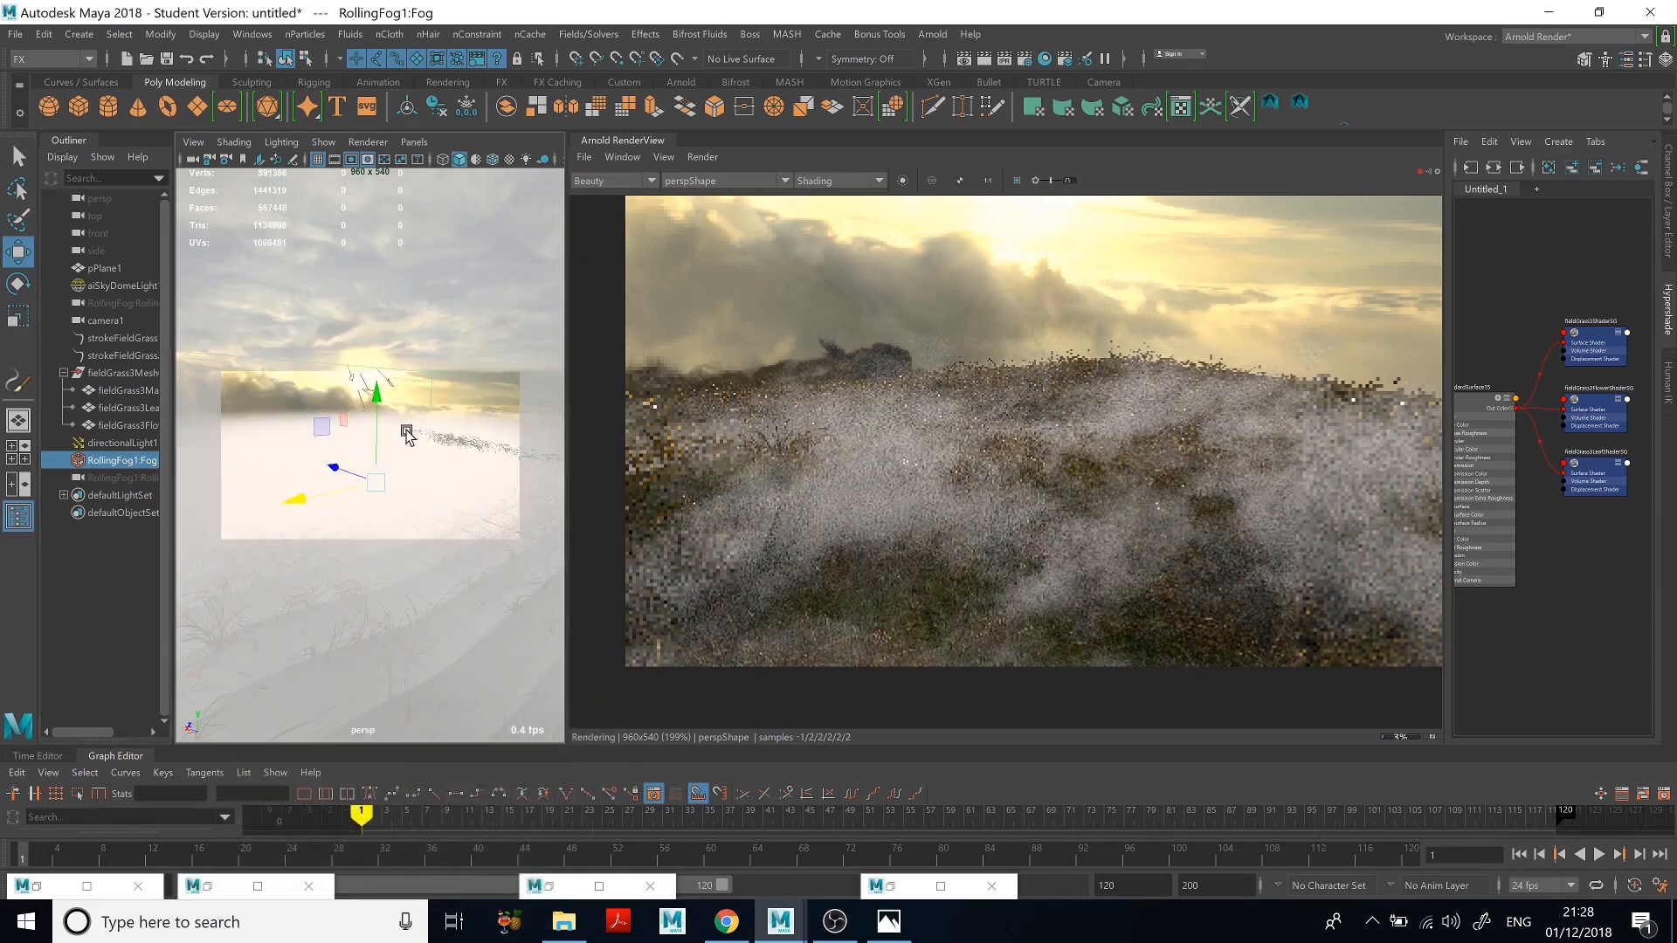